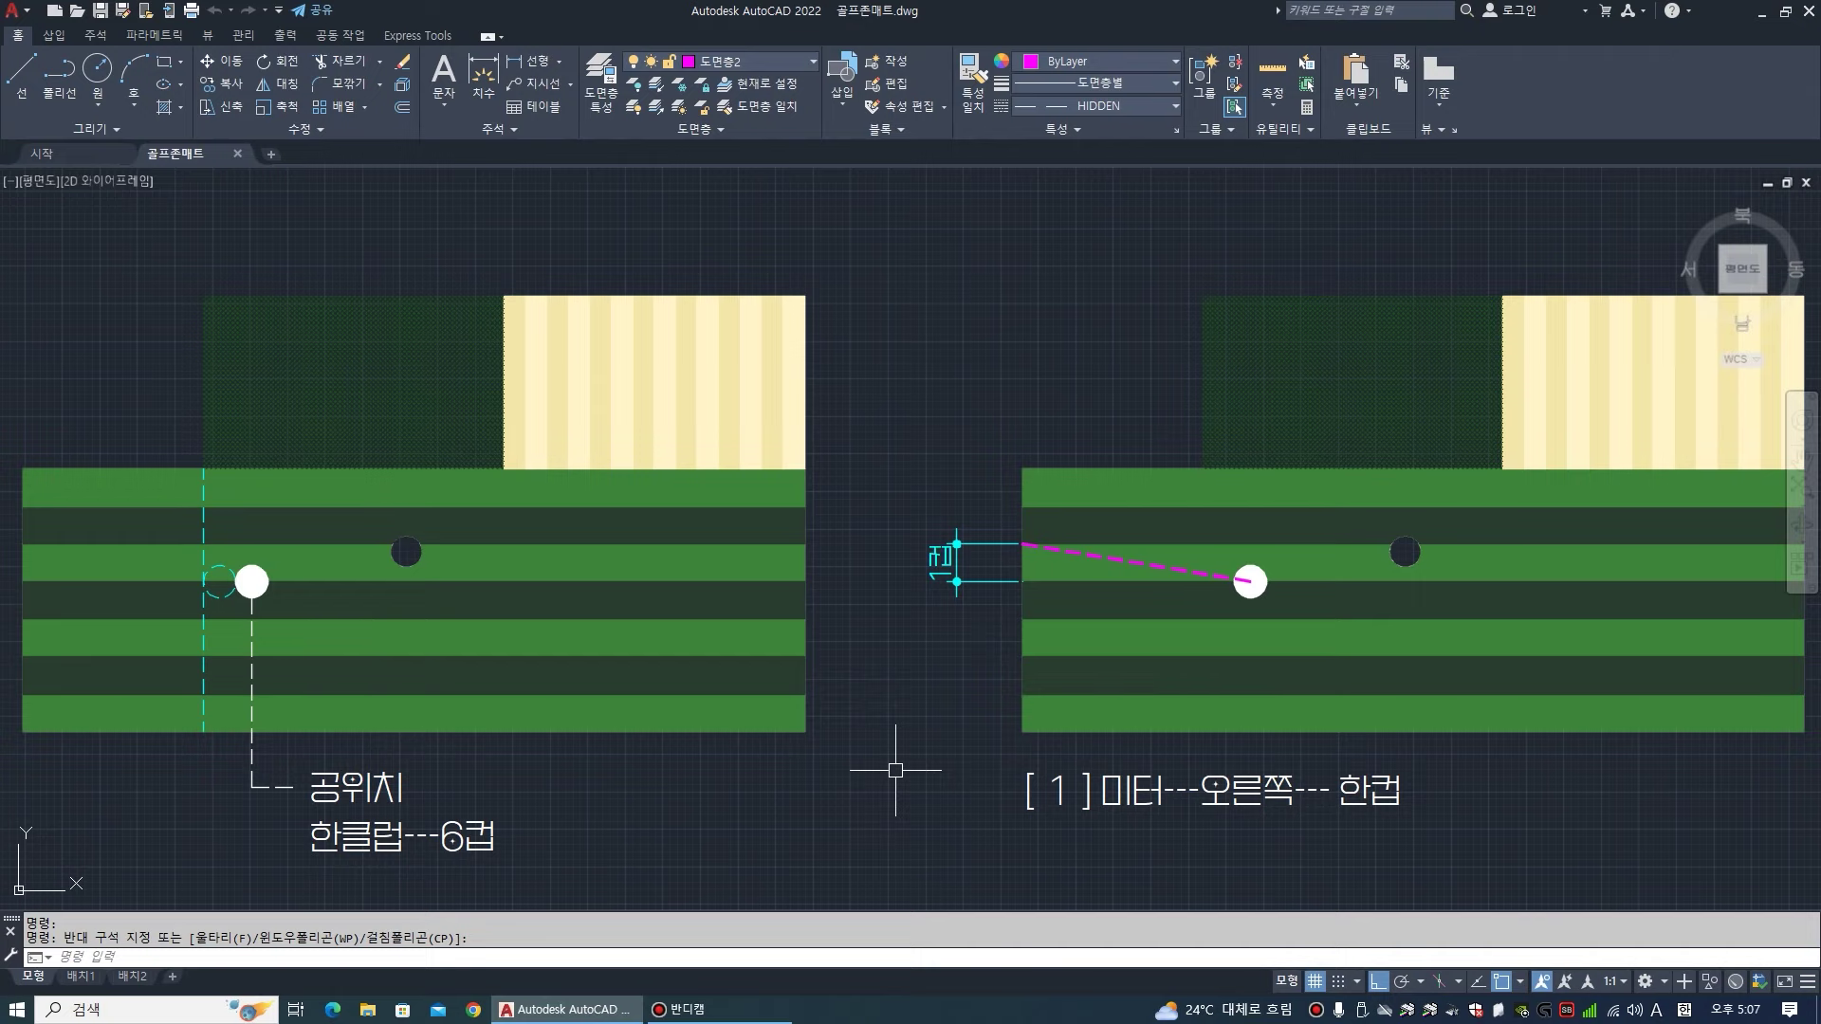
pyautogui.write('pl')
pyautogui.press('Return')
pyautogui.moveTo(233, 821); pyautogui.dragTo(367, 833, button='middle')
pyautogui.press('Escape')
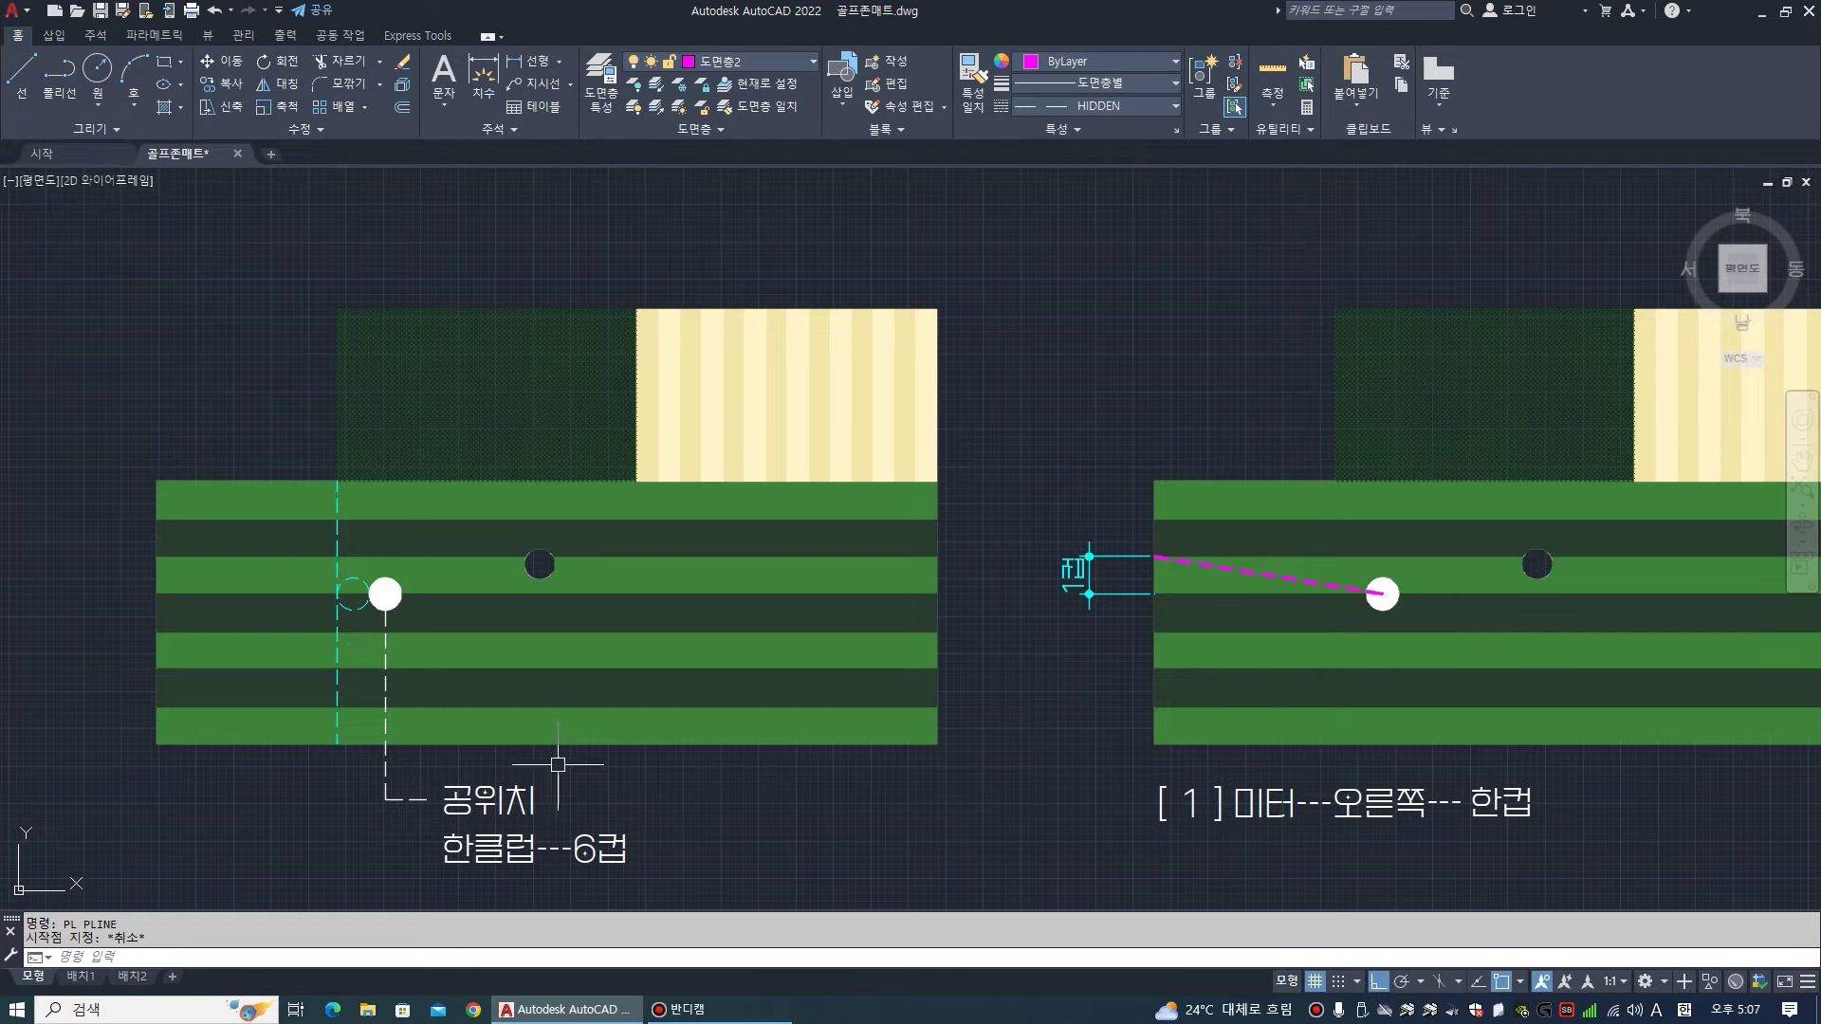
# - Turn ortho mode off during a trial polyline started at the white ball's centre in the [ 1 ] meter mat diagram
pyautogui.moveTo(736, 818); pyautogui.dragTo(654, 755, button='middle')
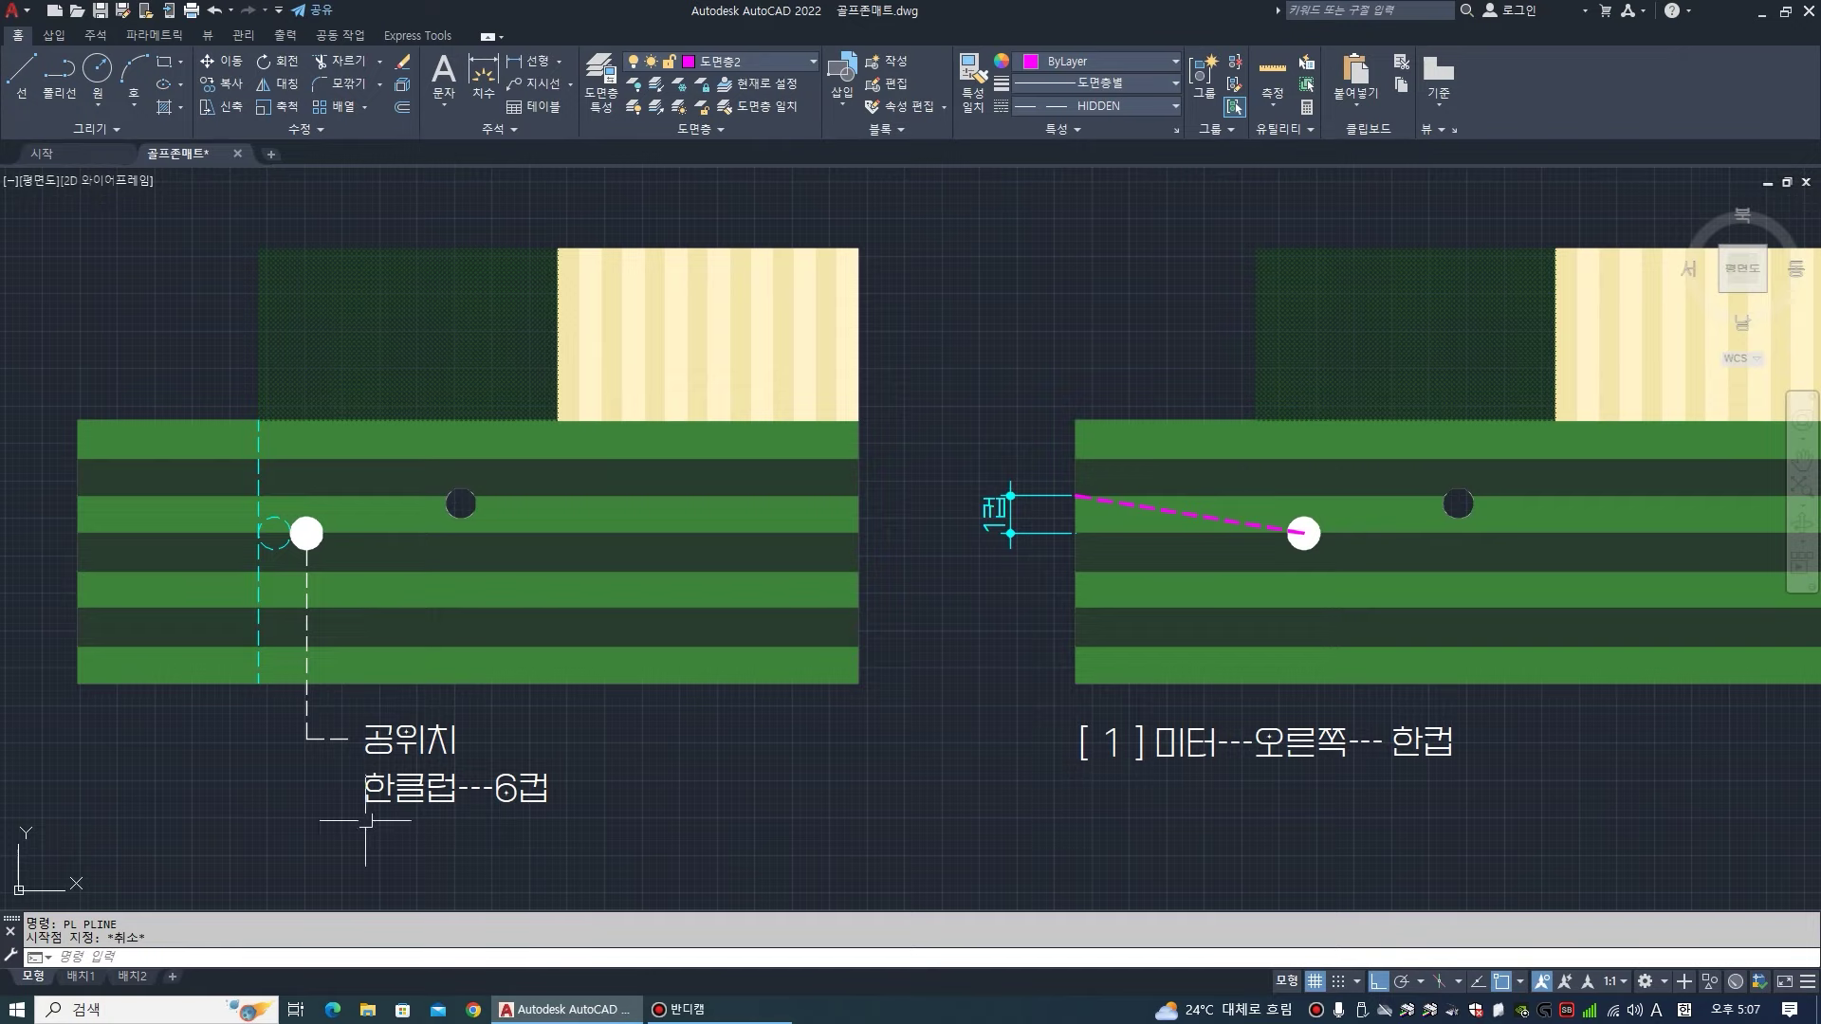
pyautogui.moveTo(971, 691)
pyautogui.mouseDown(button='middle')
pyautogui.moveTo(693, 736)
pyautogui.moveTo(531, 732)
pyautogui.mouseUp(button='middle')
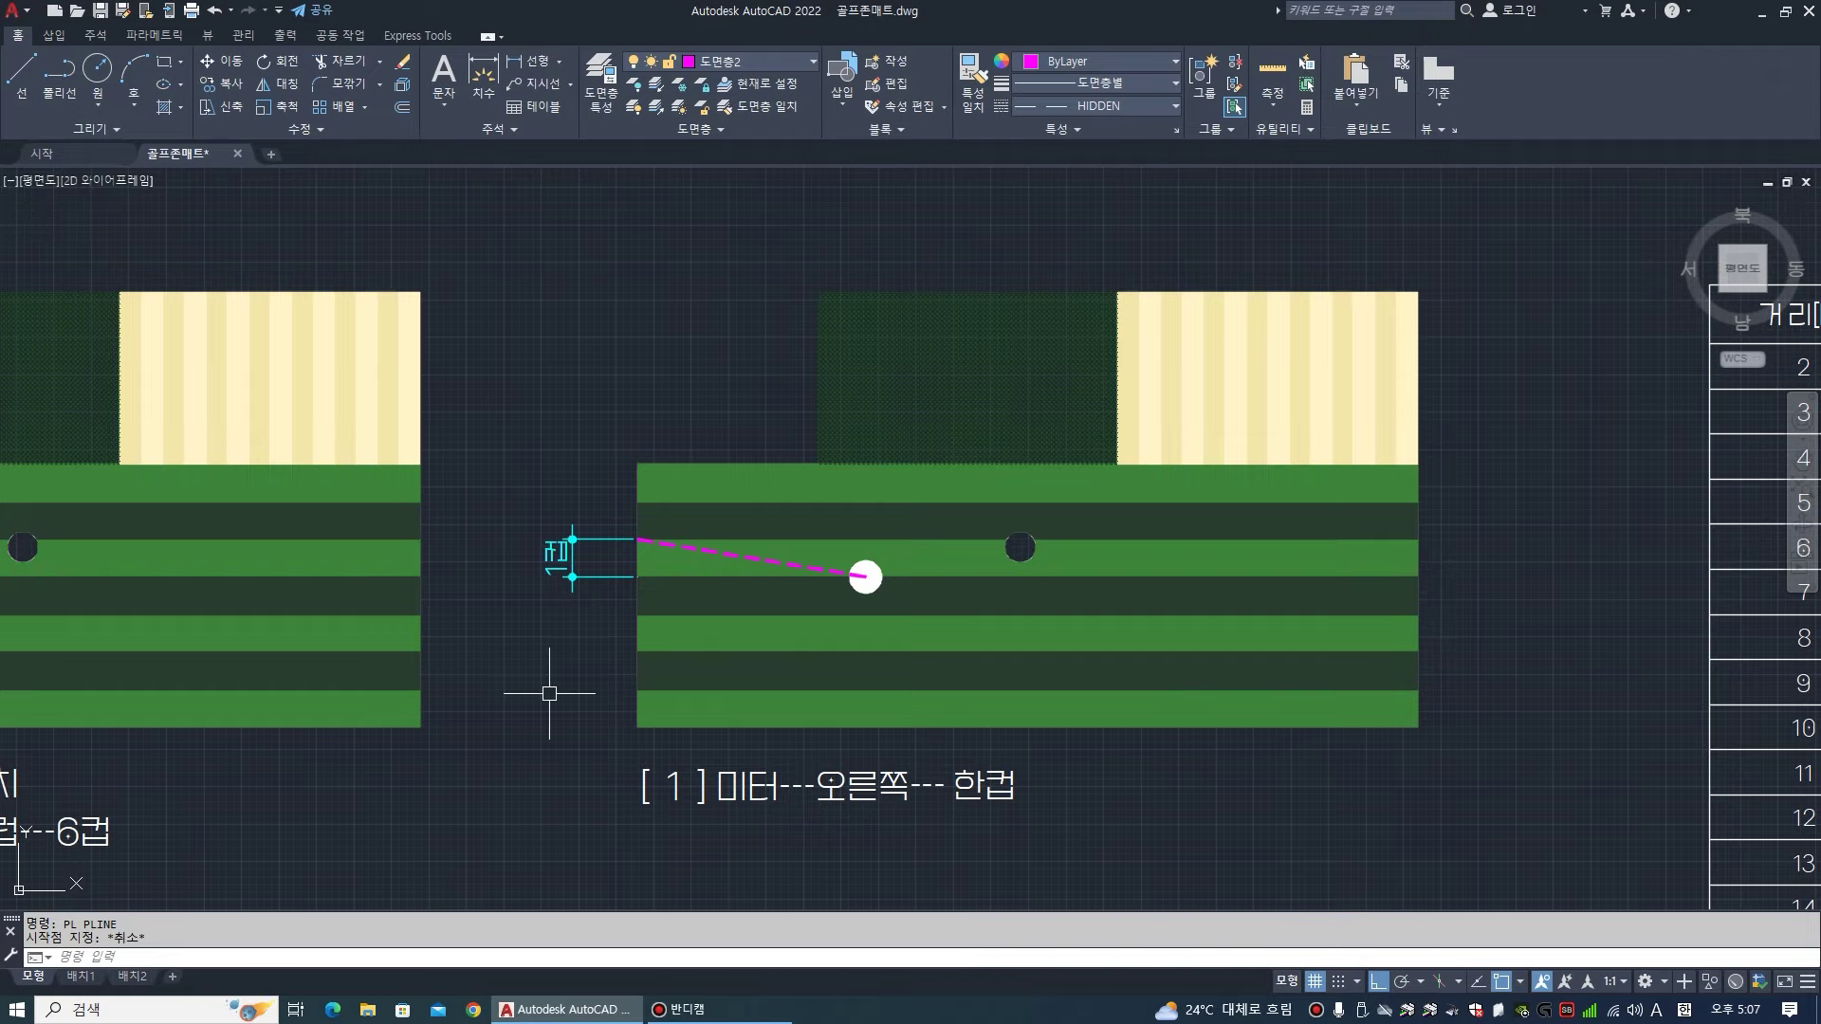
pyautogui.moveTo(549, 693); pyautogui.dragTo(473, 689, button='middle')
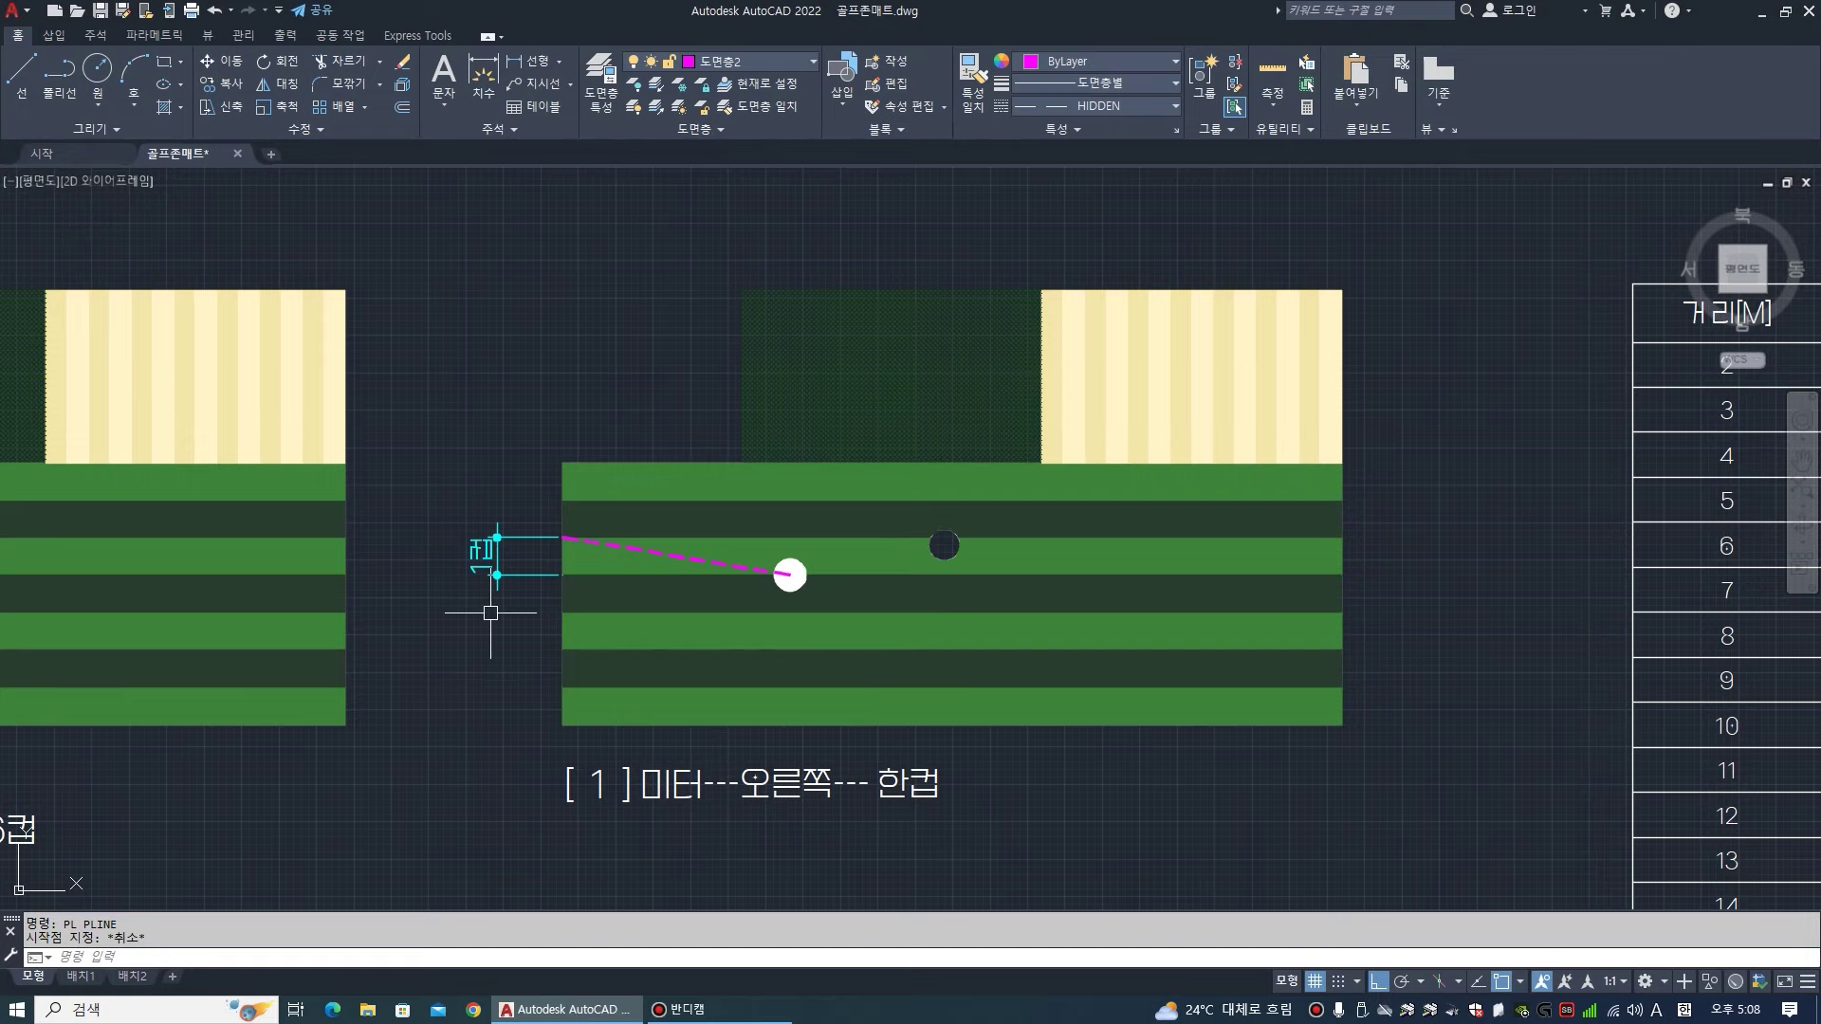
pyautogui.scroll(2, 492, 612)
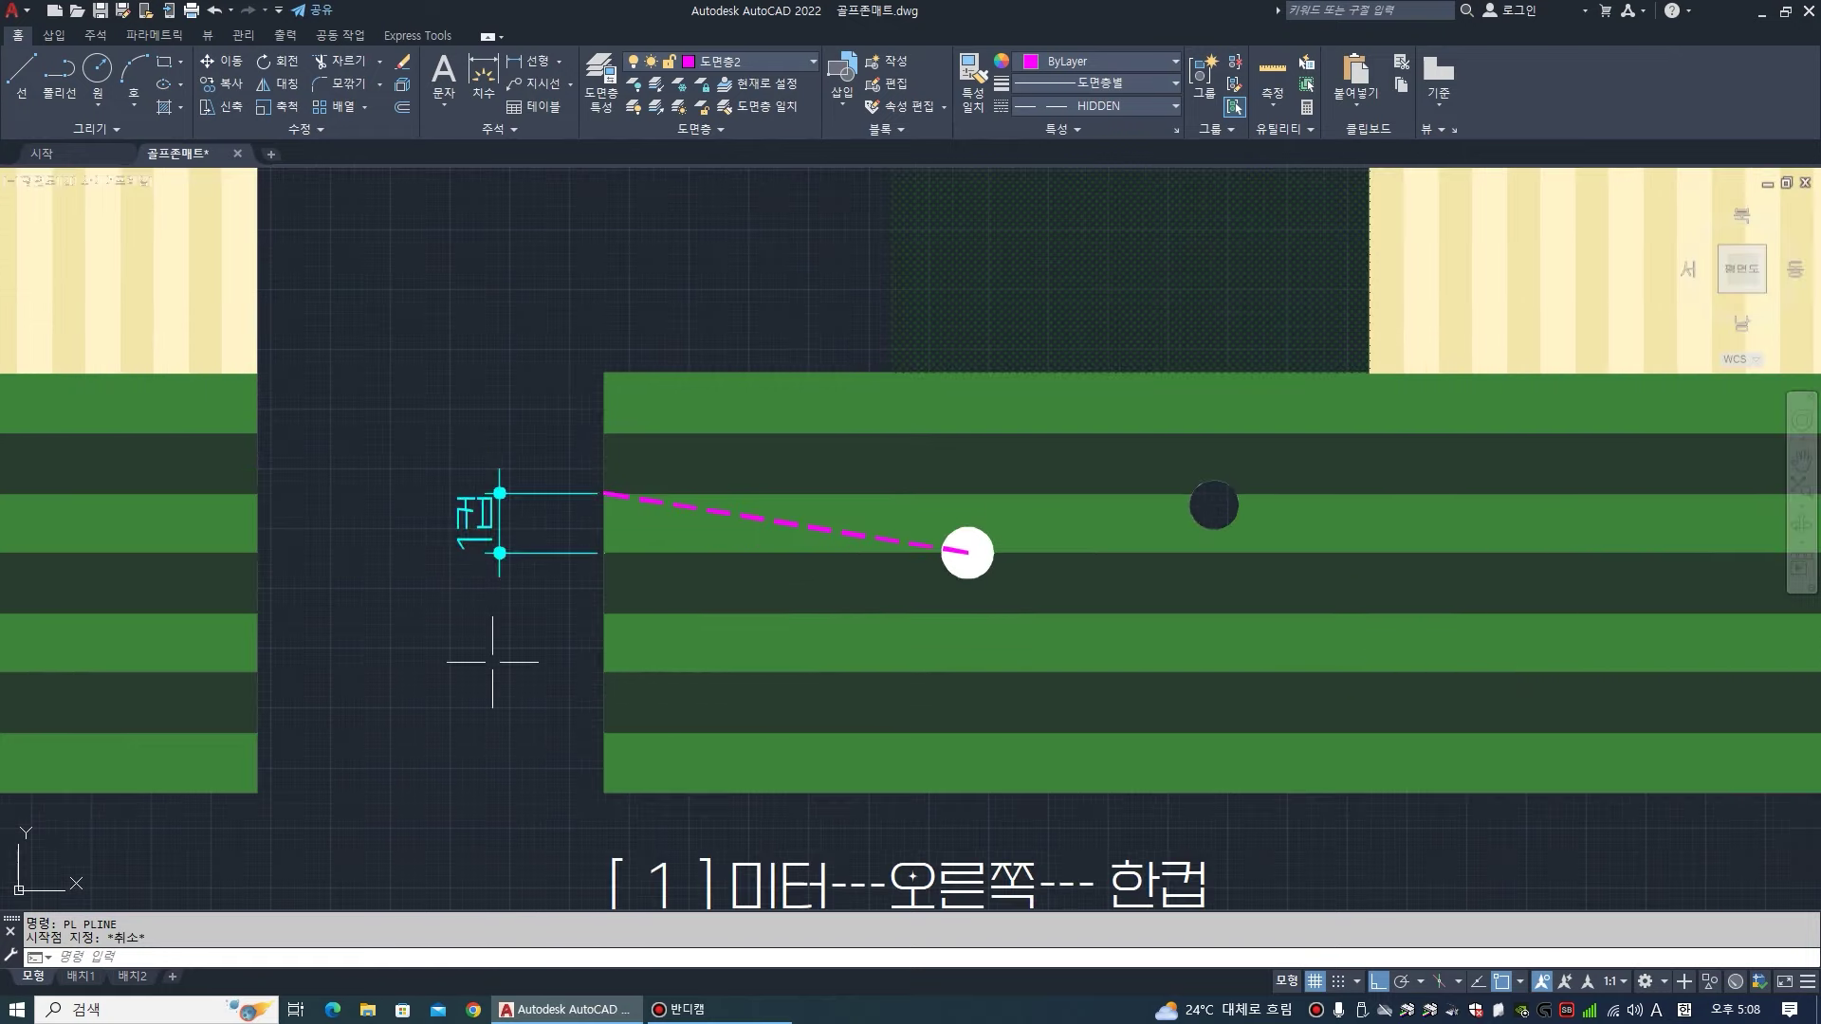
pyautogui.scroll(-2, 502, 617)
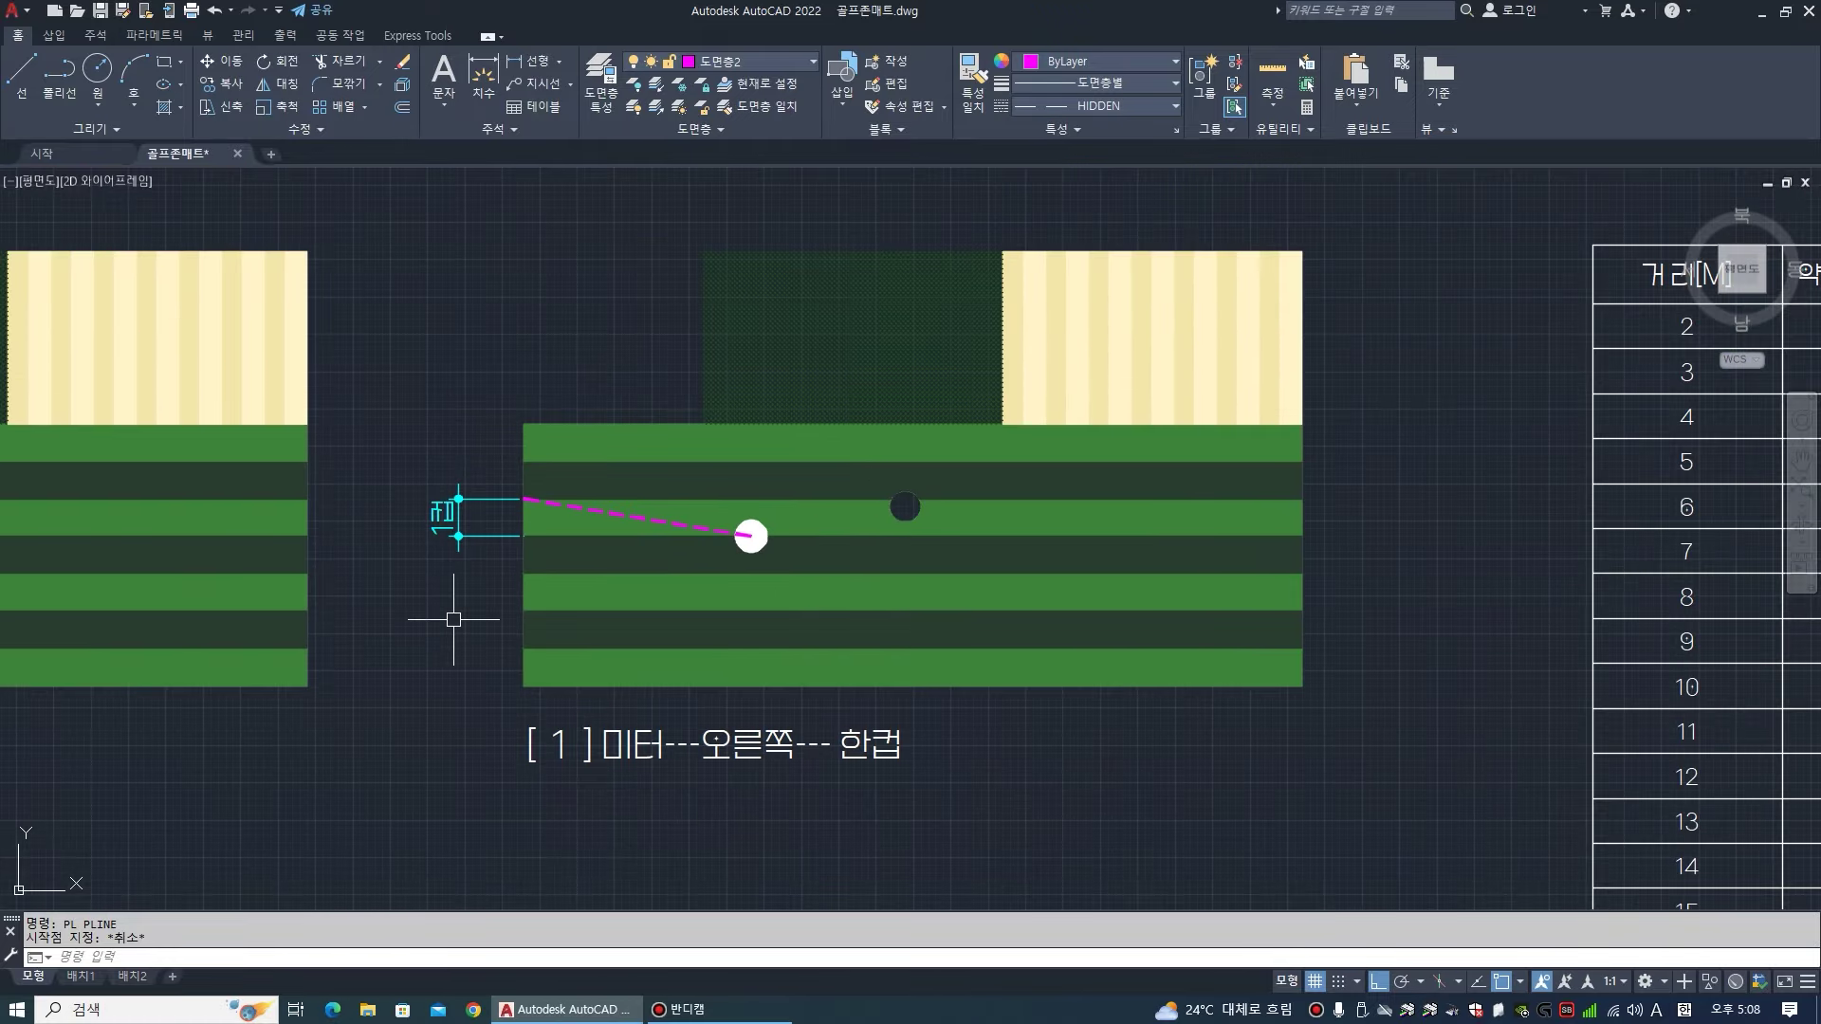
pyautogui.scroll(2, 443, 617)
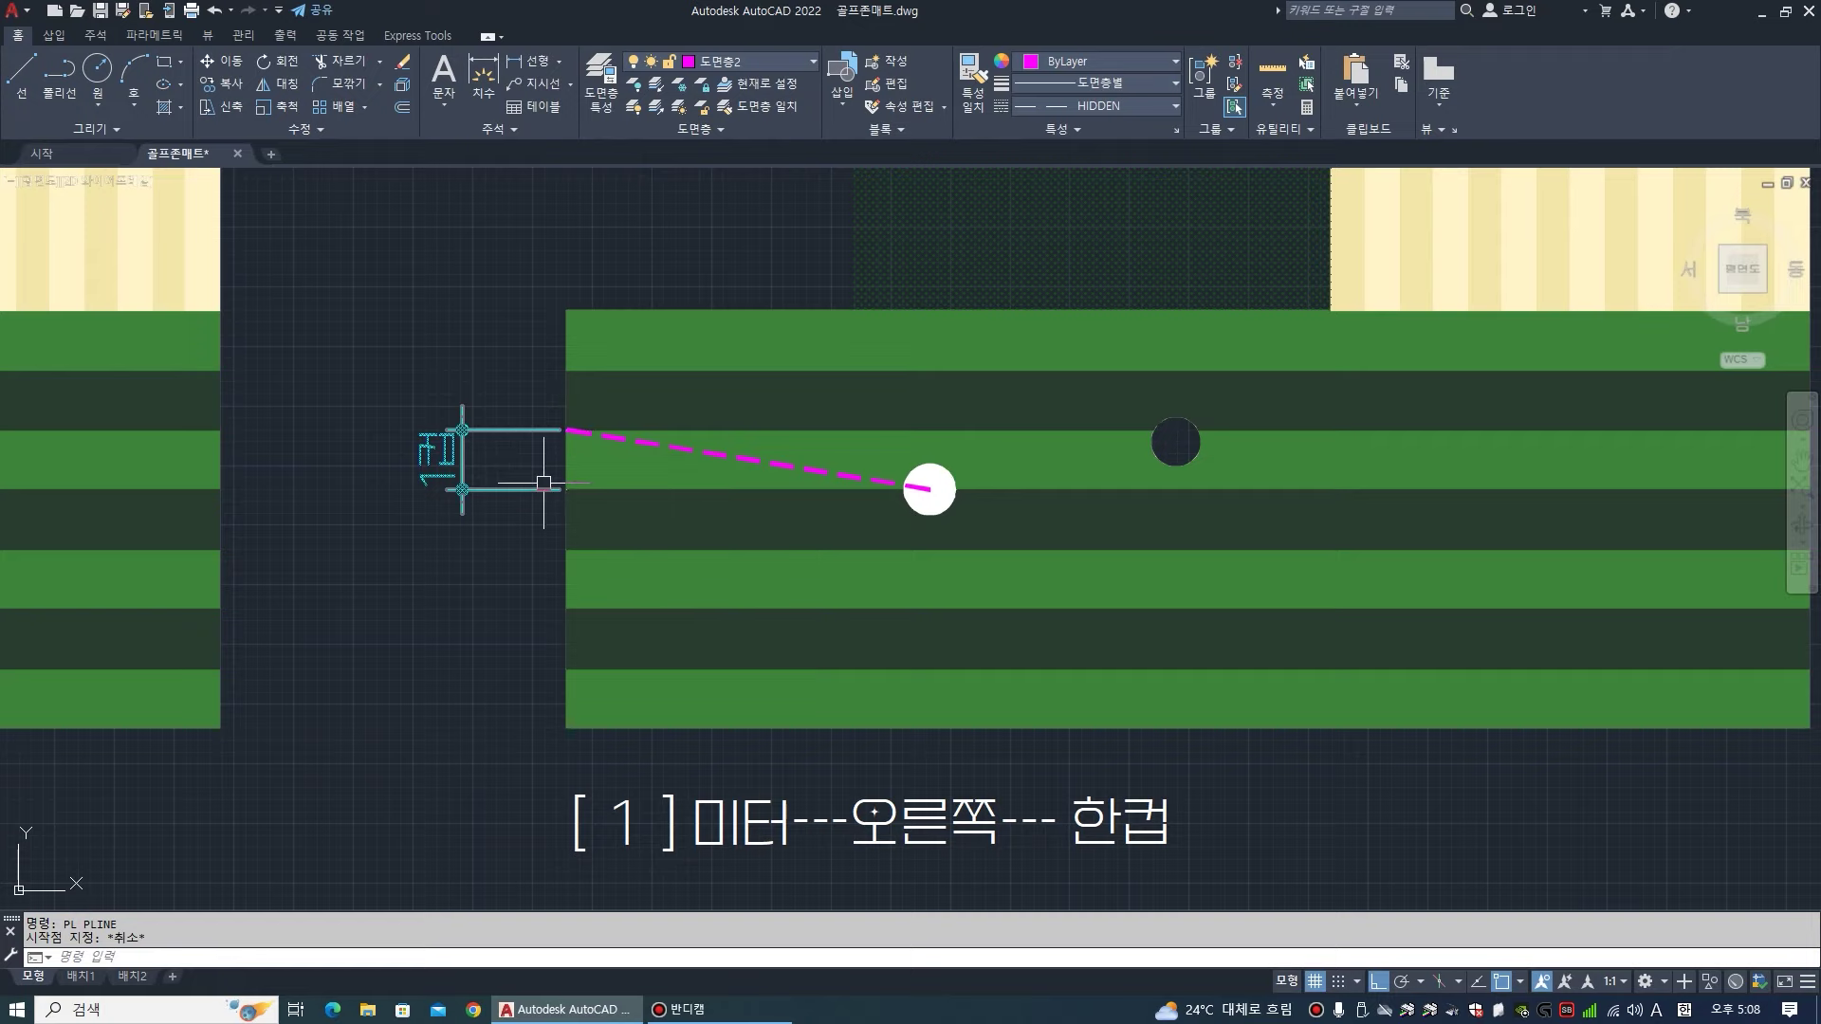
pyautogui.write('pl')
pyautogui.rightClick(369, 493)
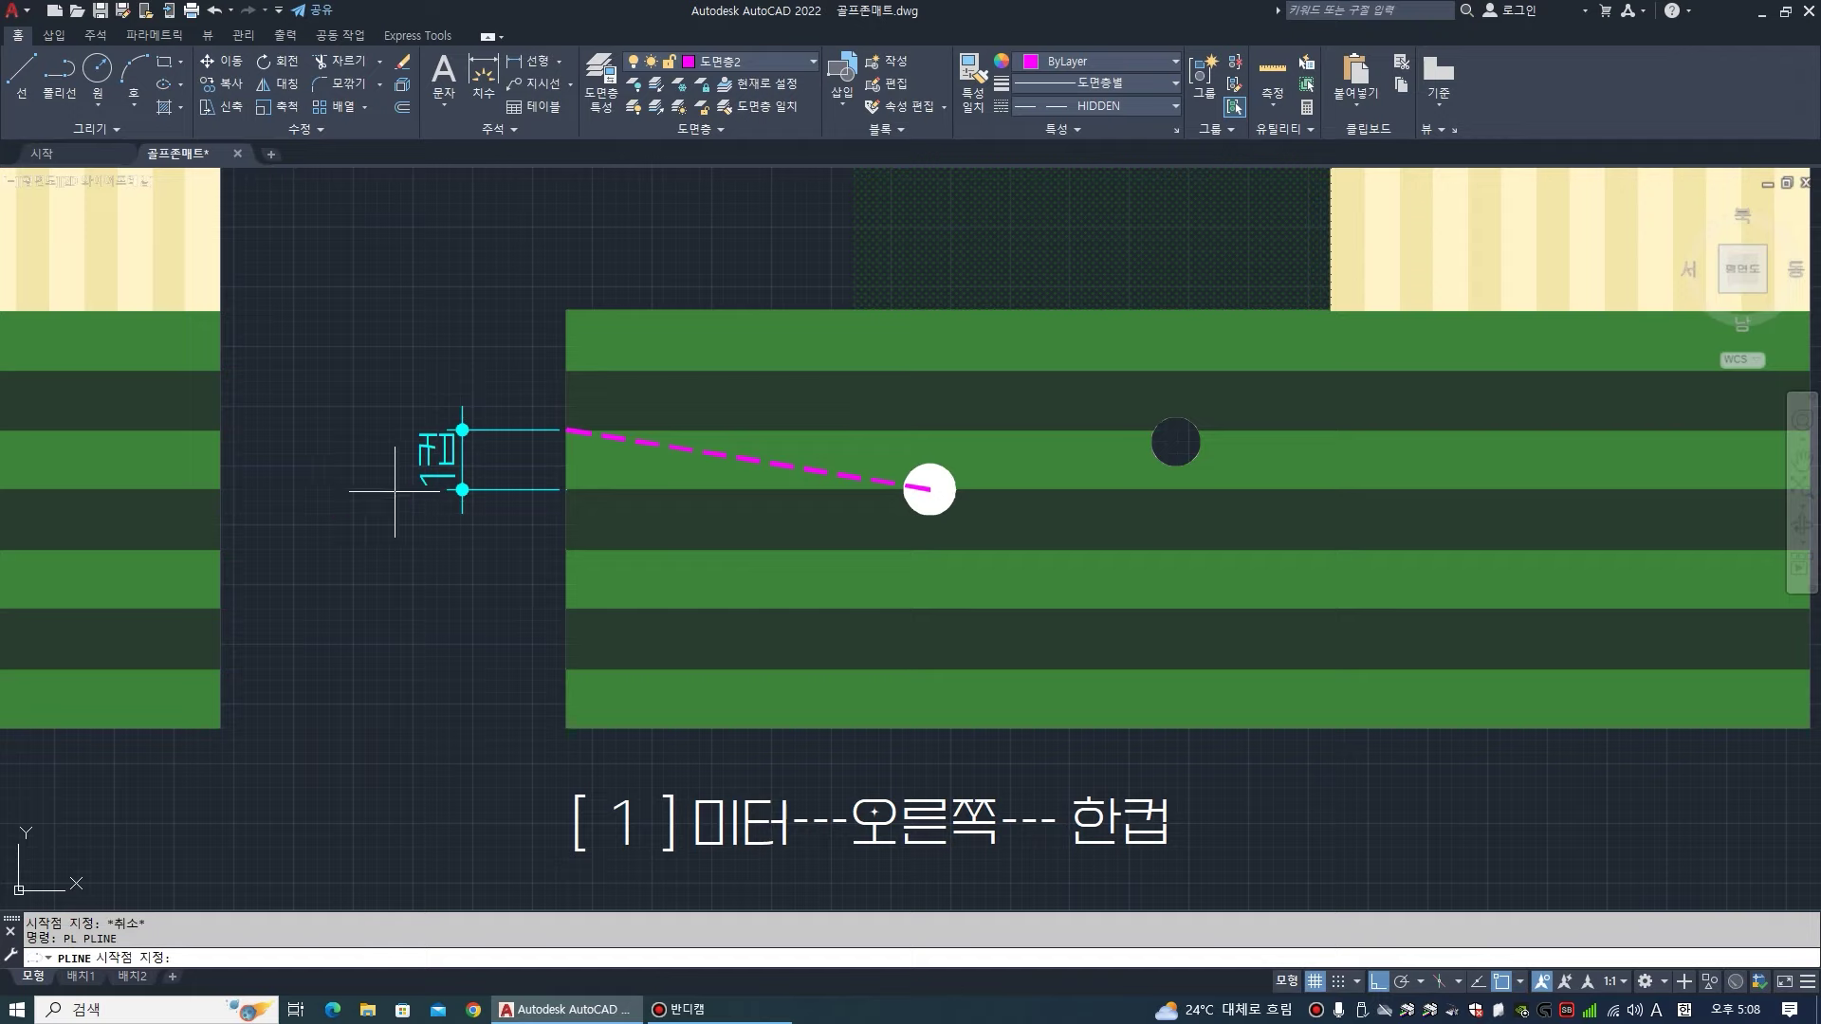
pyautogui.click(930, 489)
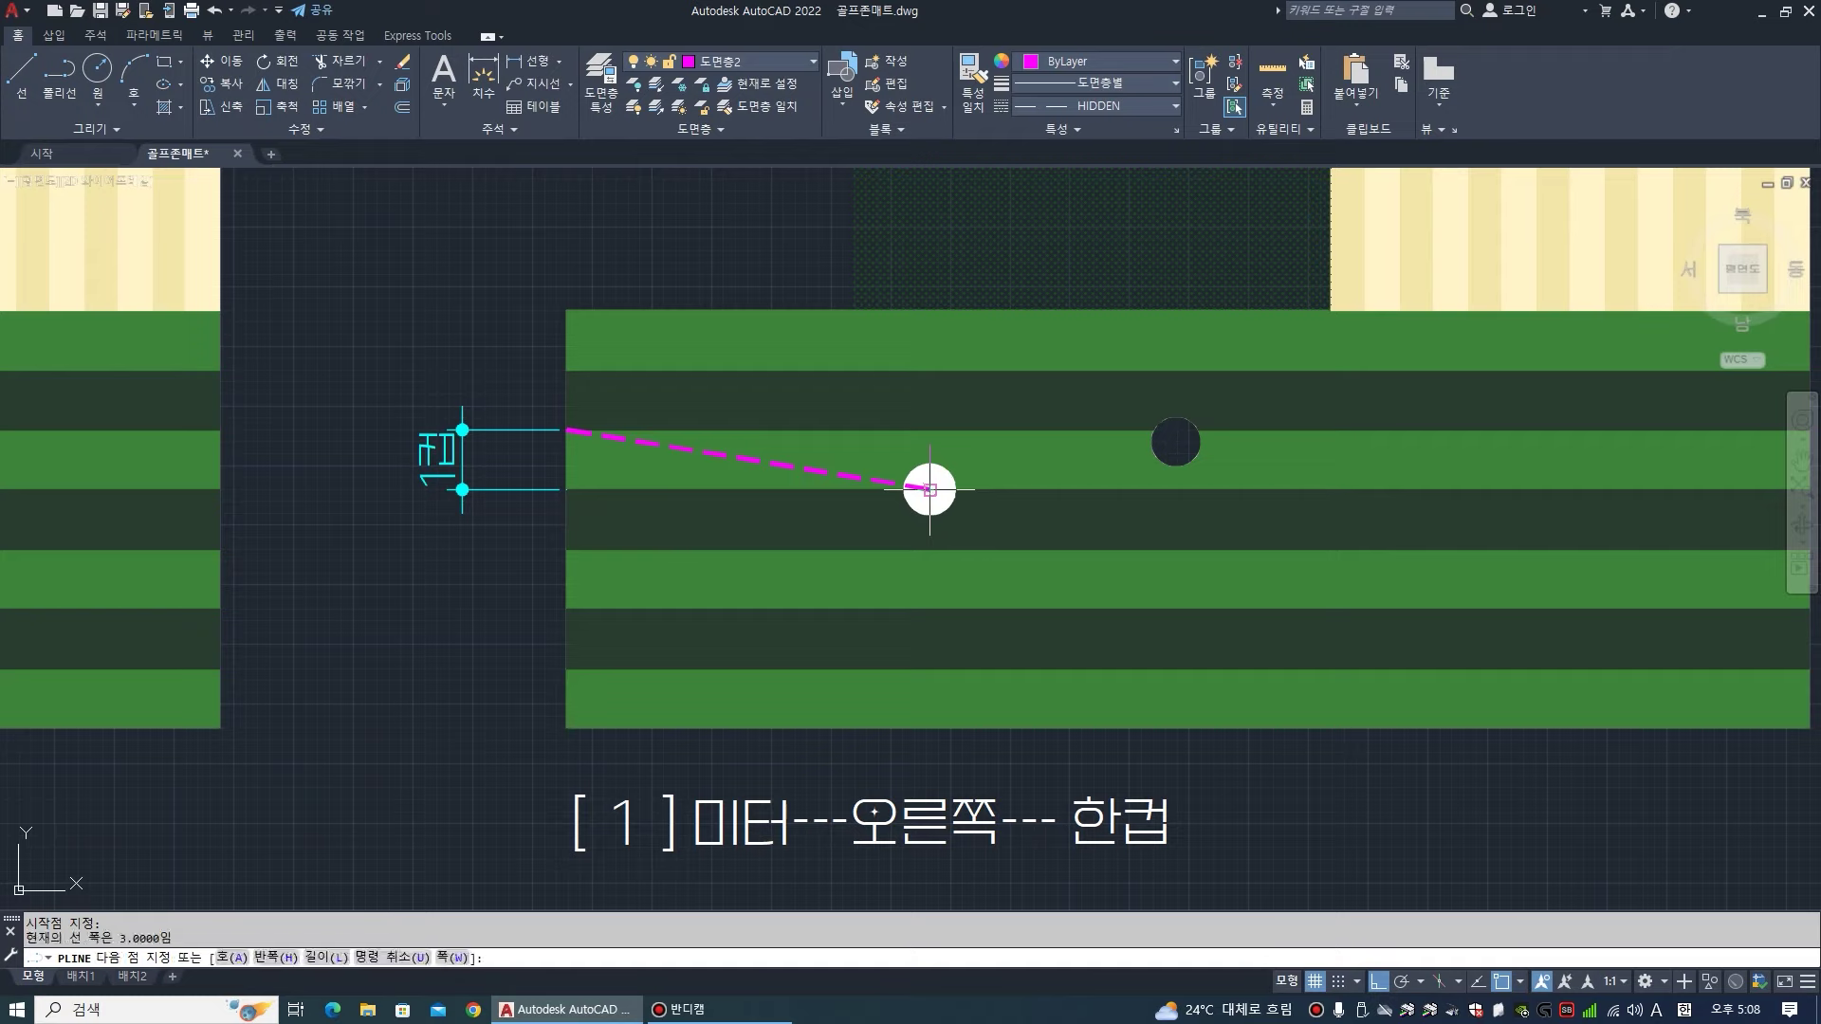
pyautogui.press('F8')
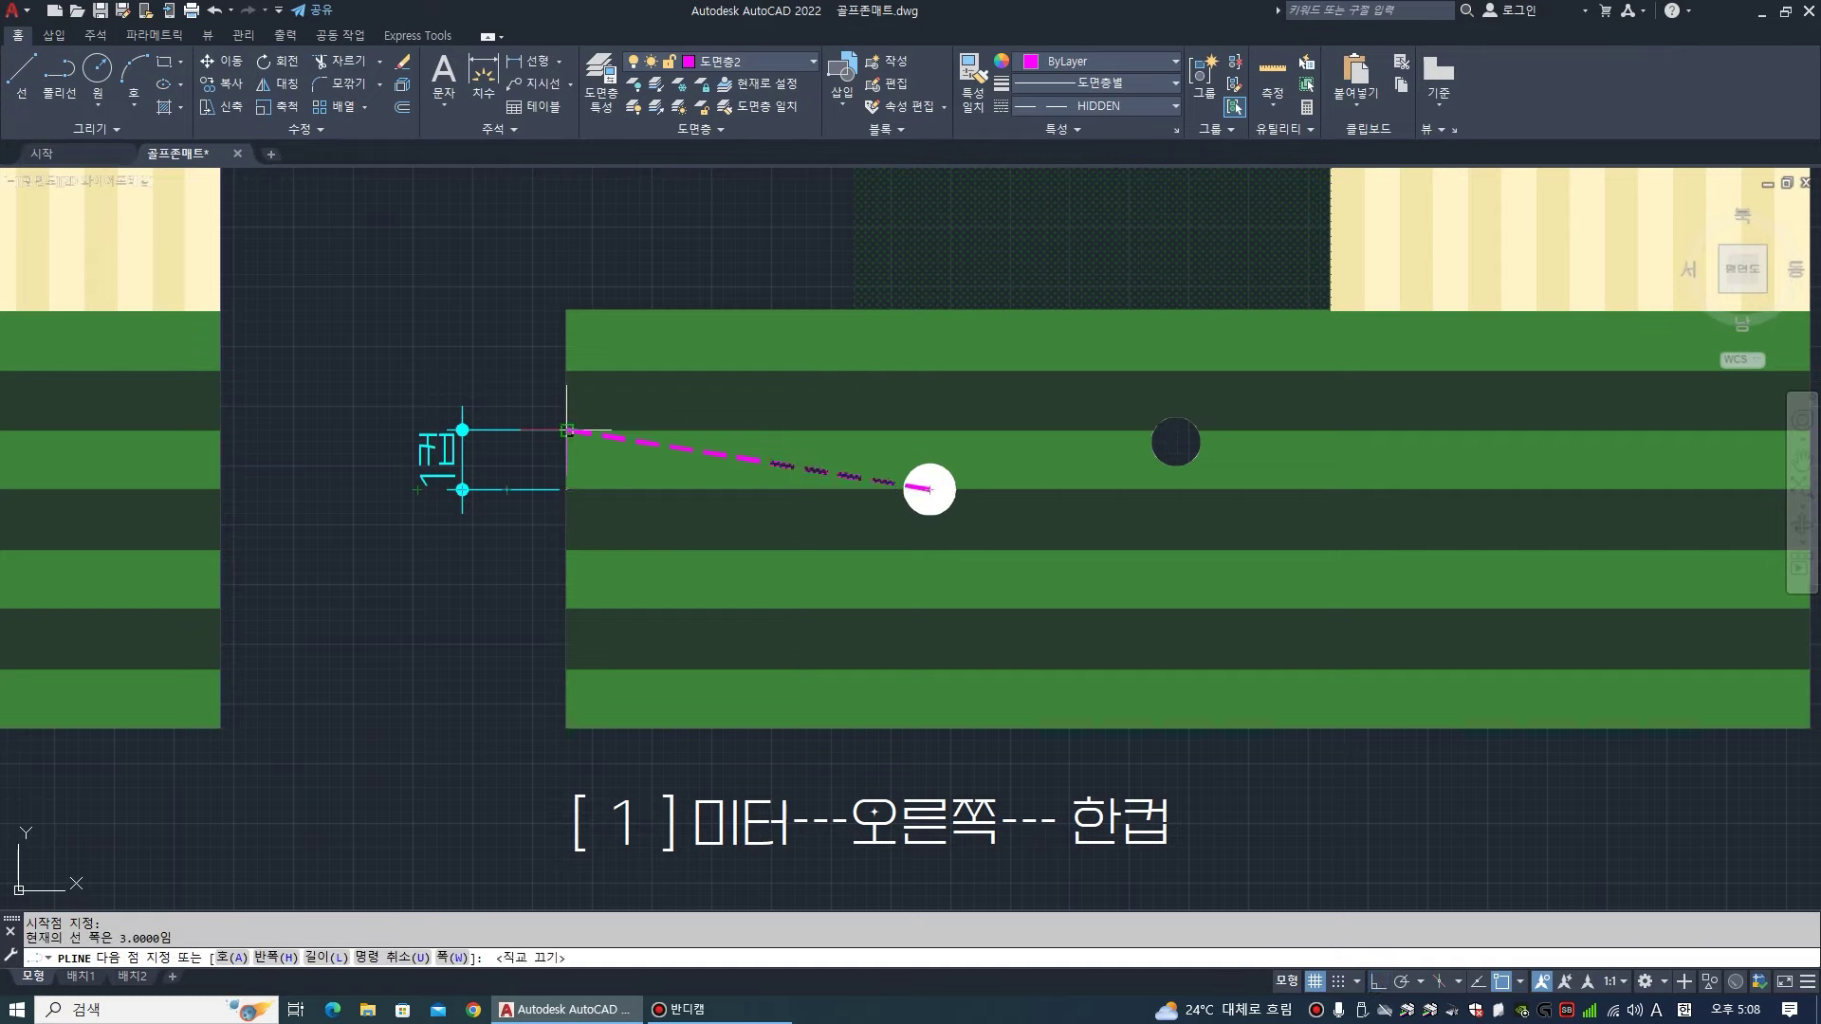
pyautogui.press('Escape')
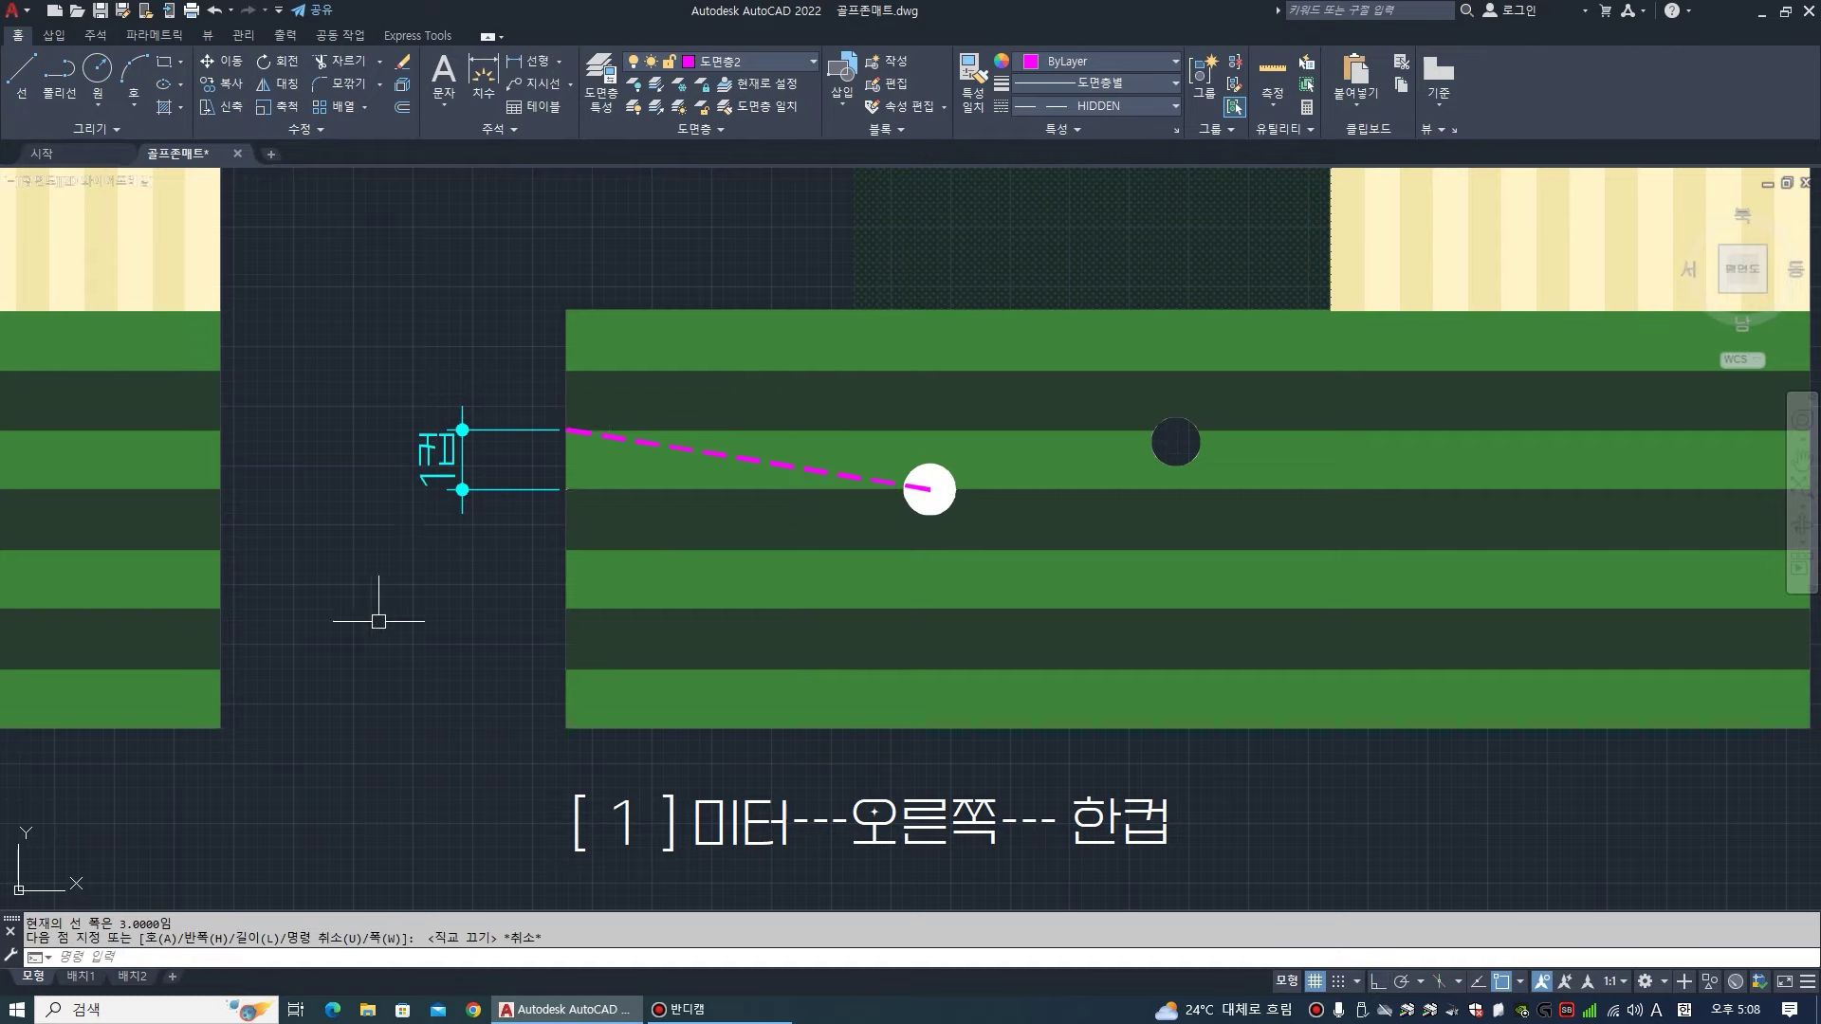
# - Draw a line from the white ball's centre to the mat's left edge at the middle of the second green stripe
pyautogui.write('l')
pyautogui.press('Return')
pyautogui.click(930, 490)
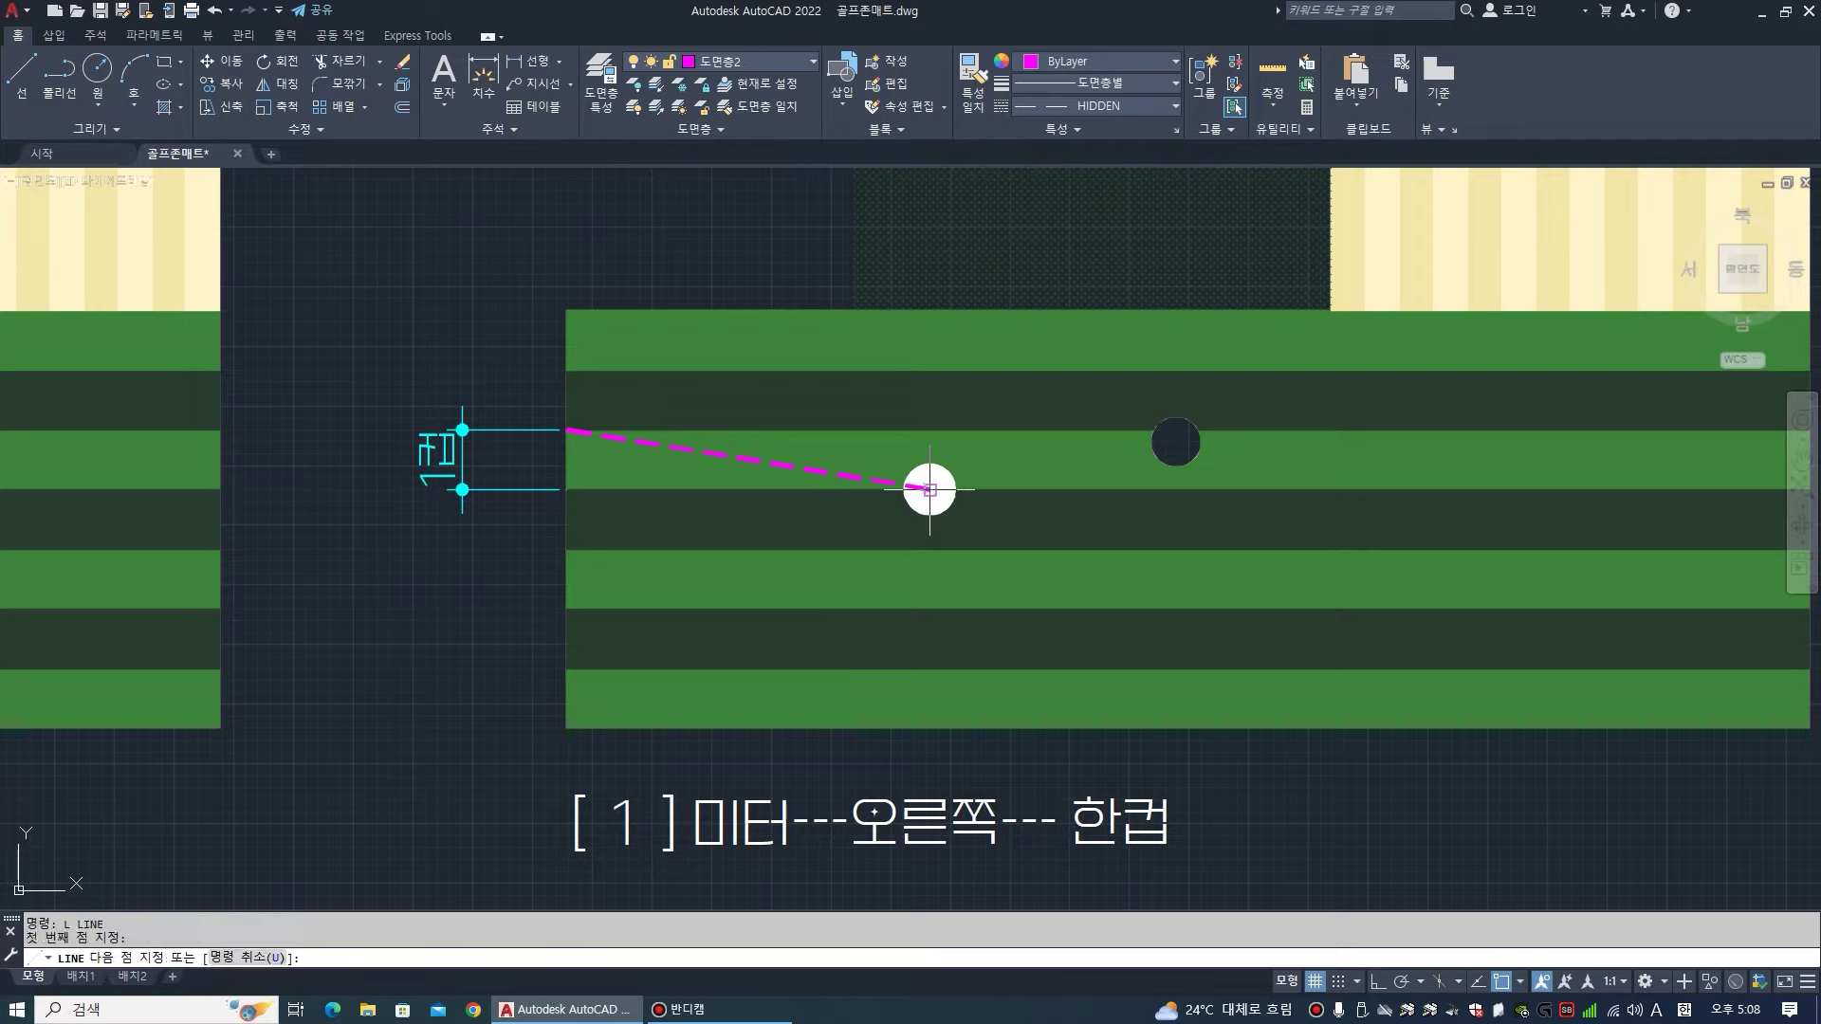
pyautogui.click(465, 459)
pyautogui.press('Return')
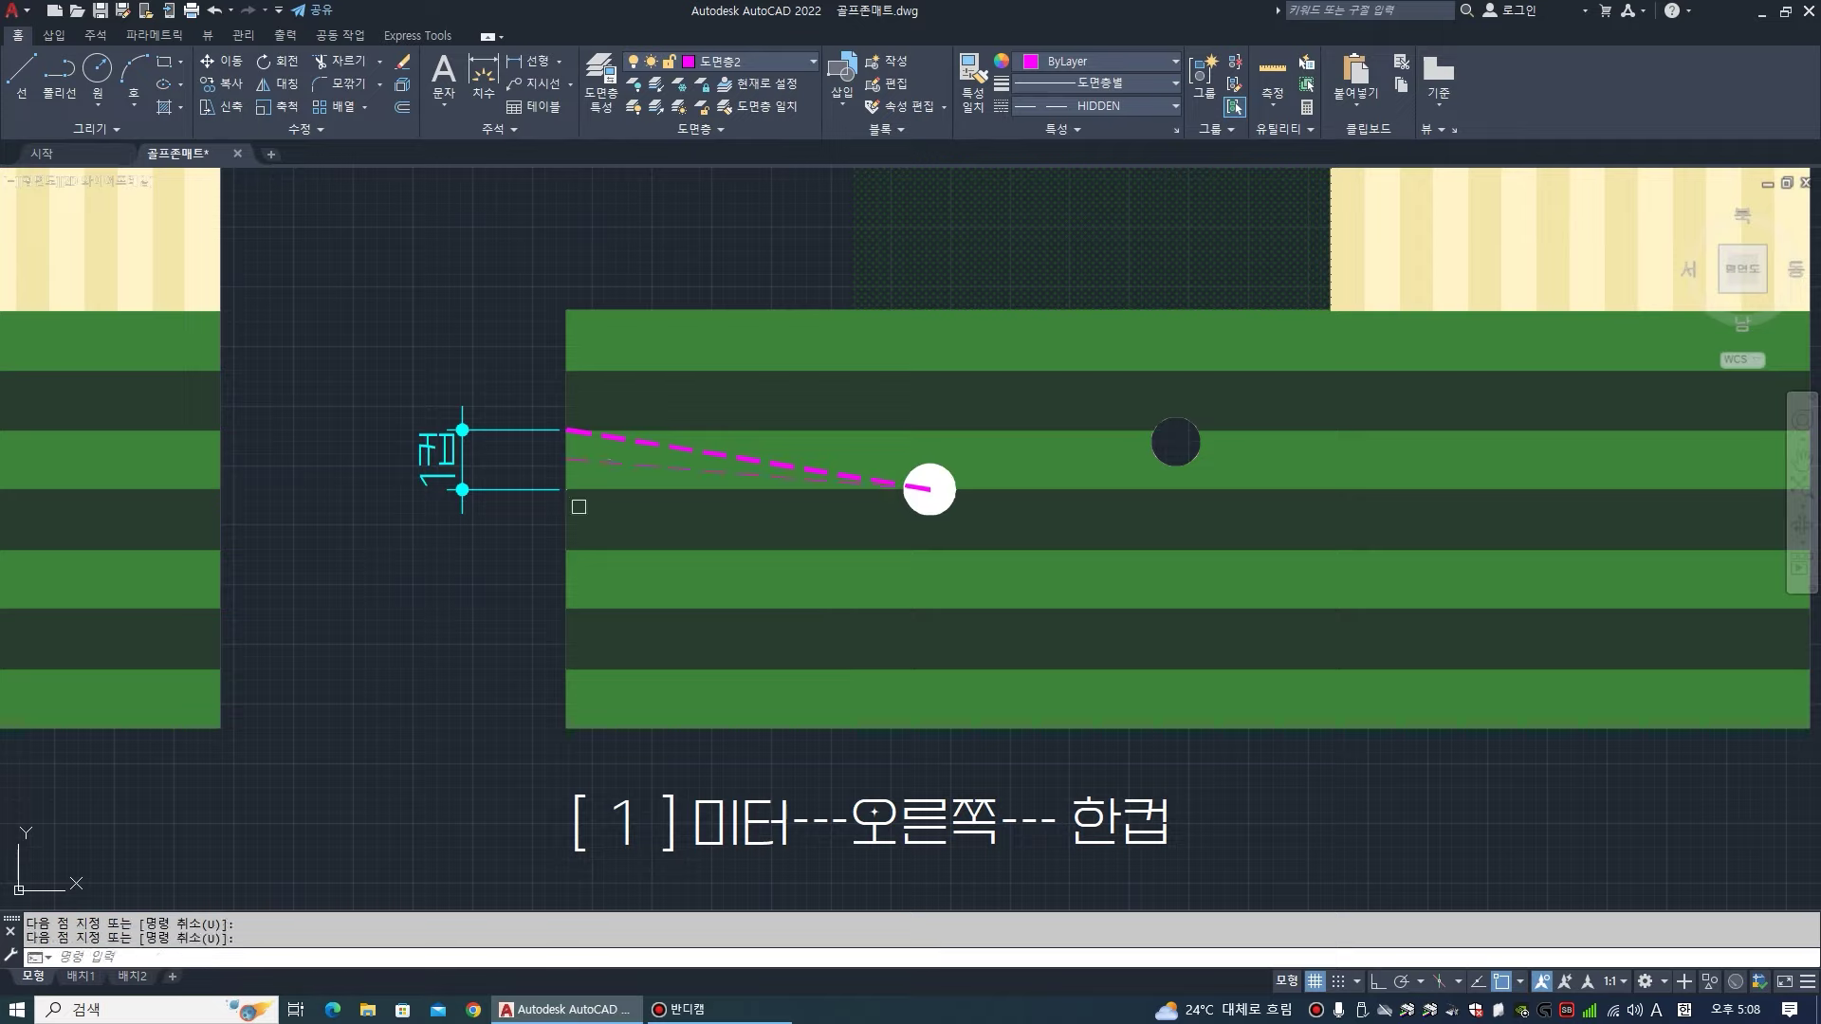
# - Erase the thin line below the thick magenta dashed line
pyautogui.write('e')
pyautogui.press('Return')
pyautogui.click(622, 474)
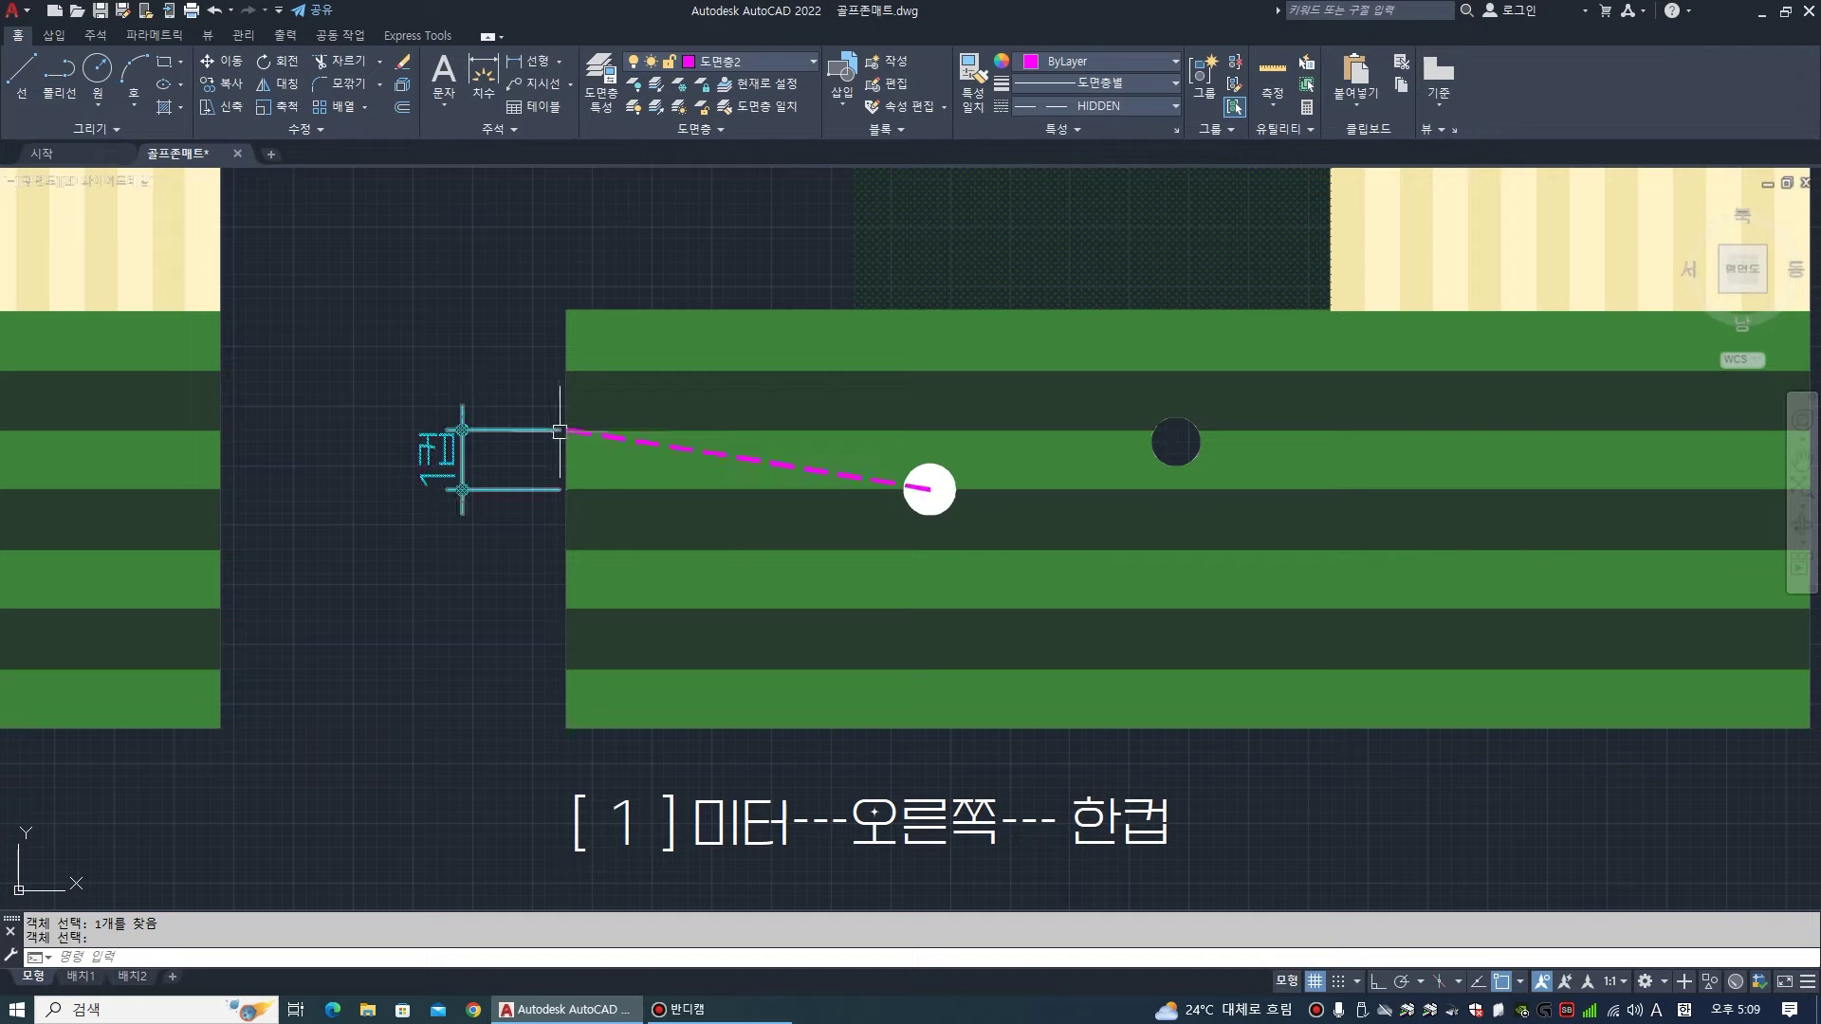
# - Draw a half-cup aim line from the ball's centre to the left edge, midway between the dimension's two extension lines
pyautogui.write('1')
pyautogui.press('Return')
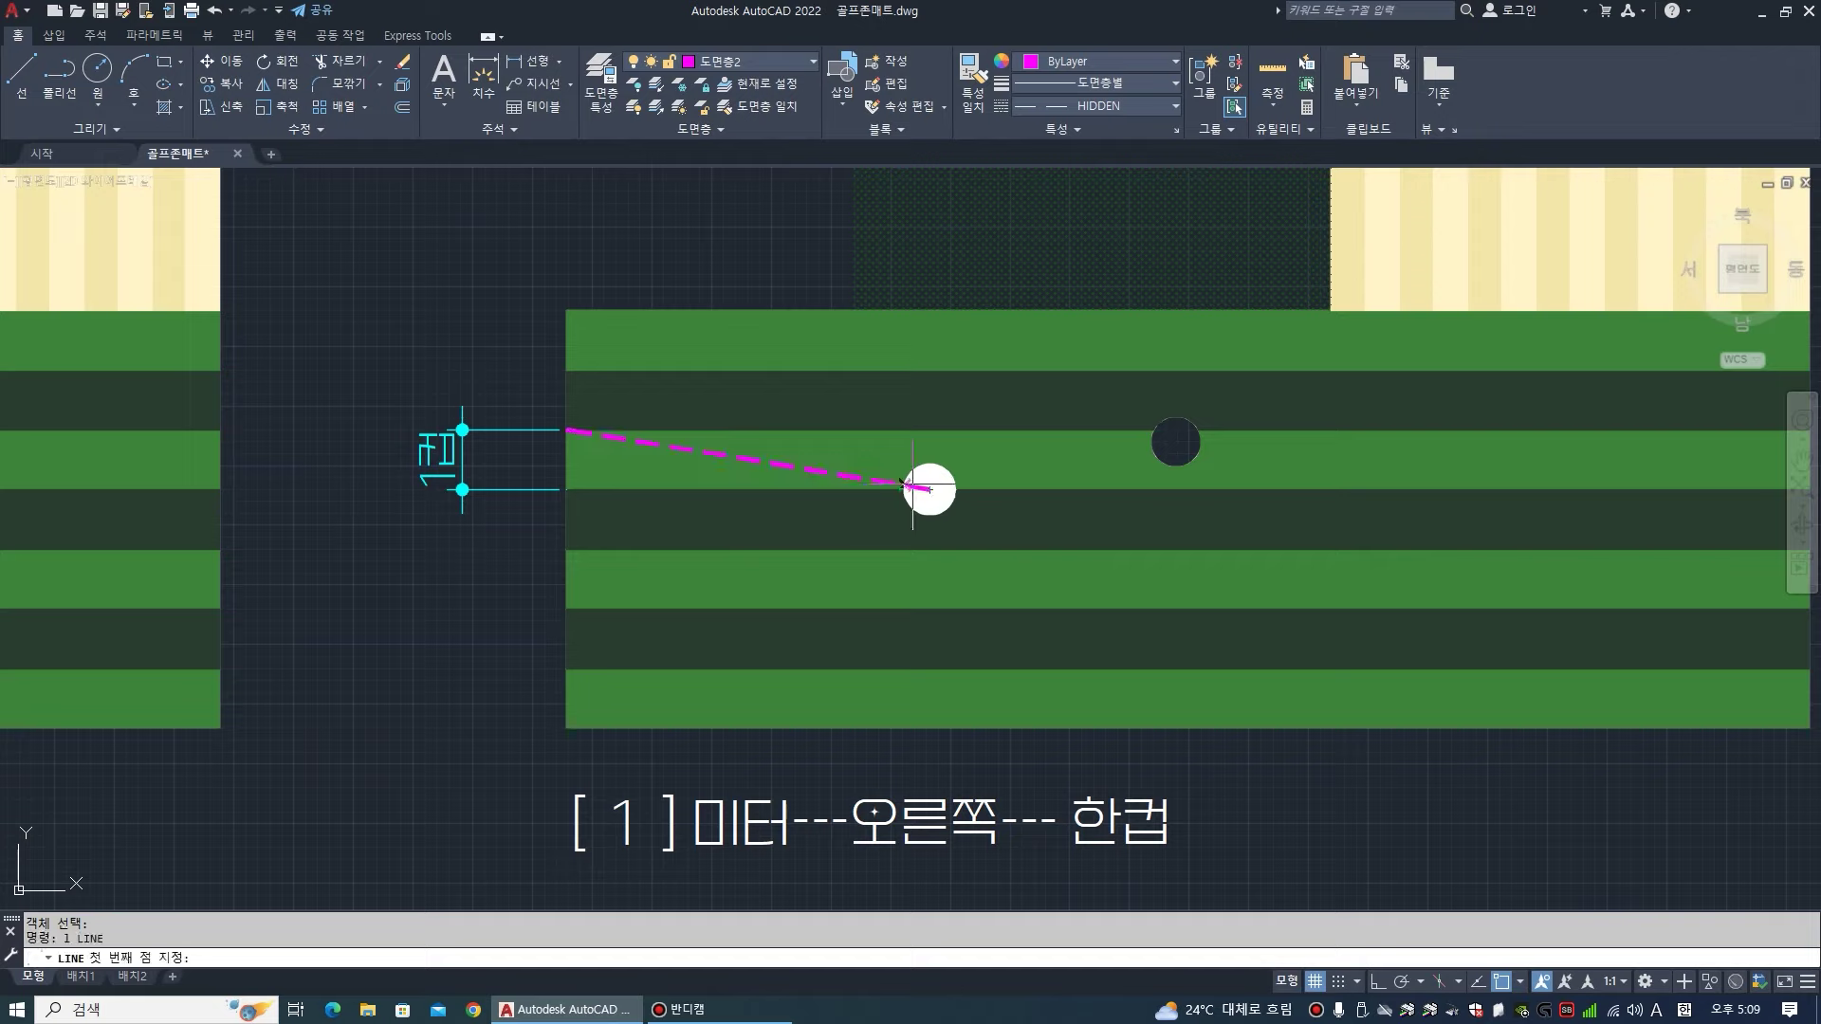
pyautogui.click(929, 490)
pyautogui.click(568, 459)
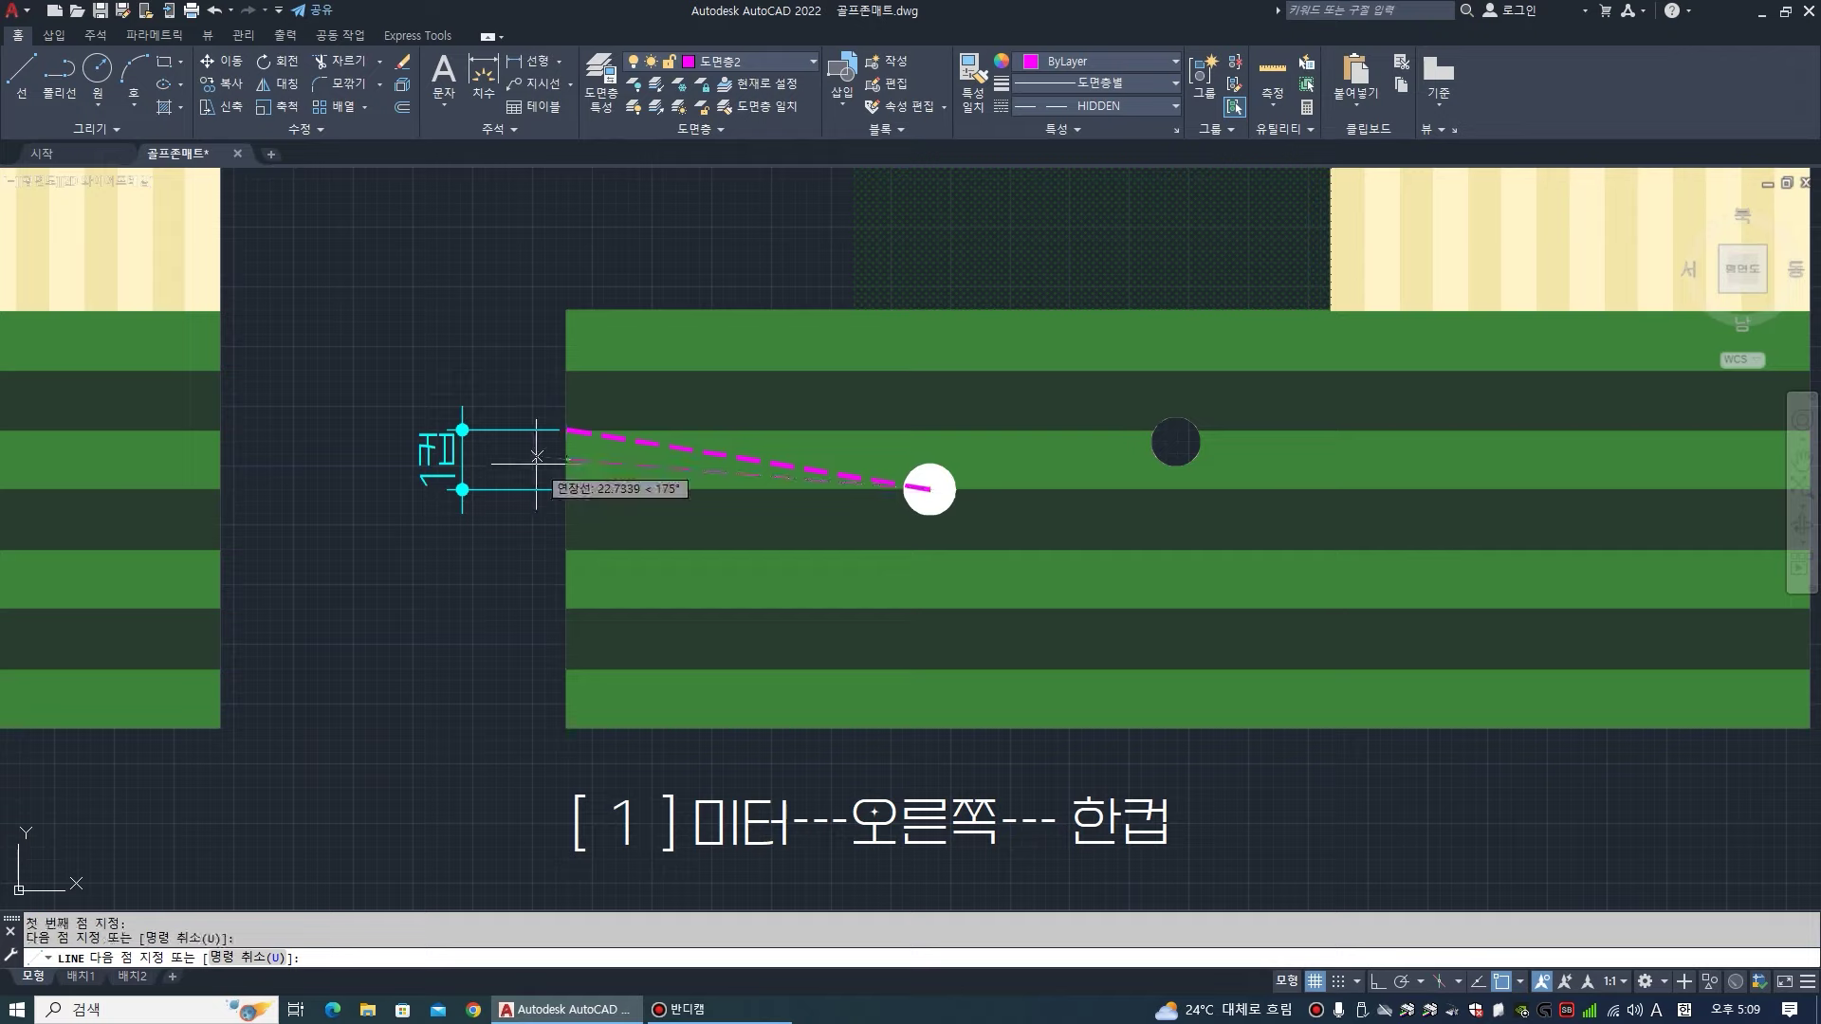
pyautogui.press('Return')
# - Erase the half-cup aim line
pyautogui.write('e')
pyautogui.press('Return')
pyautogui.click(606, 467)
pyautogui.press('Return')
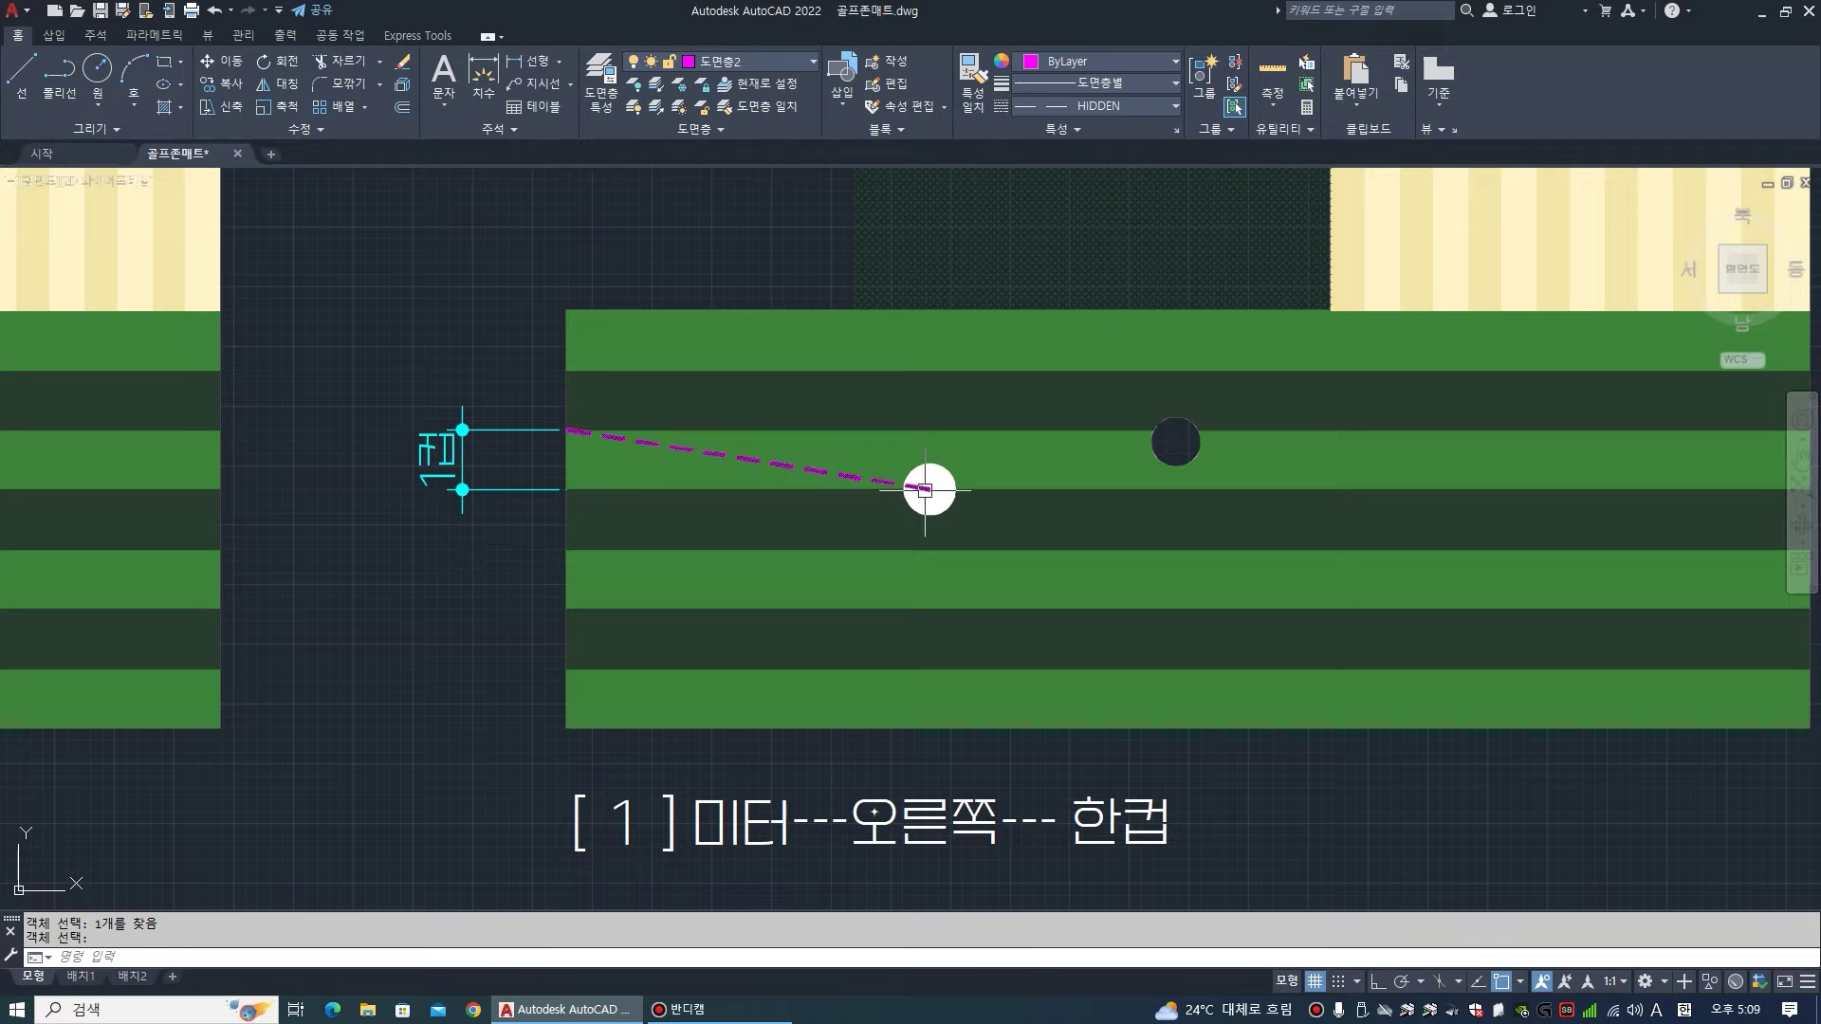
# - Draw a line from the ball's centre to the left edge at the lower boundary of the second dark stripe
pyautogui.write('l')
pyautogui.press('Return')
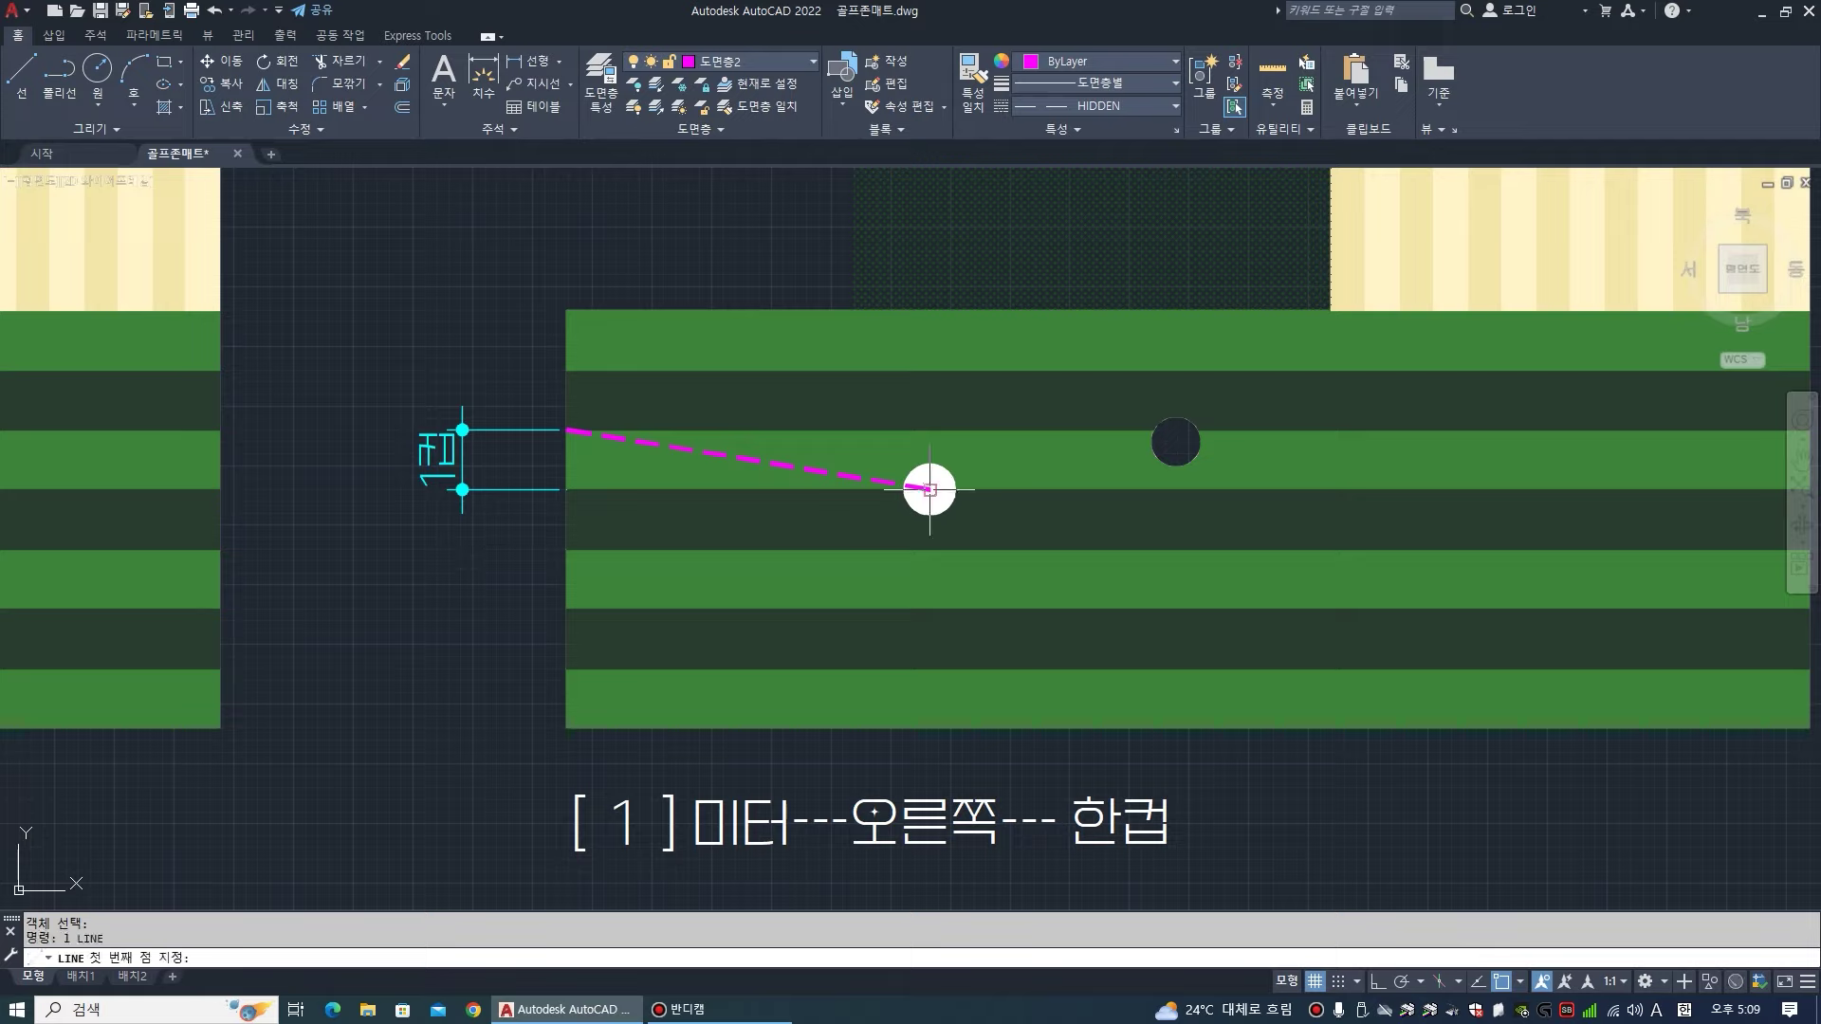
pyautogui.click(929, 489)
pyautogui.click(566, 549)
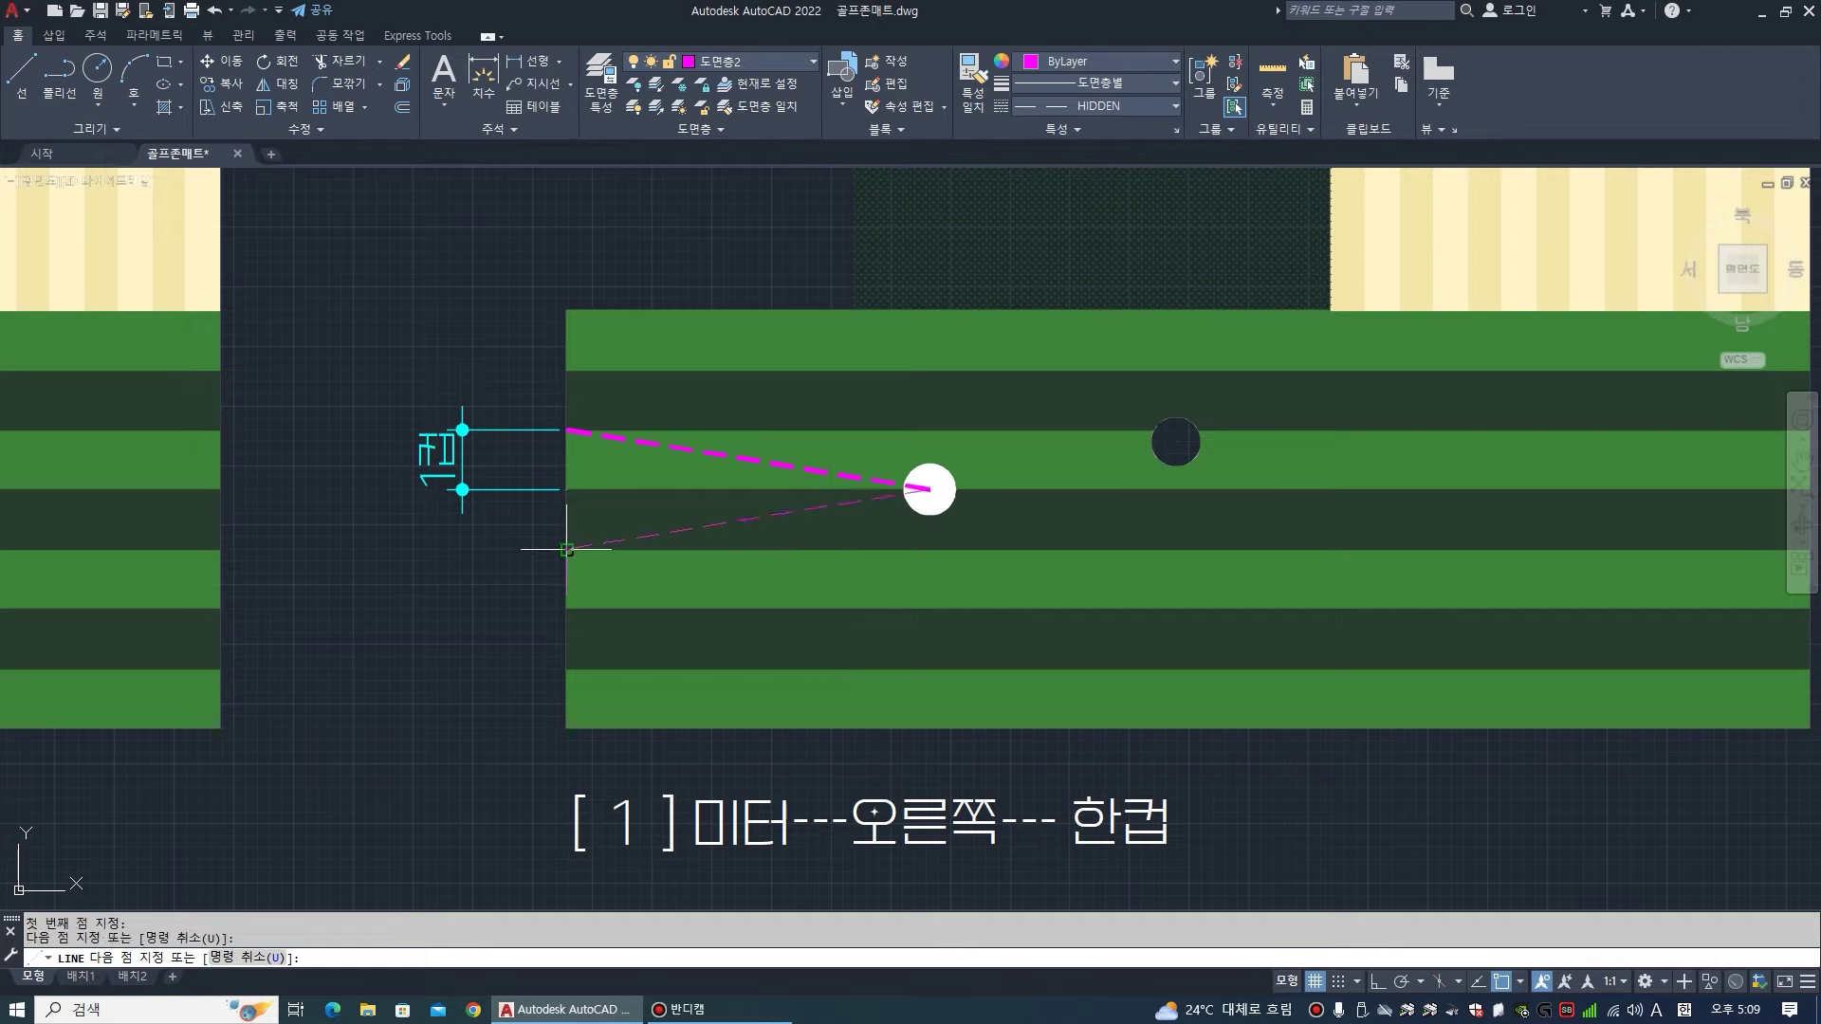
pyautogui.press('Return')
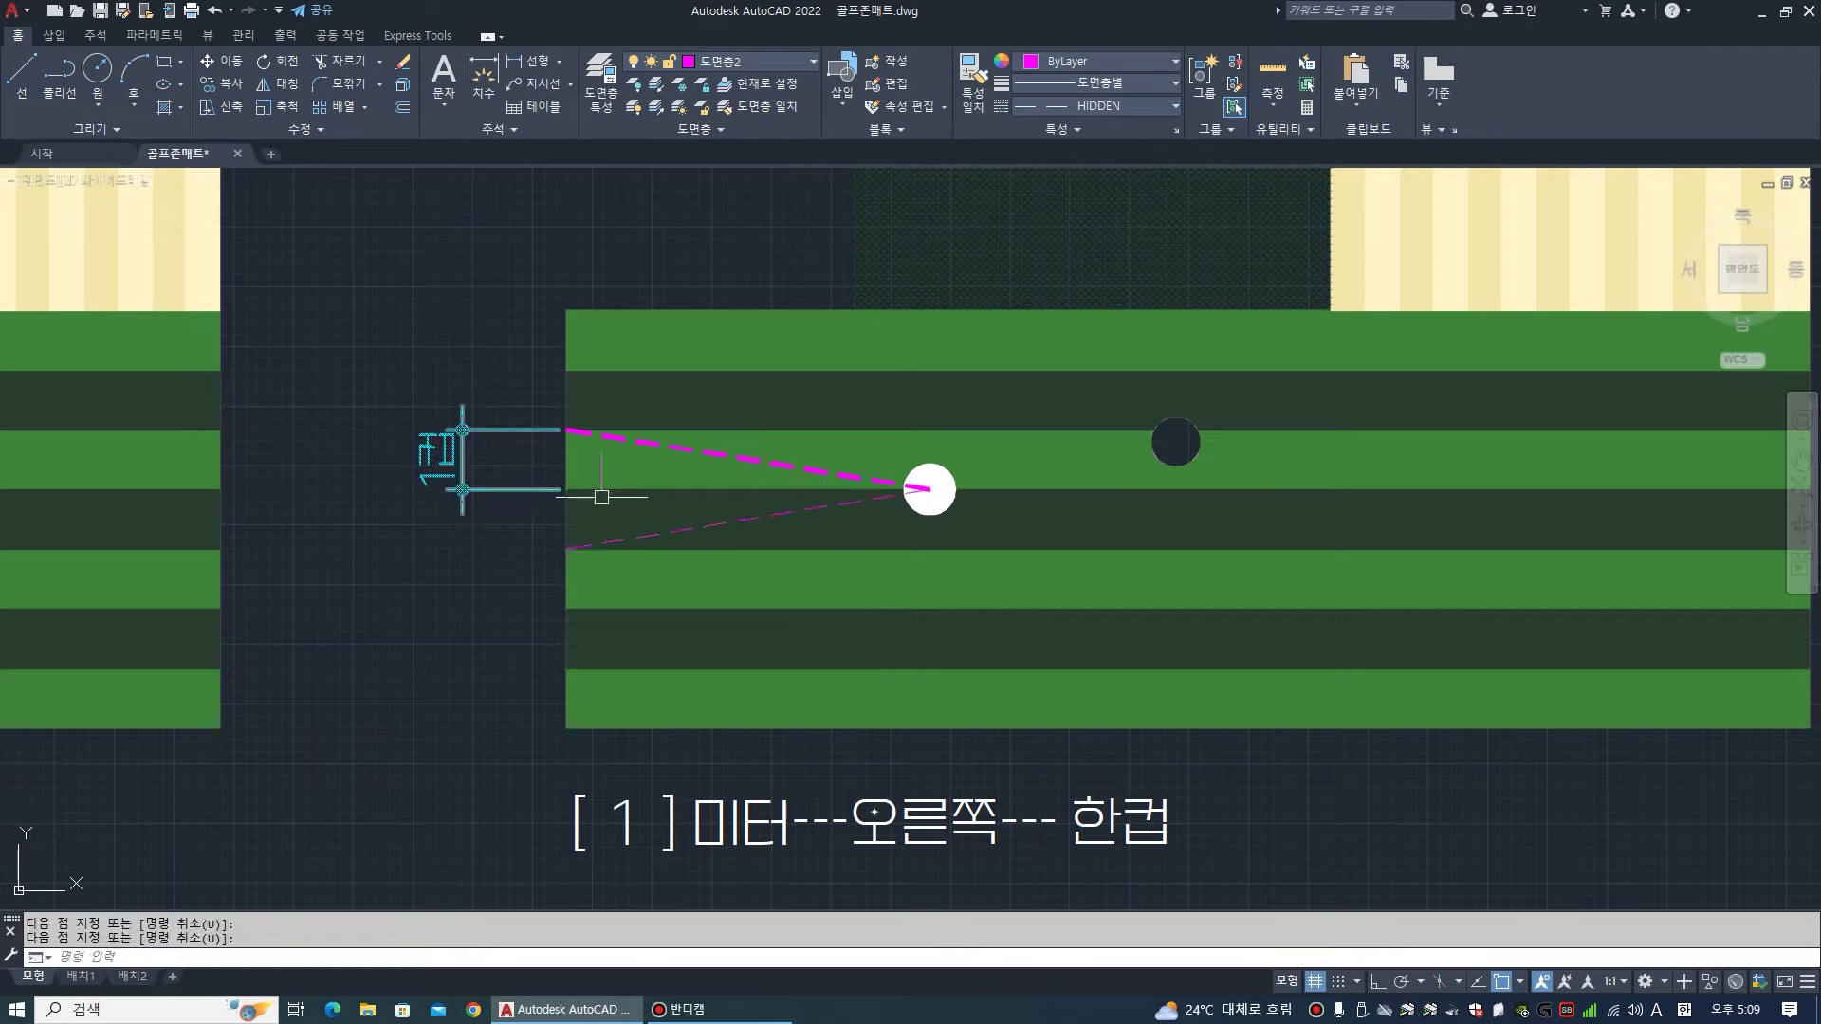
# - Erase the thin line ending at the second dark stripe's lower boundary
pyautogui.write('e')
pyautogui.press('Return')
pyautogui.click(674, 530)
pyautogui.press('Return')
# - Draw a line from the ball's centre to the left edge at the middle of the third green stripe
pyautogui.write('l')
pyautogui.press('Return')
pyautogui.click(928, 489)
pyautogui.click(524, 586)
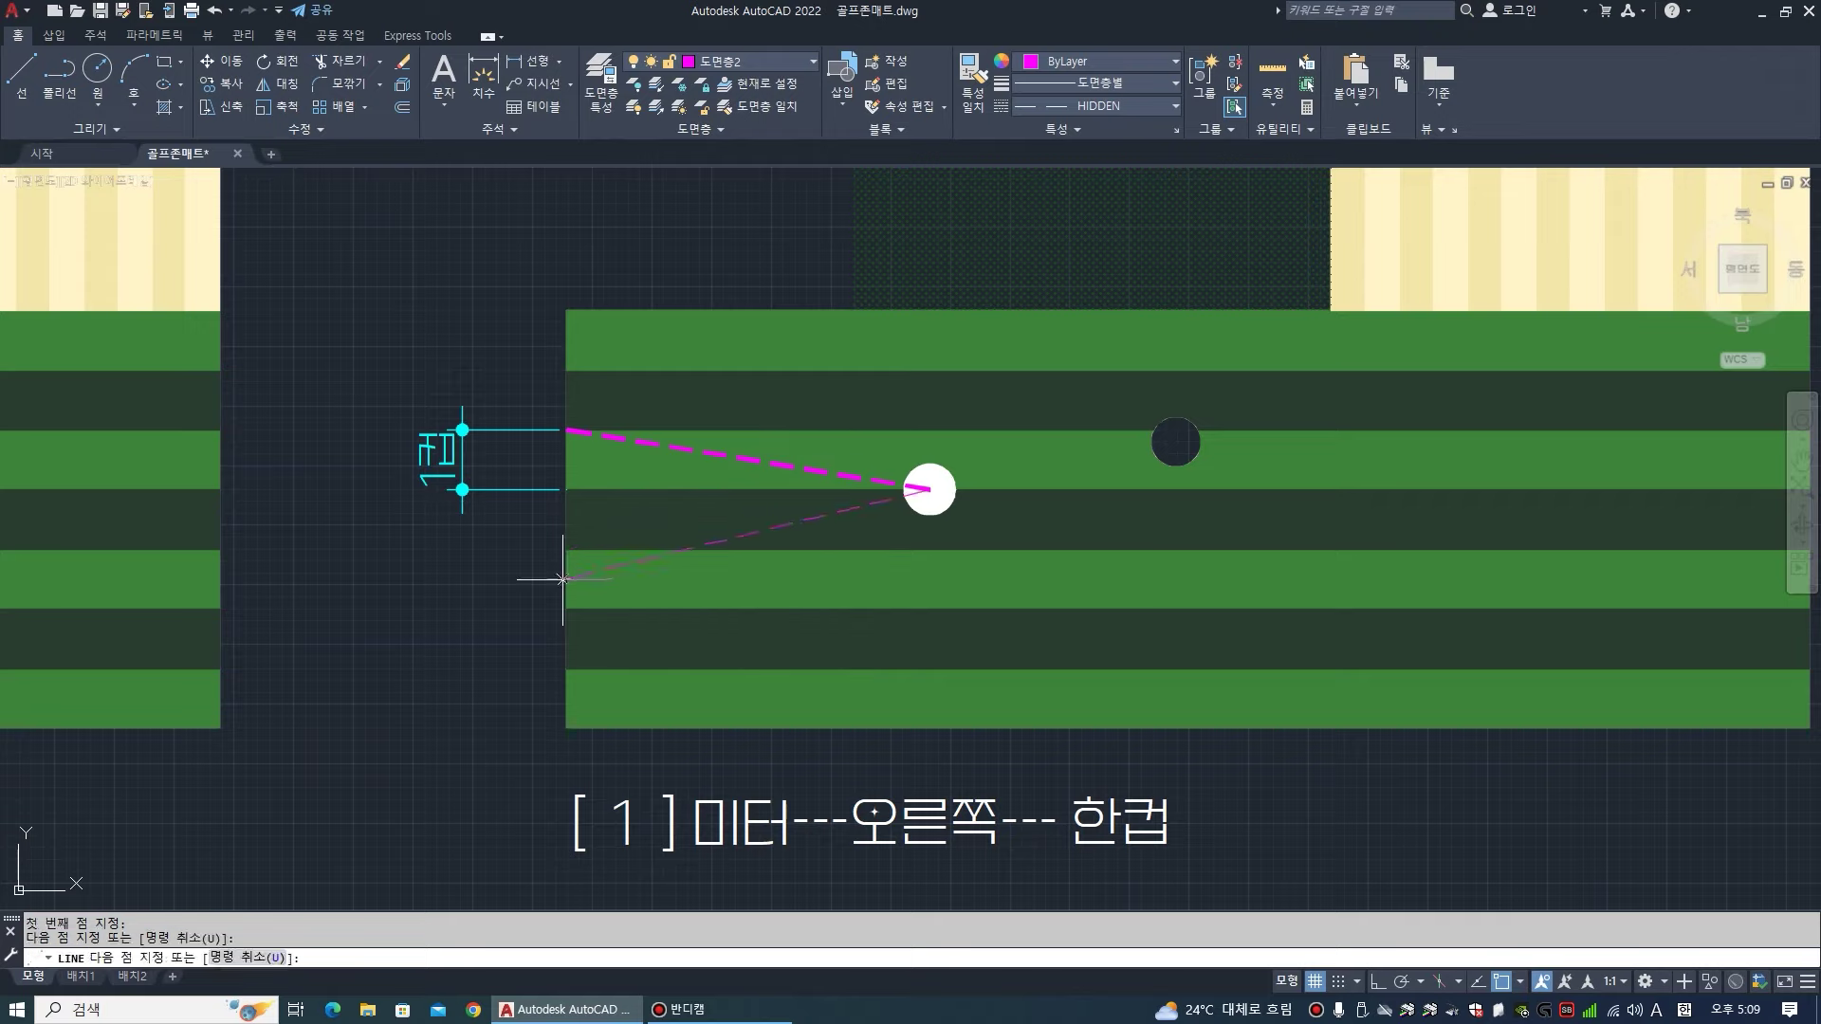
pyautogui.press('Return')
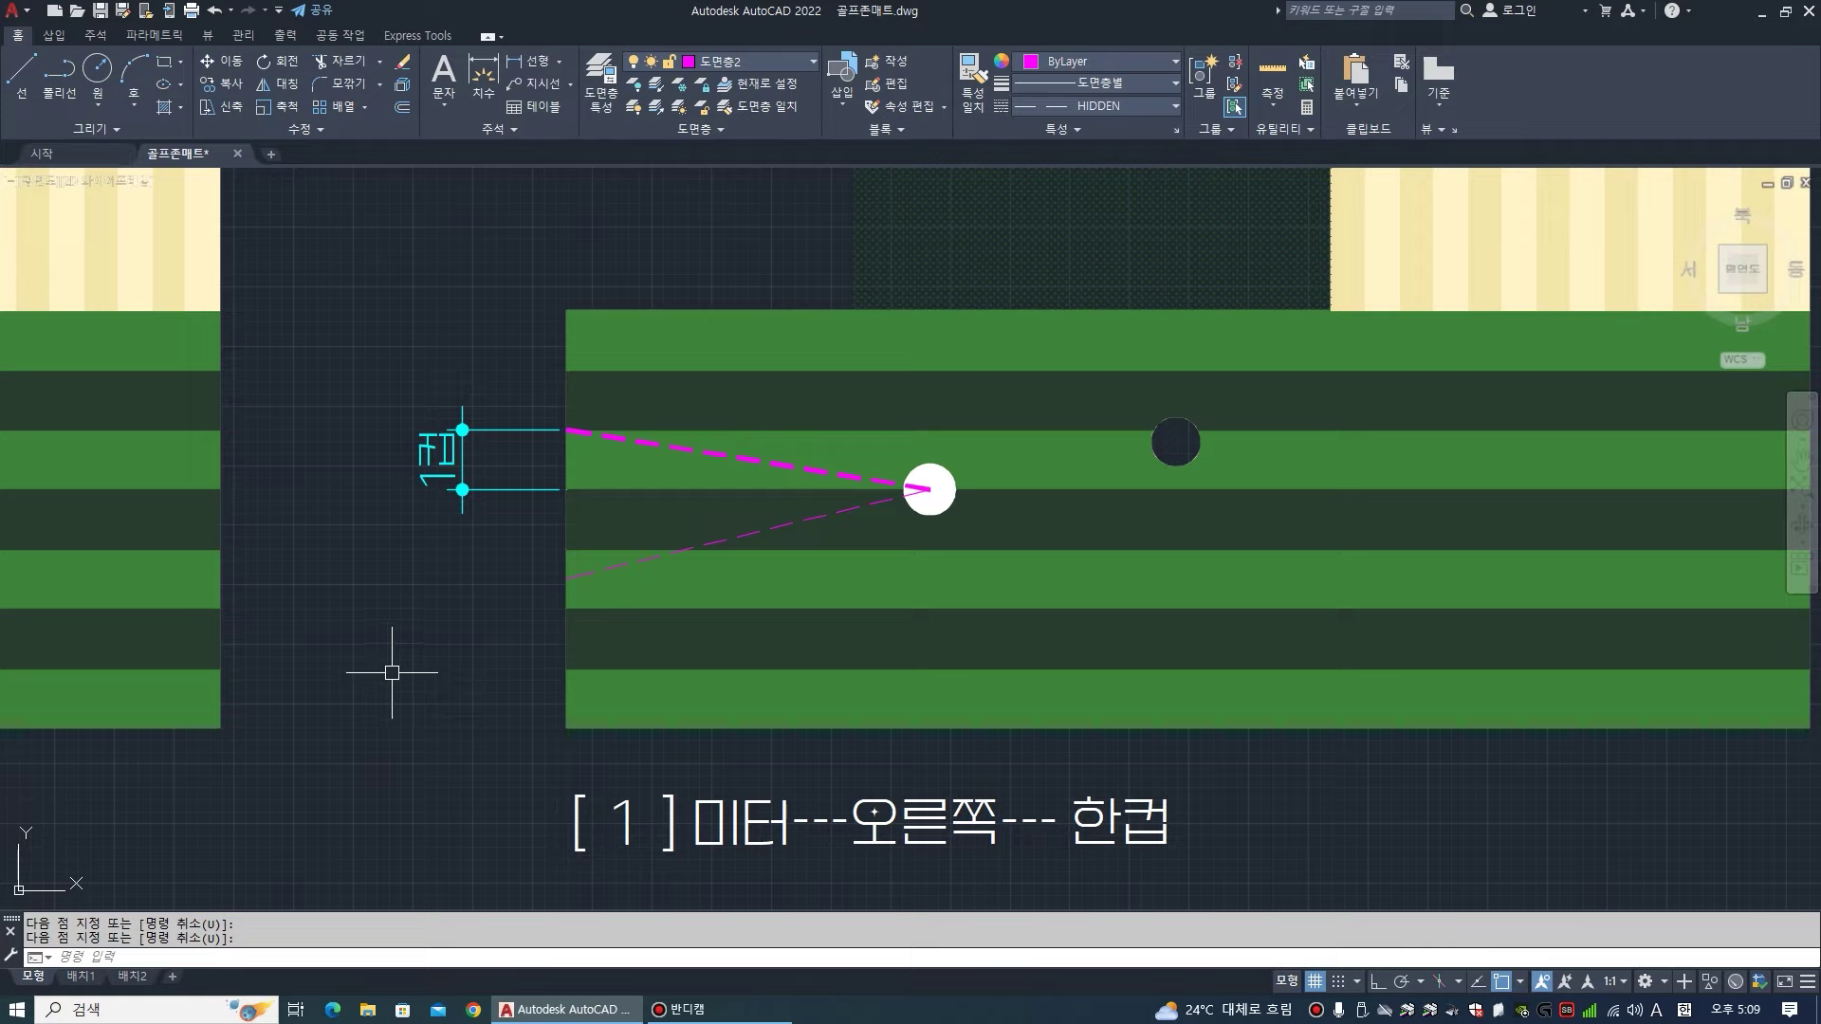
# - Erase the thin line ending in the third green stripe
pyautogui.write('e')
pyautogui.press('Return')
pyautogui.click(569, 575)
pyautogui.press('Return')
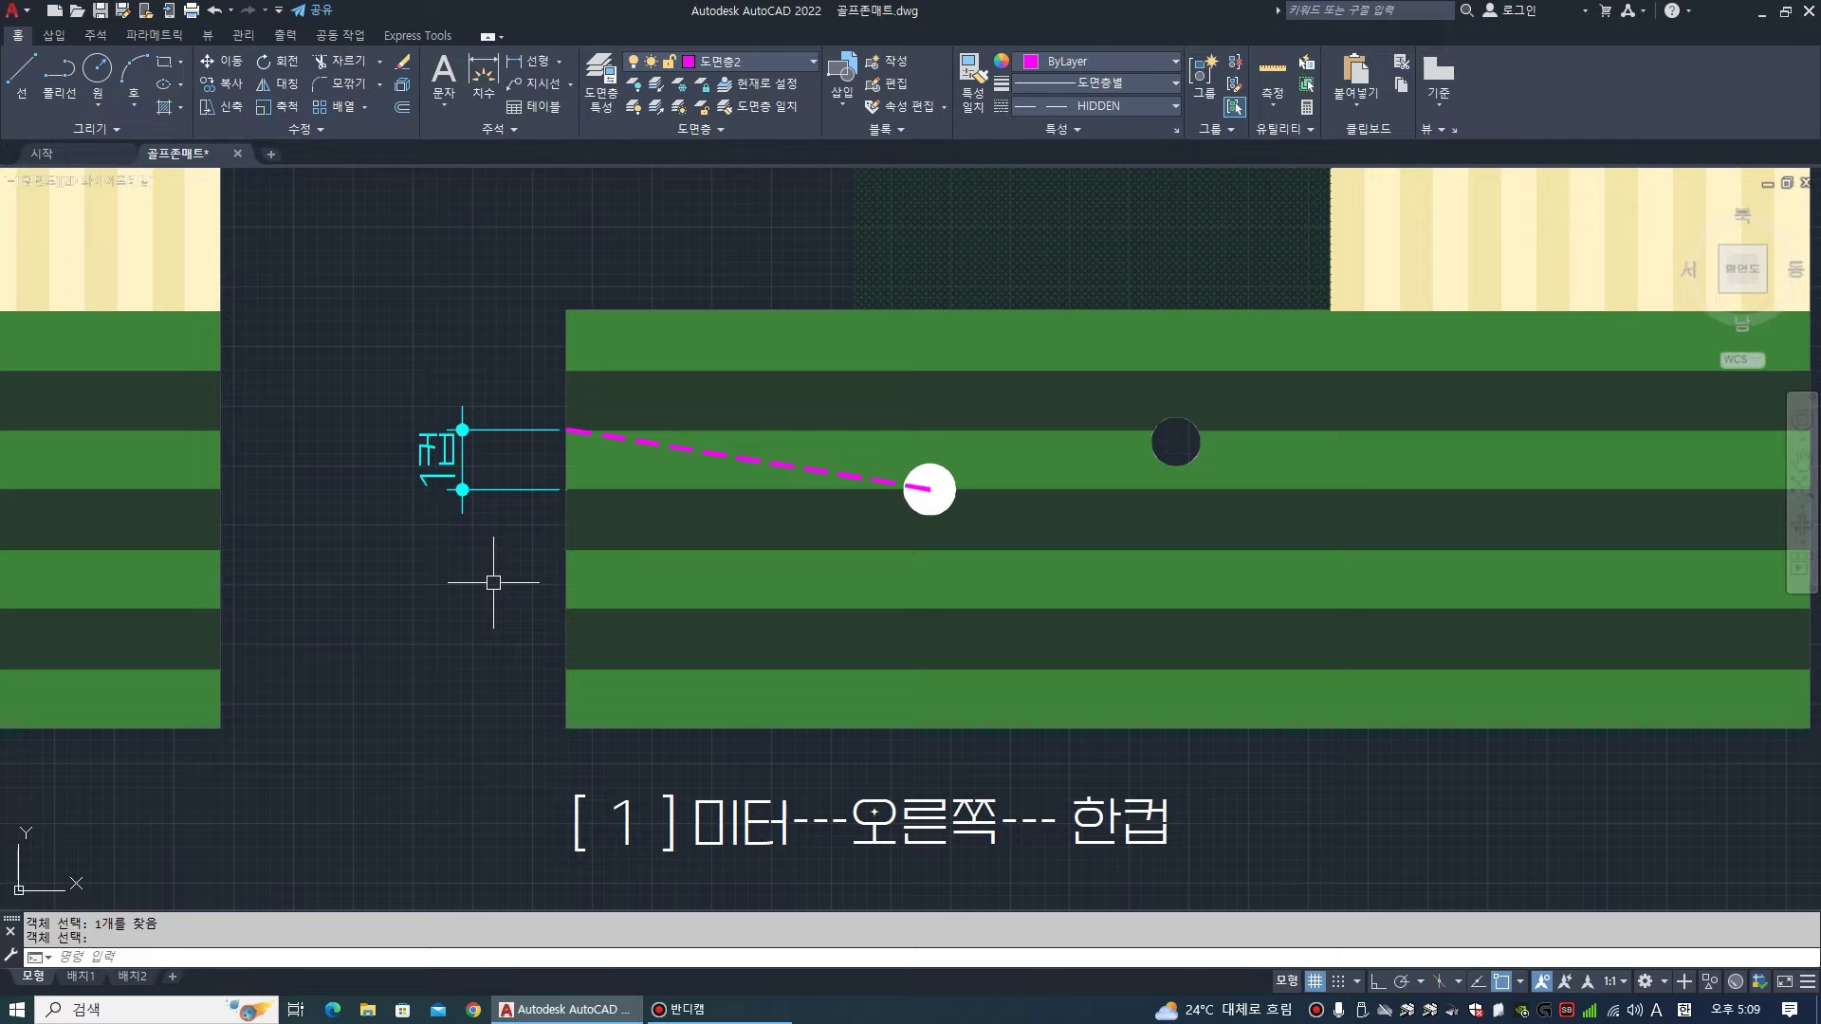
# - Draw a line from the ball's centre to the left edge at the upper boundary of the first dark stripe
pyautogui.write('1')
pyautogui.press('Return')
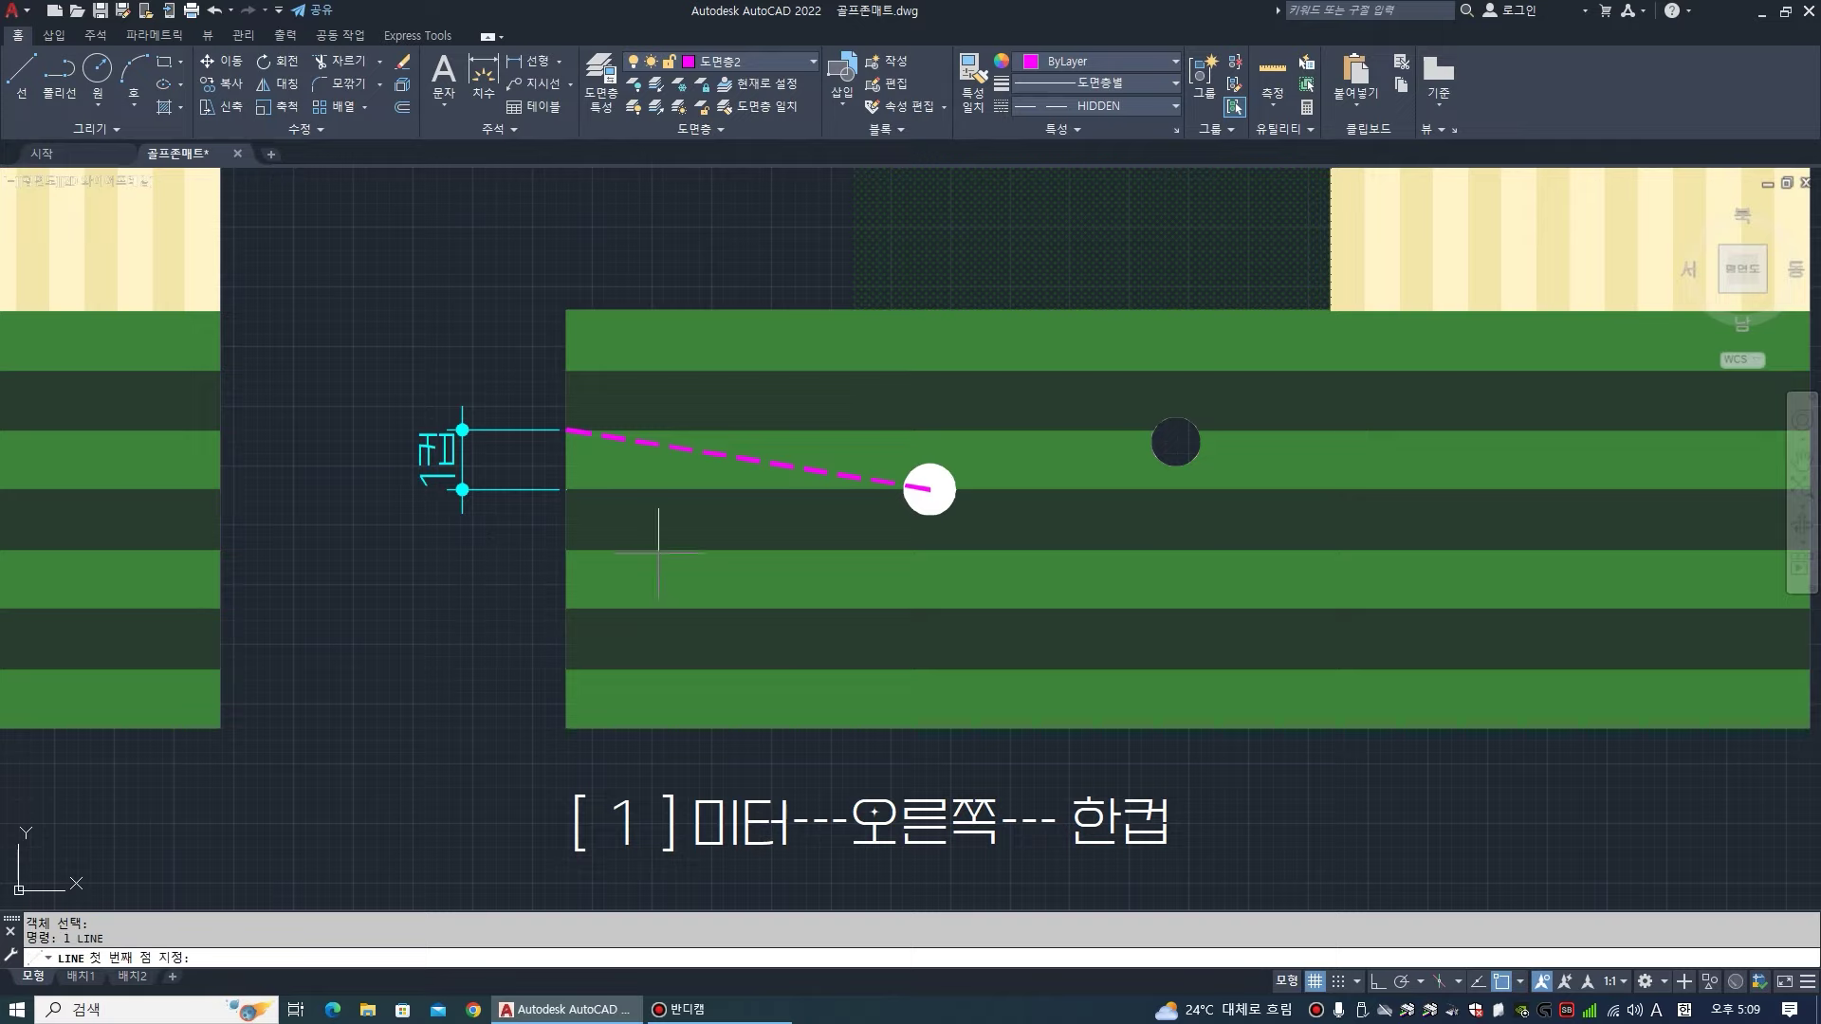
pyautogui.click(930, 489)
pyautogui.click(568, 372)
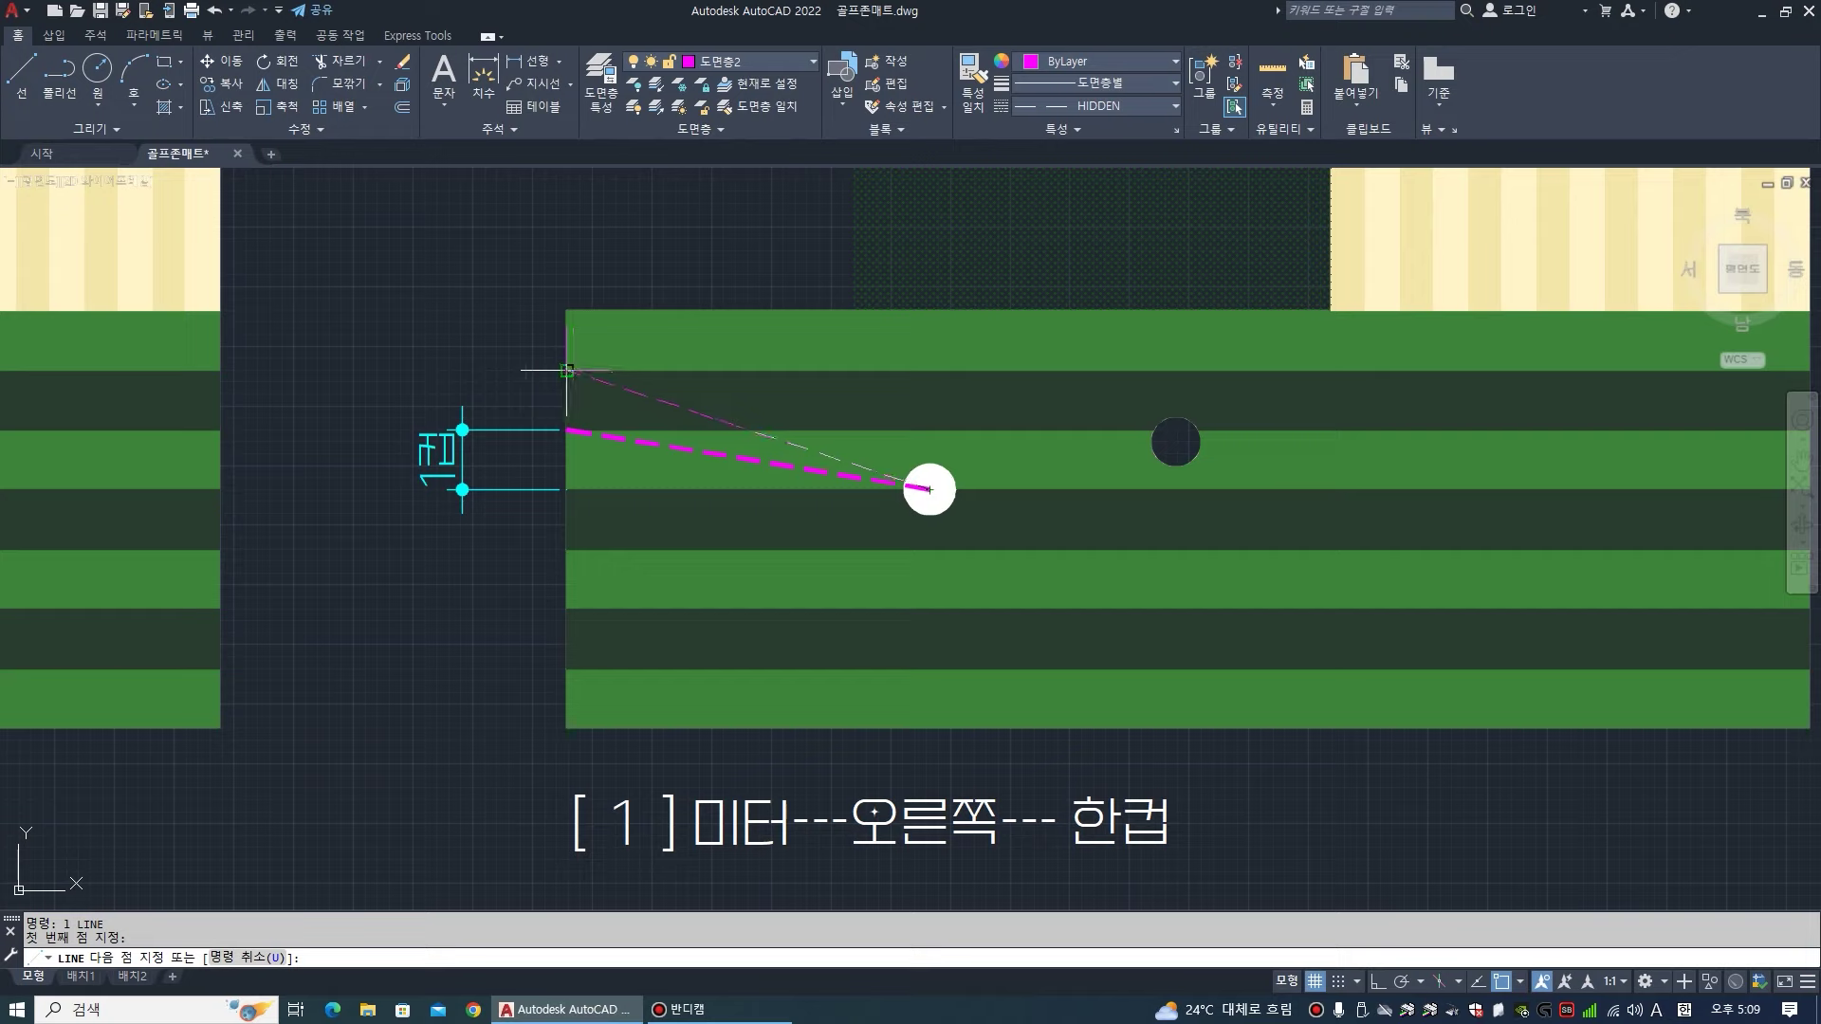
pyautogui.press('Return')
# - Erase the thin line above the thick magenta dashed line
pyautogui.write('e')
pyautogui.press('Return')
pyautogui.click(630, 392)
# - Edit the caption below the mat to read "[ 2 ] 미터---오른쪽--- 한컵"
pyautogui.scroll(-2, 620, 631)
pyautogui.scroll(2, 646, 716)
pyautogui.write('ed')
pyautogui.press('Return')
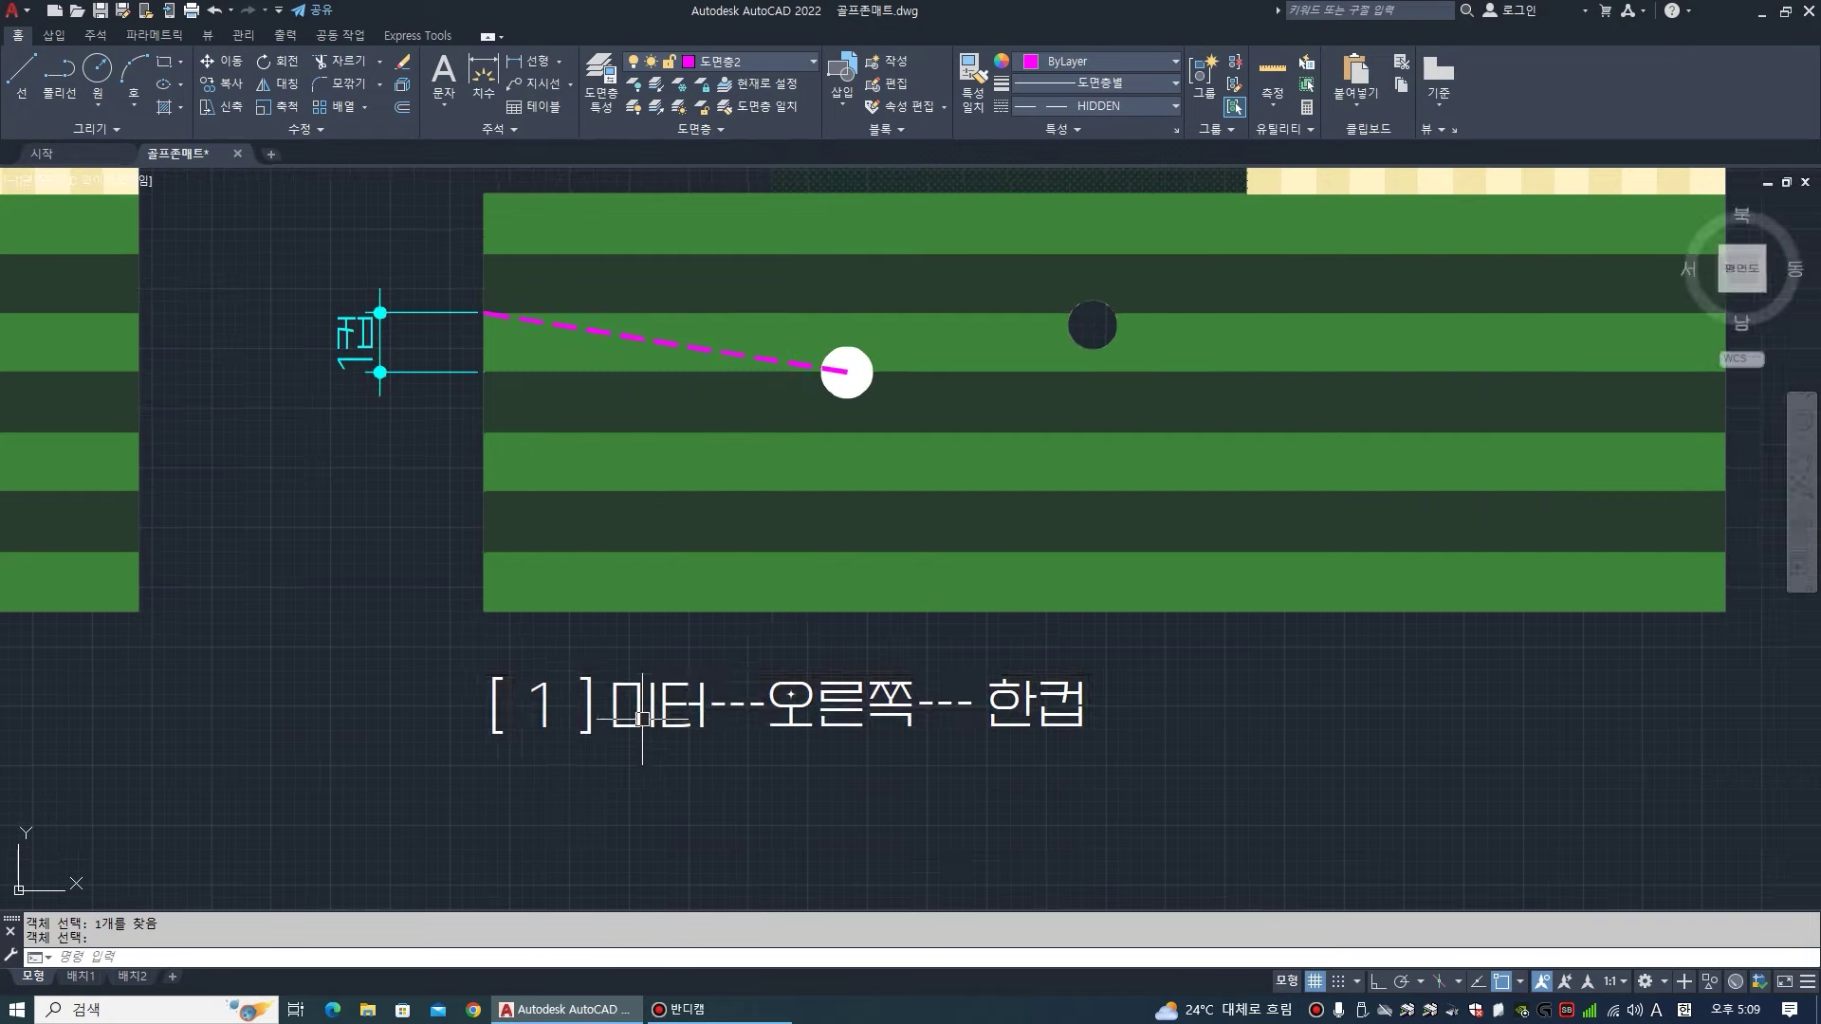
pyautogui.click(557, 755)
pyautogui.press('BackSpace')
pyautogui.write('2')
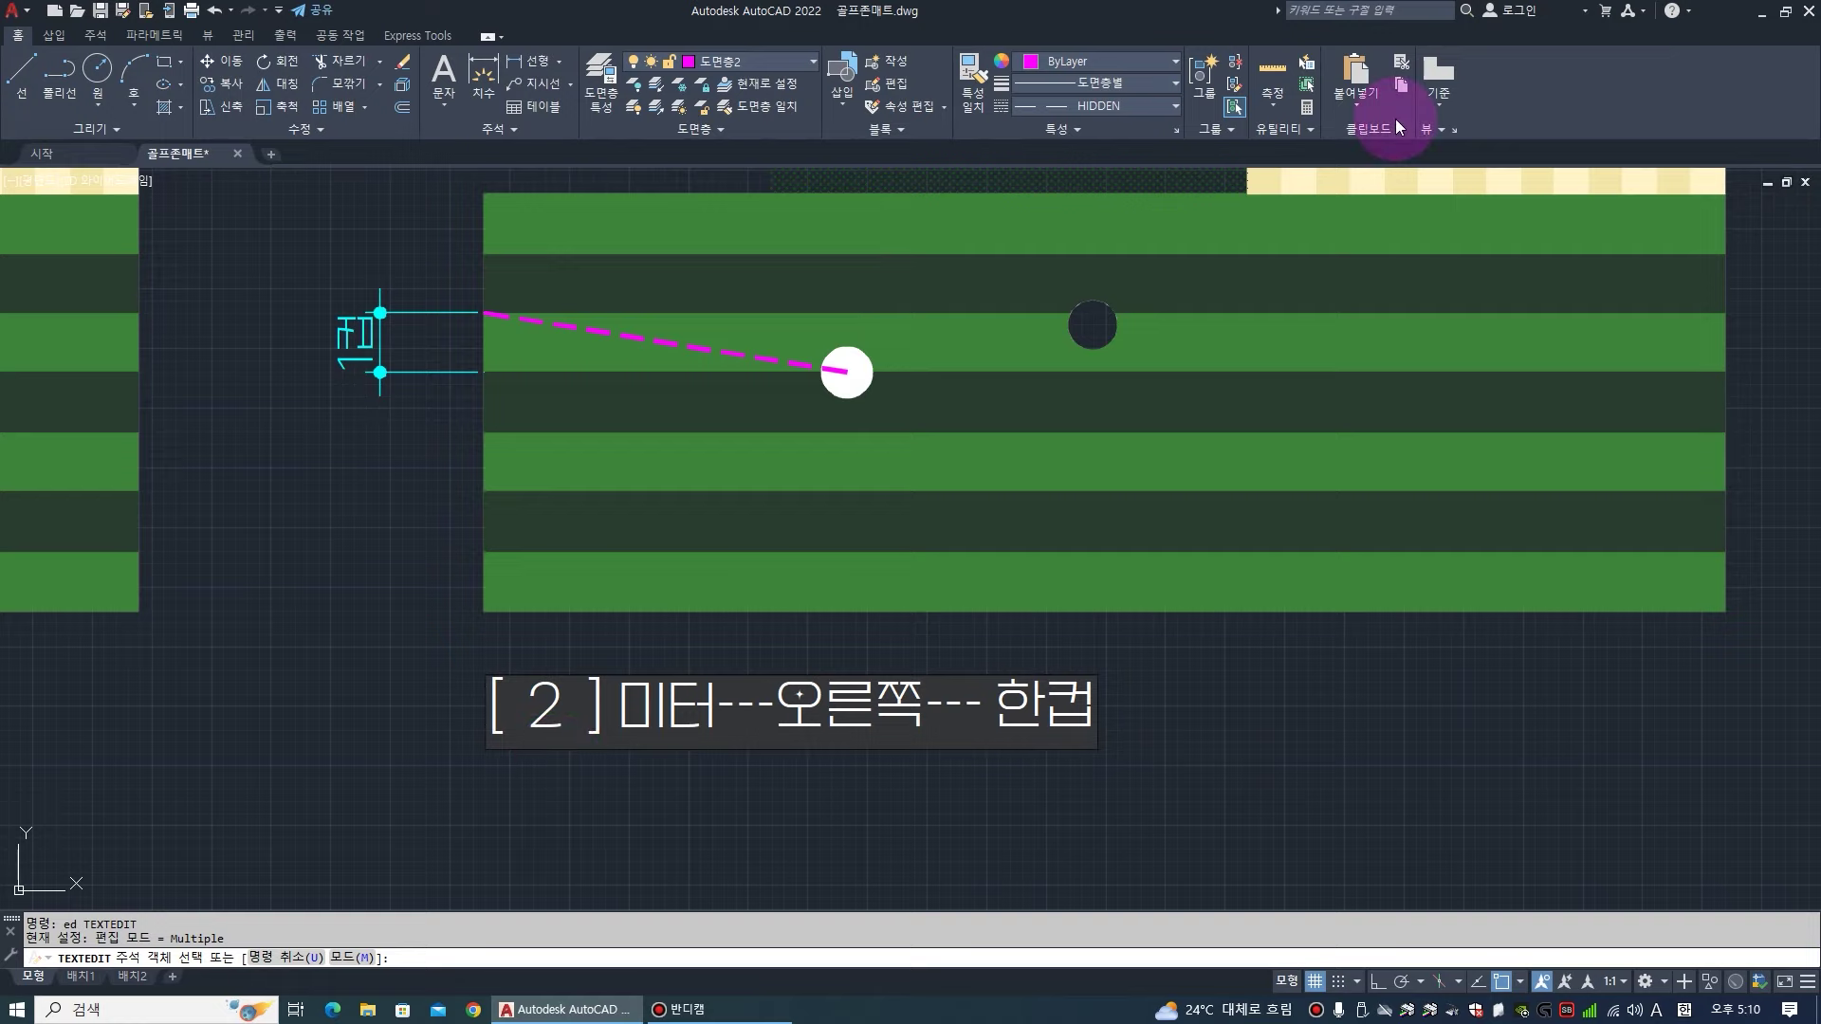
pyautogui.click(1396, 127)
pyautogui.press('Escape')
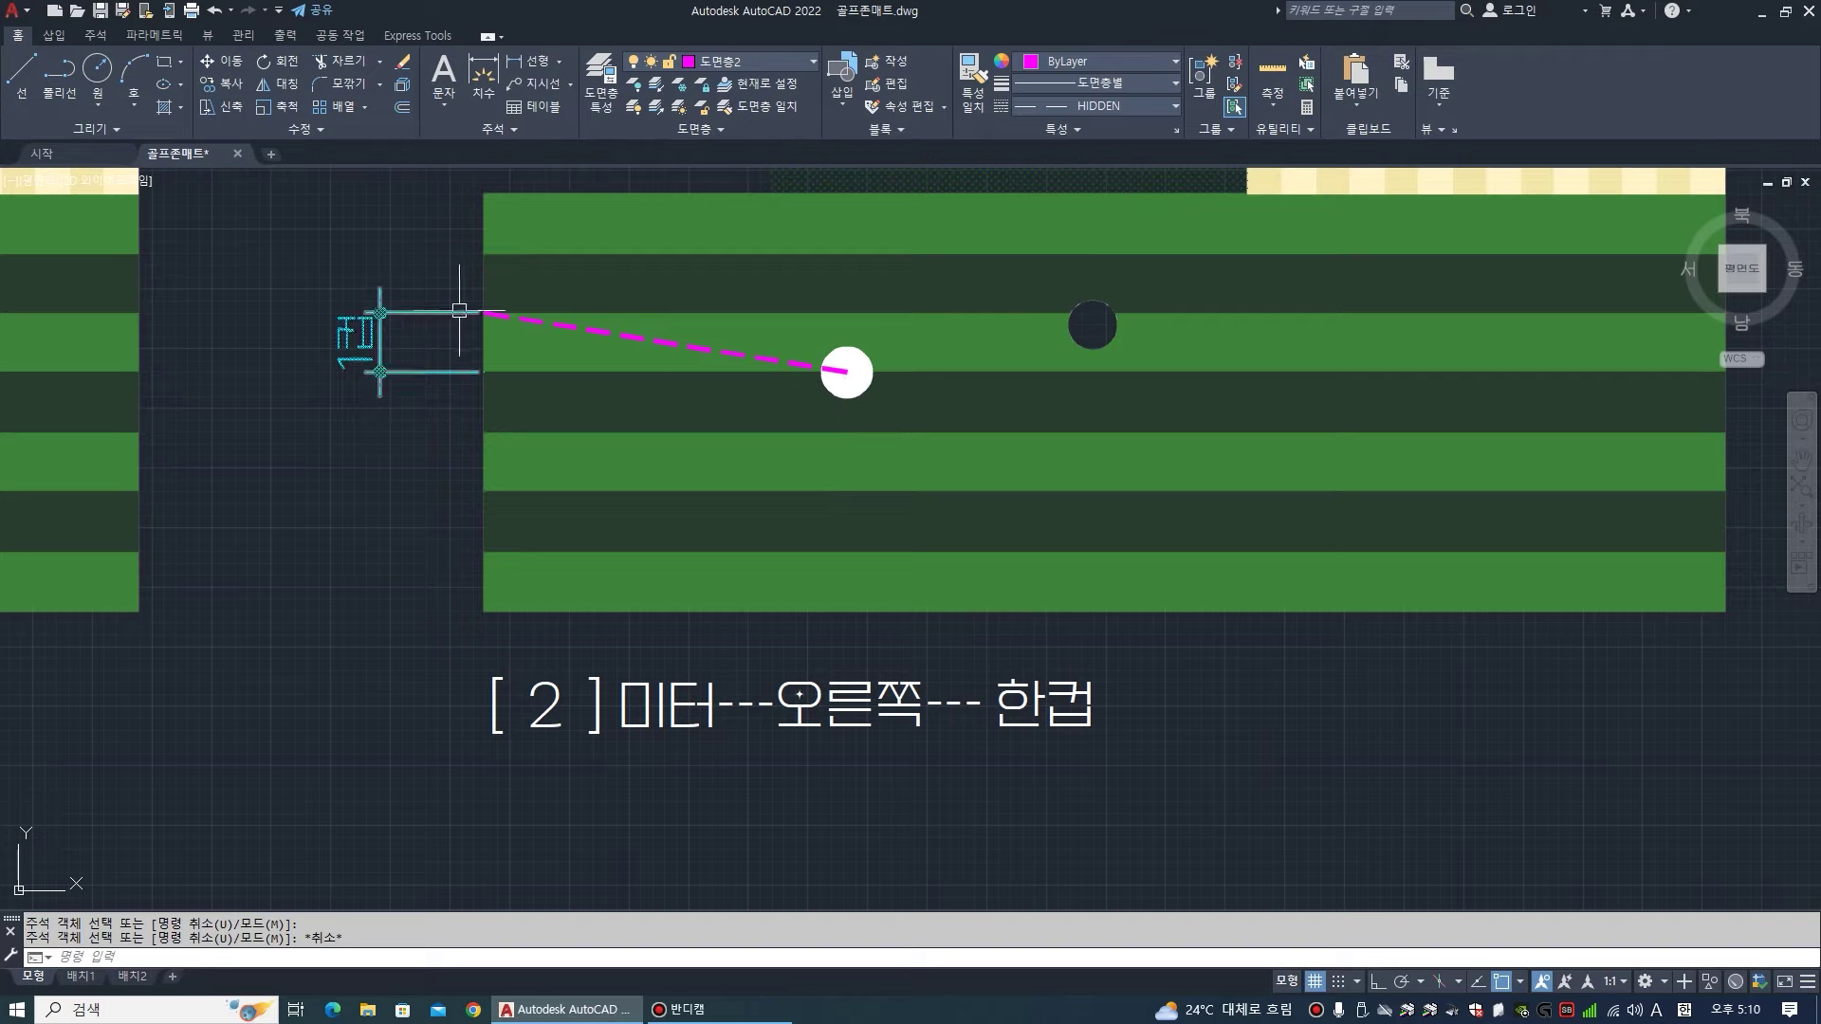
# - Change the text of the cyan dimension beside the mat to "2컵"
pyautogui.write('ed')
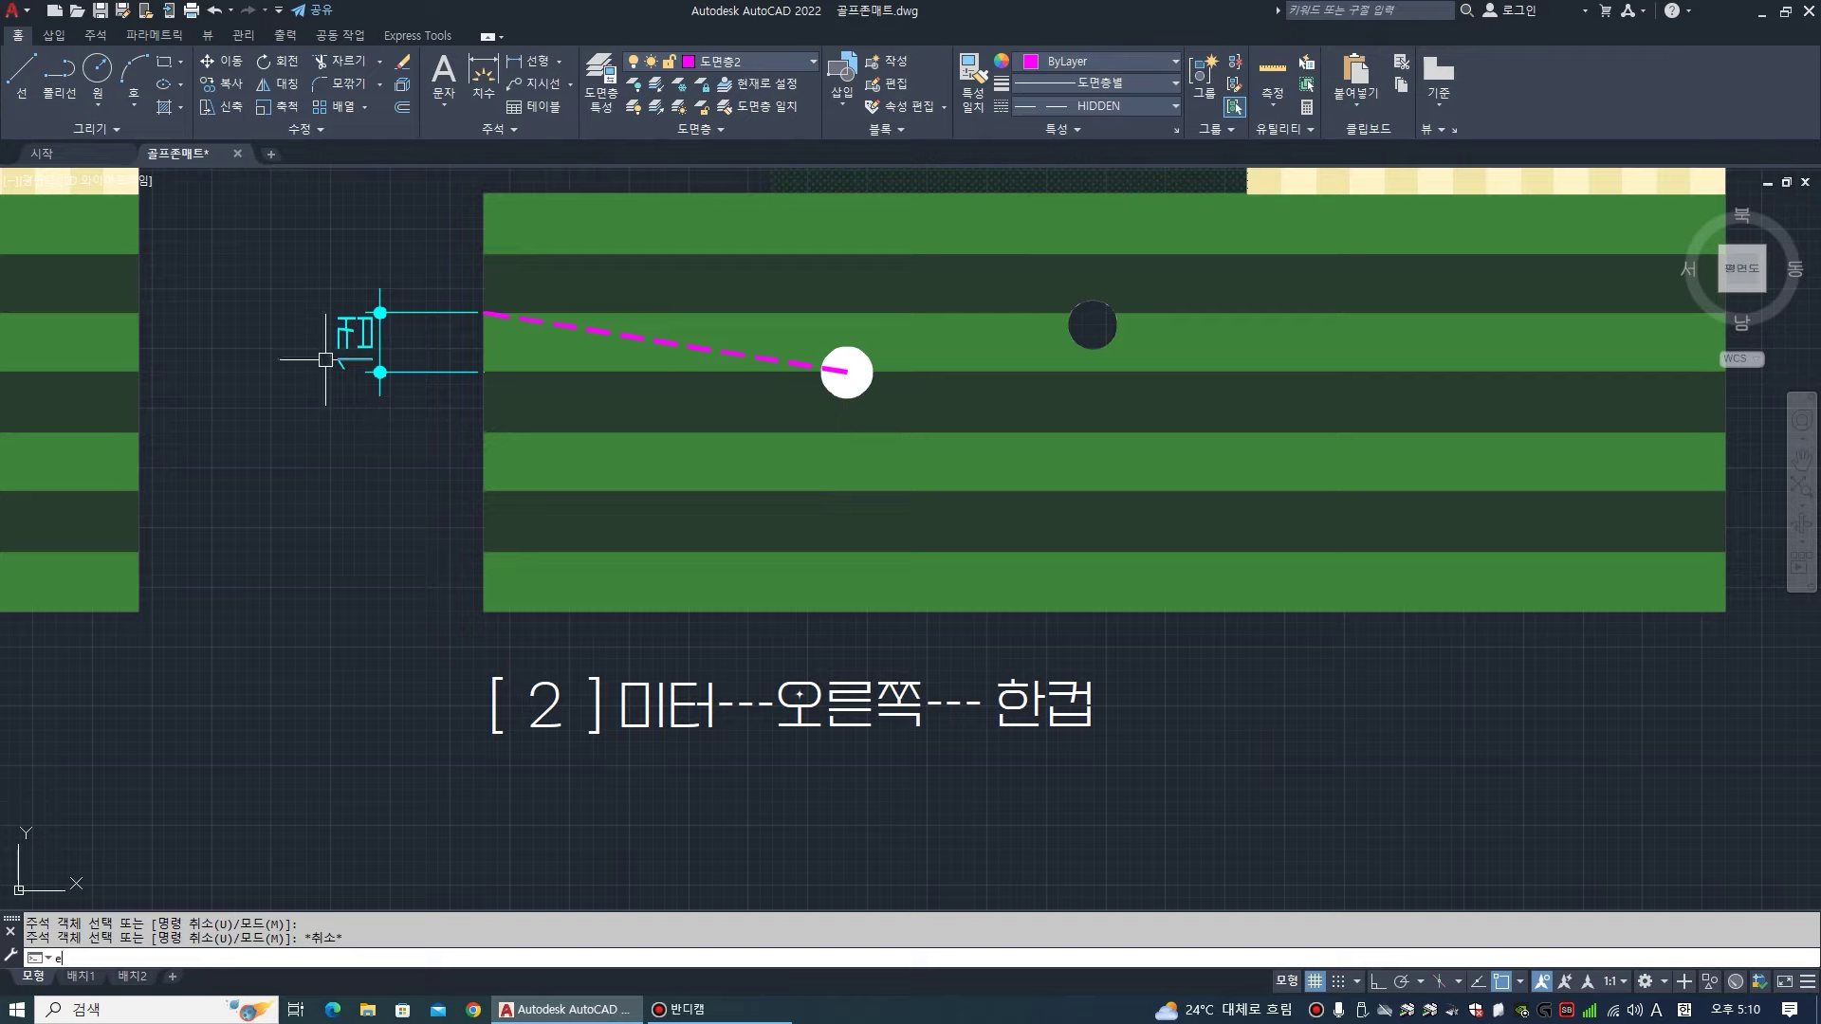
pyautogui.press('Return')
pyautogui.click(345, 357)
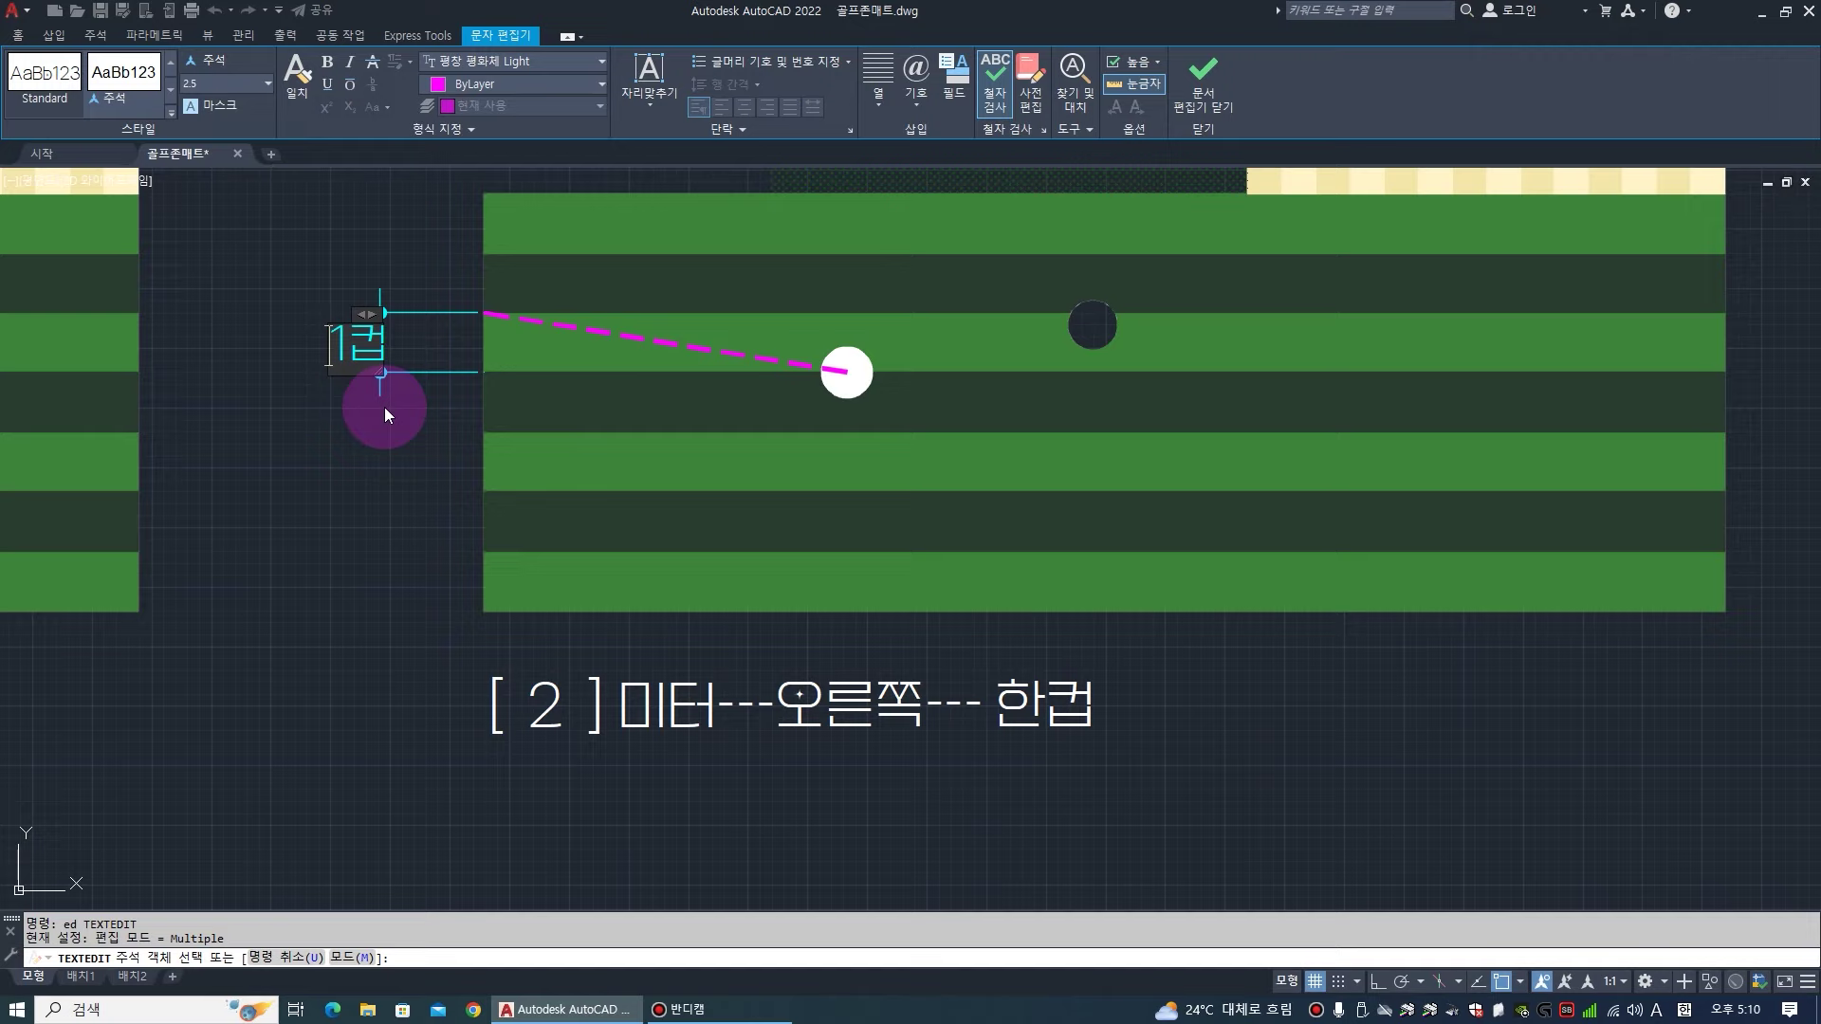
pyautogui.press('BackSpace')
pyautogui.write('2')
pyautogui.click(1197, 93)
pyautogui.press('Escape')
pyautogui.press('Escape')
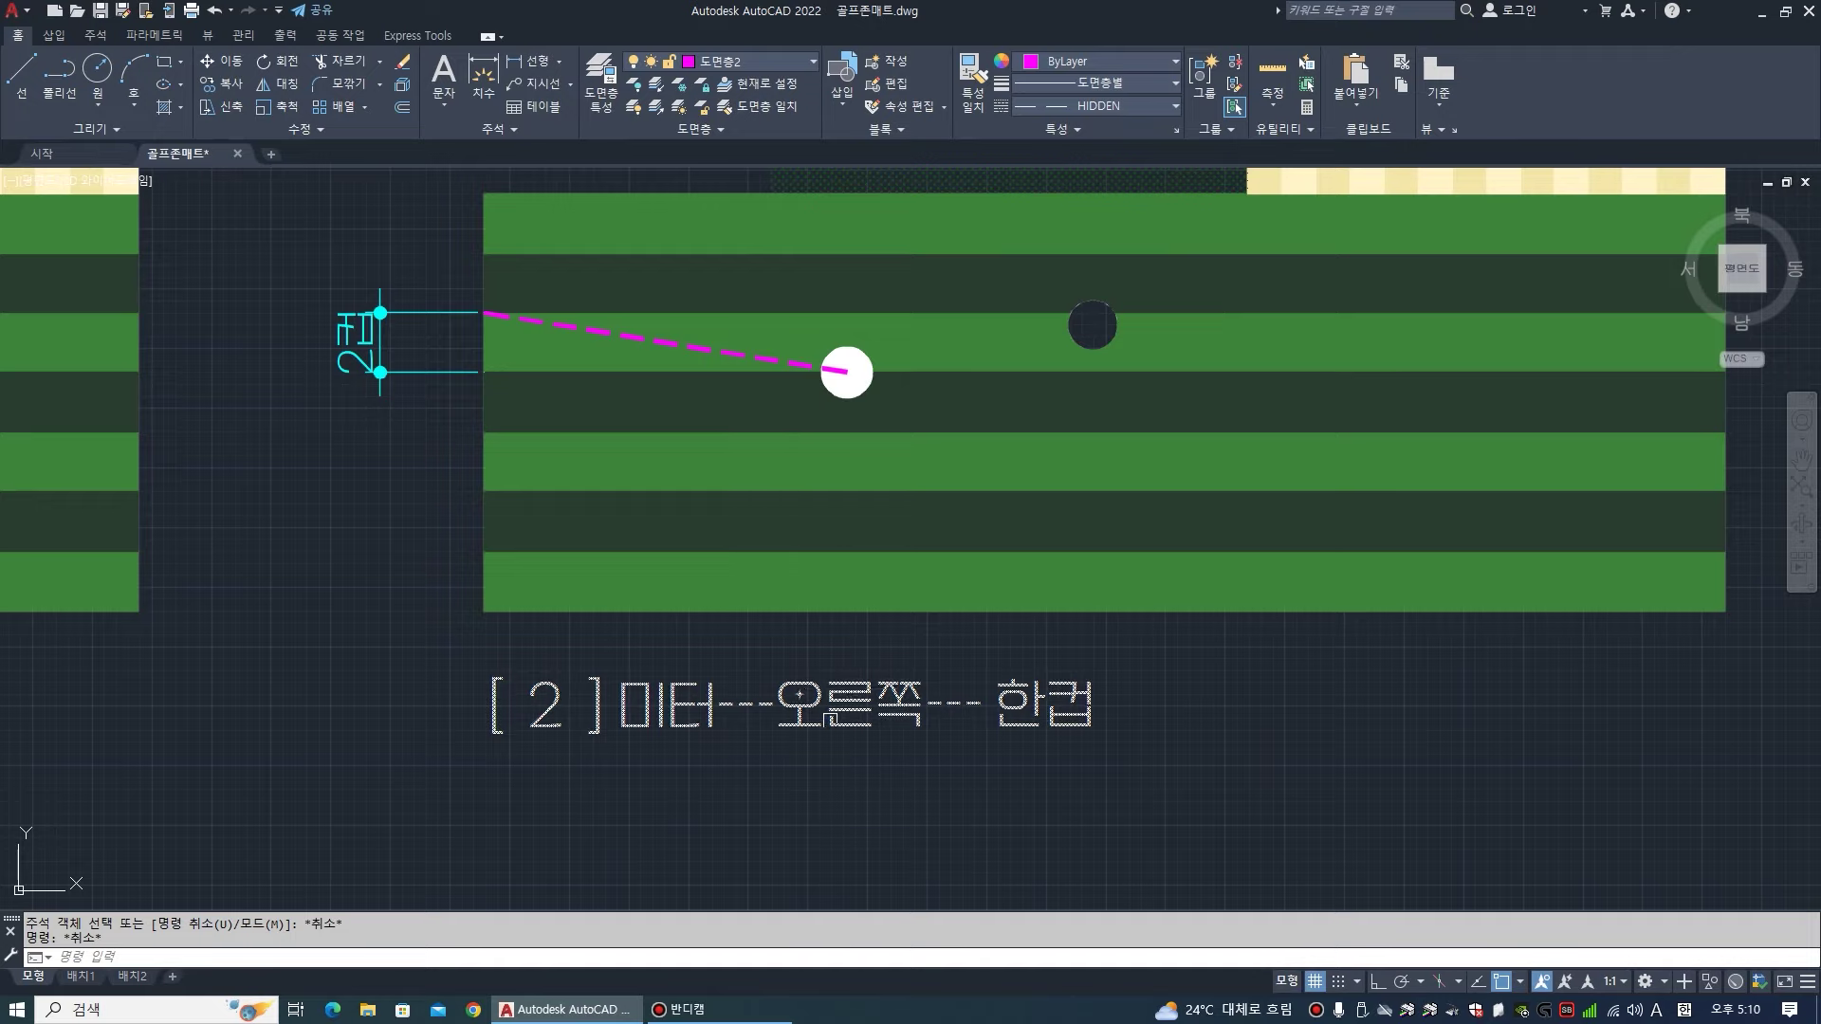
pyautogui.click(480, 374)
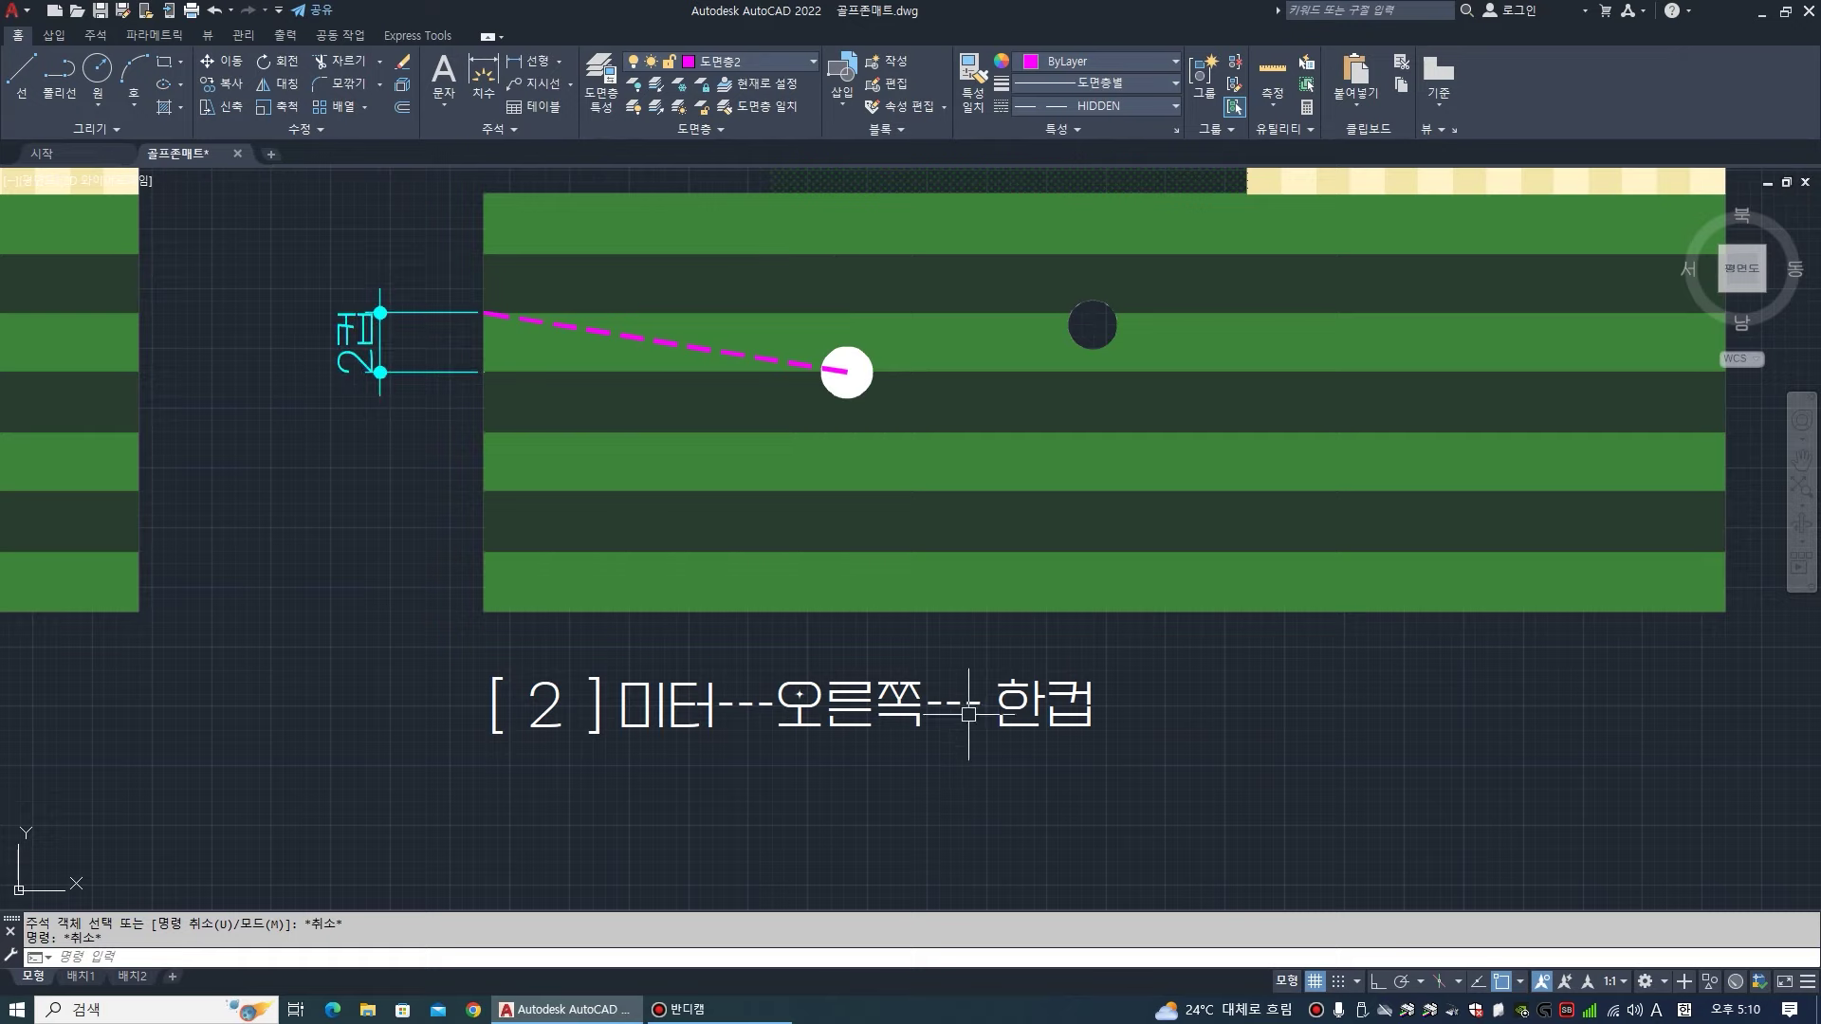
# - Draw a line from the white ball's centre to the mat's left edge at the middle of the second dark stripe
pyautogui.scroll(-2, 925, 749)
pyautogui.scroll(2, 925, 751)
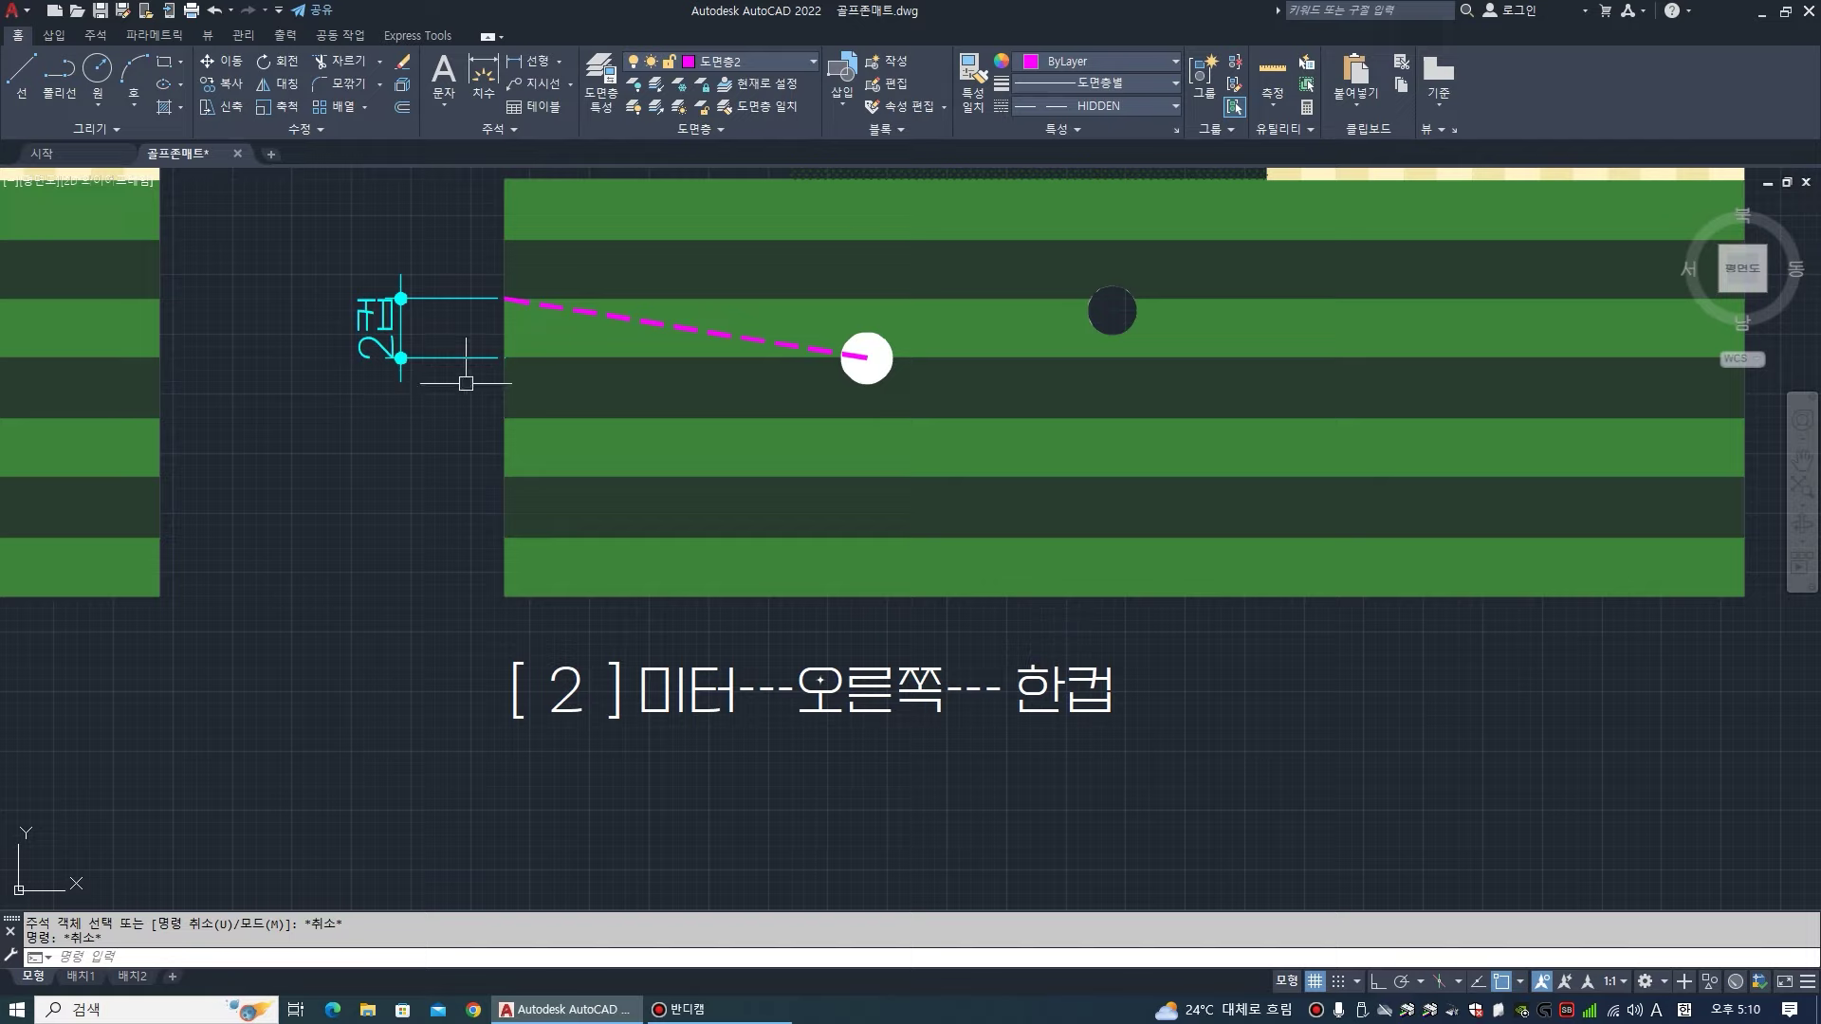
pyautogui.write('1')
pyautogui.press('Return')
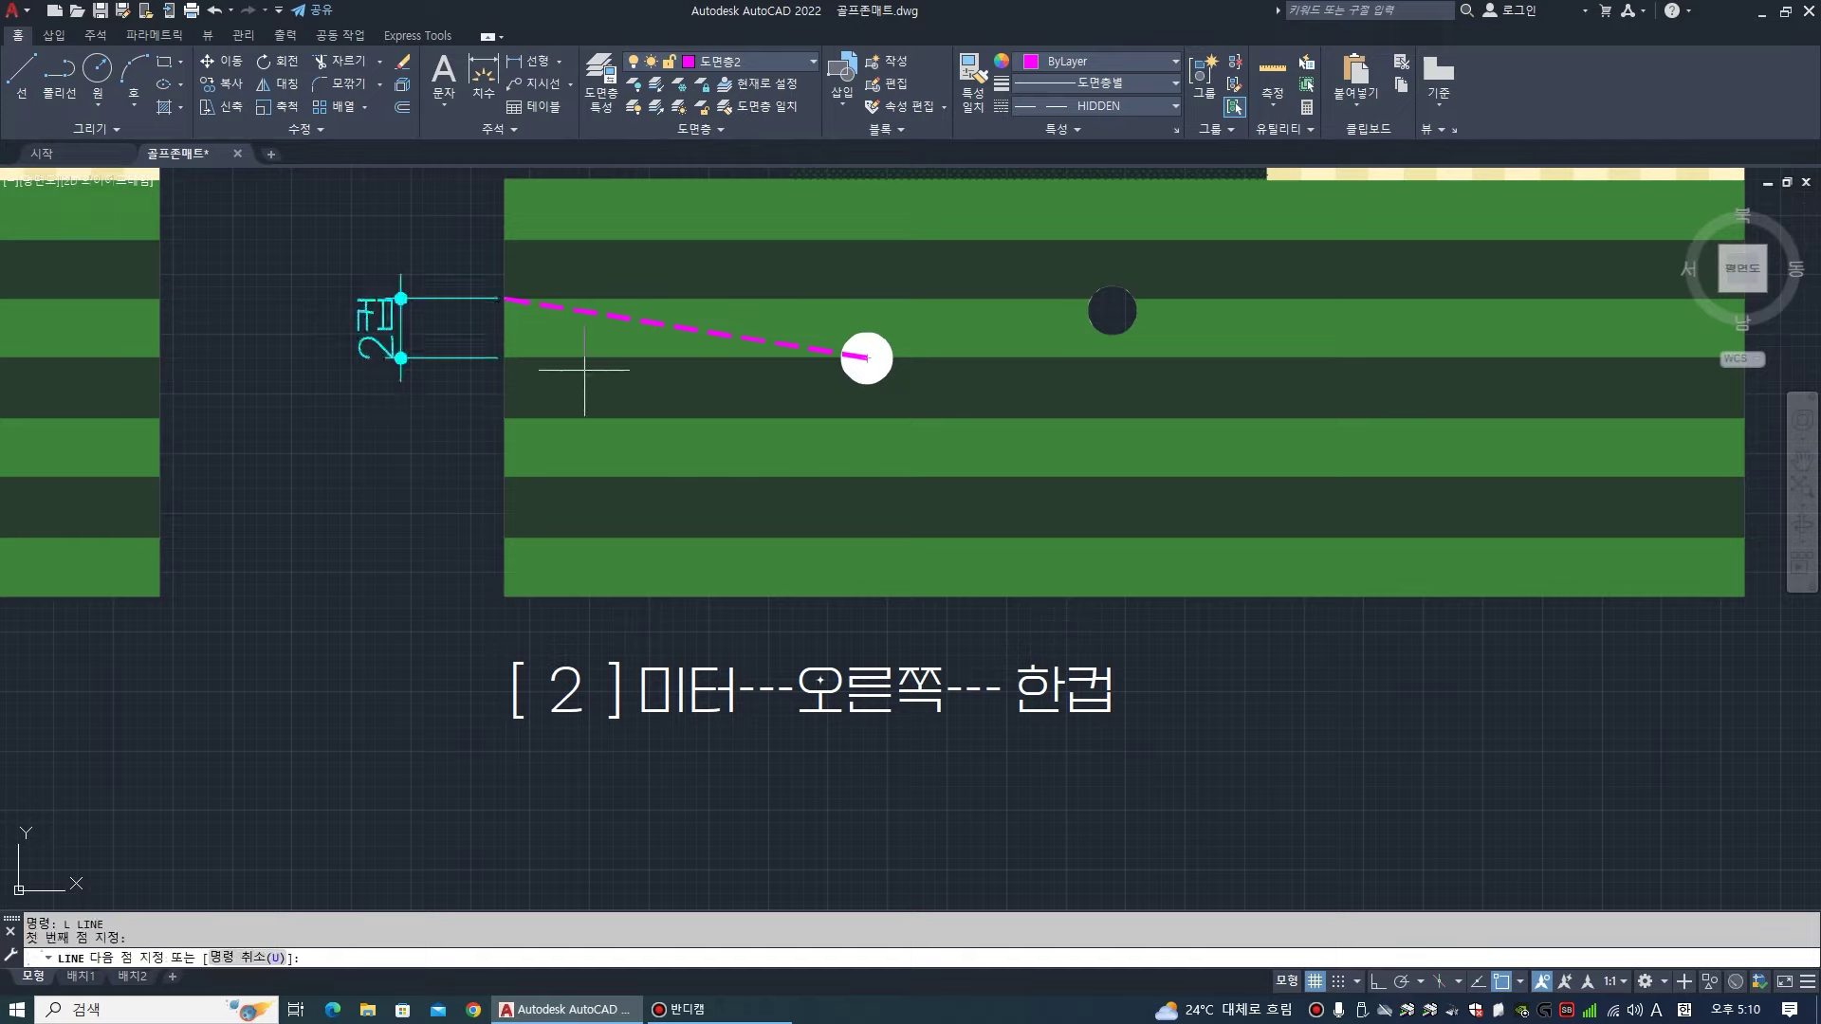
pyautogui.click(503, 387)
pyautogui.press('Return')
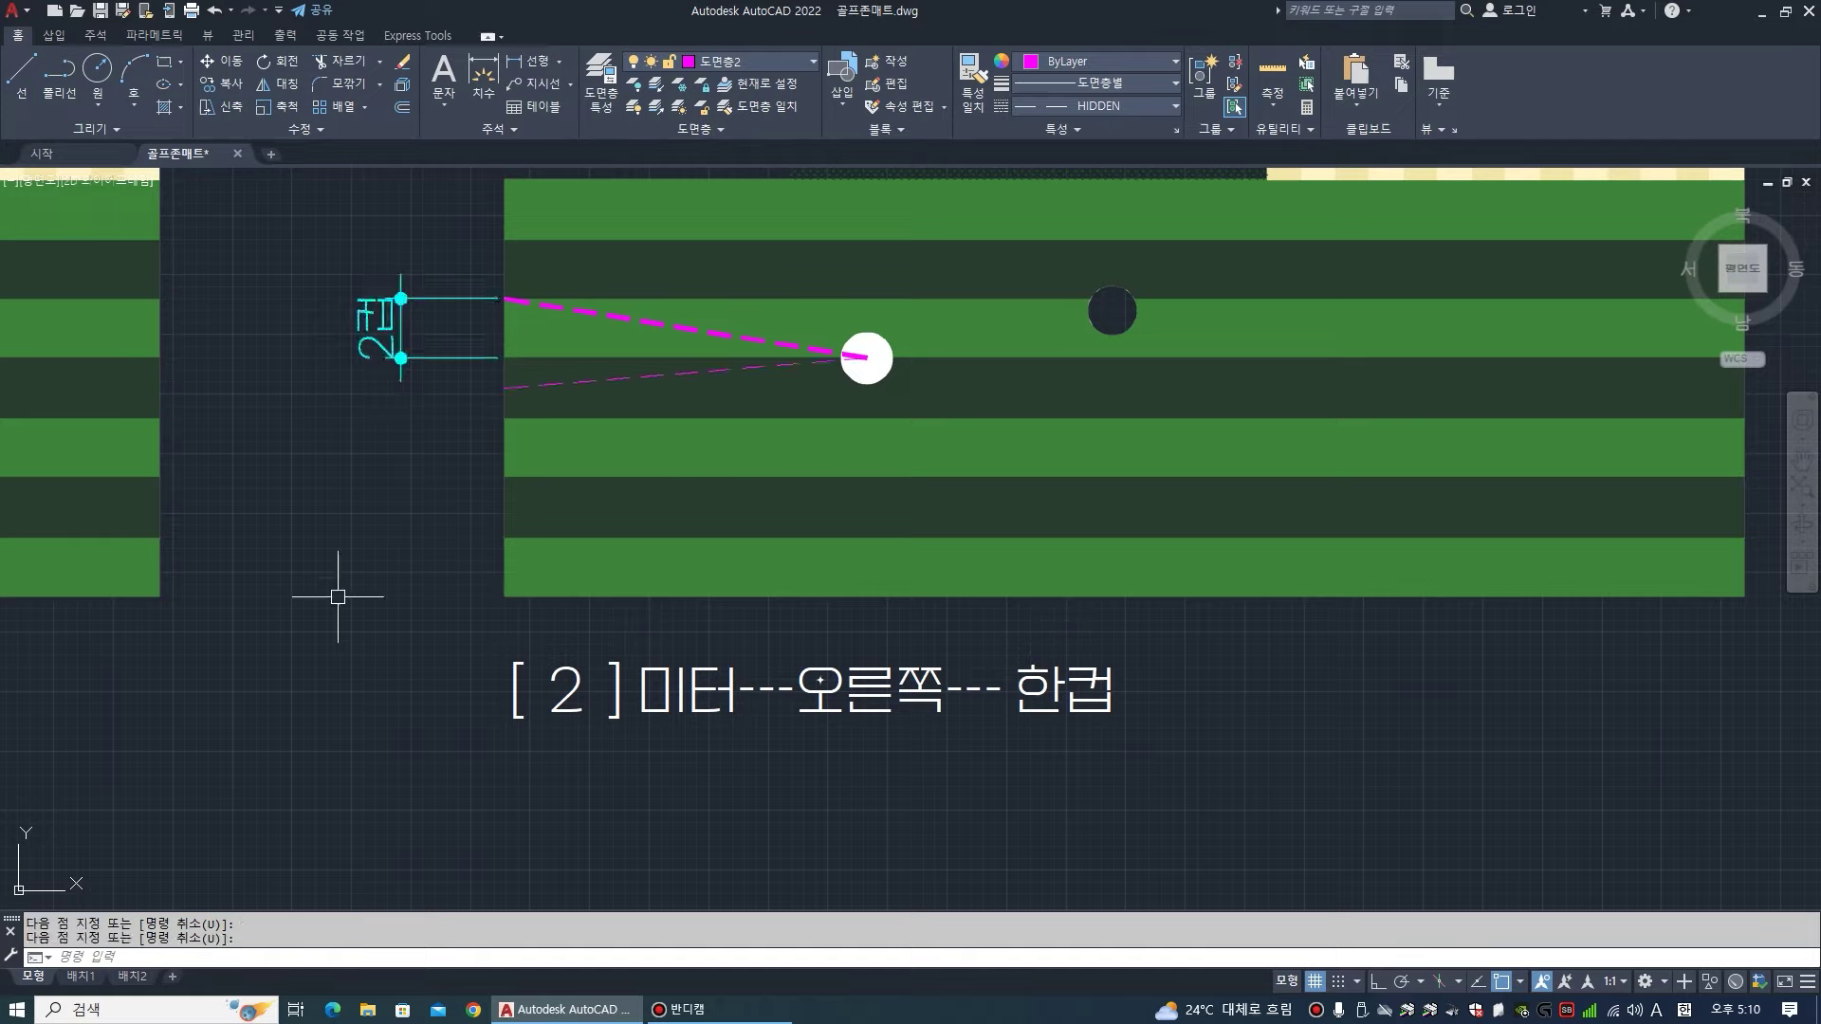
# - Erase the thin dashed line below the thick magenta dashed line
pyautogui.write('e')
pyautogui.press('Return')
pyautogui.click(528, 385)
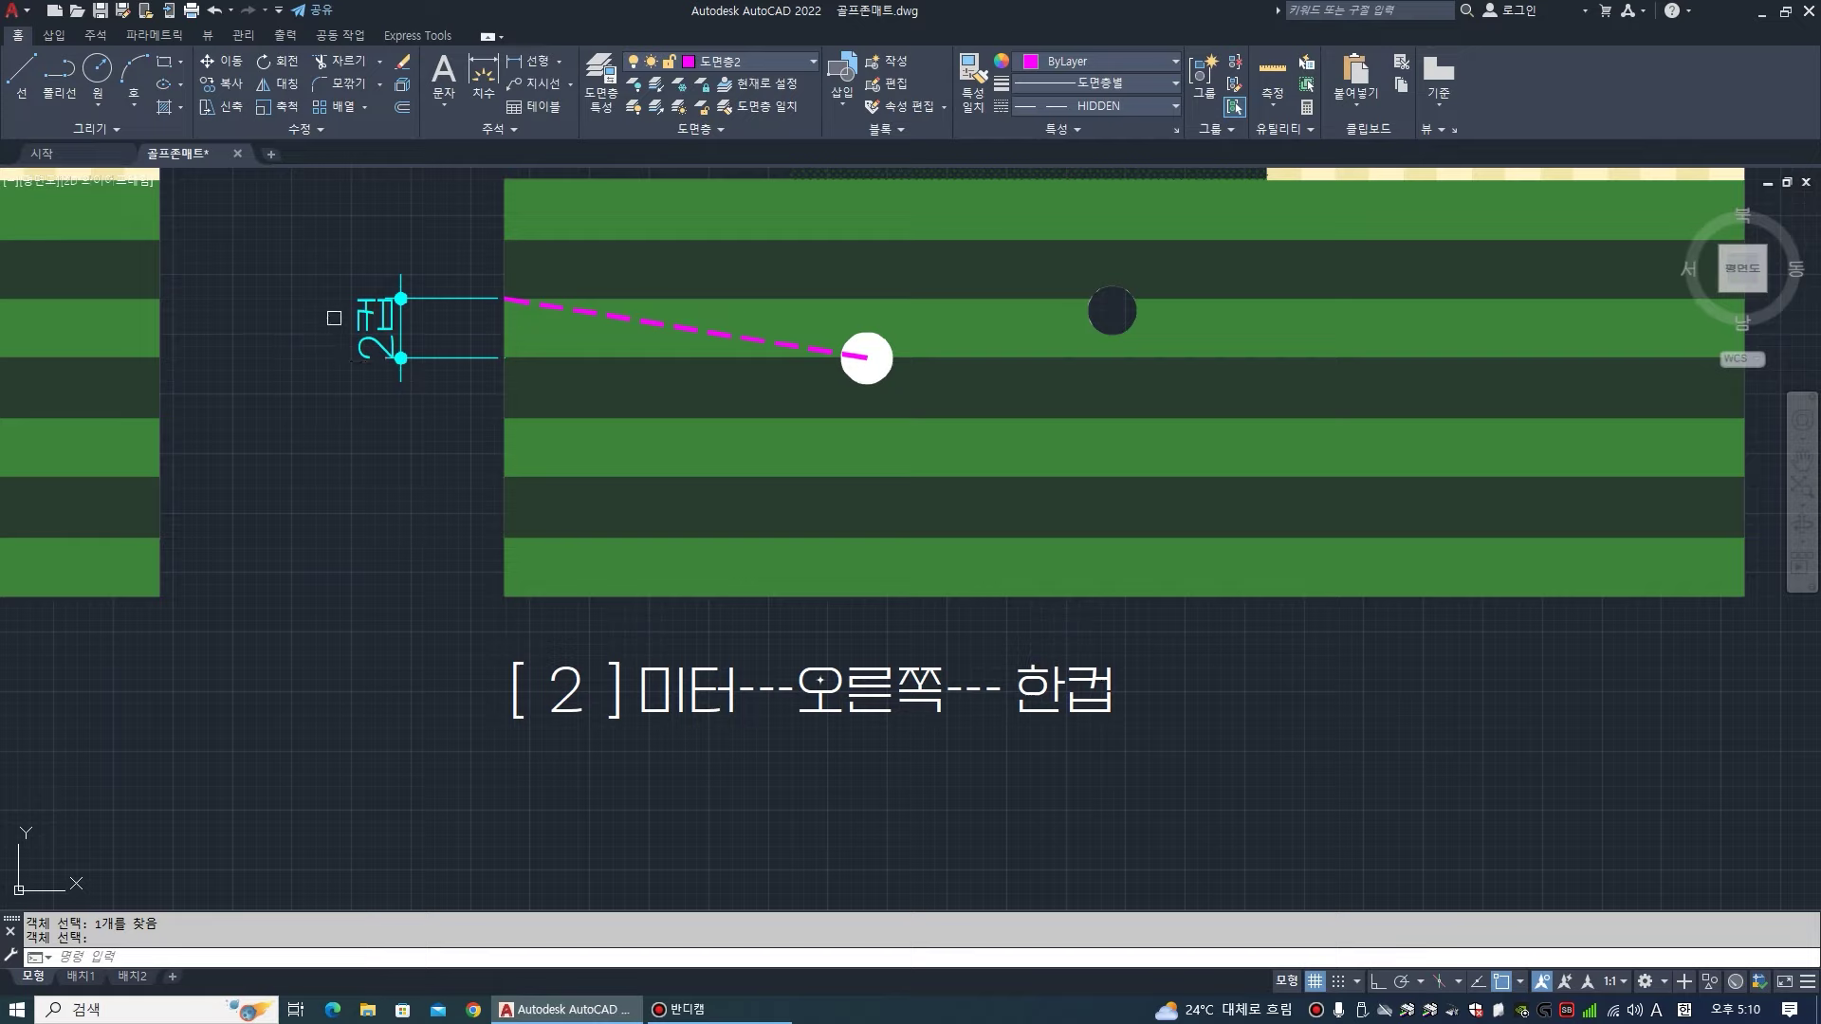
pyautogui.press('Return')
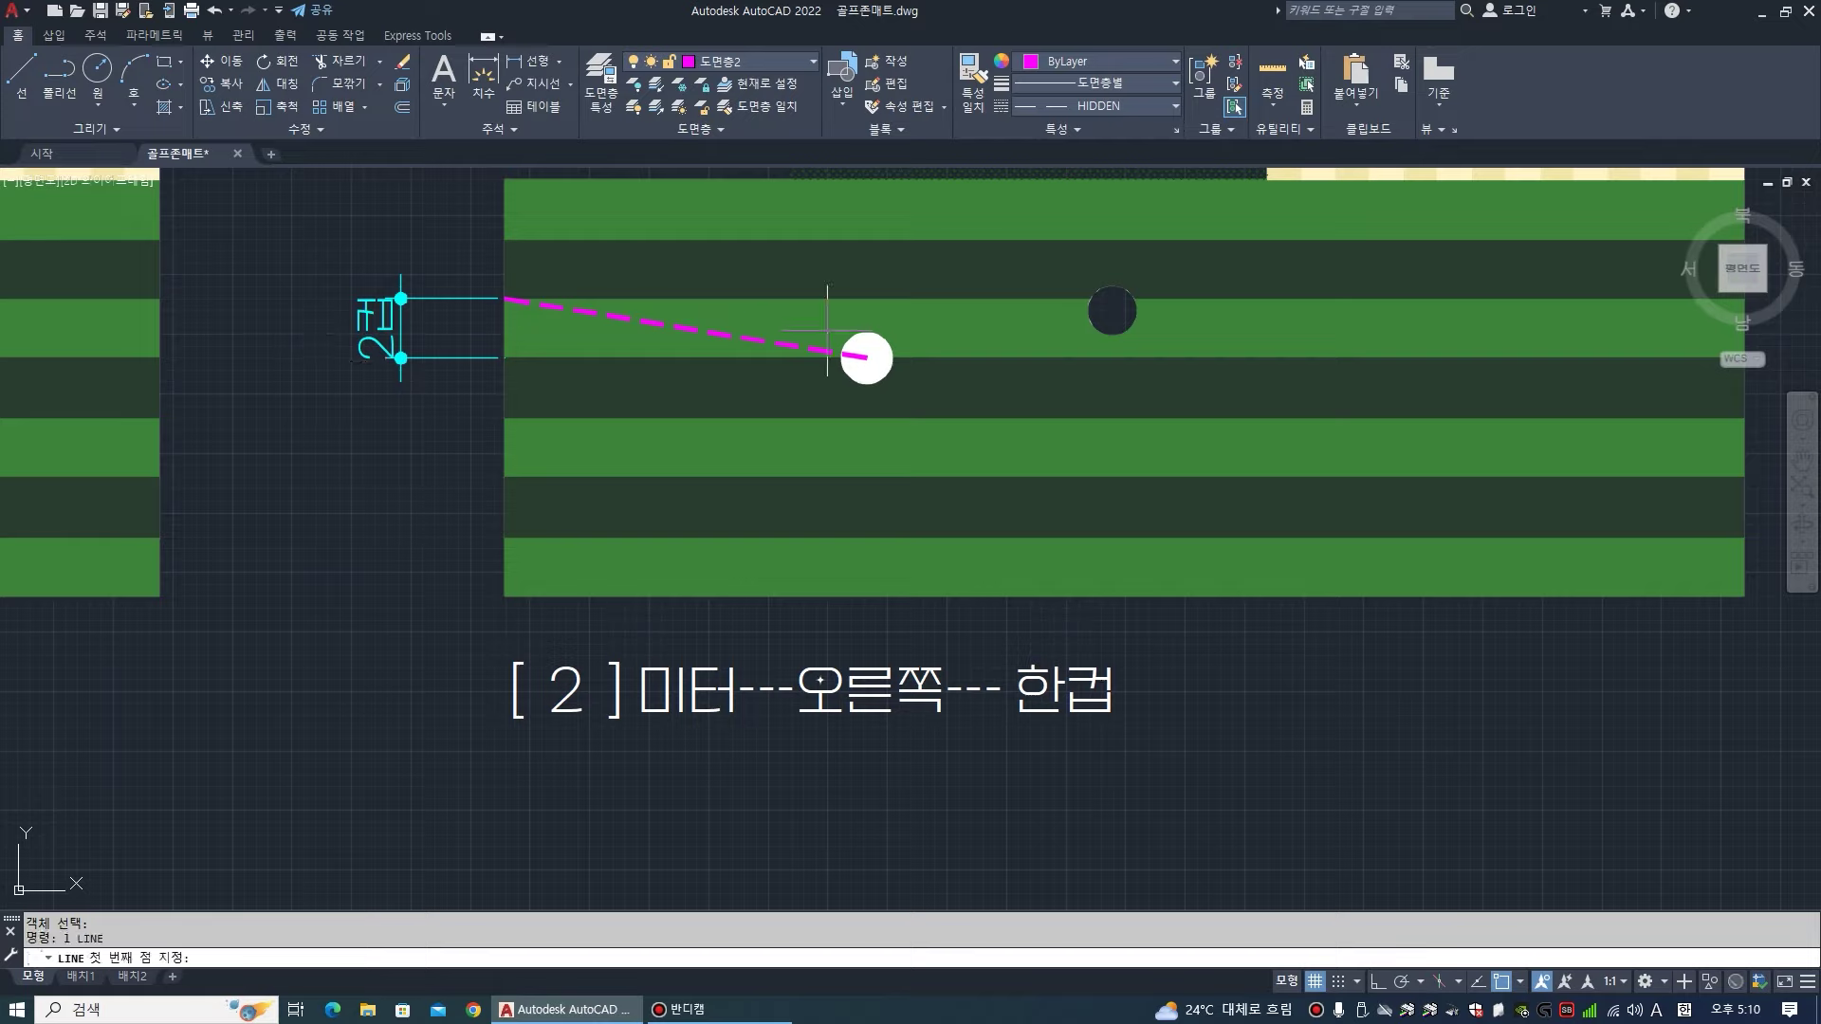
pyautogui.click(866, 357)
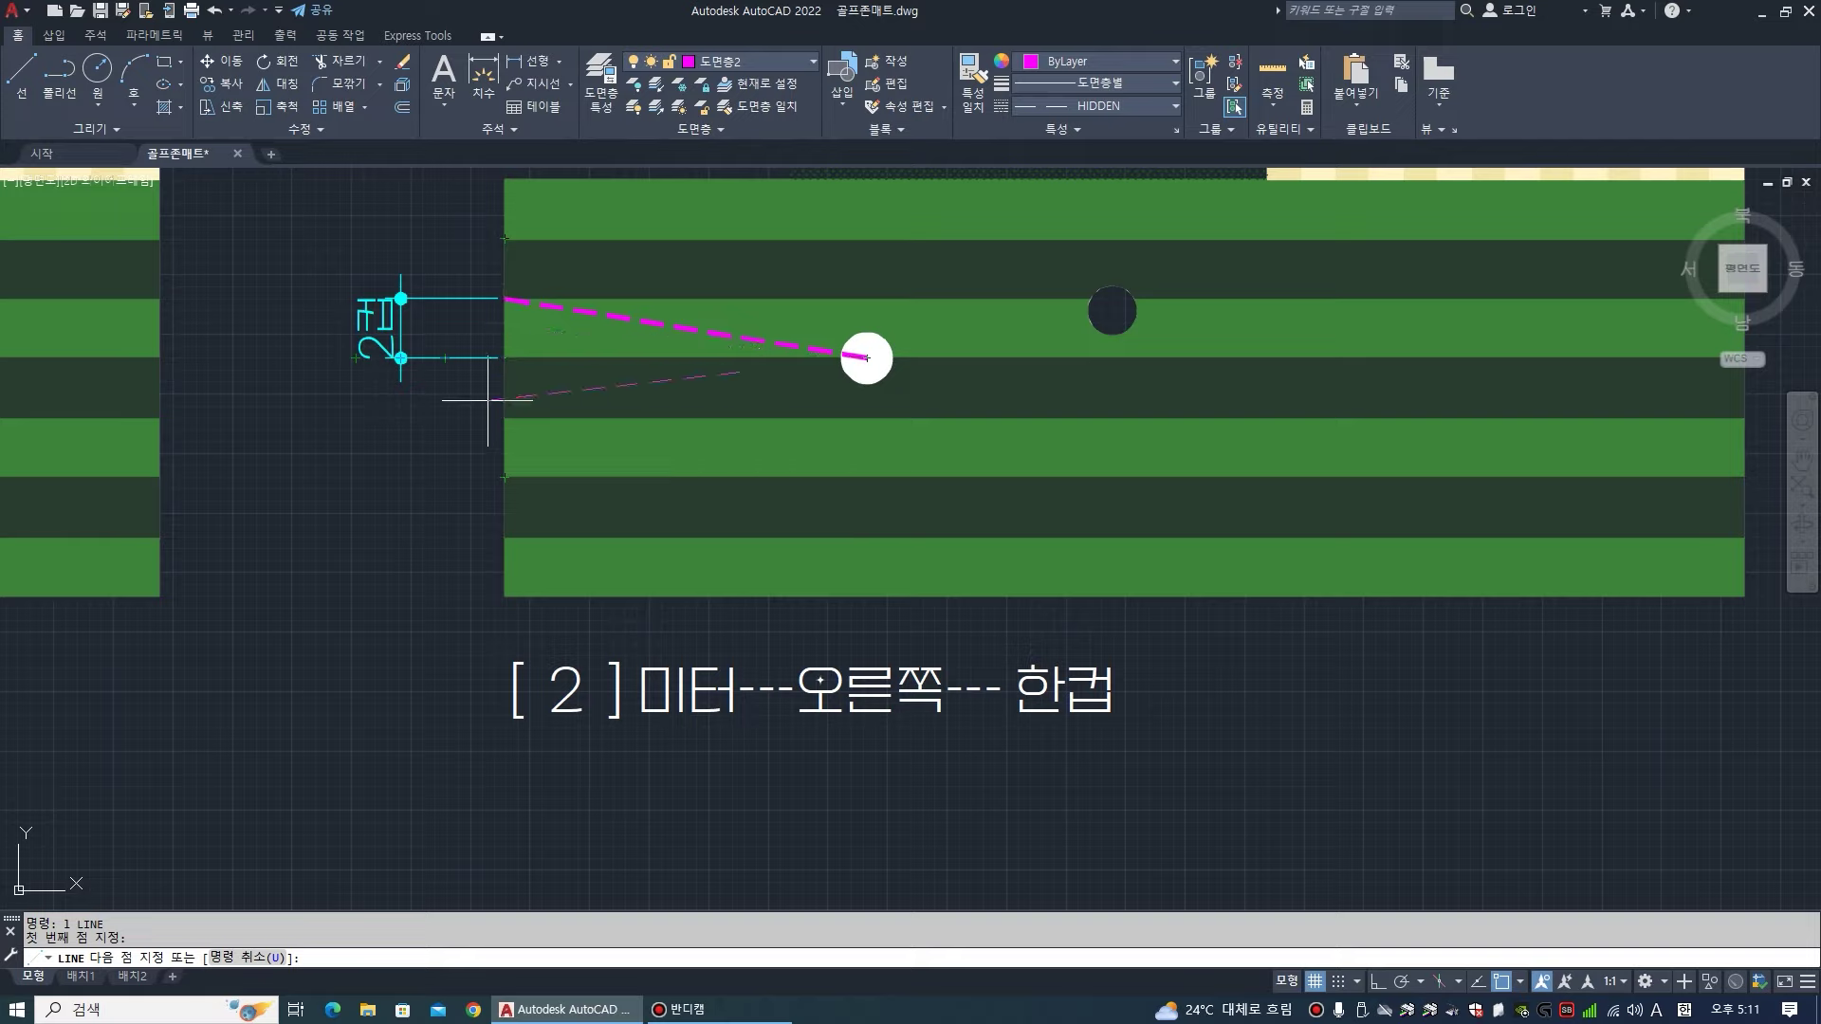
pyautogui.press('Escape')
# - Edit the caption below the mat to read "[ 3 ] 미터---오른쪽--- 한컵"
pyautogui.scroll(-1, 688, 664)
pyautogui.scroll(1, 694, 714)
pyautogui.write('ed')
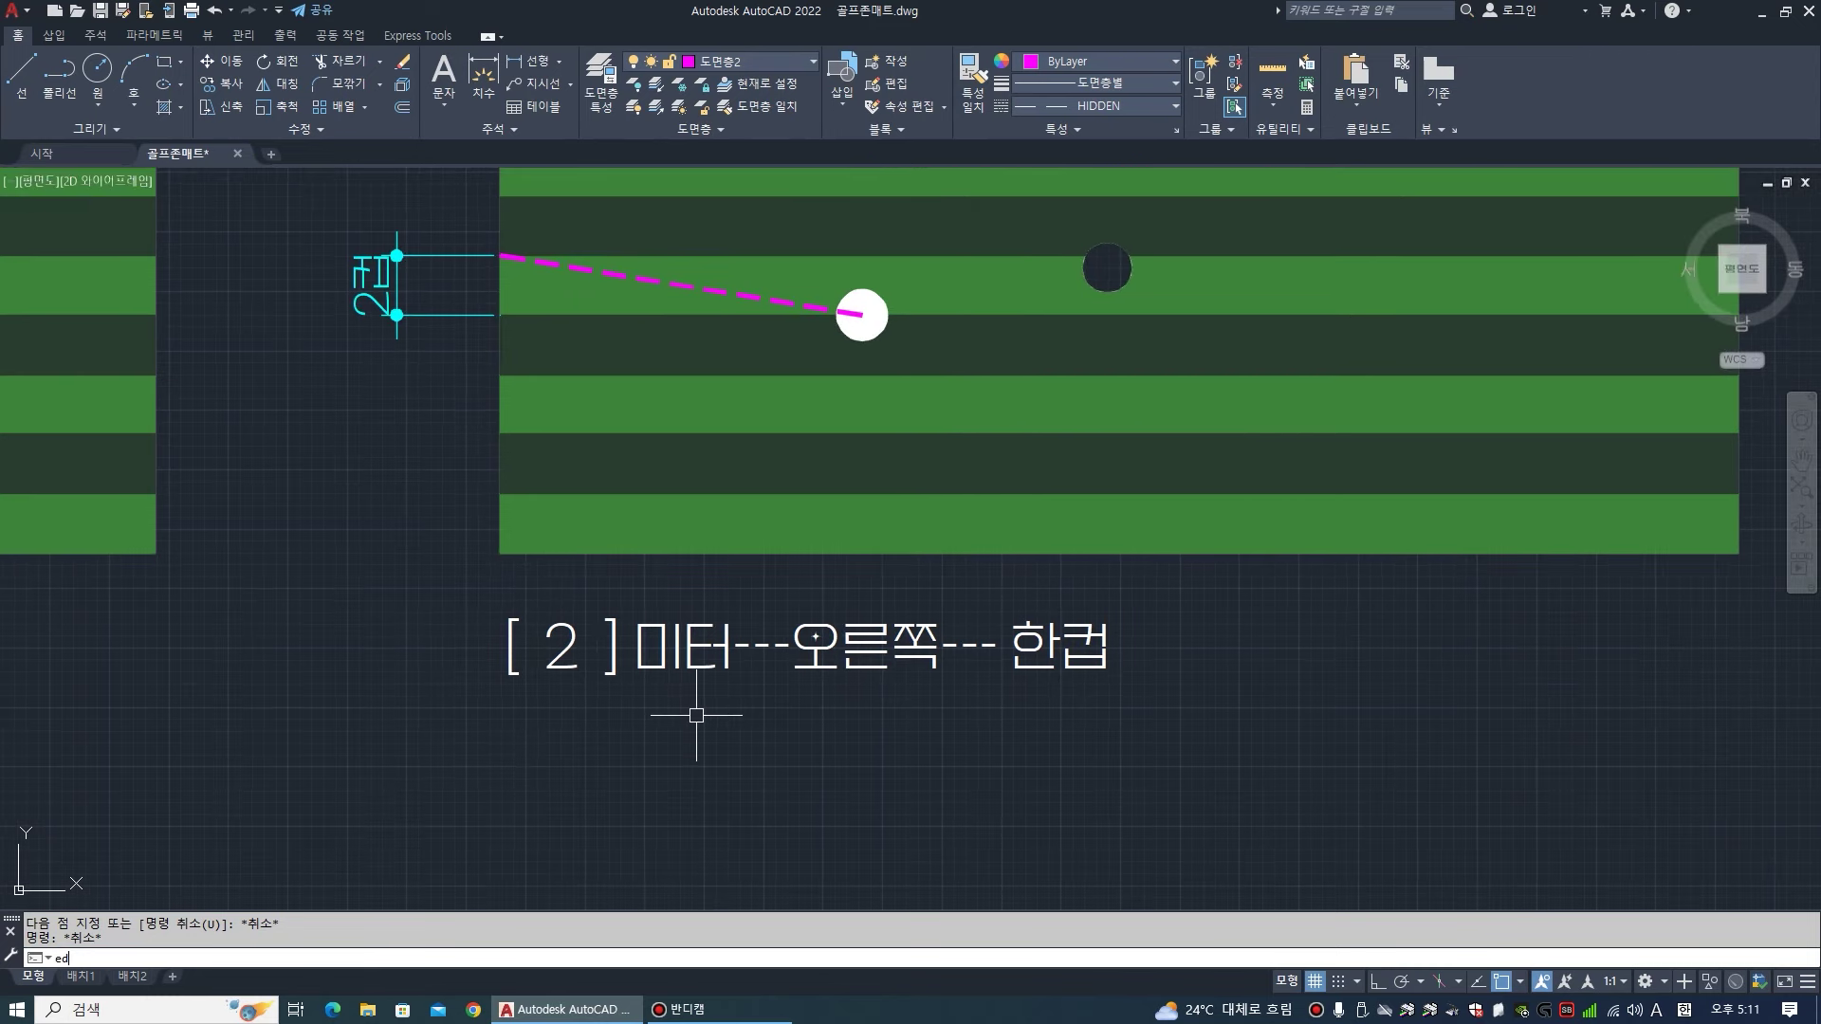
pyautogui.press('Return')
pyautogui.click(560, 658)
pyautogui.click(564, 664)
pyautogui.press('BackSpace')
pyautogui.write('3')
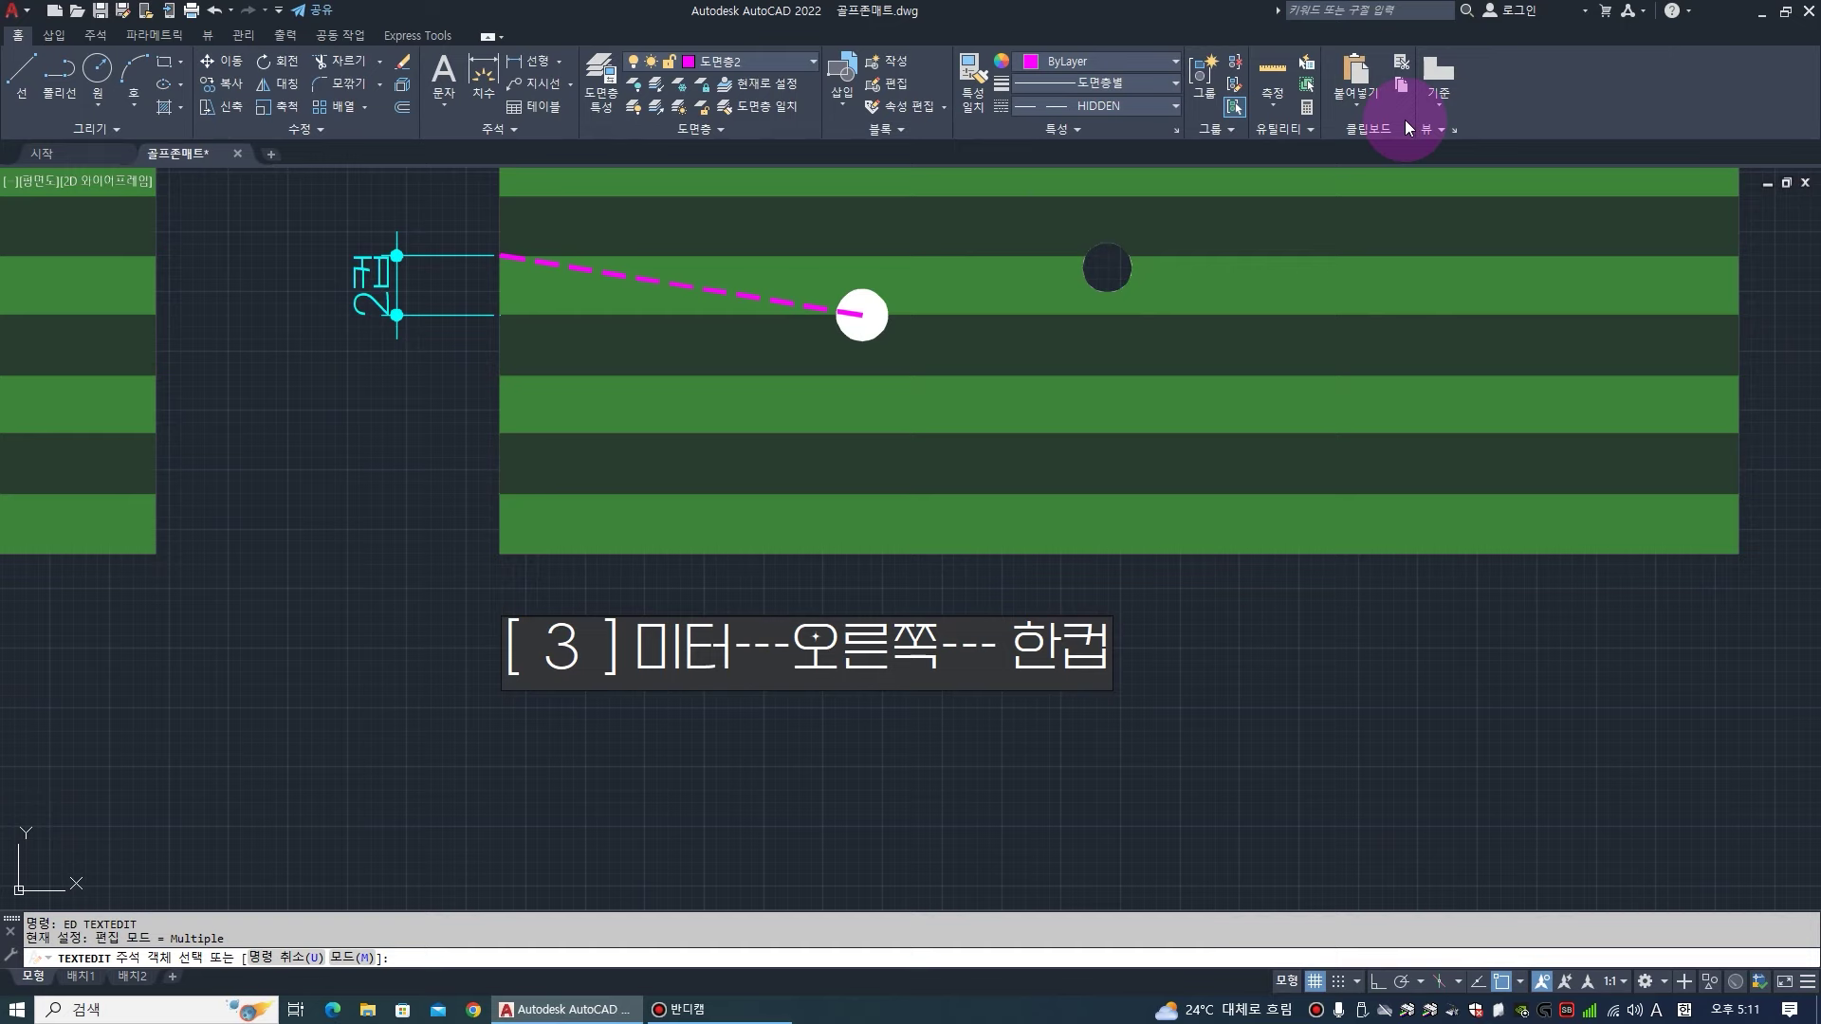
pyautogui.click(1404, 119)
pyautogui.click(1077, 142)
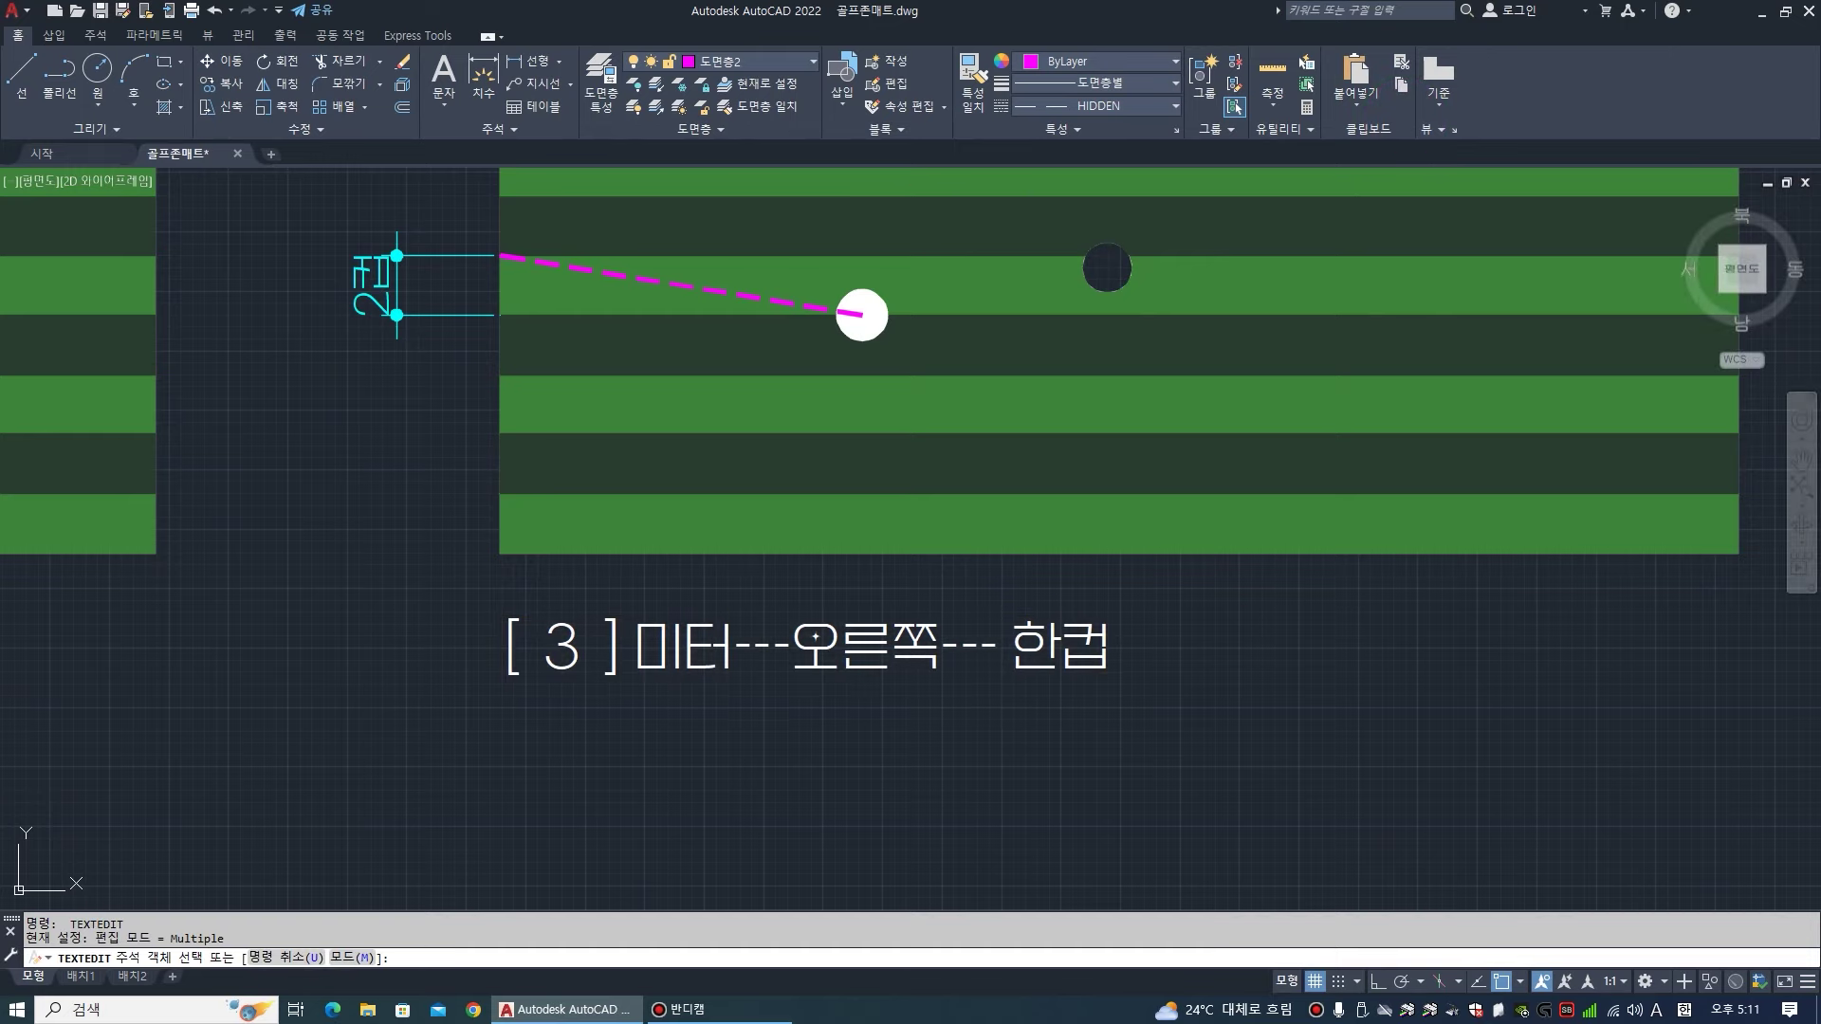
# - Change the text of the cyan dimension beside the mat to "3컵"
pyautogui.click(365, 302)
pyautogui.click(383, 334)
pyautogui.press('BackSpace')
pyautogui.write('3')
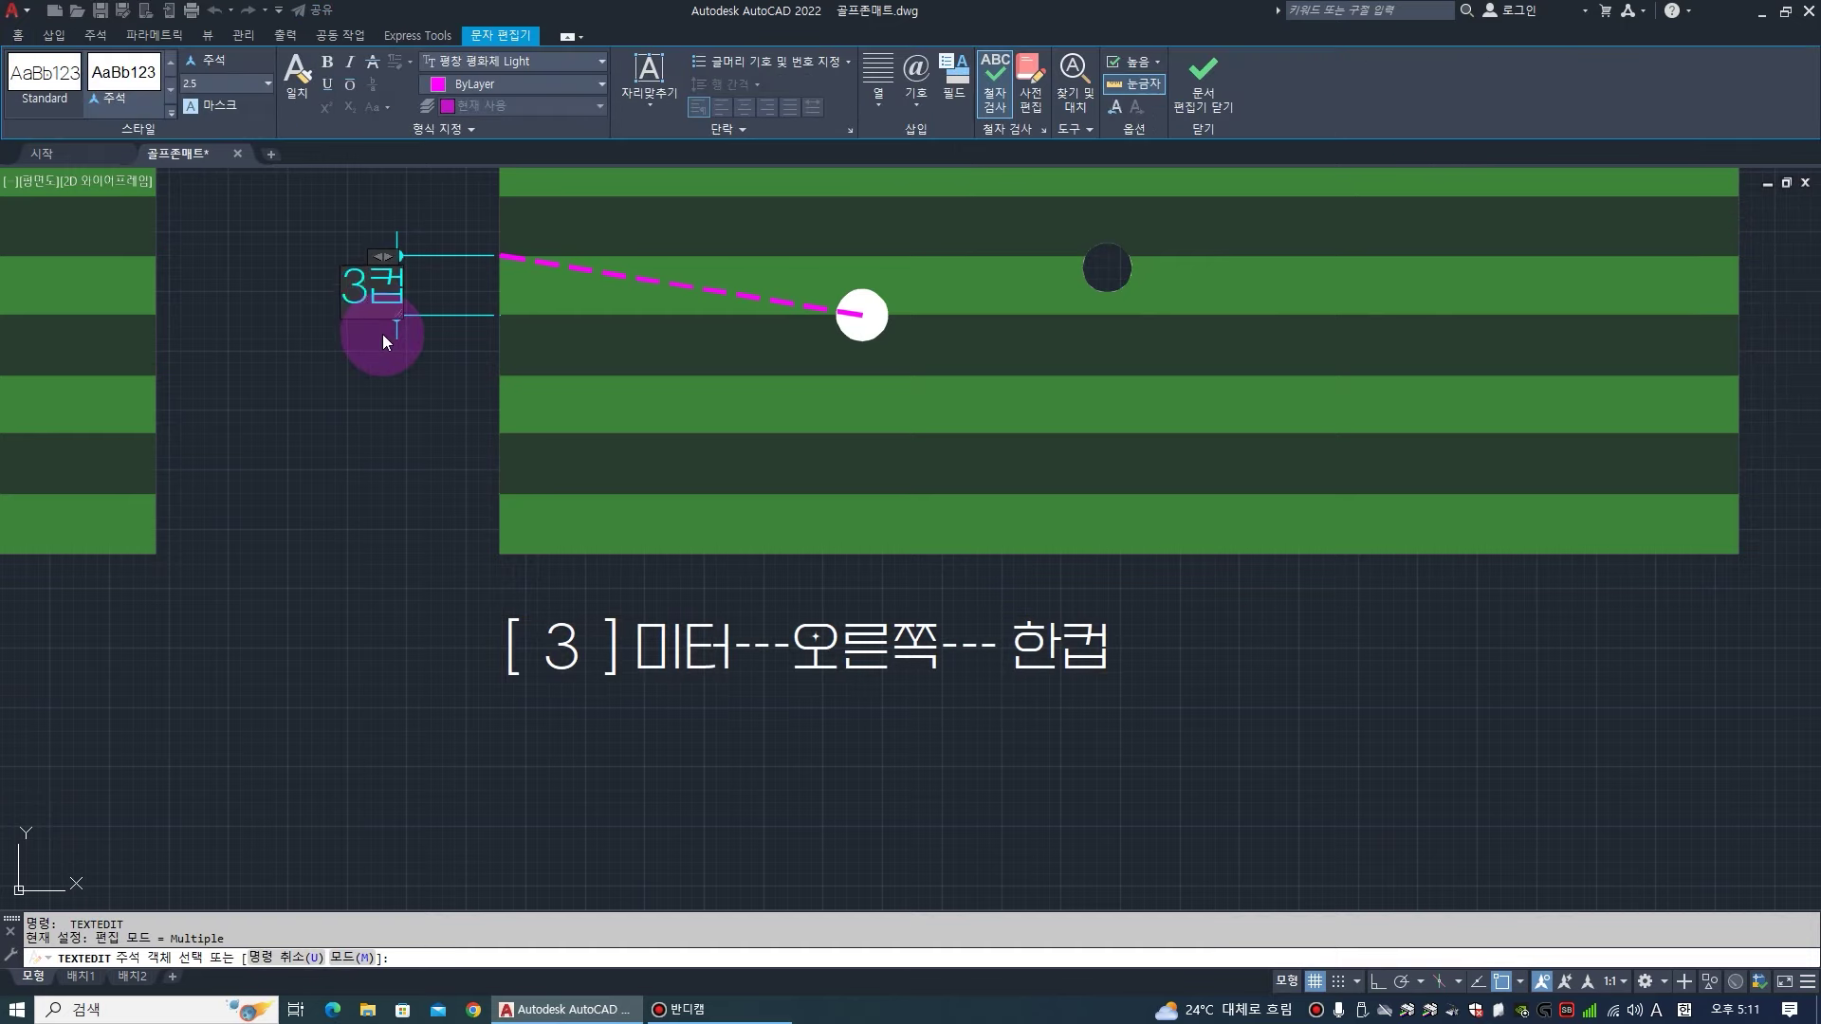
pyautogui.click(1203, 76)
pyautogui.click(1118, 154)
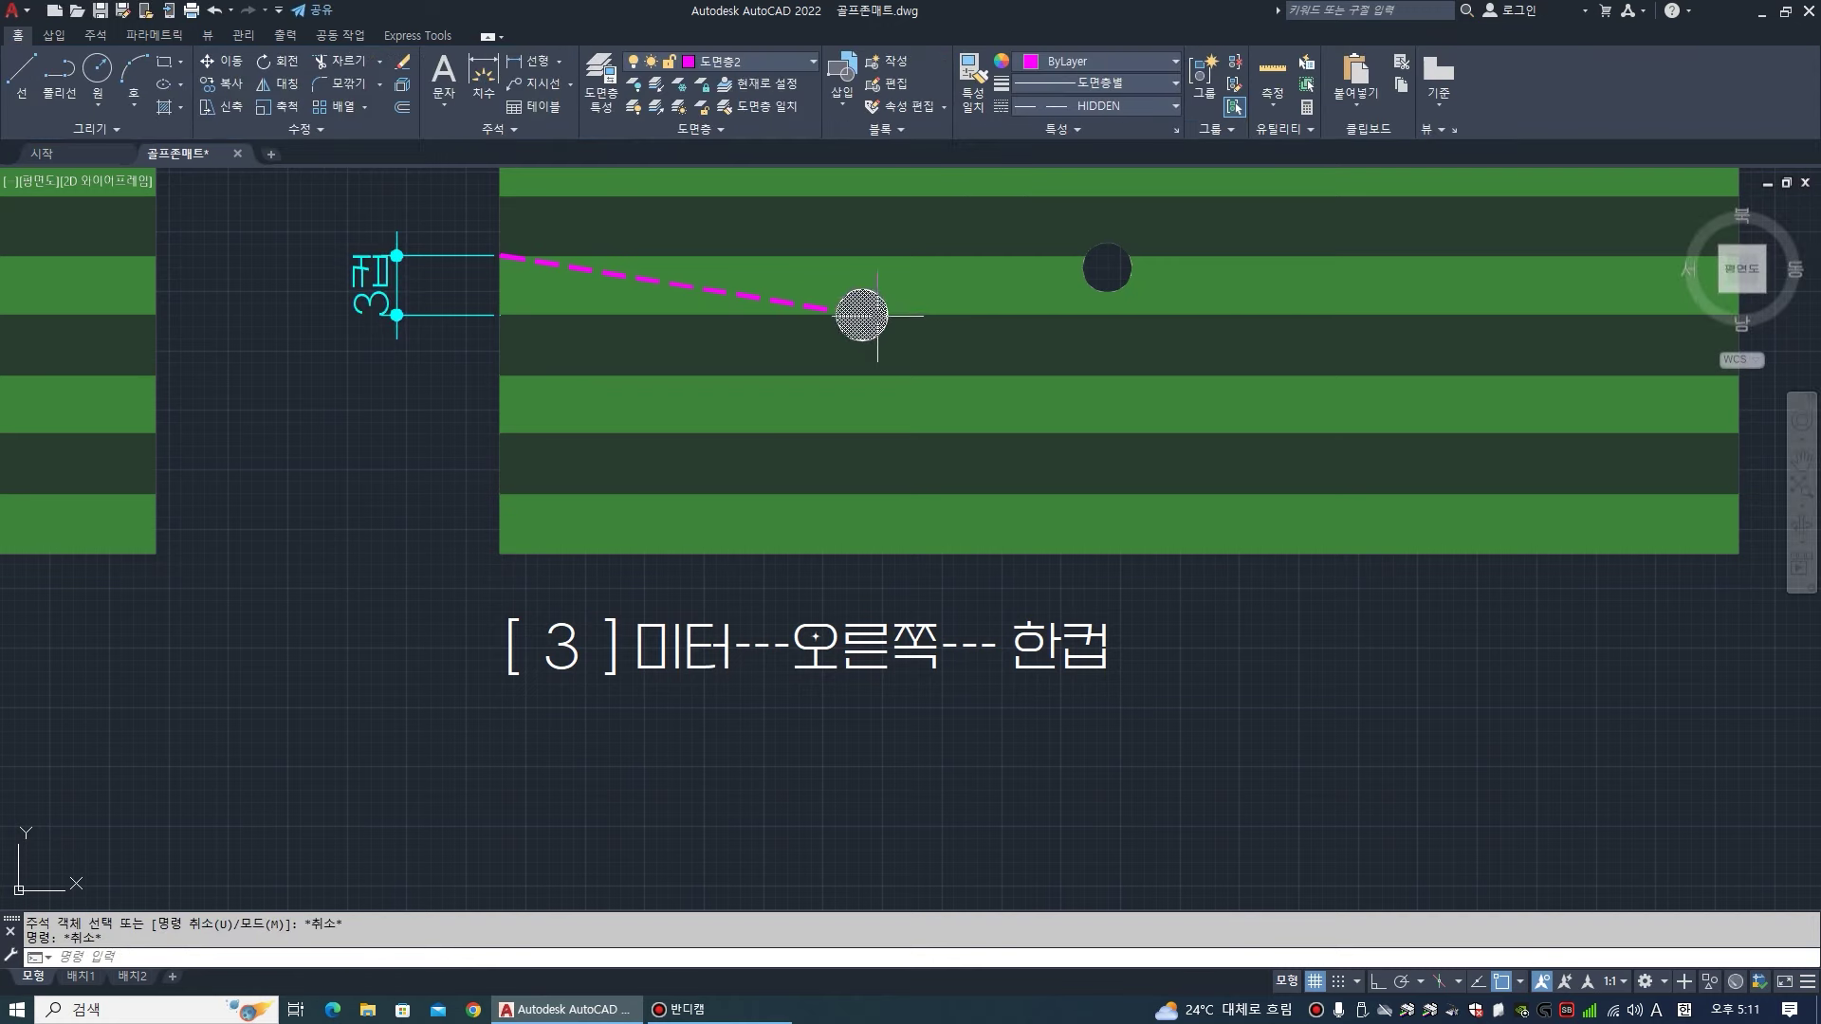
pyautogui.write('L')
pyautogui.press('Return')
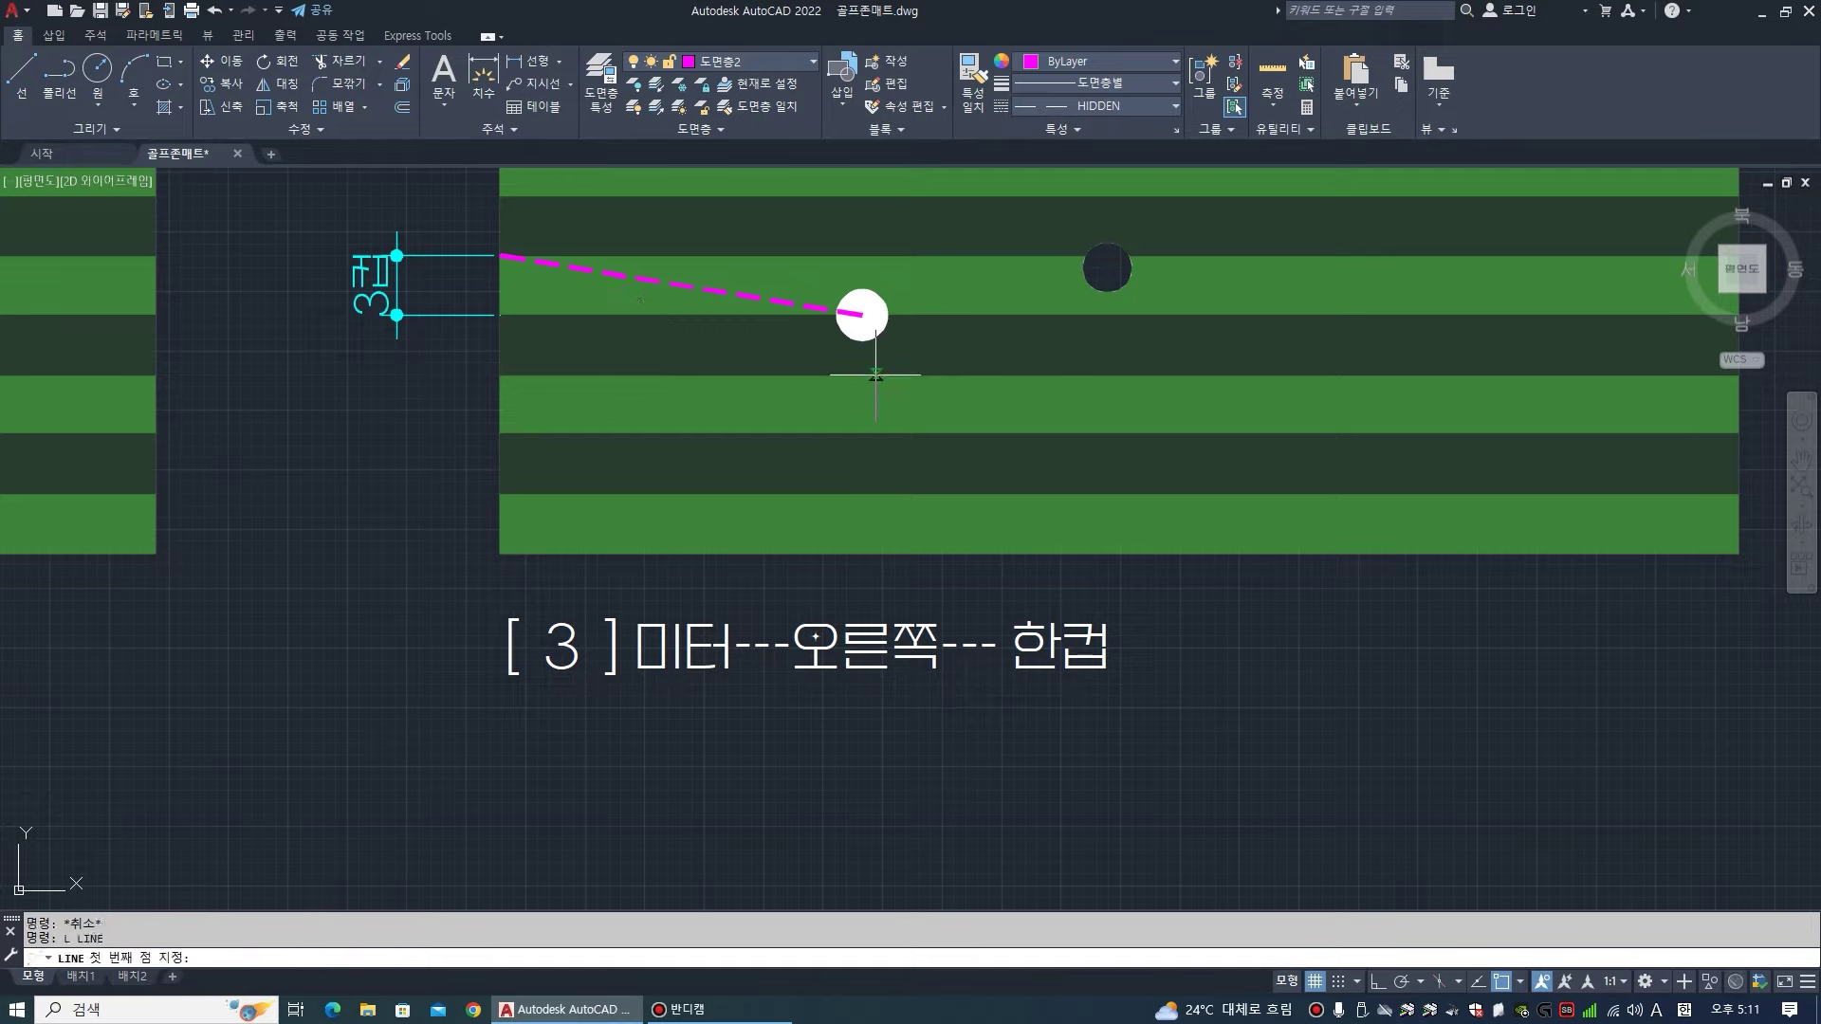
pyautogui.click(862, 315)
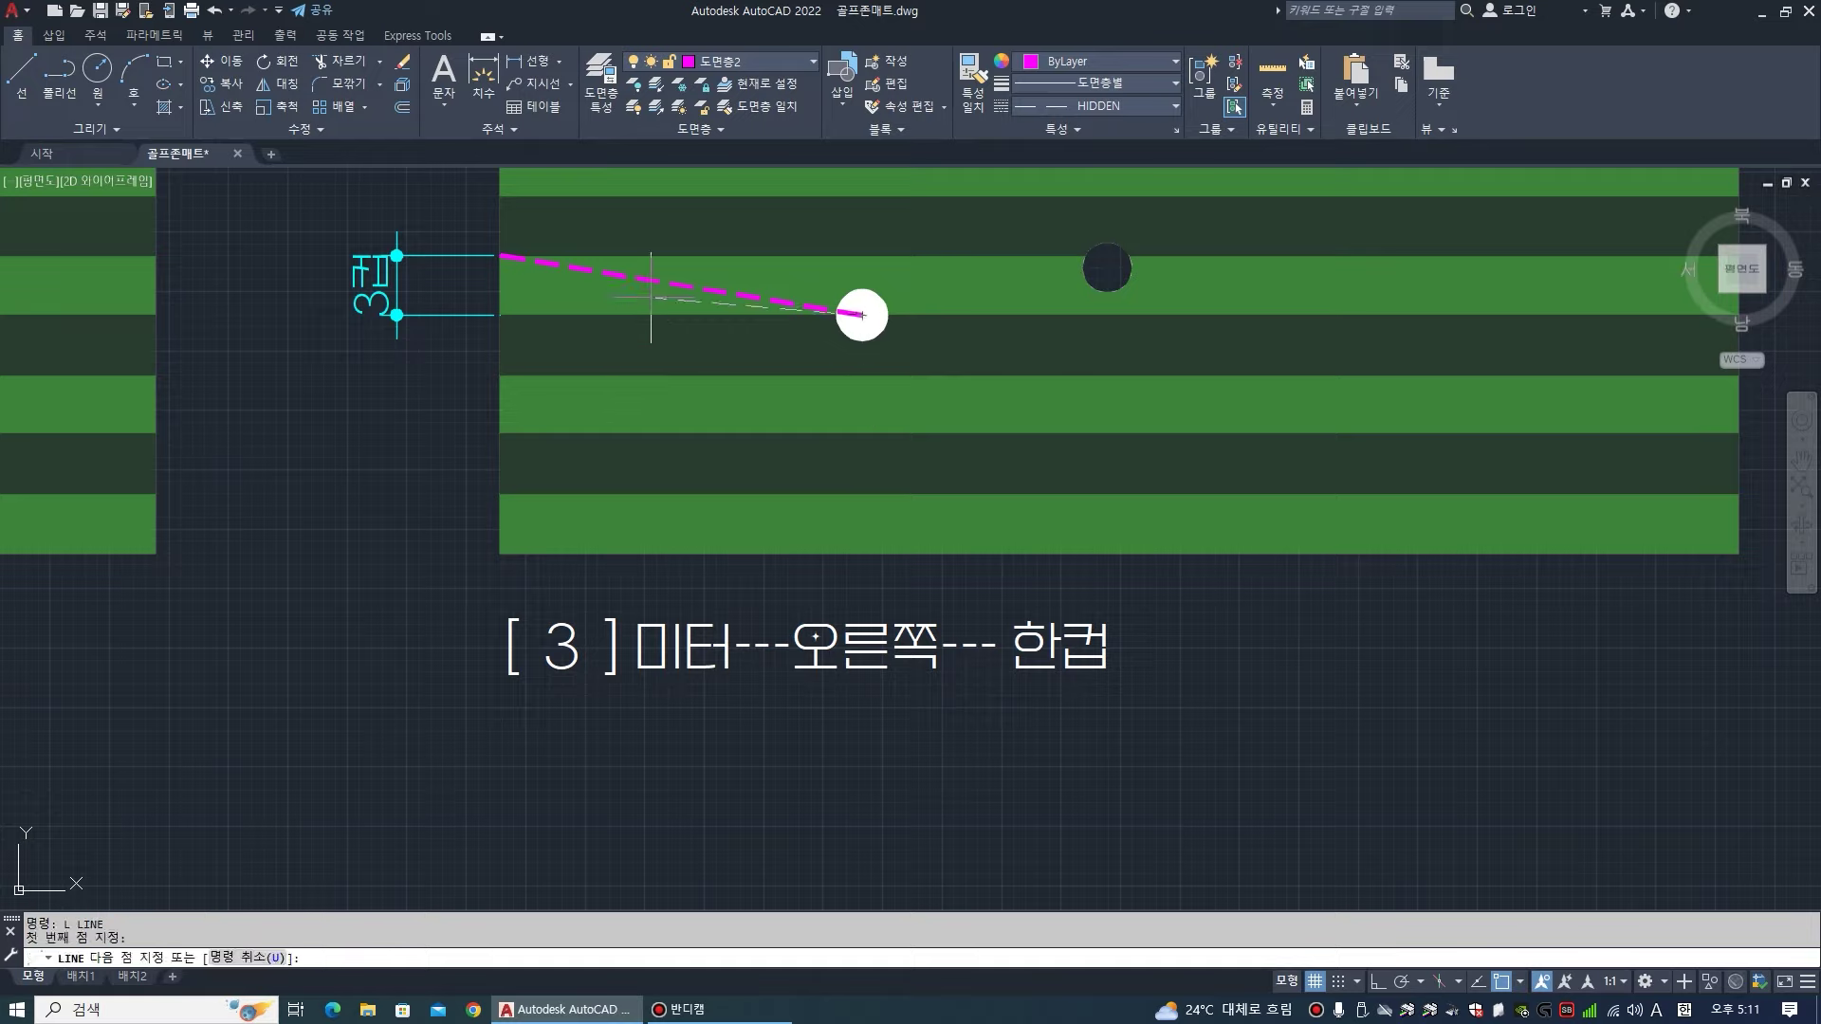
pyautogui.press('Escape')
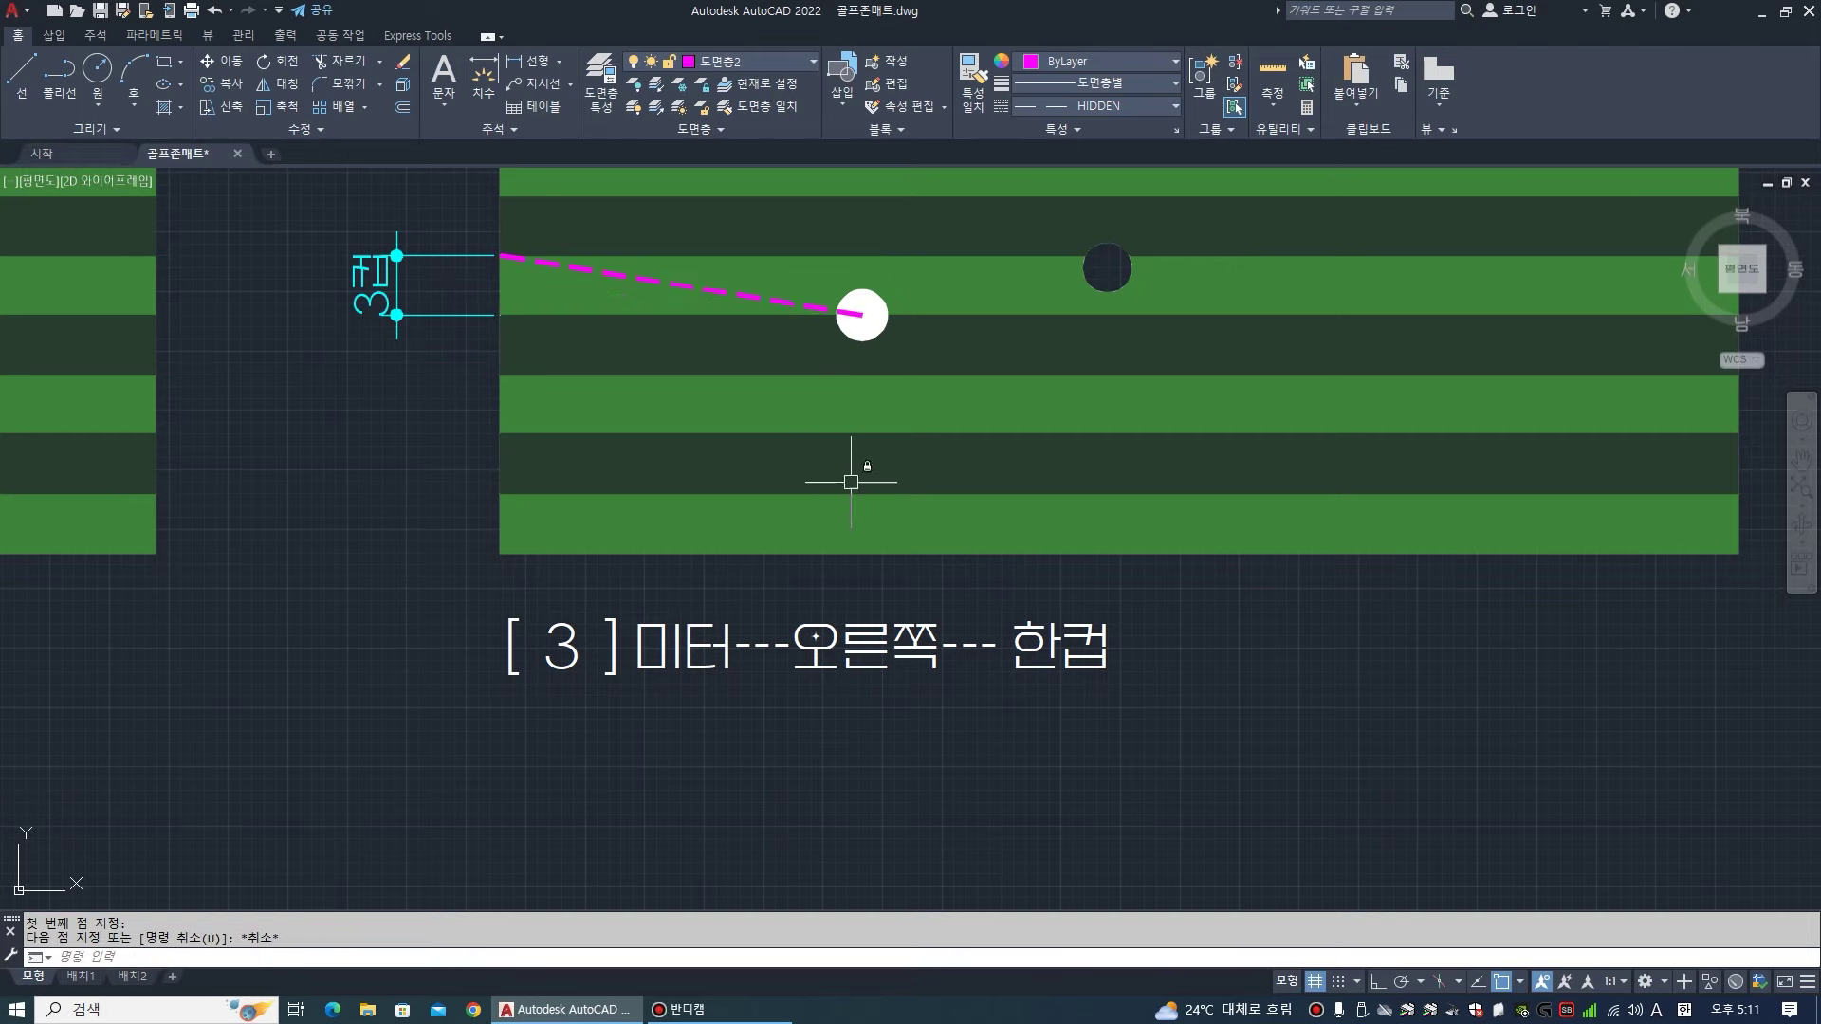
# - Draw a helper line beside the mat's left edge spanning the first dark stripe's height and divide it into 3 equal segments
pyautogui.scroll(-2, 853, 480)
pyautogui.scroll(2, 528, 306)
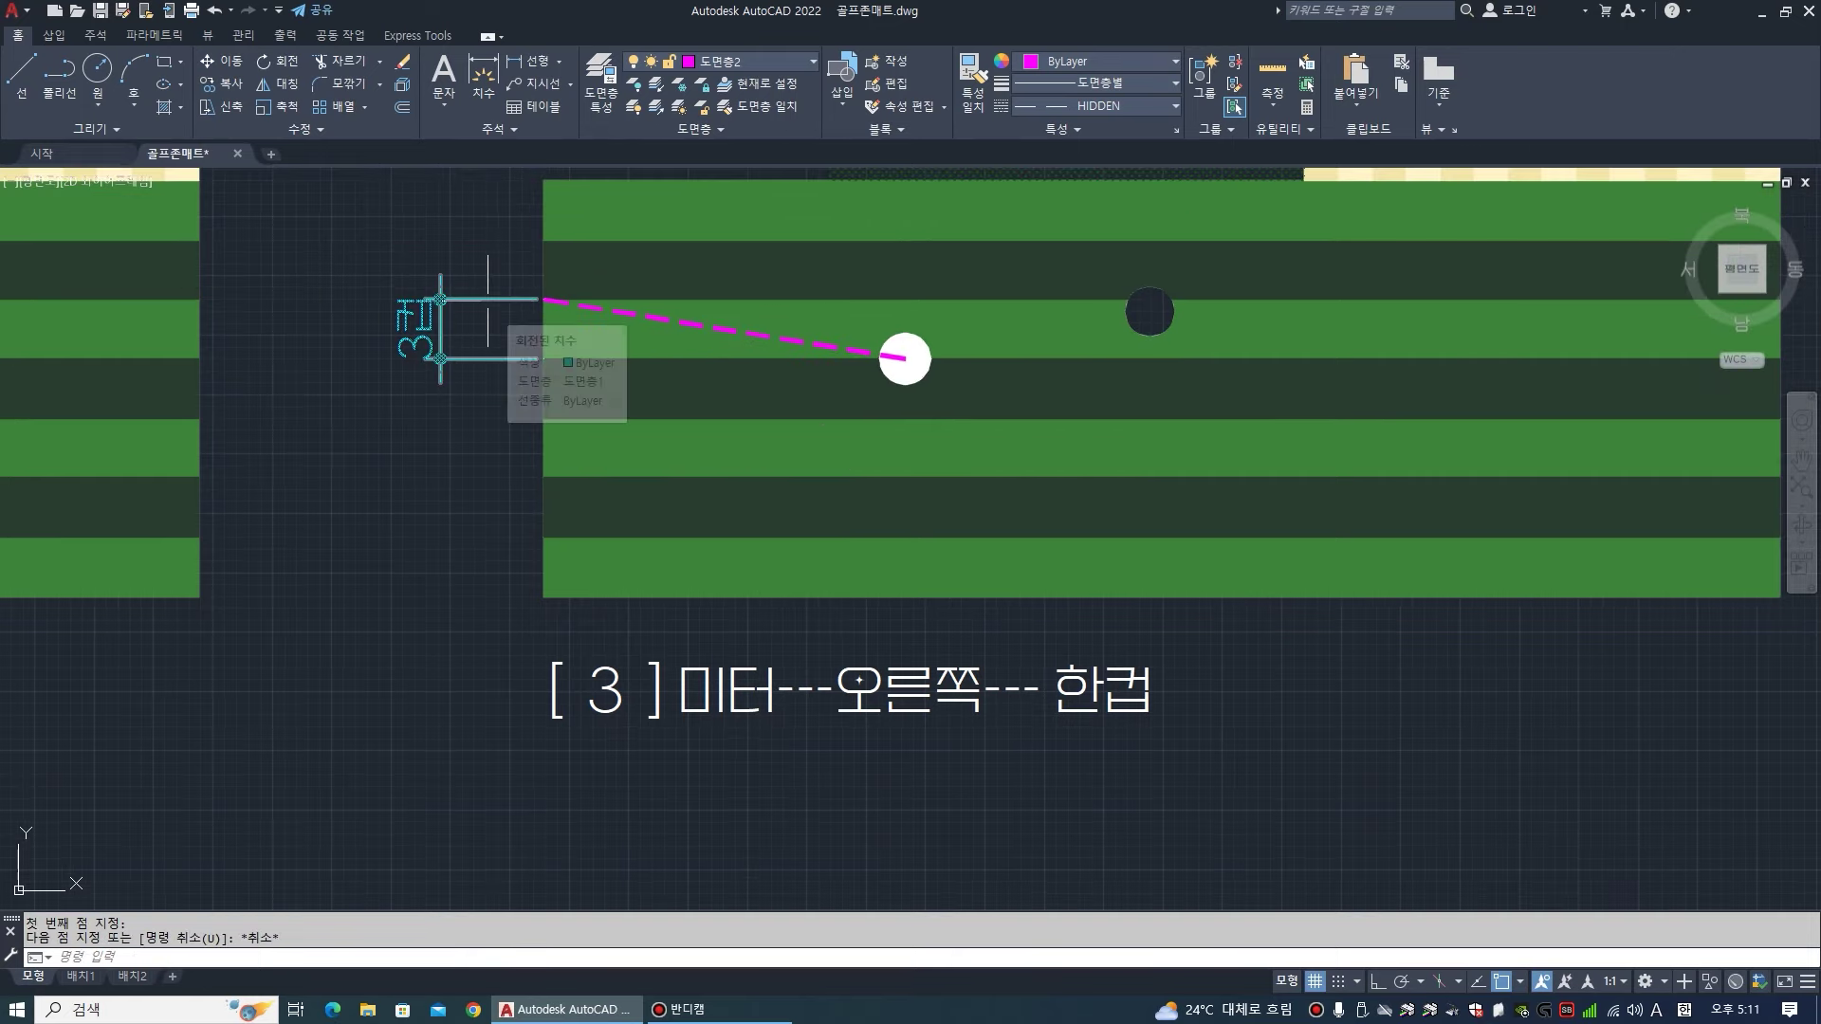
pyautogui.scroll(1, 494, 248)
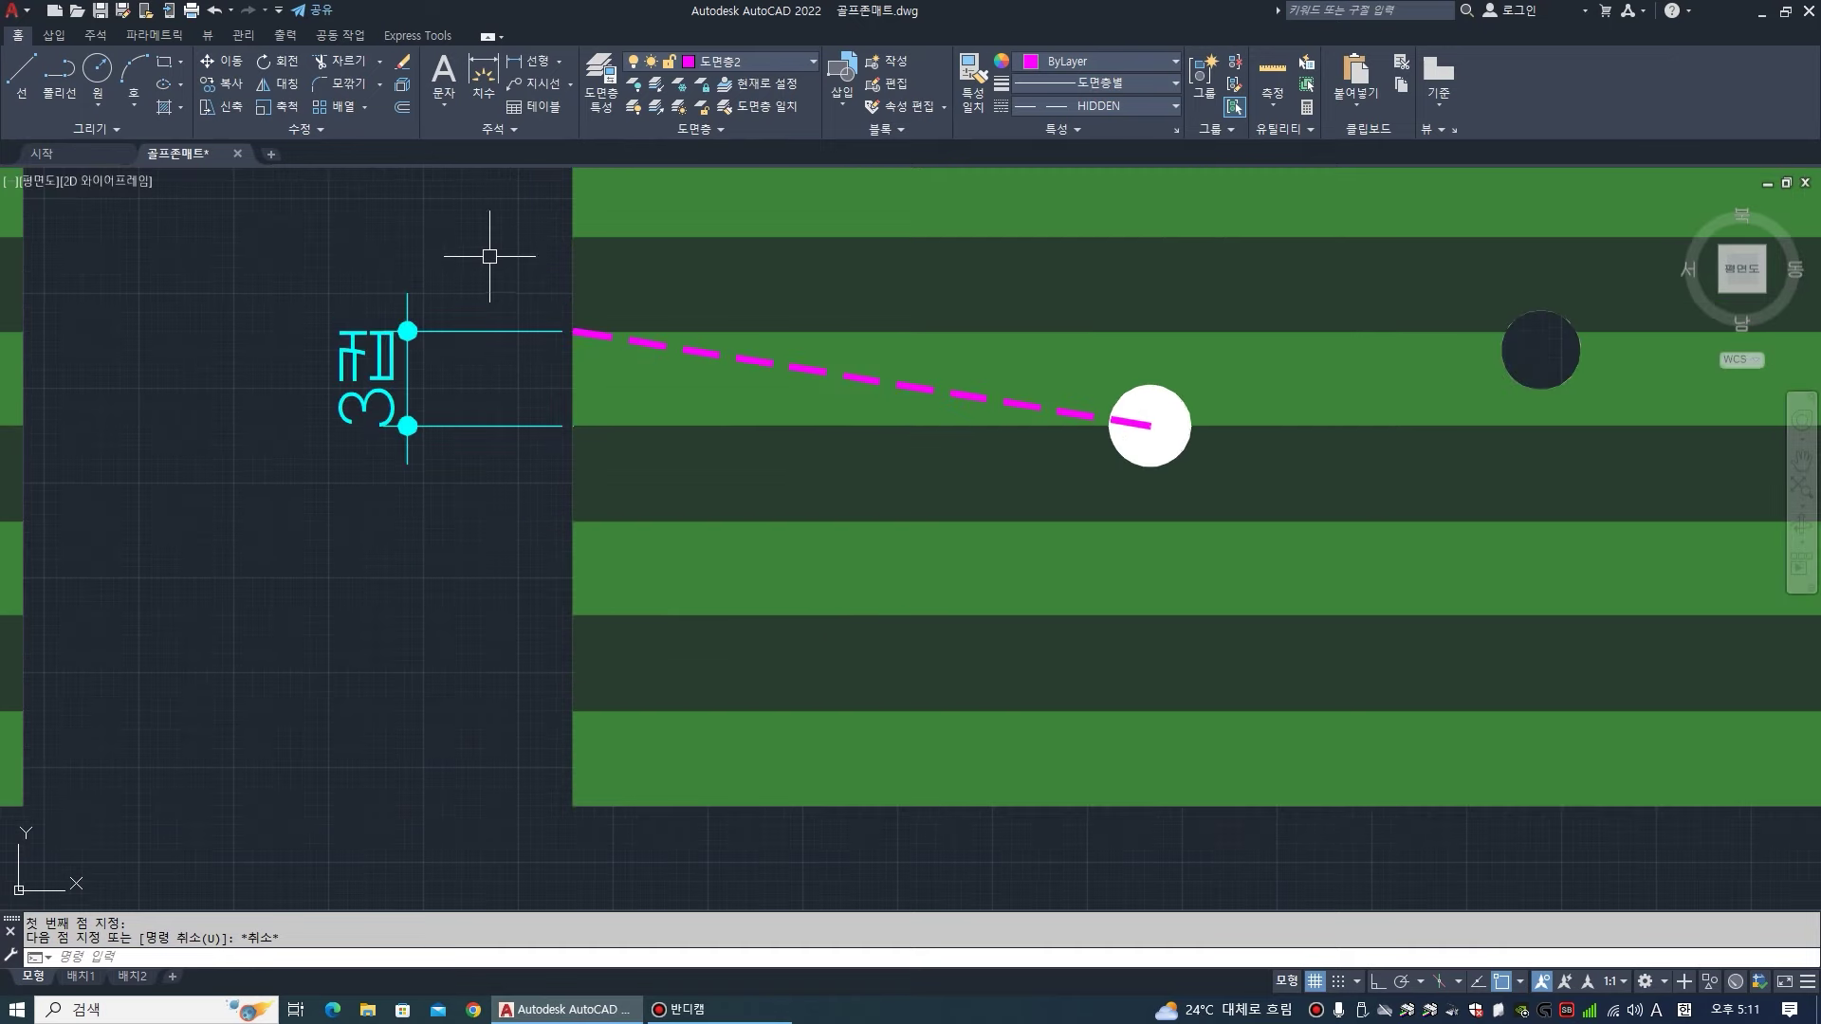
pyautogui.click(504, 169)
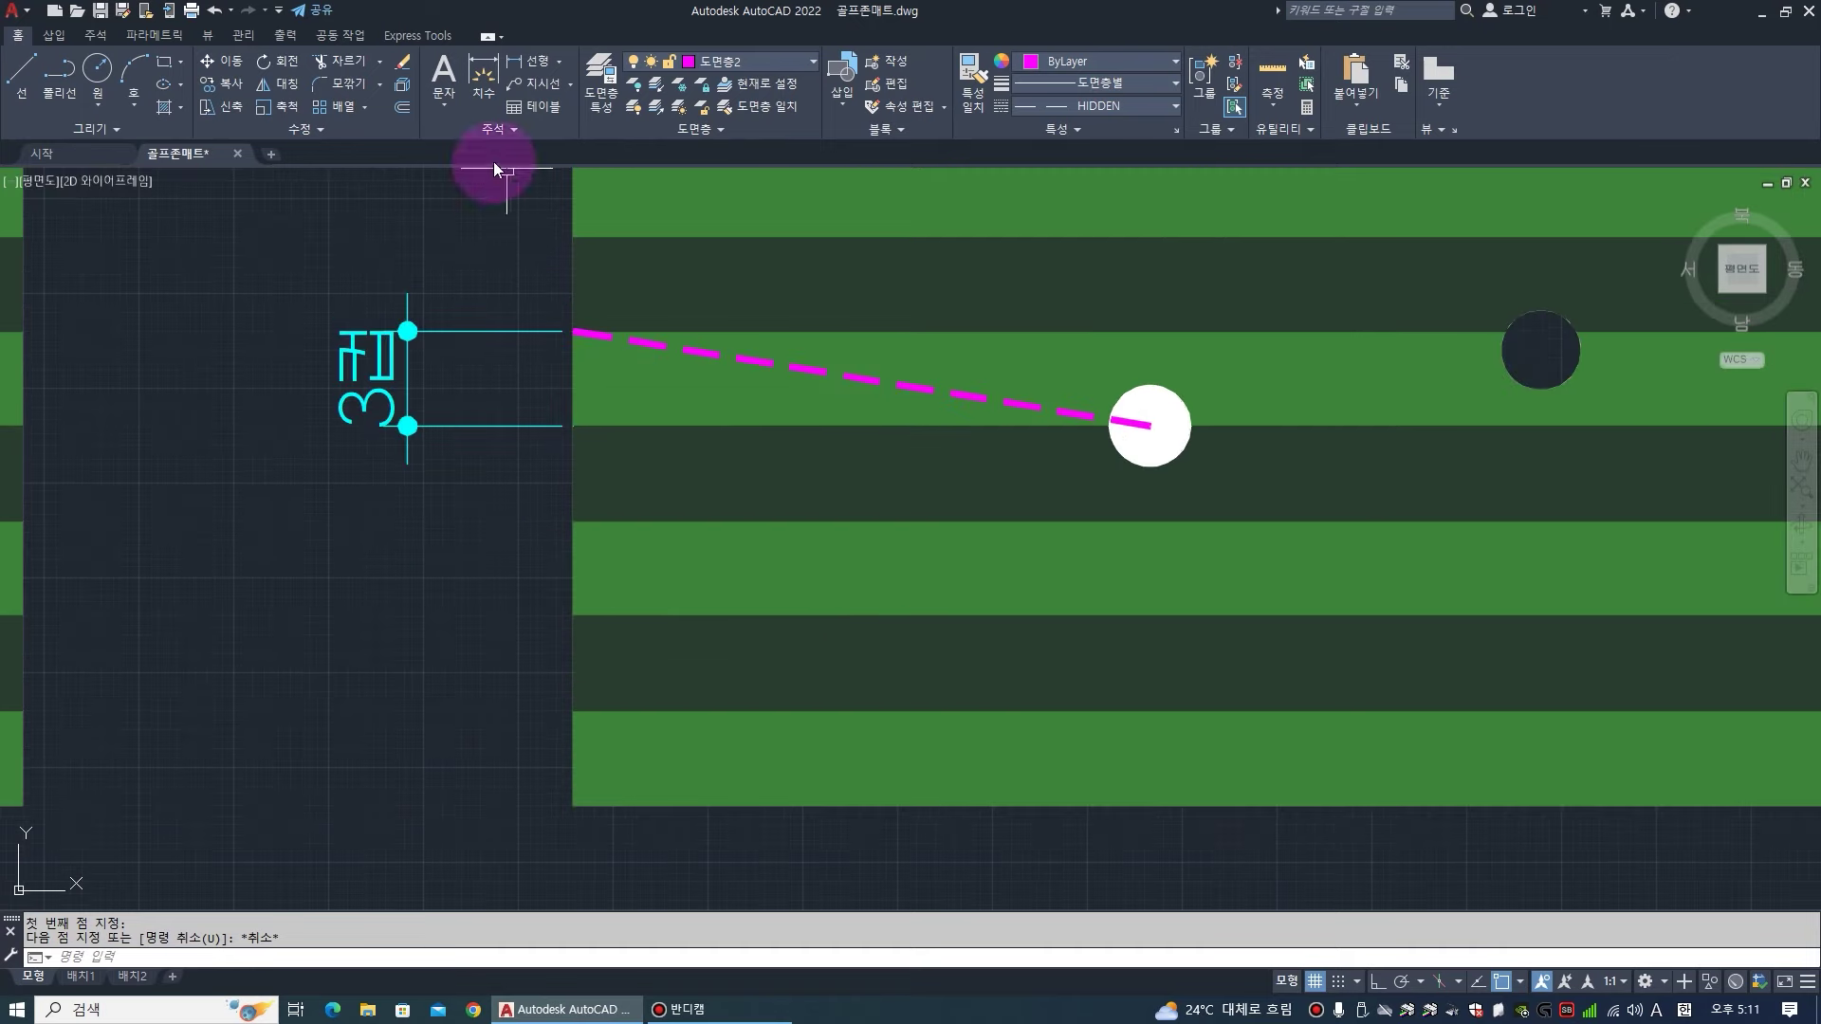
pyautogui.scroll(2, 503, 248)
pyautogui.write('div')
pyautogui.press('space')
pyautogui.write('3')
pyautogui.press('Escape')
pyautogui.press('Escape')
pyautogui.scroll(-2, 503, 389)
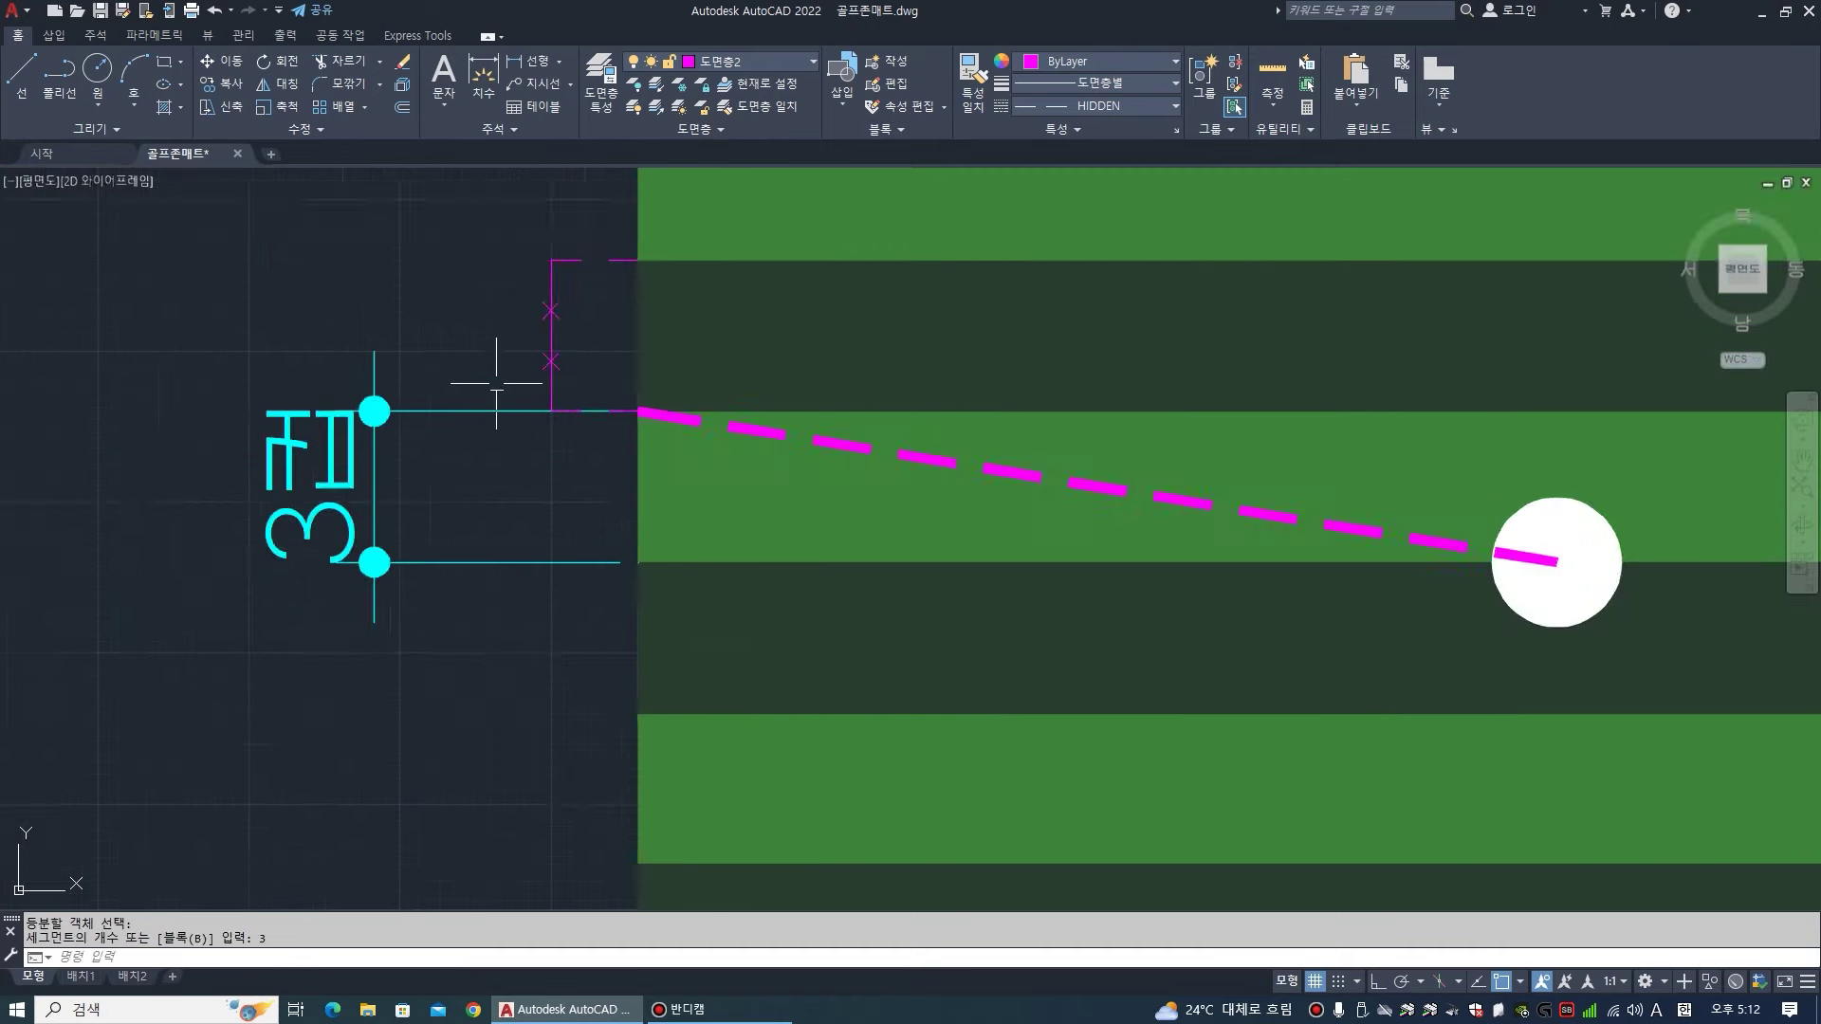
pyautogui.scroll(-2, 462, 461)
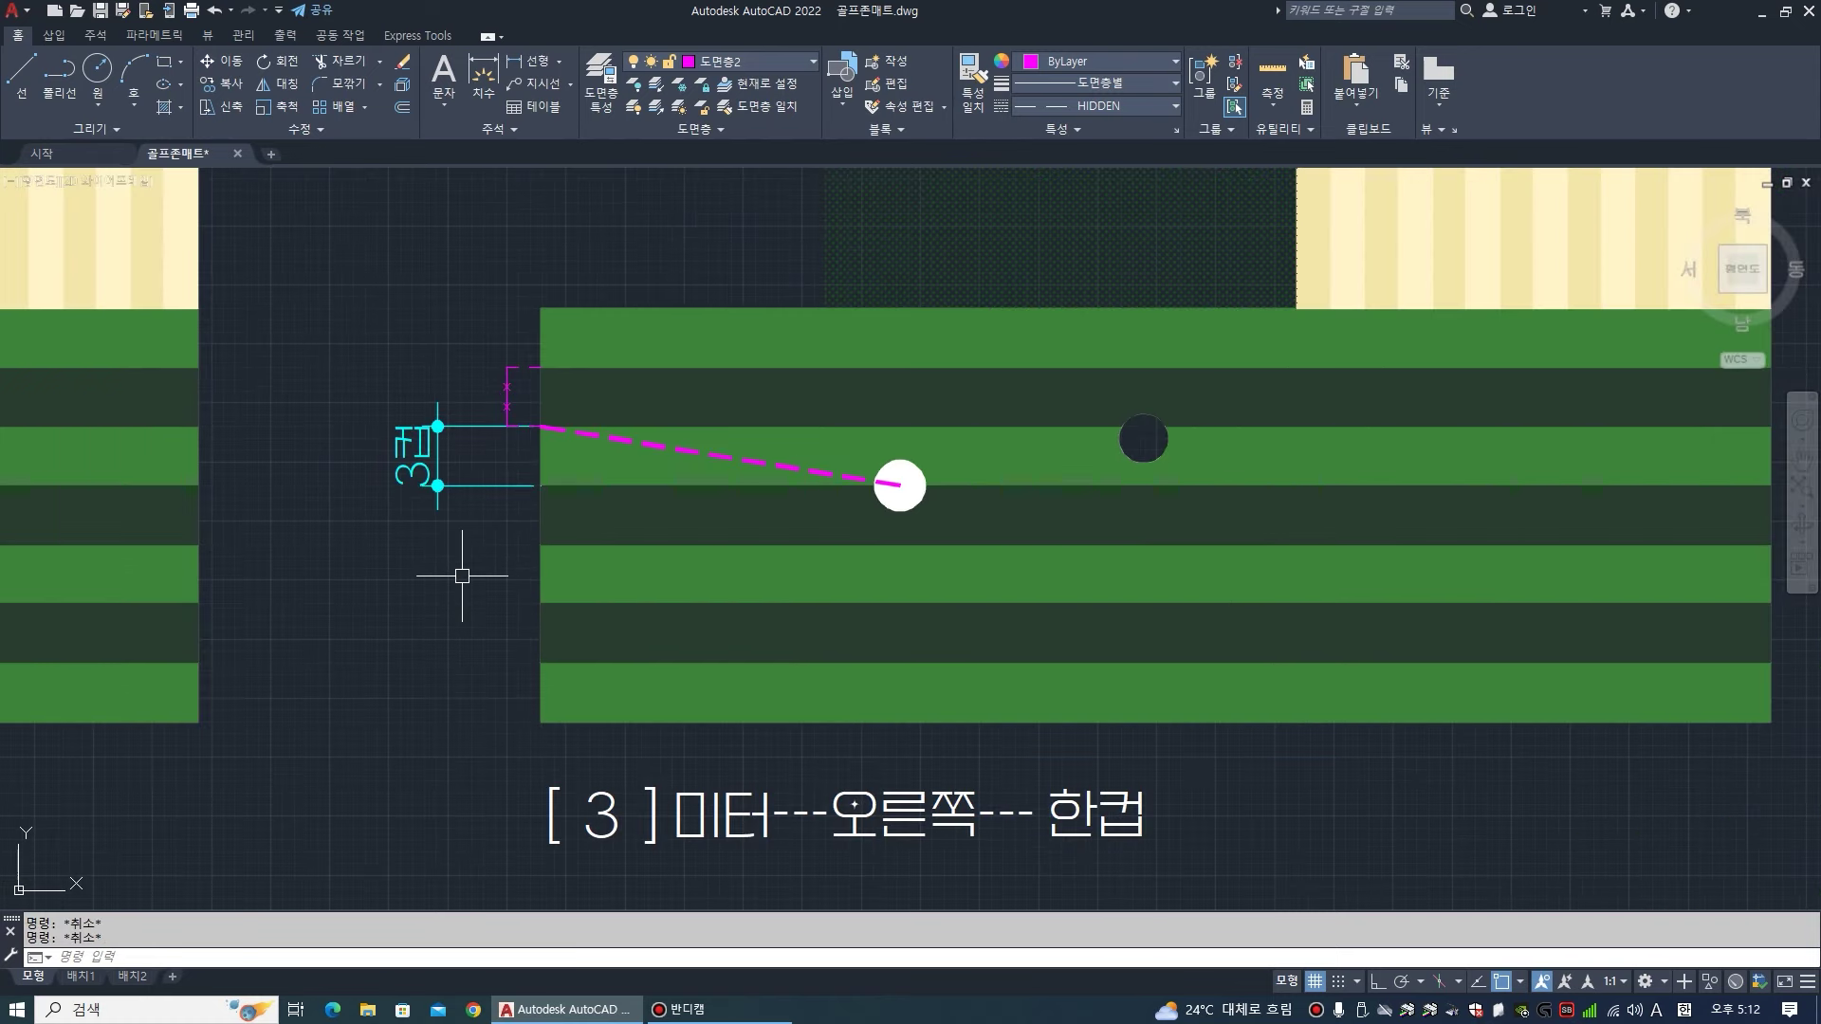
pyautogui.write('l')
pyautogui.press('space')
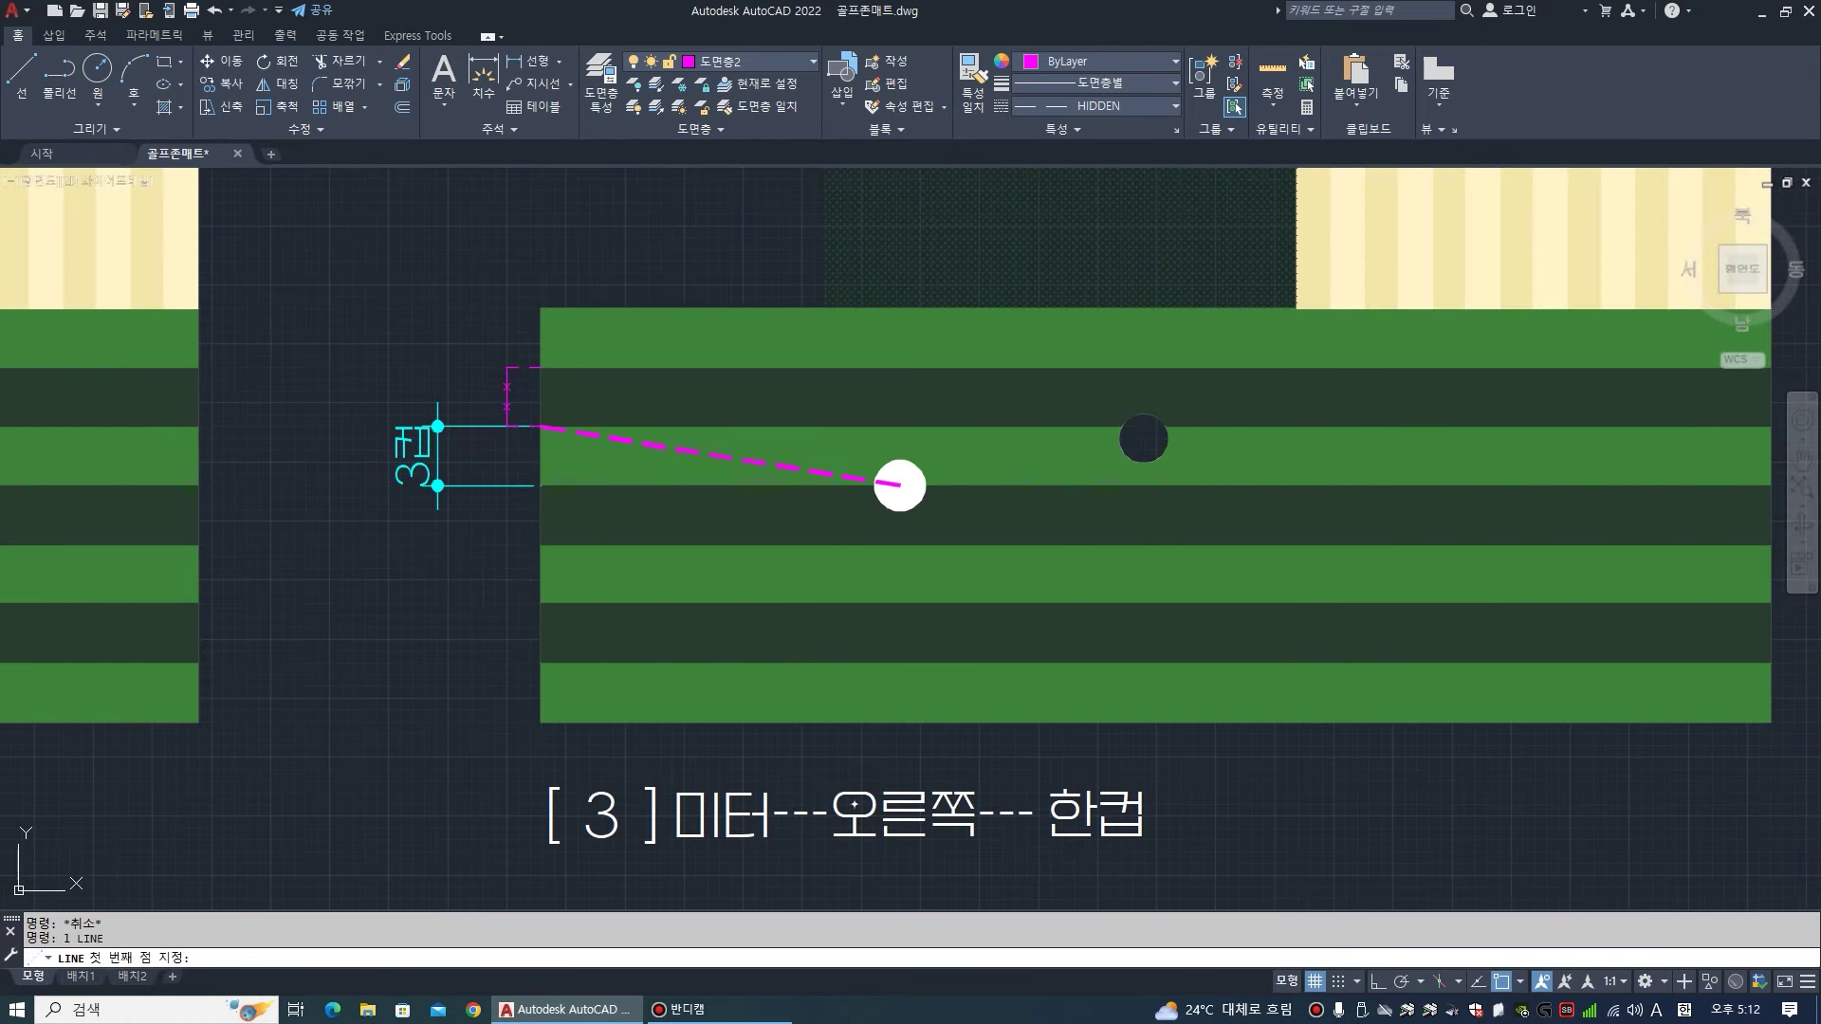
pyautogui.click(899, 486)
pyautogui.click(542, 427)
pyautogui.press('Escape')
pyautogui.press('space')
pyautogui.press('Escape')
# - Move the helper line and its two division points onto the mat's left edge
pyautogui.write('m')
pyautogui.press('space')
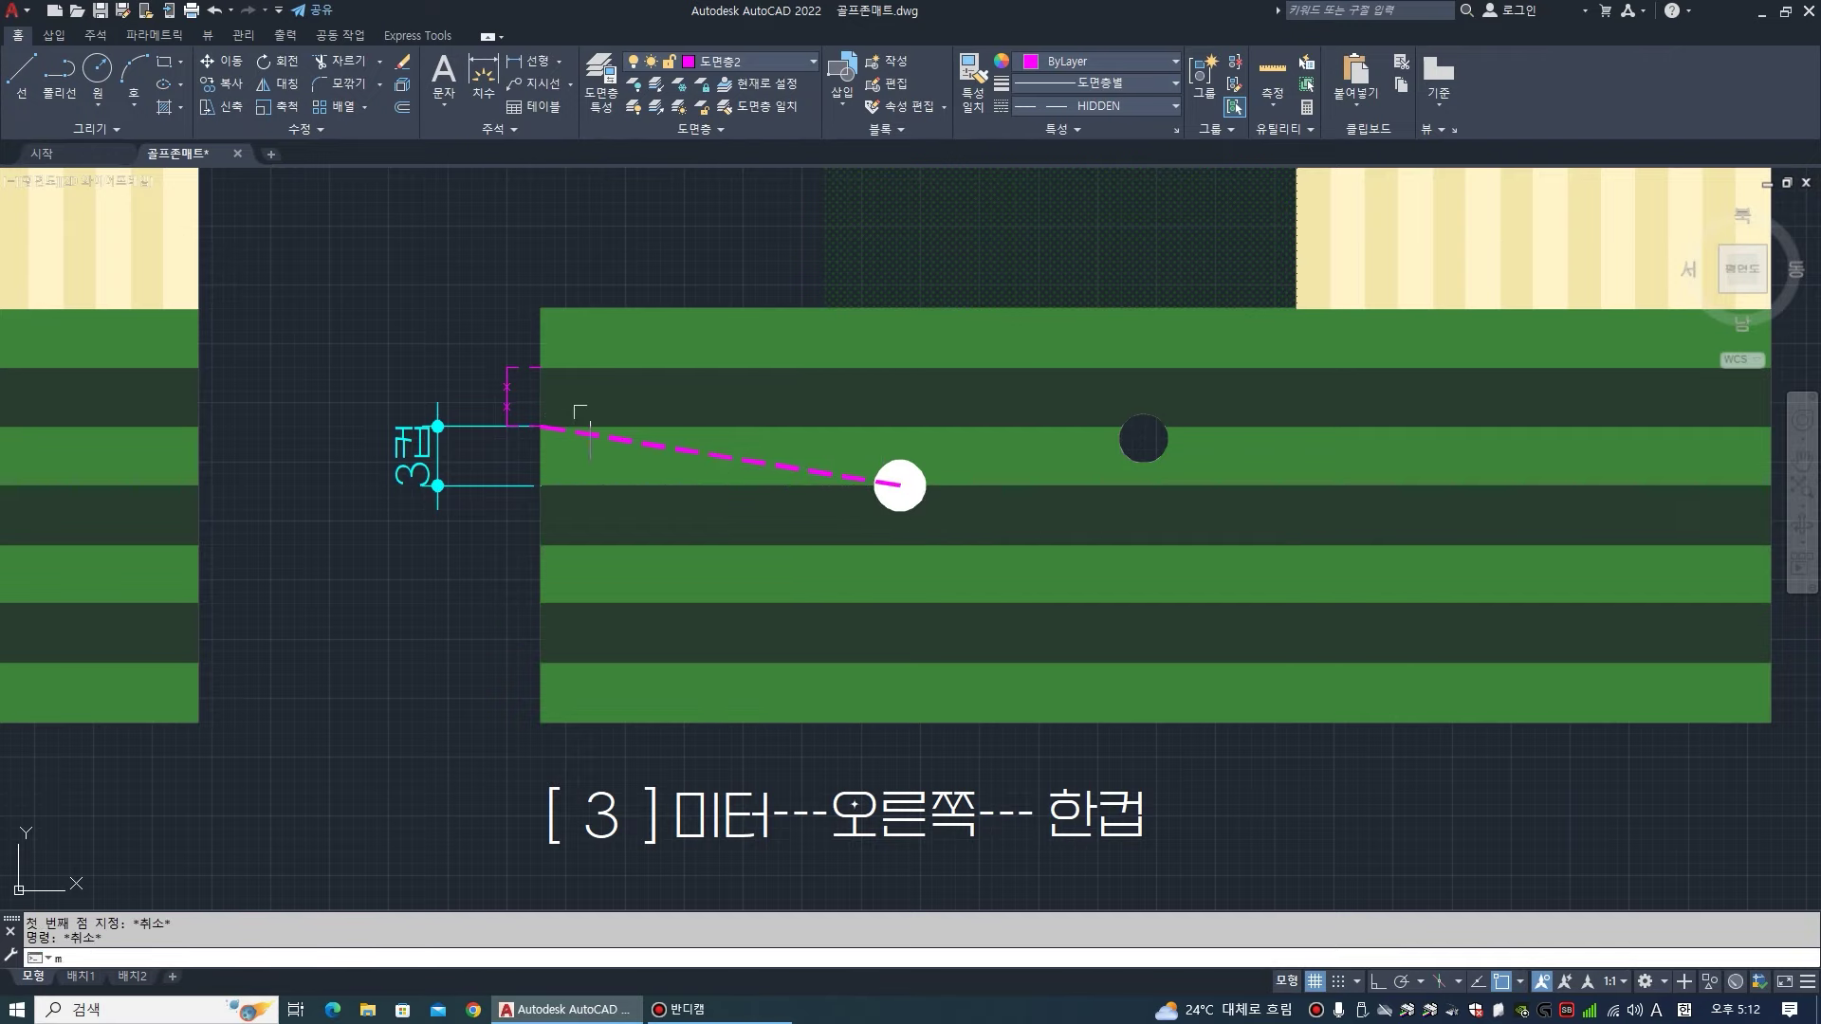
pyautogui.scroll(2, 558, 407)
pyautogui.click(507, 416)
pyautogui.click(451, 365)
pyautogui.press('space')
pyautogui.click(490, 389)
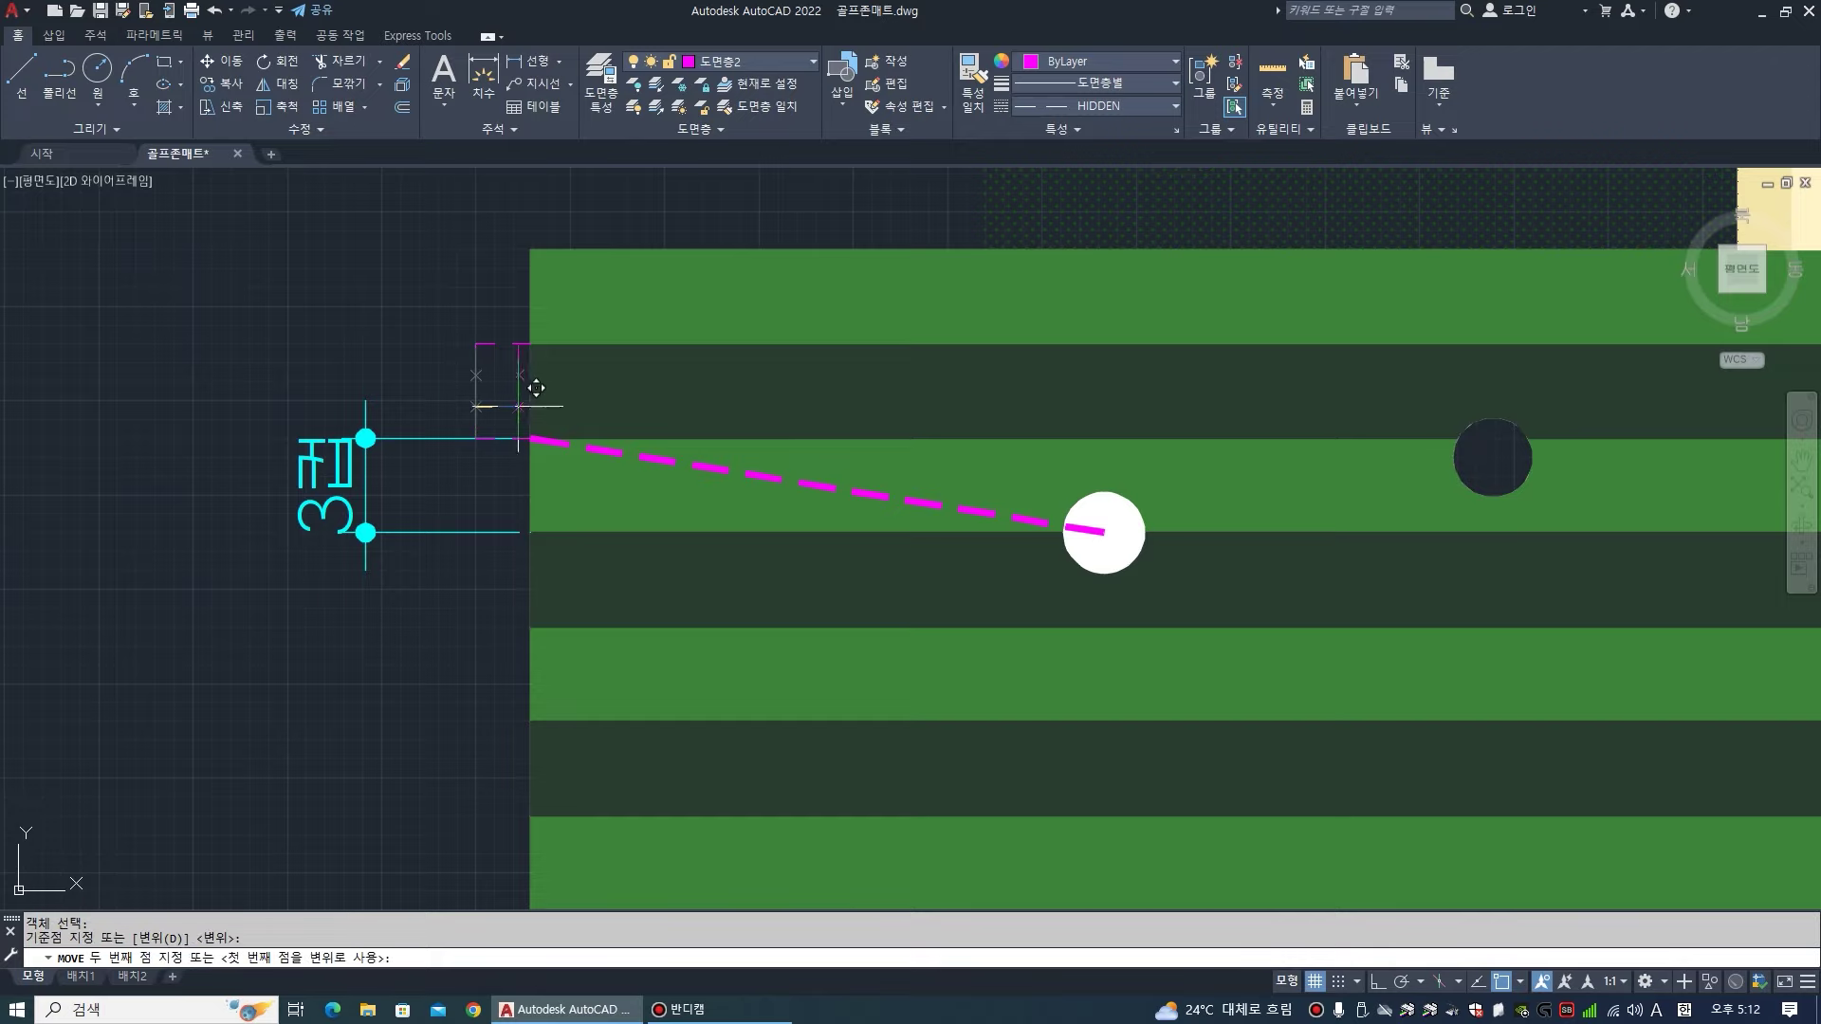
pyautogui.click(544, 389)
pyautogui.press('Escape')
pyautogui.write('m')
pyautogui.press('space')
pyautogui.click(487, 339)
pyautogui.press('Escape')
# - Draw three lines from the white ball's centre to the two division points and the first dark stripe's upper corner on the mat's left edge
pyautogui.write('l')
pyautogui.press('space')
pyautogui.click(1103, 532)
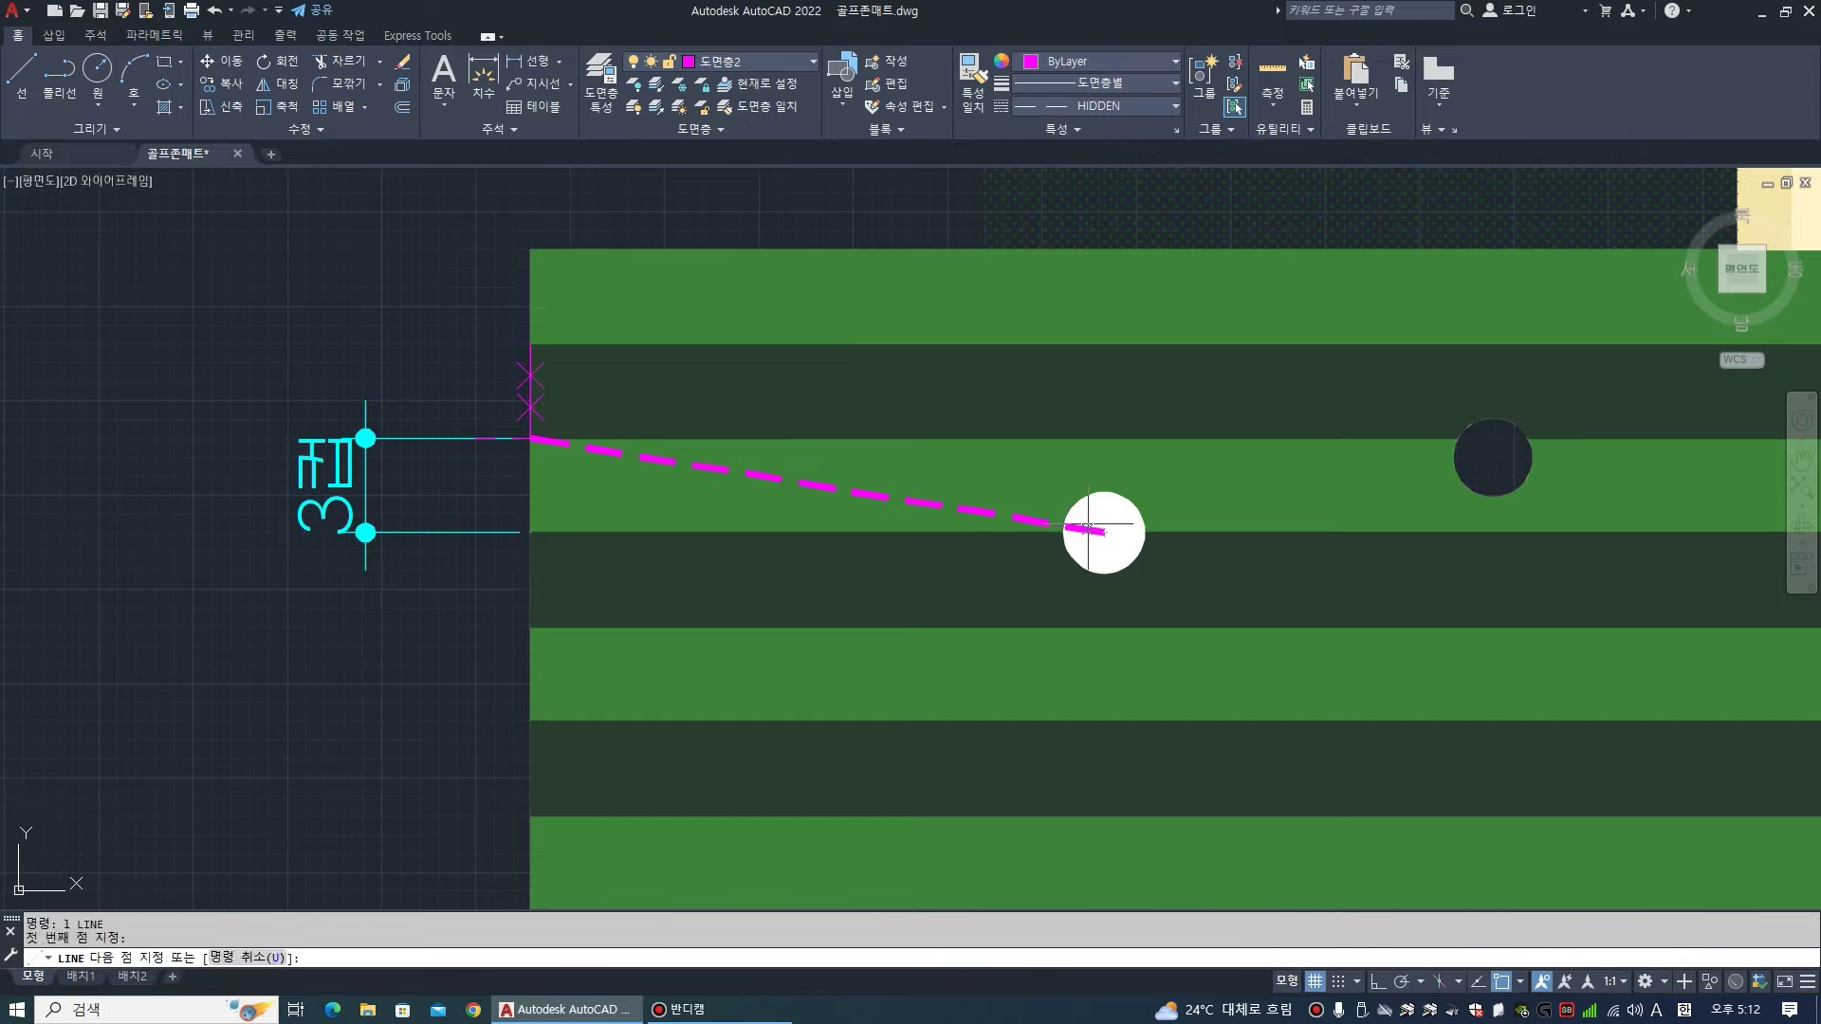
pyautogui.click(530, 407)
pyautogui.press('space')
pyautogui.press('space')
pyautogui.click(1103, 531)
pyautogui.click(529, 378)
pyautogui.press('space')
pyautogui.press('space')
pyautogui.click(1103, 532)
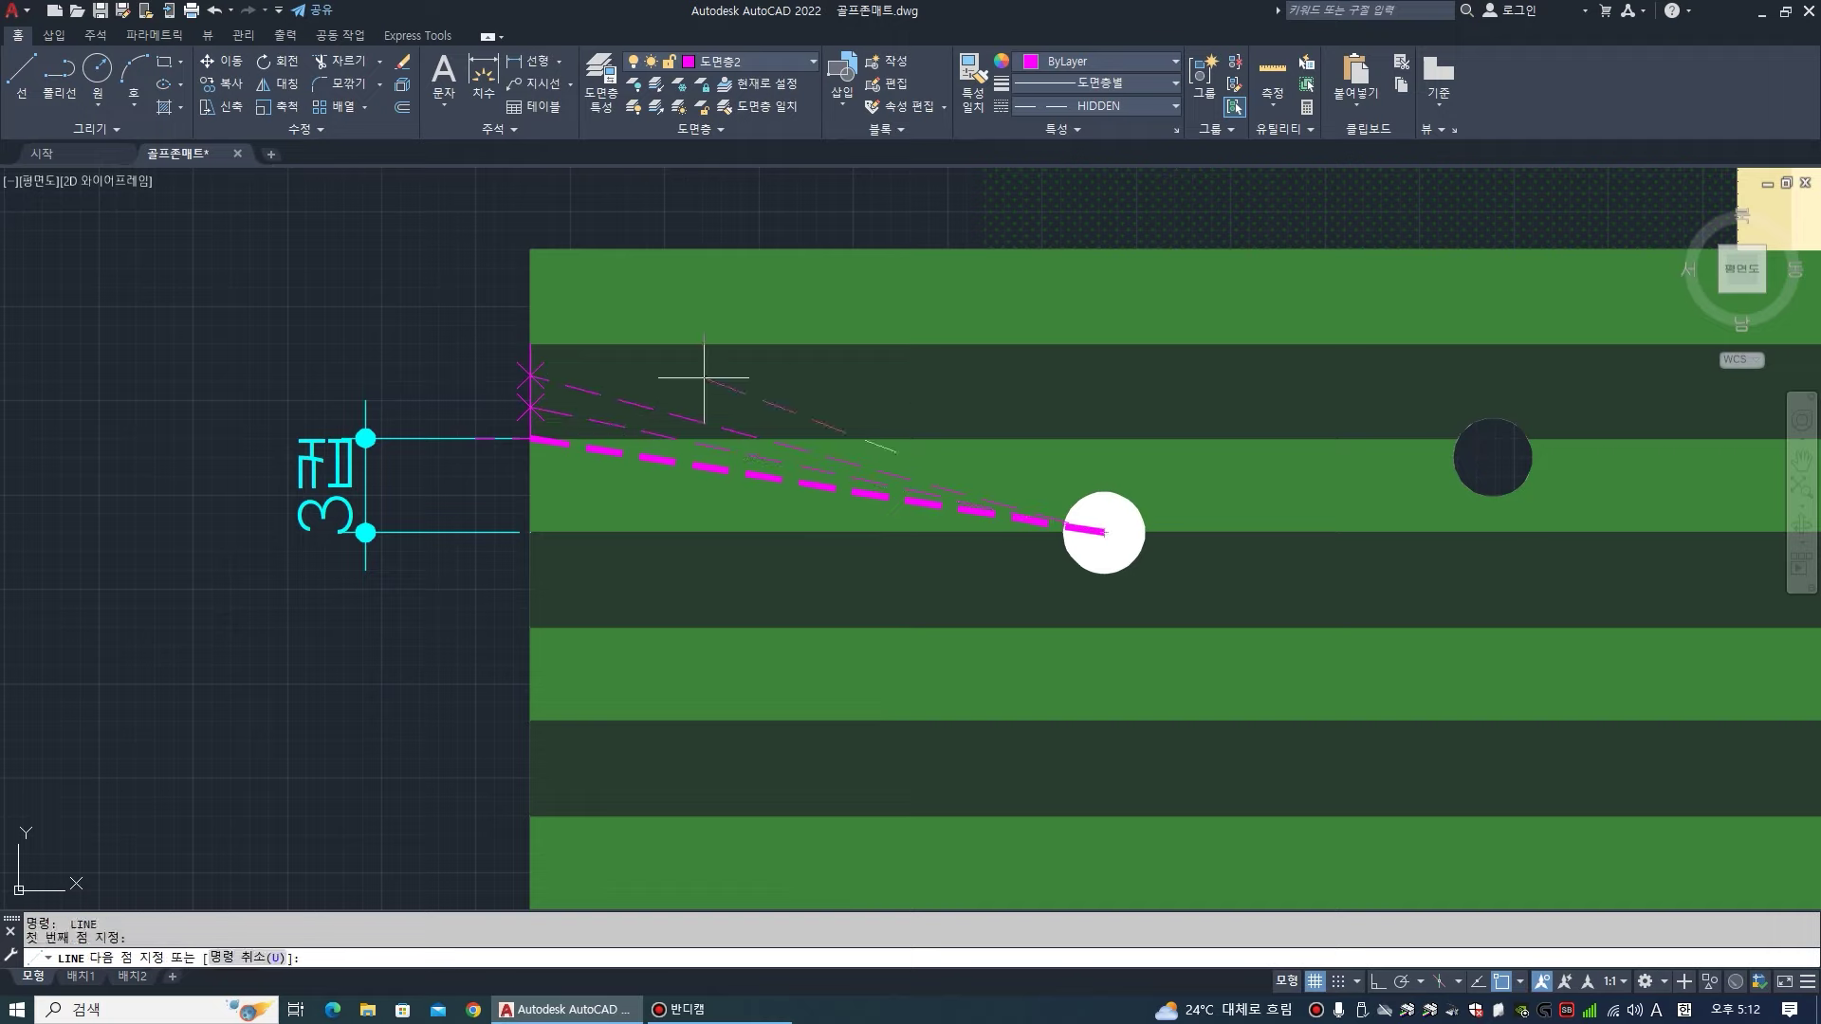
pyautogui.click(522, 345)
pyautogui.press('space')
# - Undo the three trial lines and the move of the divided helper line
pyautogui.press('u')
pyautogui.press('space')
pyautogui.press('u')
pyautogui.press('space')
pyautogui.press('u')
pyautogui.press('space')
pyautogui.scroll(-3, 405, 416)
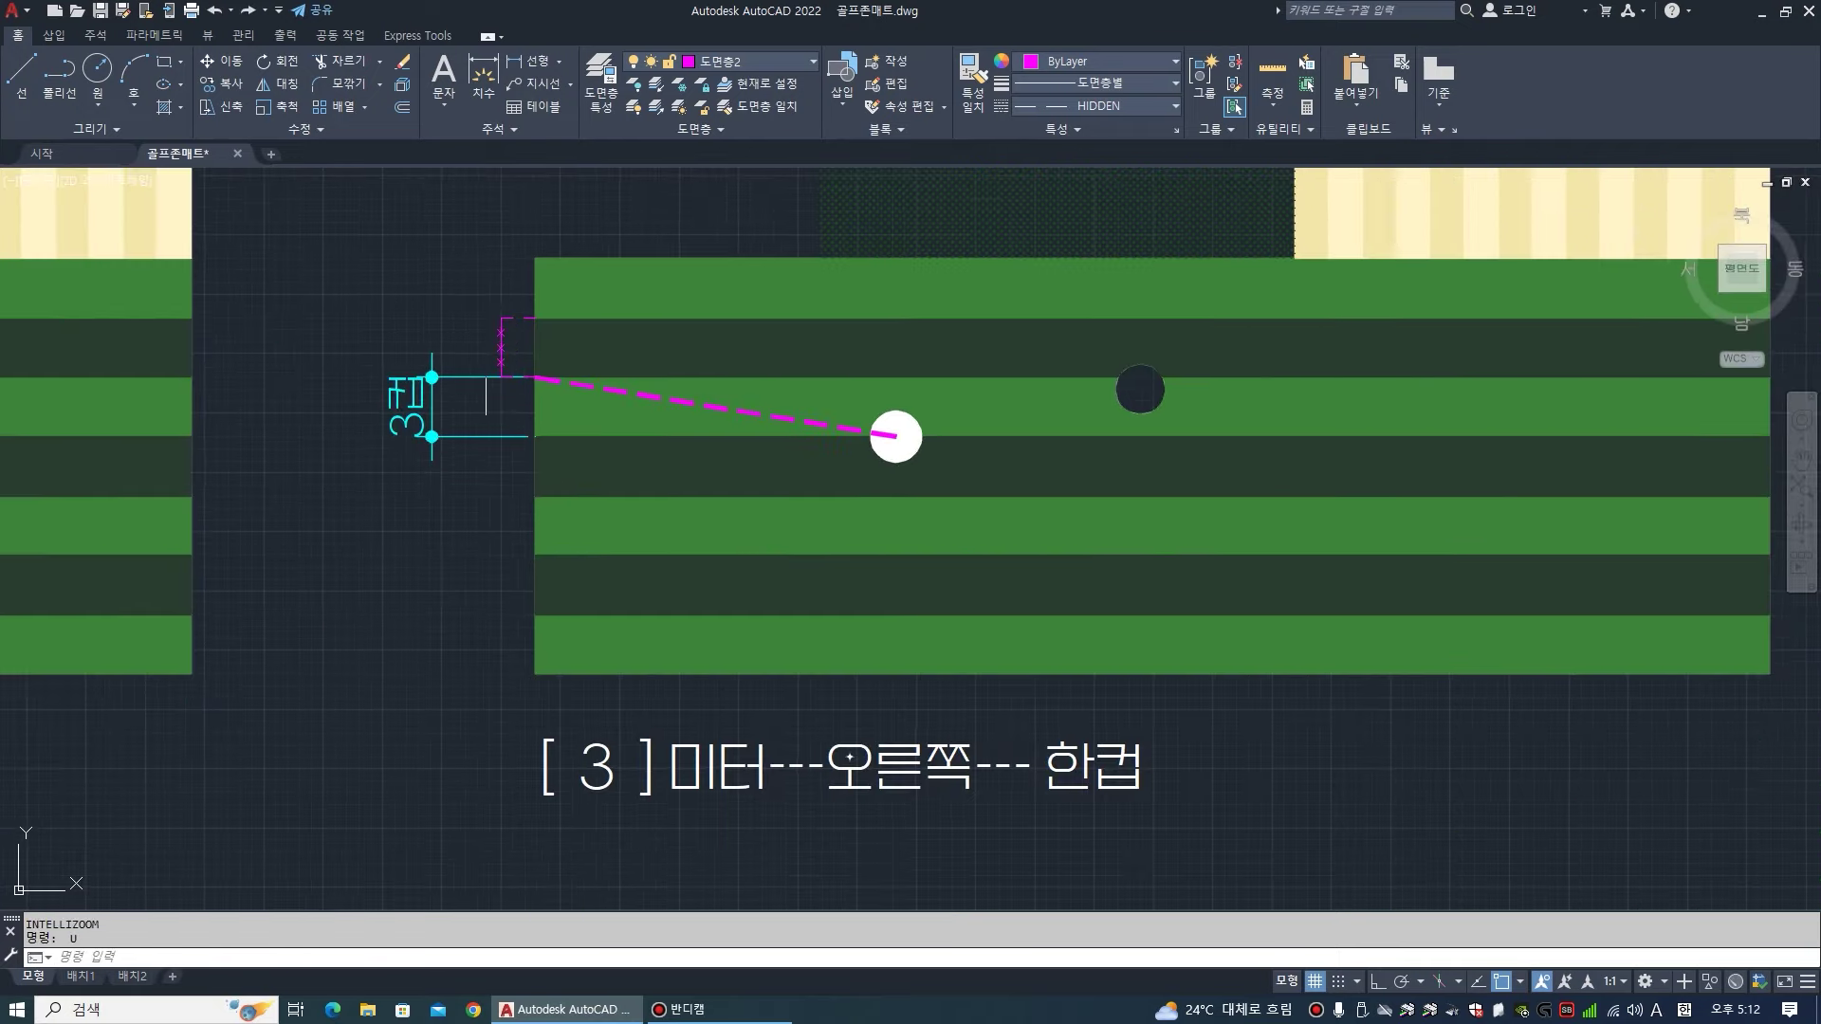
# - Erase the divided helper line and its division points beside the mat
pyautogui.scroll(3, 508, 345)
pyautogui.press('e')
pyautogui.press('space')
pyautogui.click(517, 382)
pyautogui.click(472, 308)
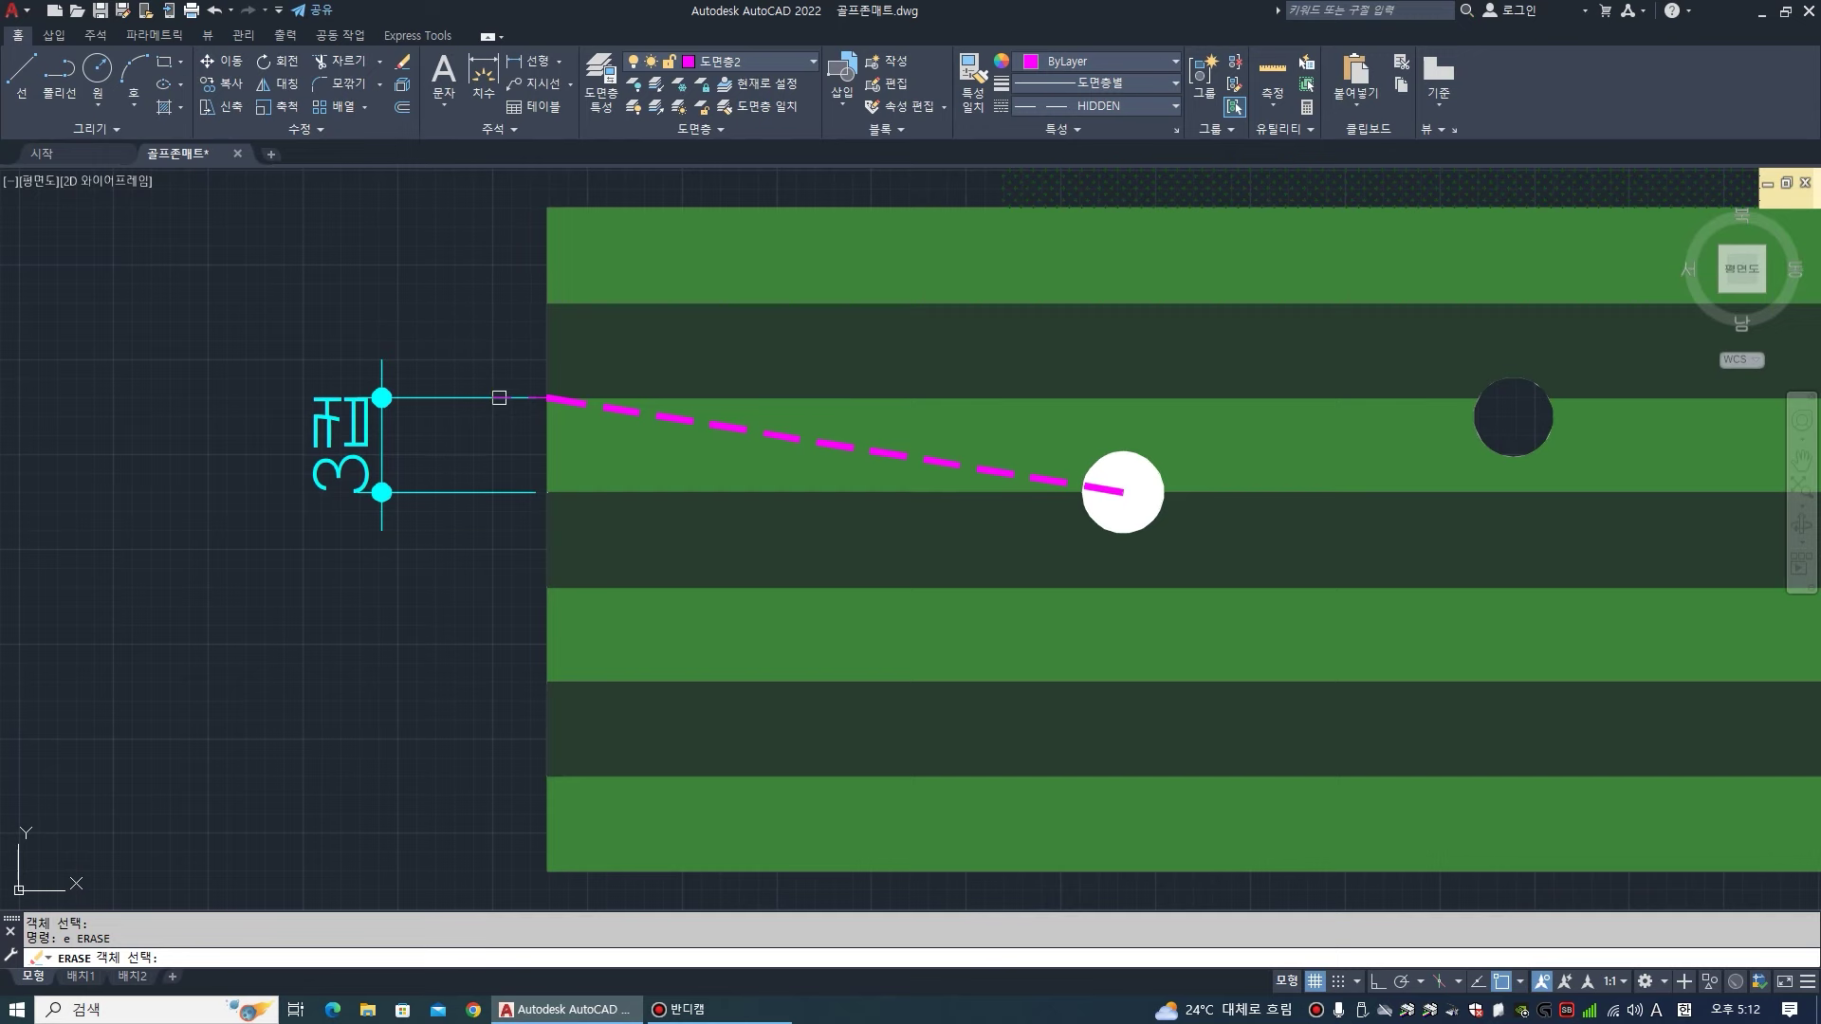
pyautogui.click(509, 489)
# - Draw a line from the white ball's centre to the first dark stripe's upper corner on the mat's left edge
pyautogui.scroll(-4, 509, 487)
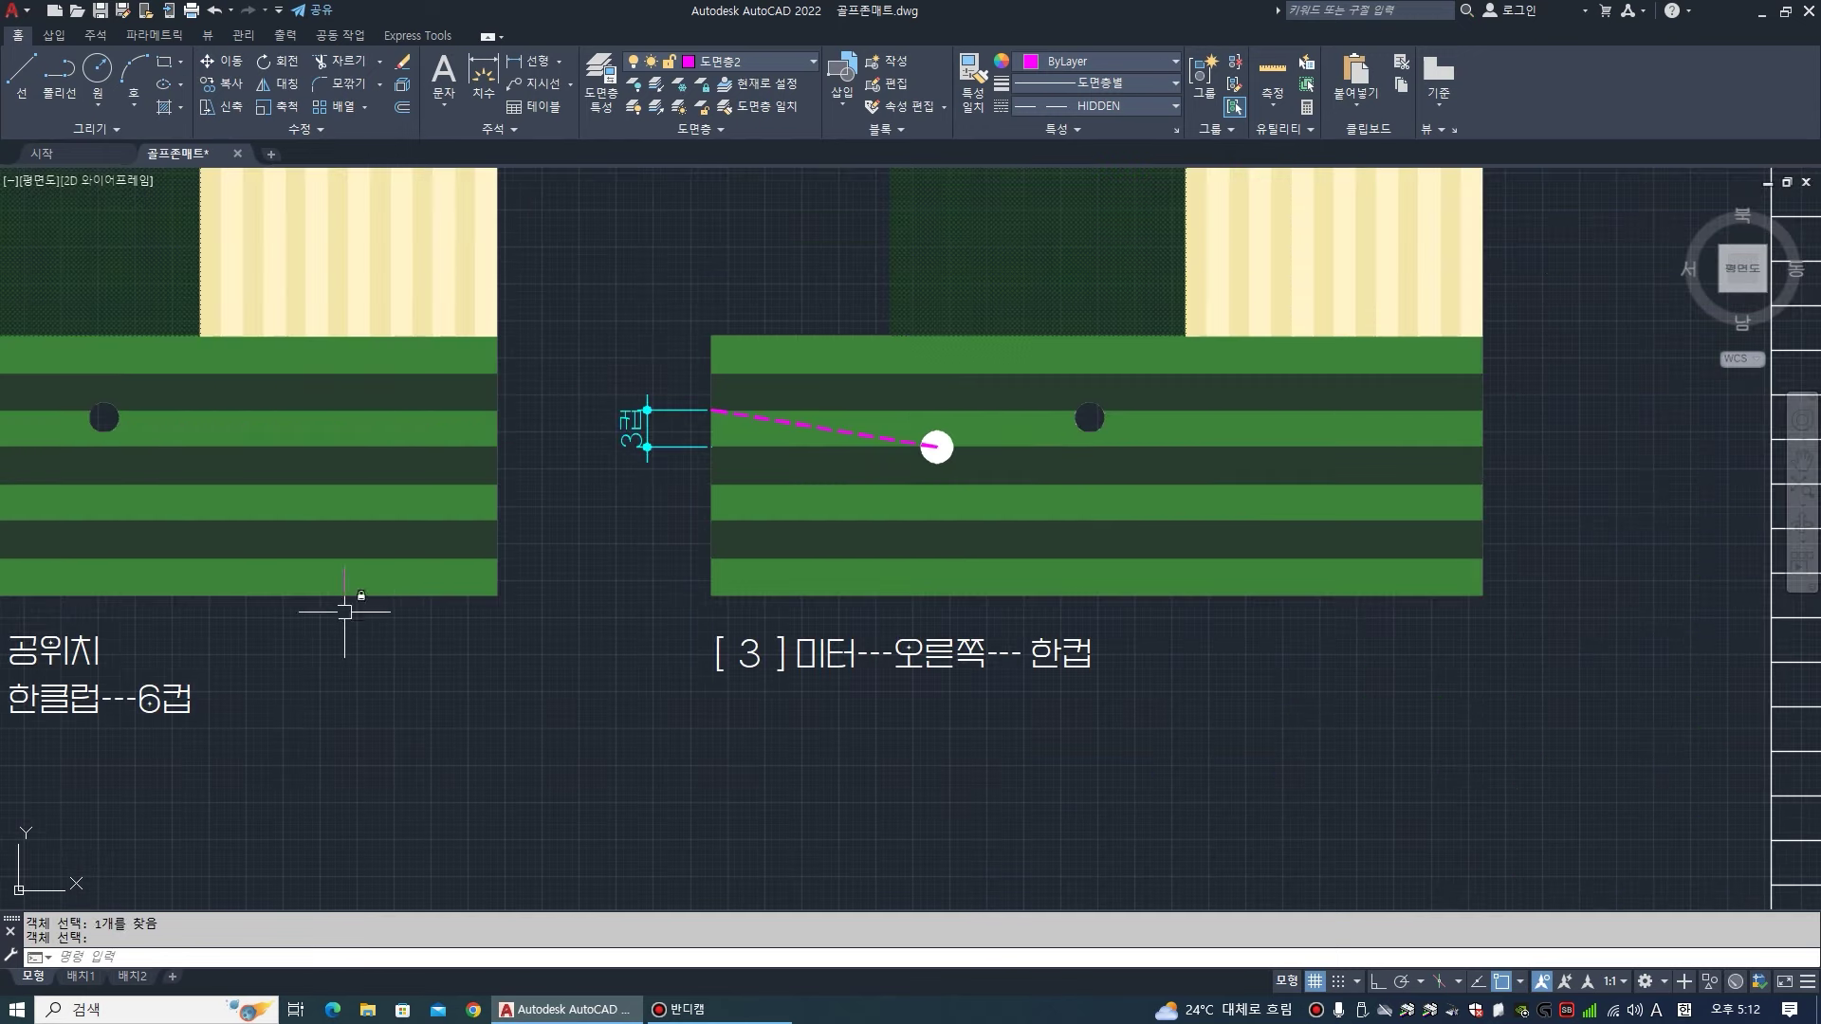
pyautogui.moveTo(357, 610); pyautogui.dragTo(590, 601, button='middle')
pyautogui.moveTo(828, 487); pyautogui.dragTo(527, 582, button='middle')
pyautogui.scroll(2, 873, 486)
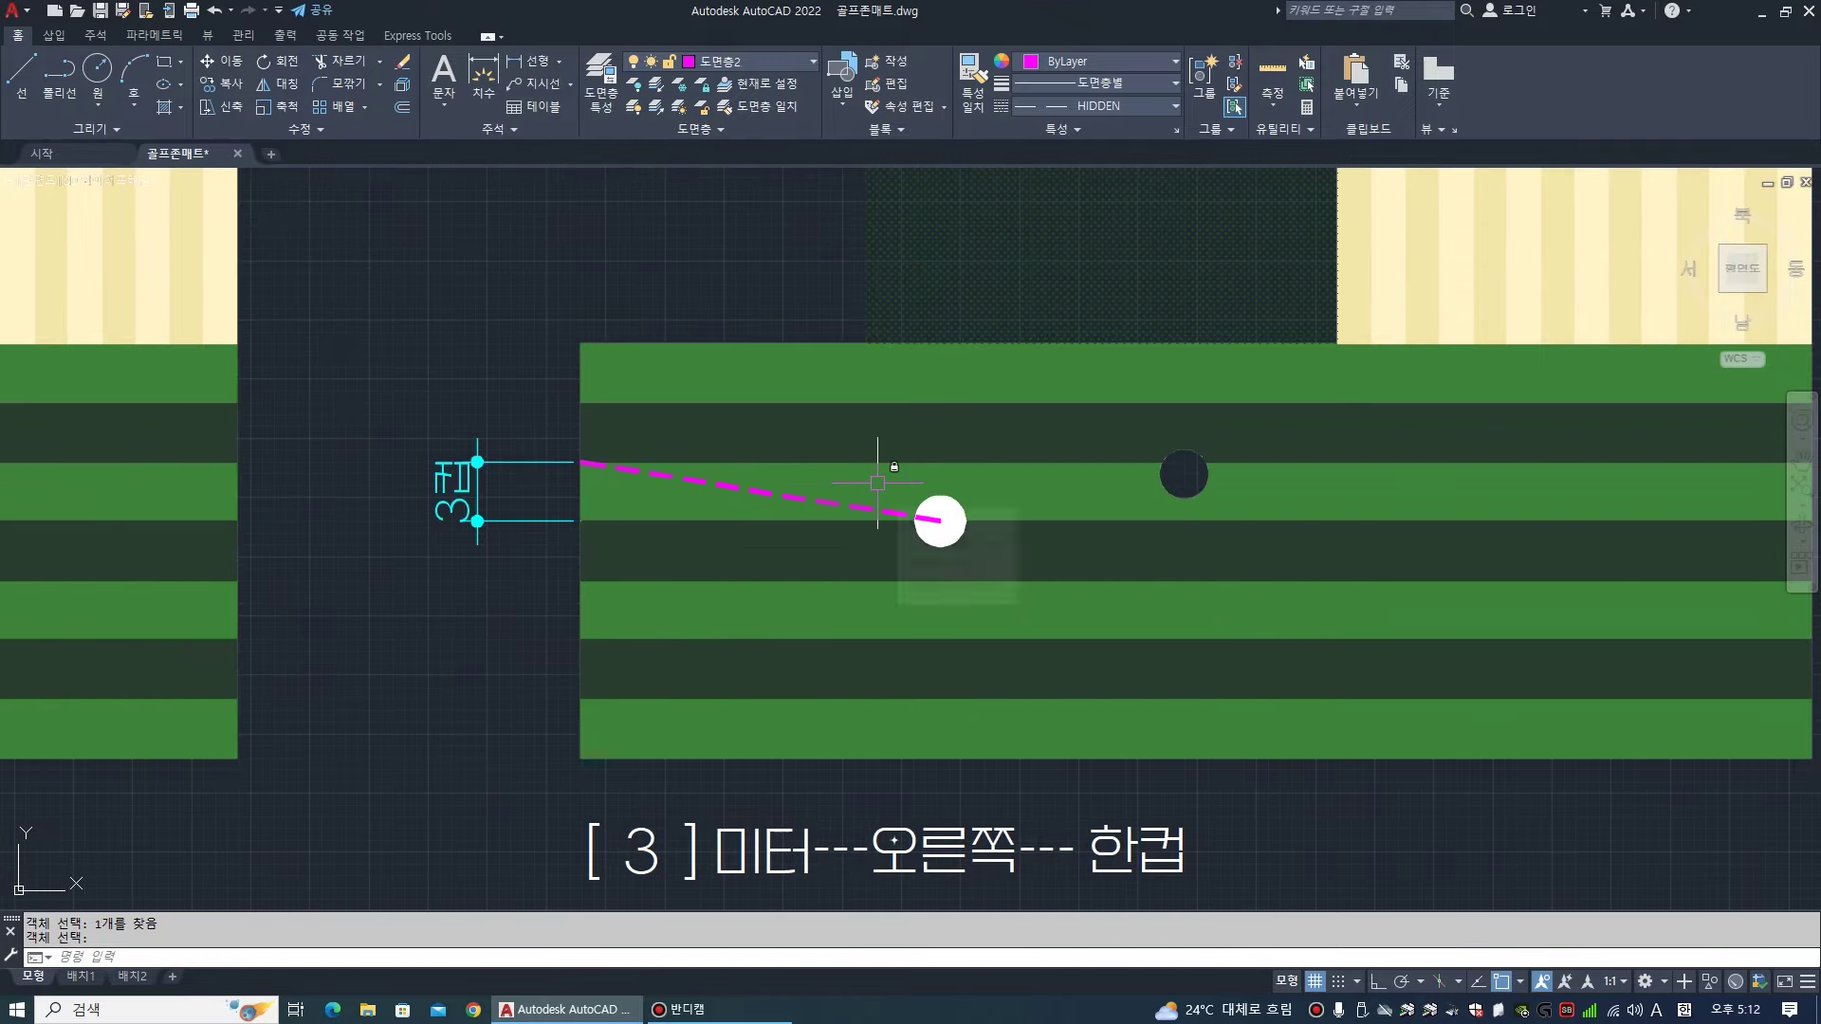
pyautogui.write('l')
pyautogui.press('Return')
pyautogui.click(940, 521)
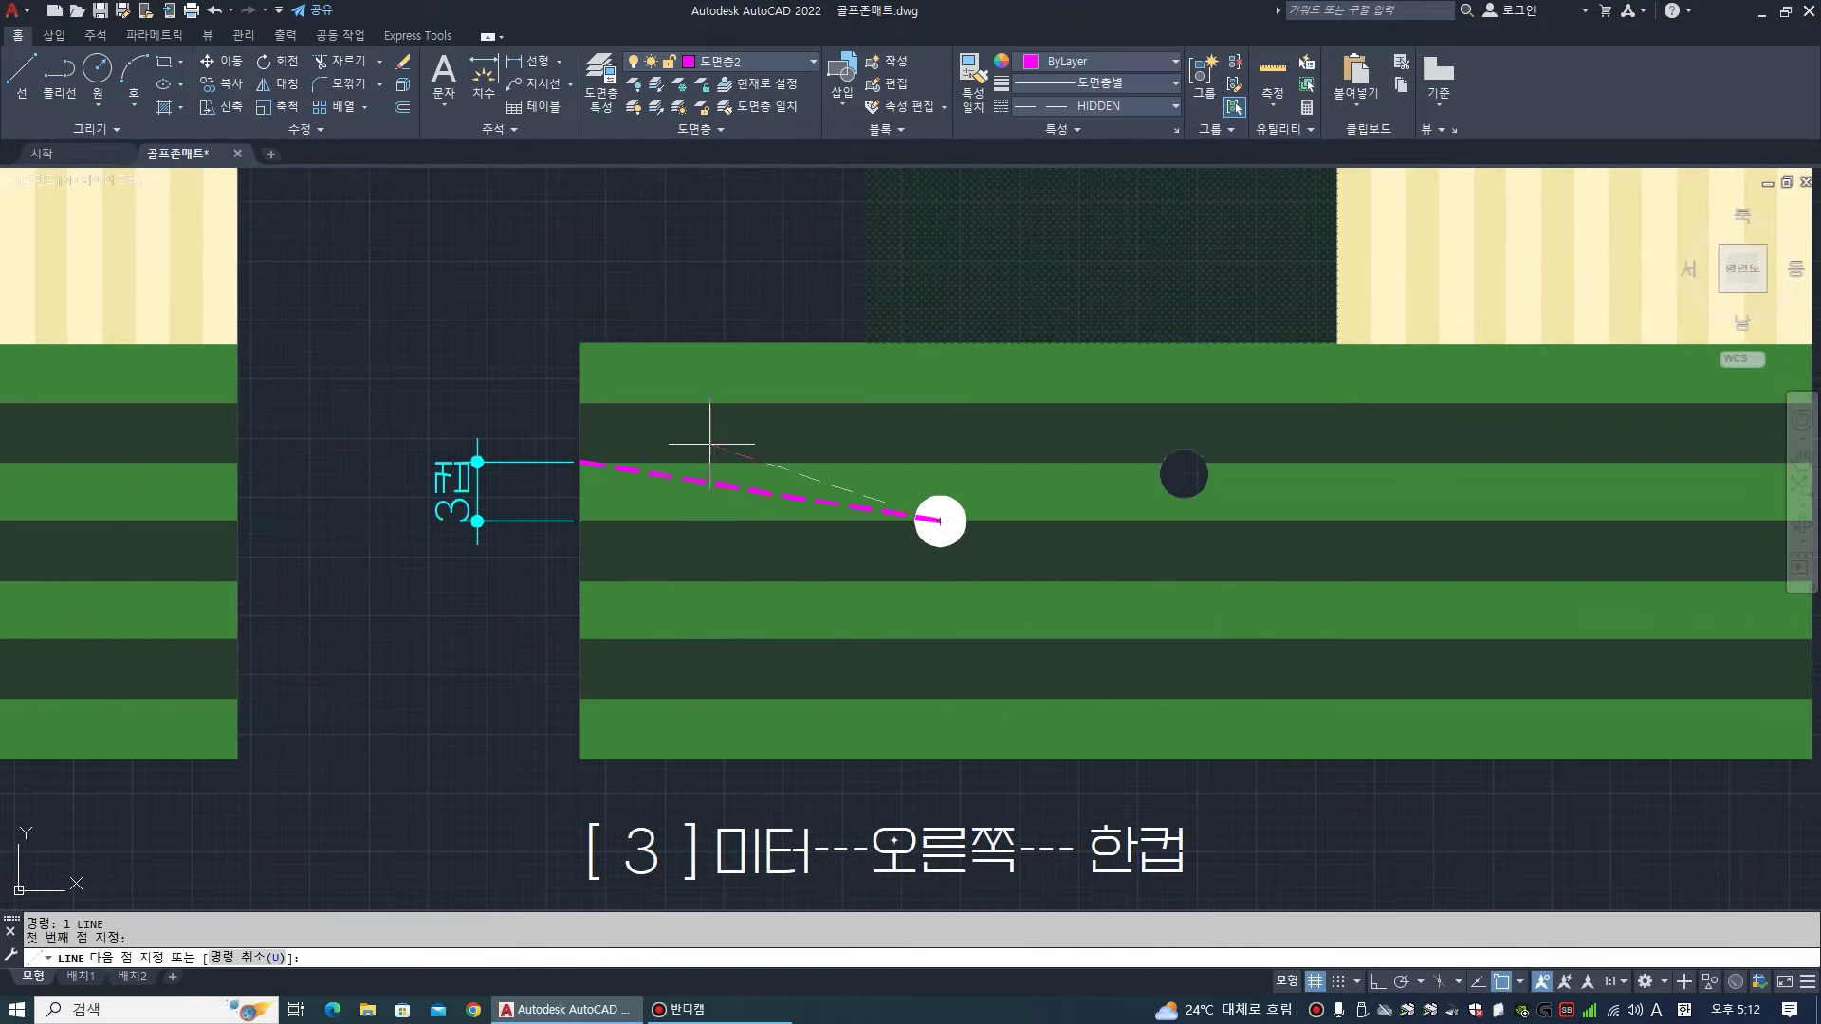
pyautogui.press('Return')
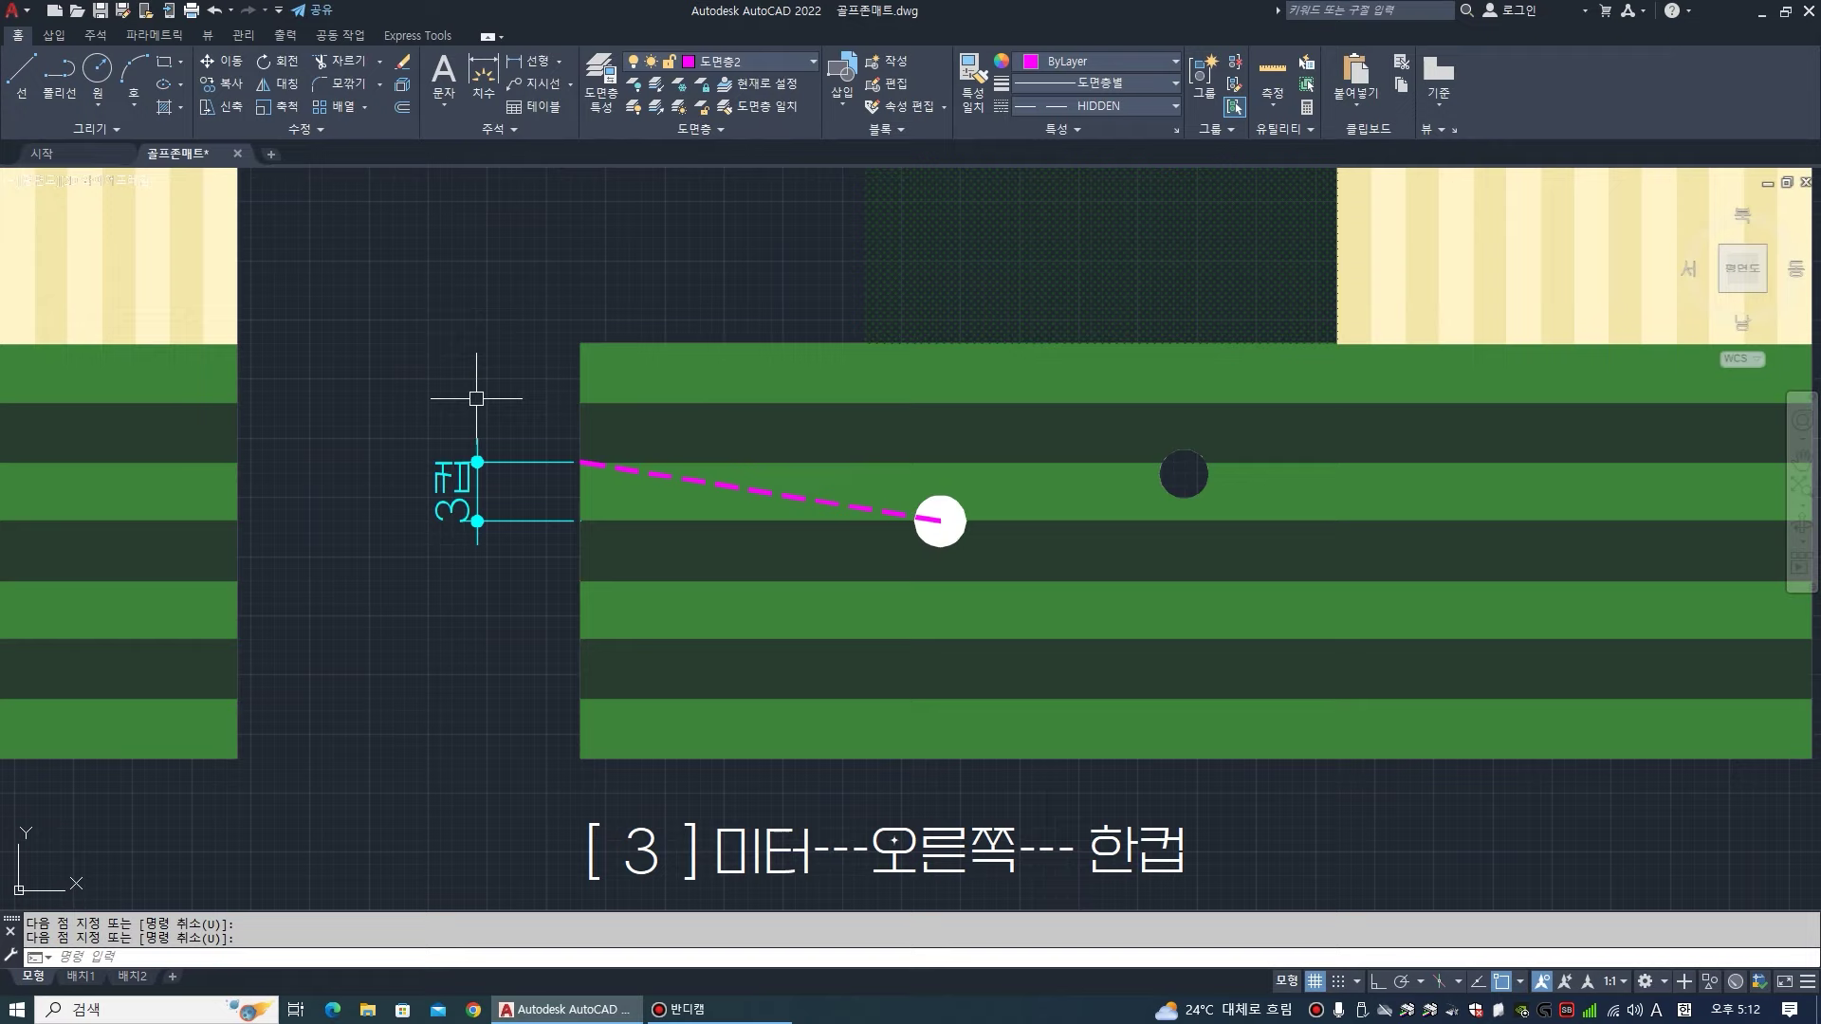
# - Send the mat's dark stripe hatch to the back of the draw order
pyautogui.write('D')
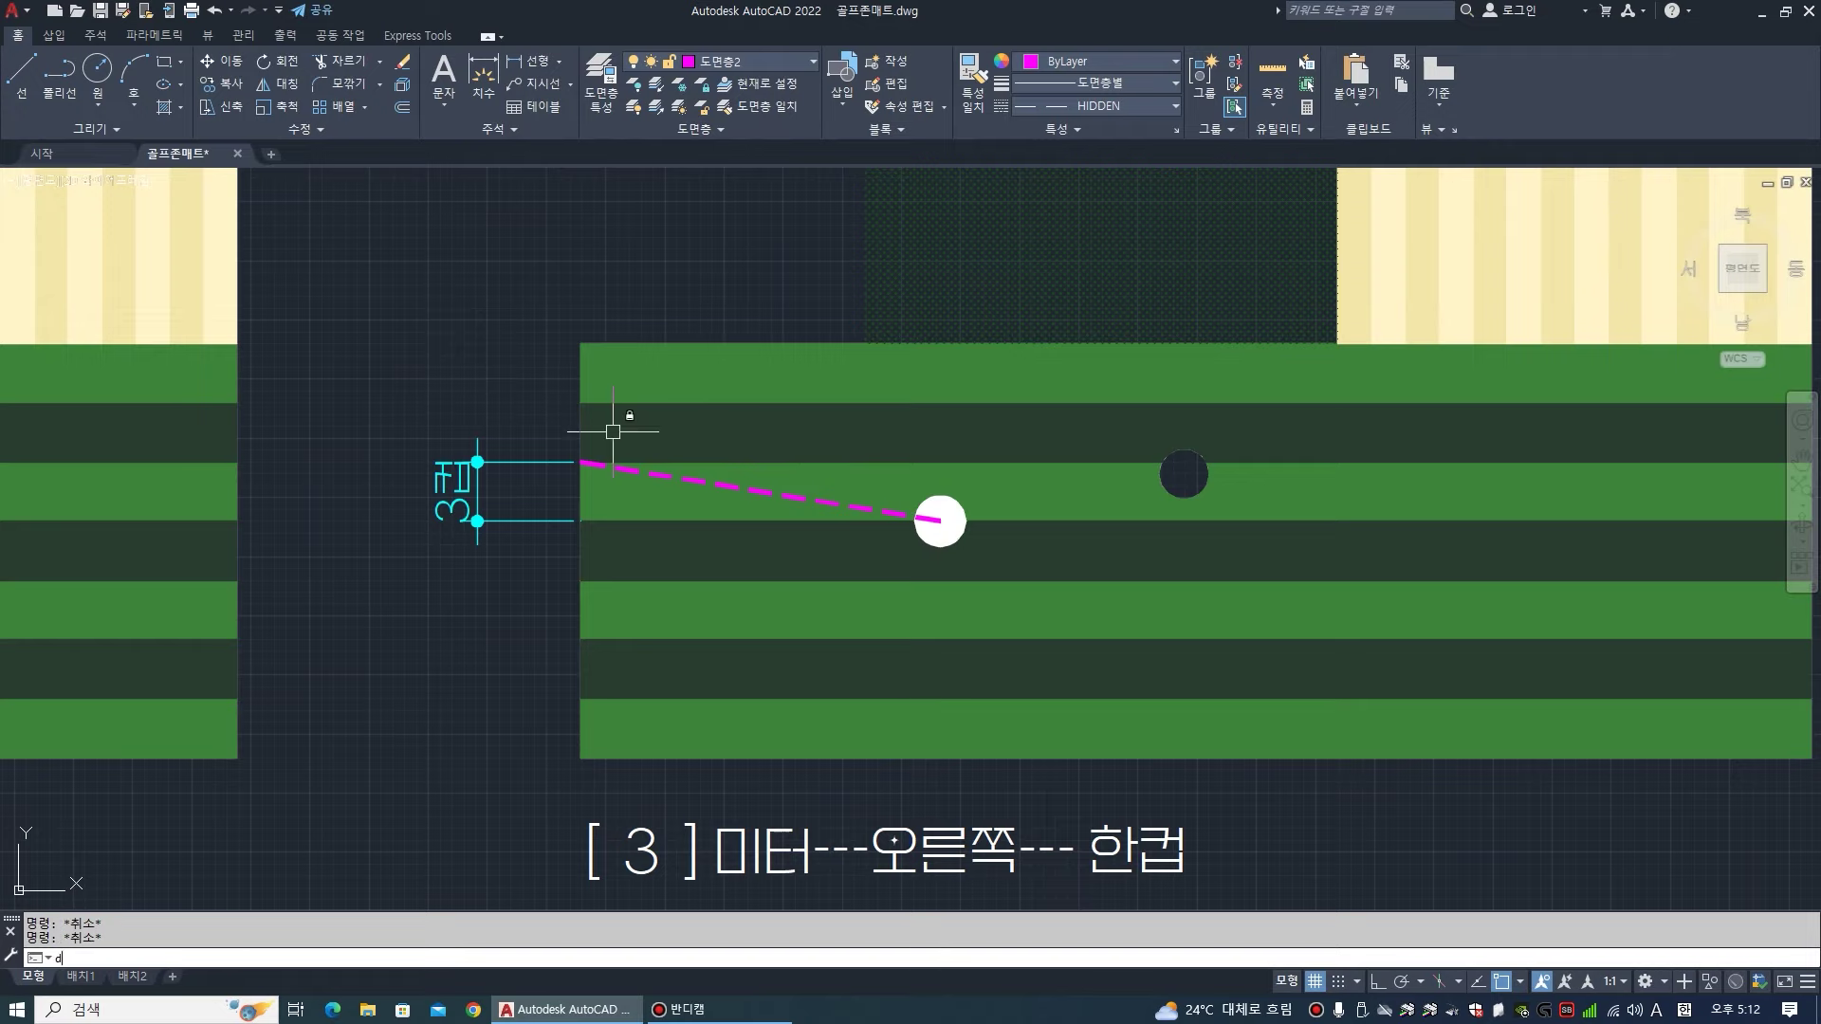
pyautogui.write('R')
pyautogui.press('Return')
pyautogui.click(791, 440)
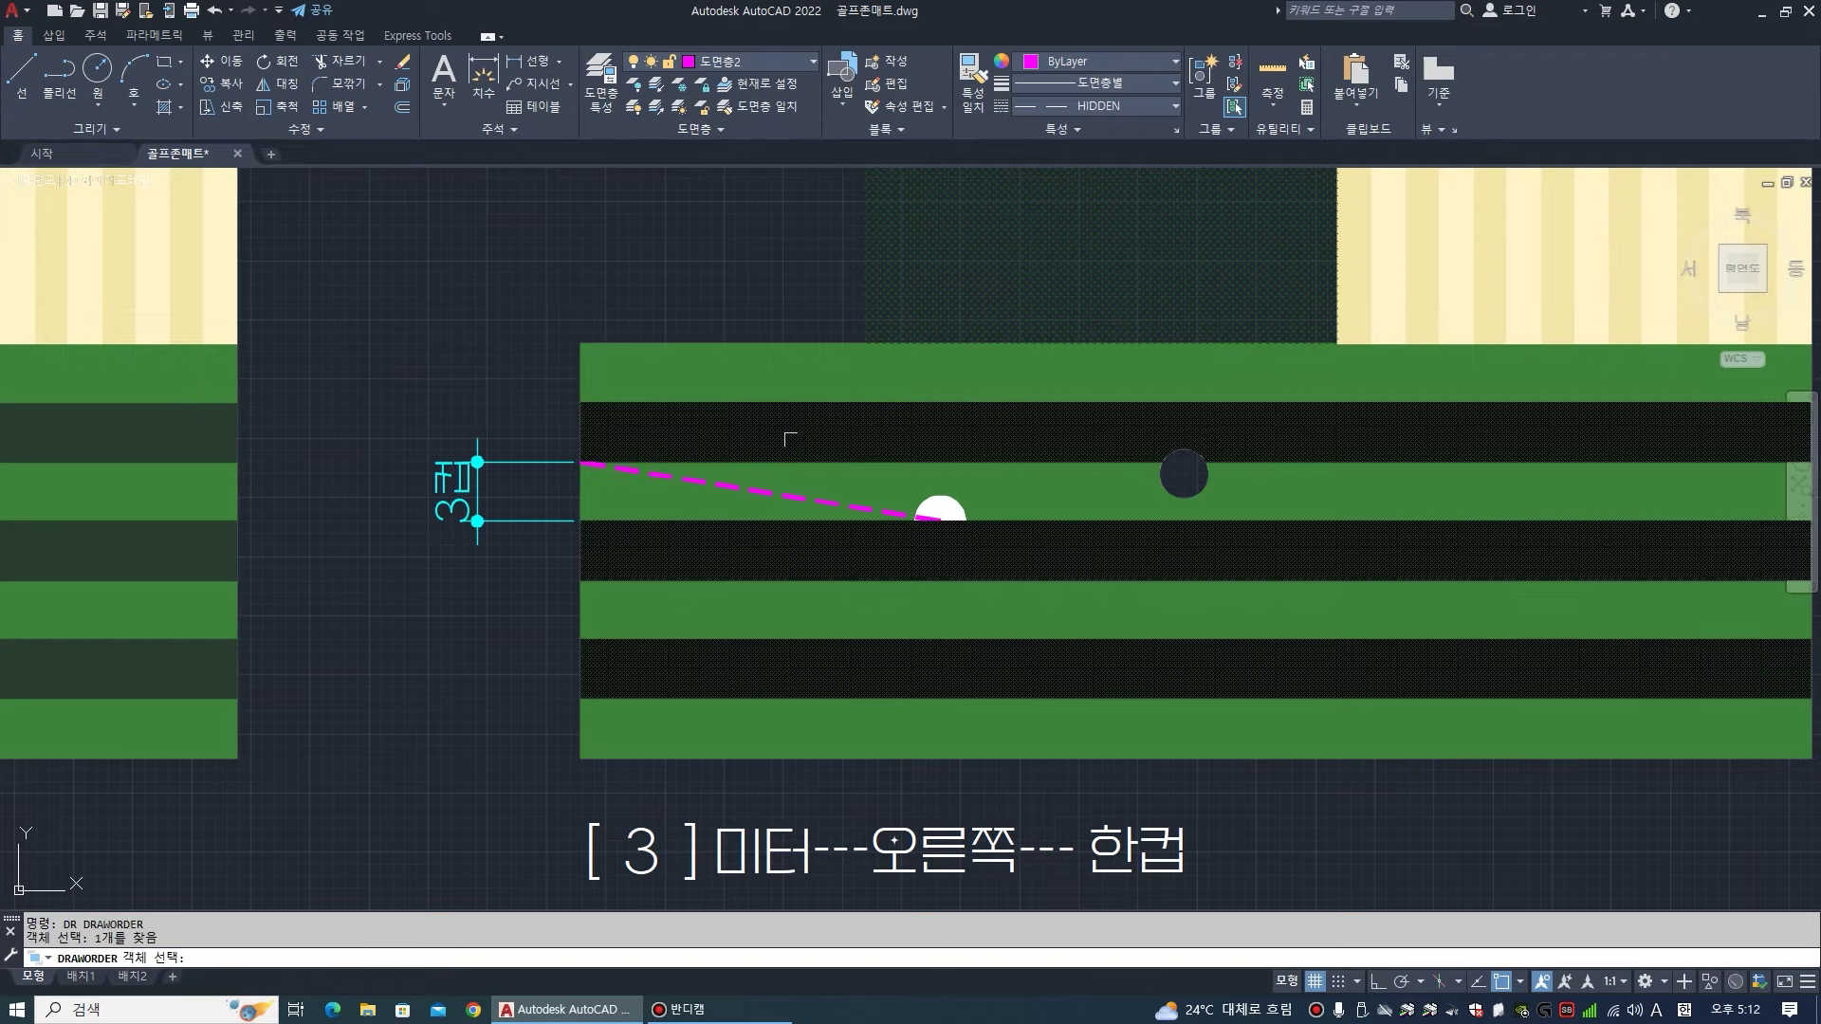
pyautogui.press('Escape')
# - Draw the trial line from the ball's centre to the first dark stripe's upper corner again, and erase it
pyautogui.write('l')
pyautogui.press('Return')
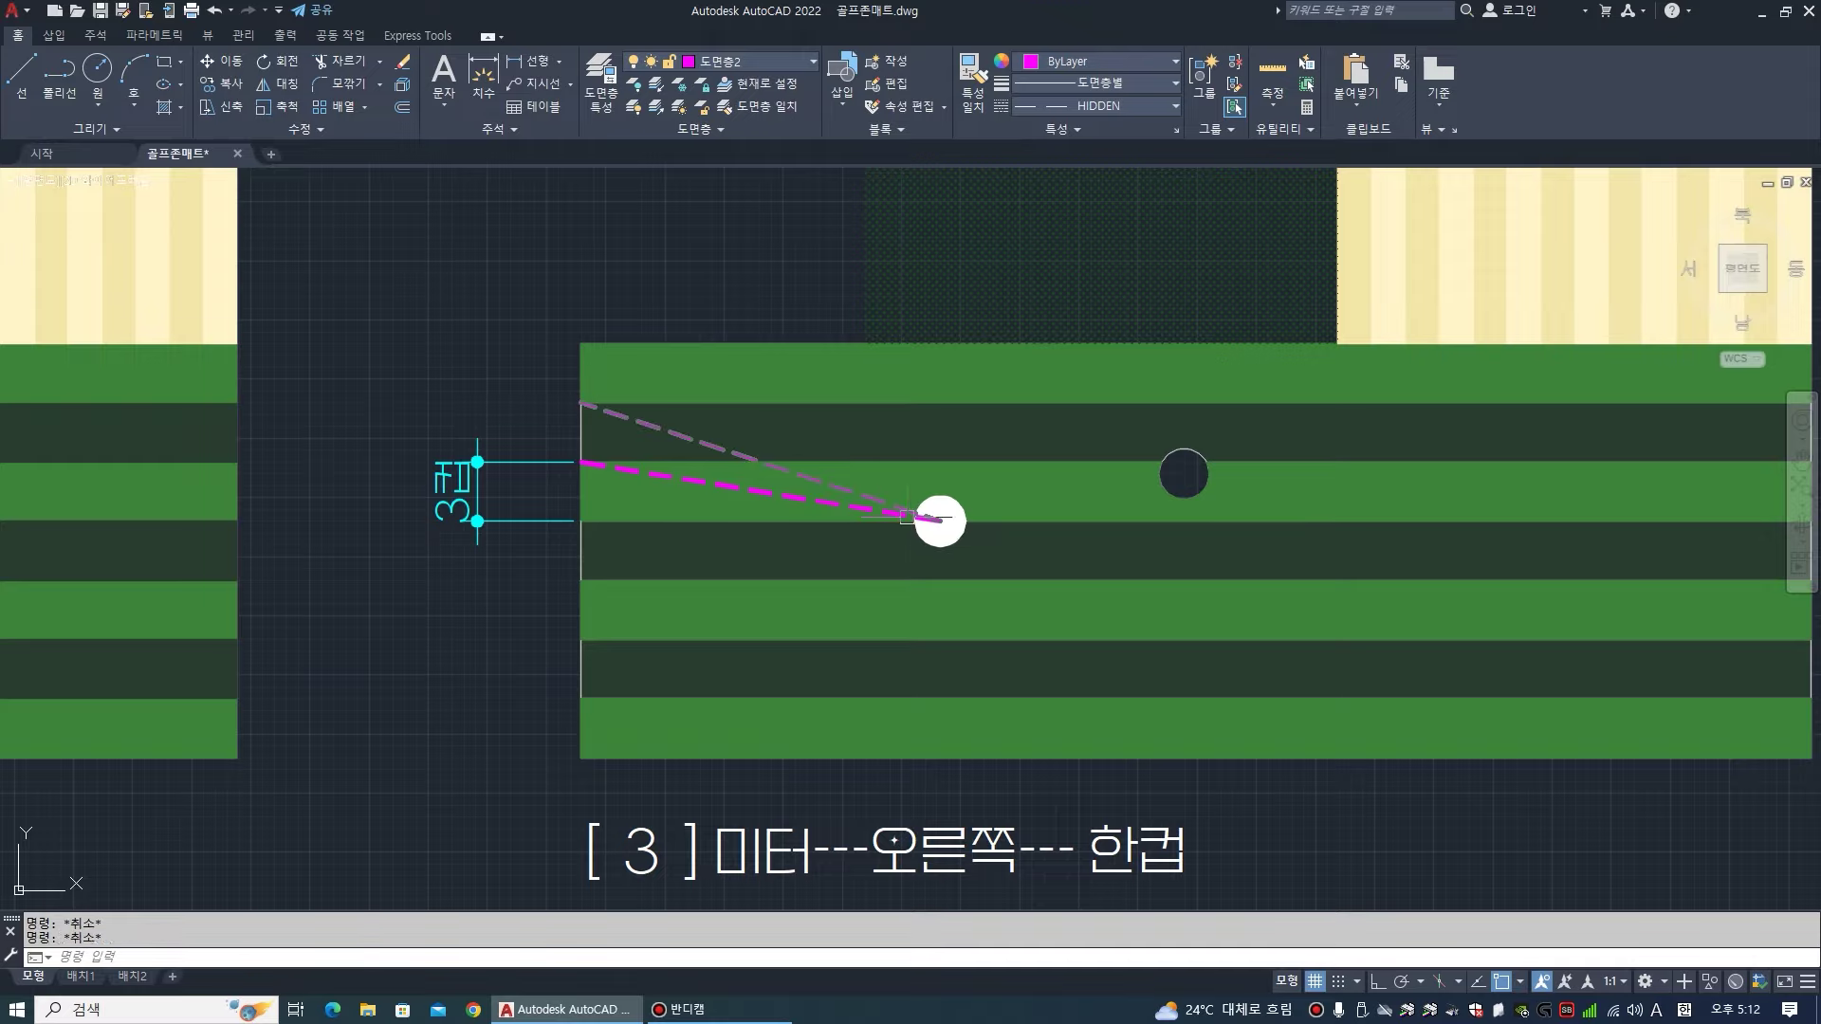
pyautogui.click(940, 521)
pyautogui.click(581, 462)
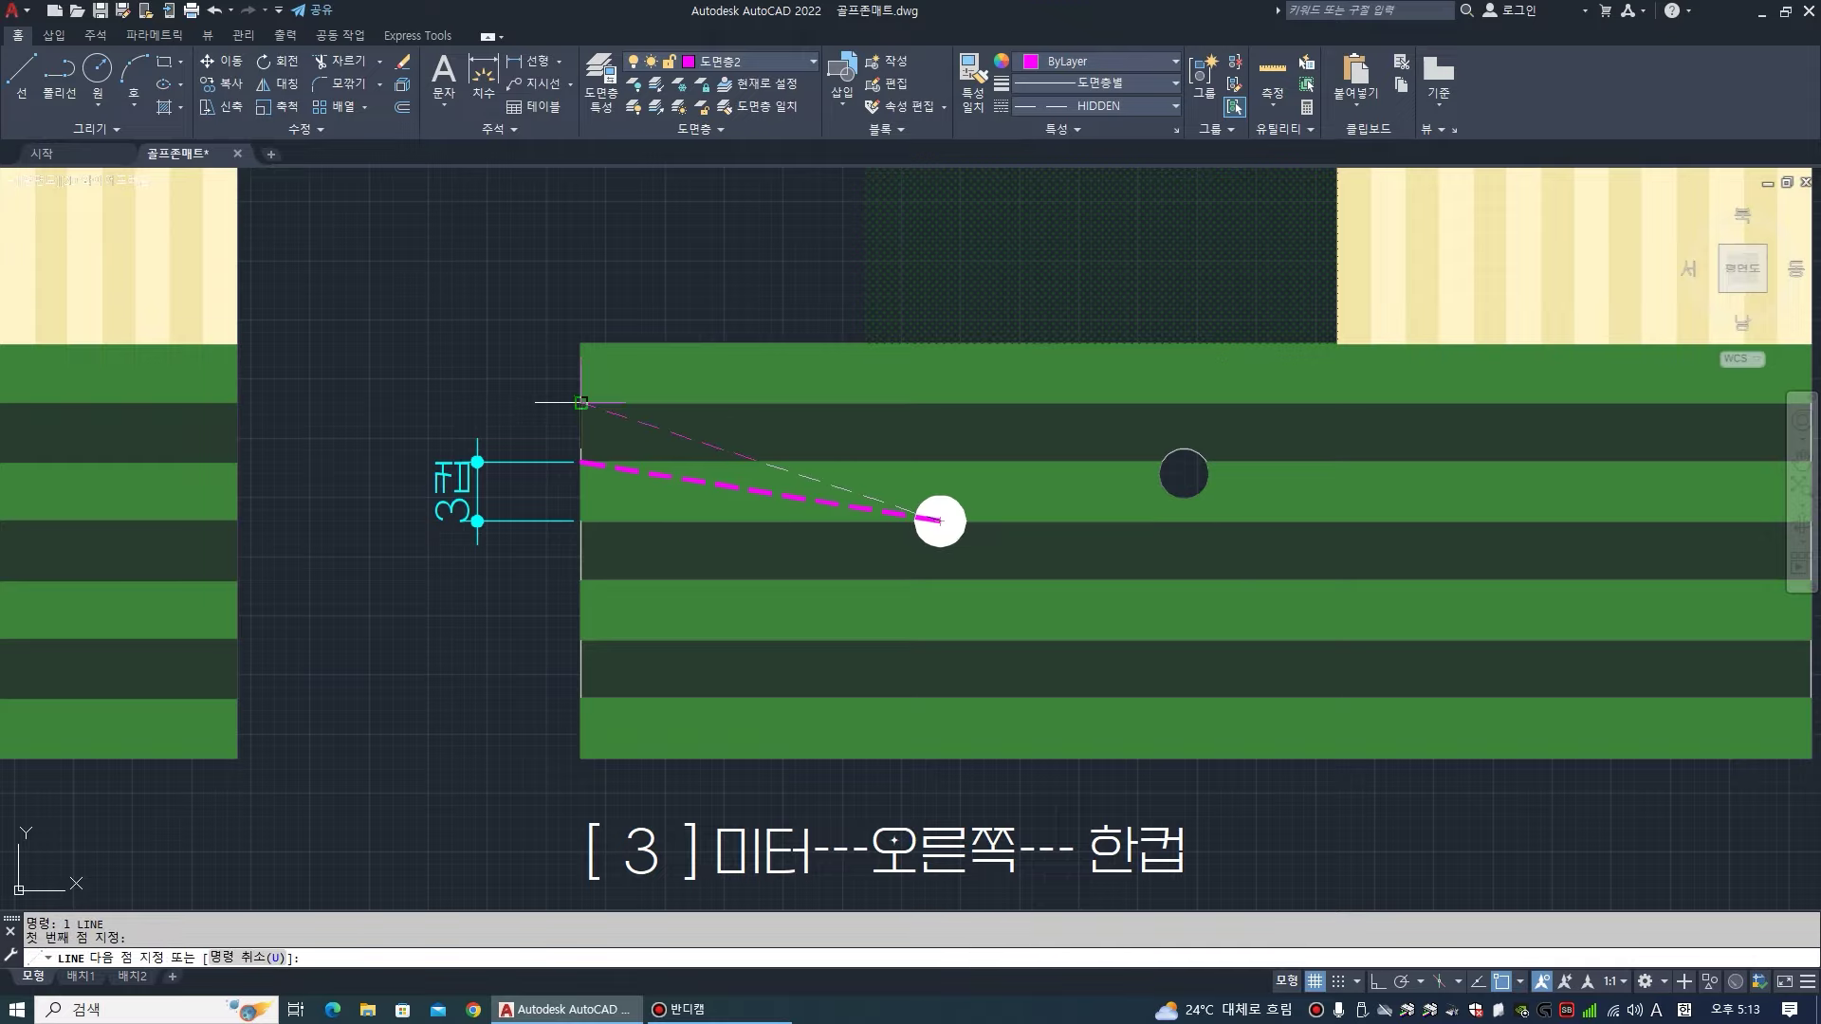
pyautogui.press('Return')
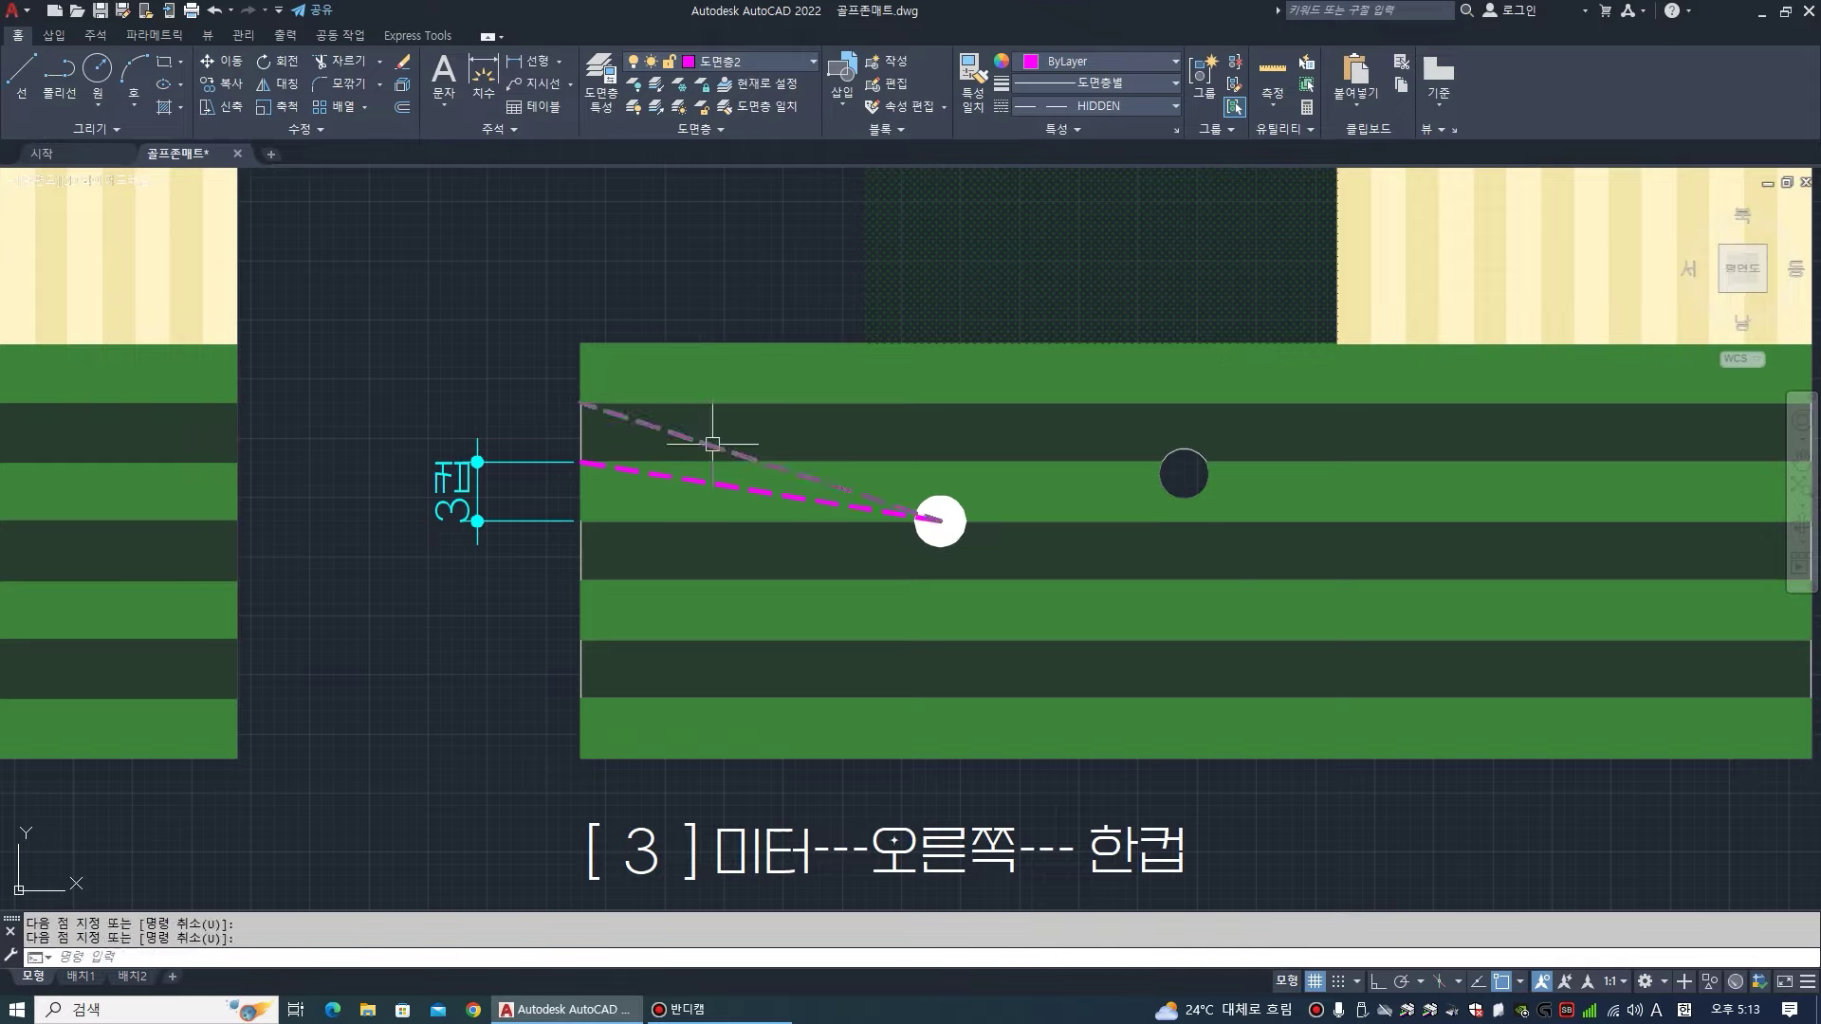
pyautogui.click(715, 443)
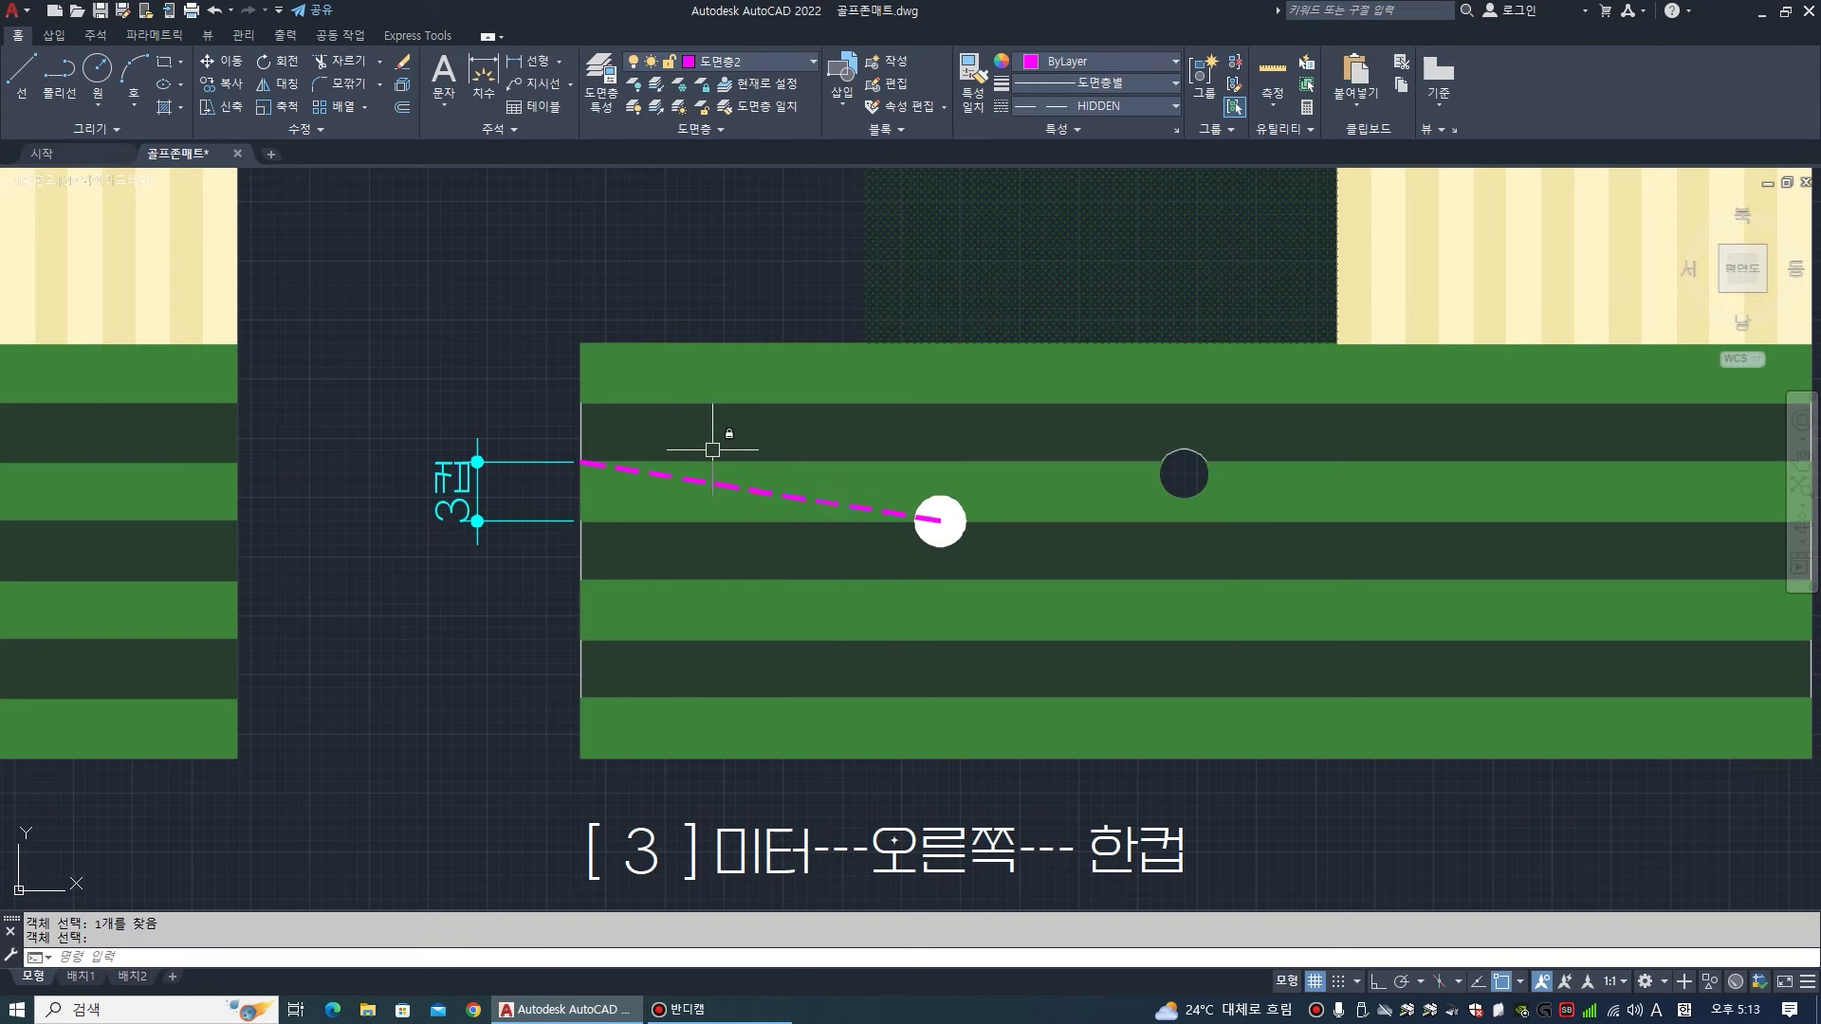
# - Change the distance number in the caption below the mat to 4 metres
pyautogui.scroll(-2, 749, 455)
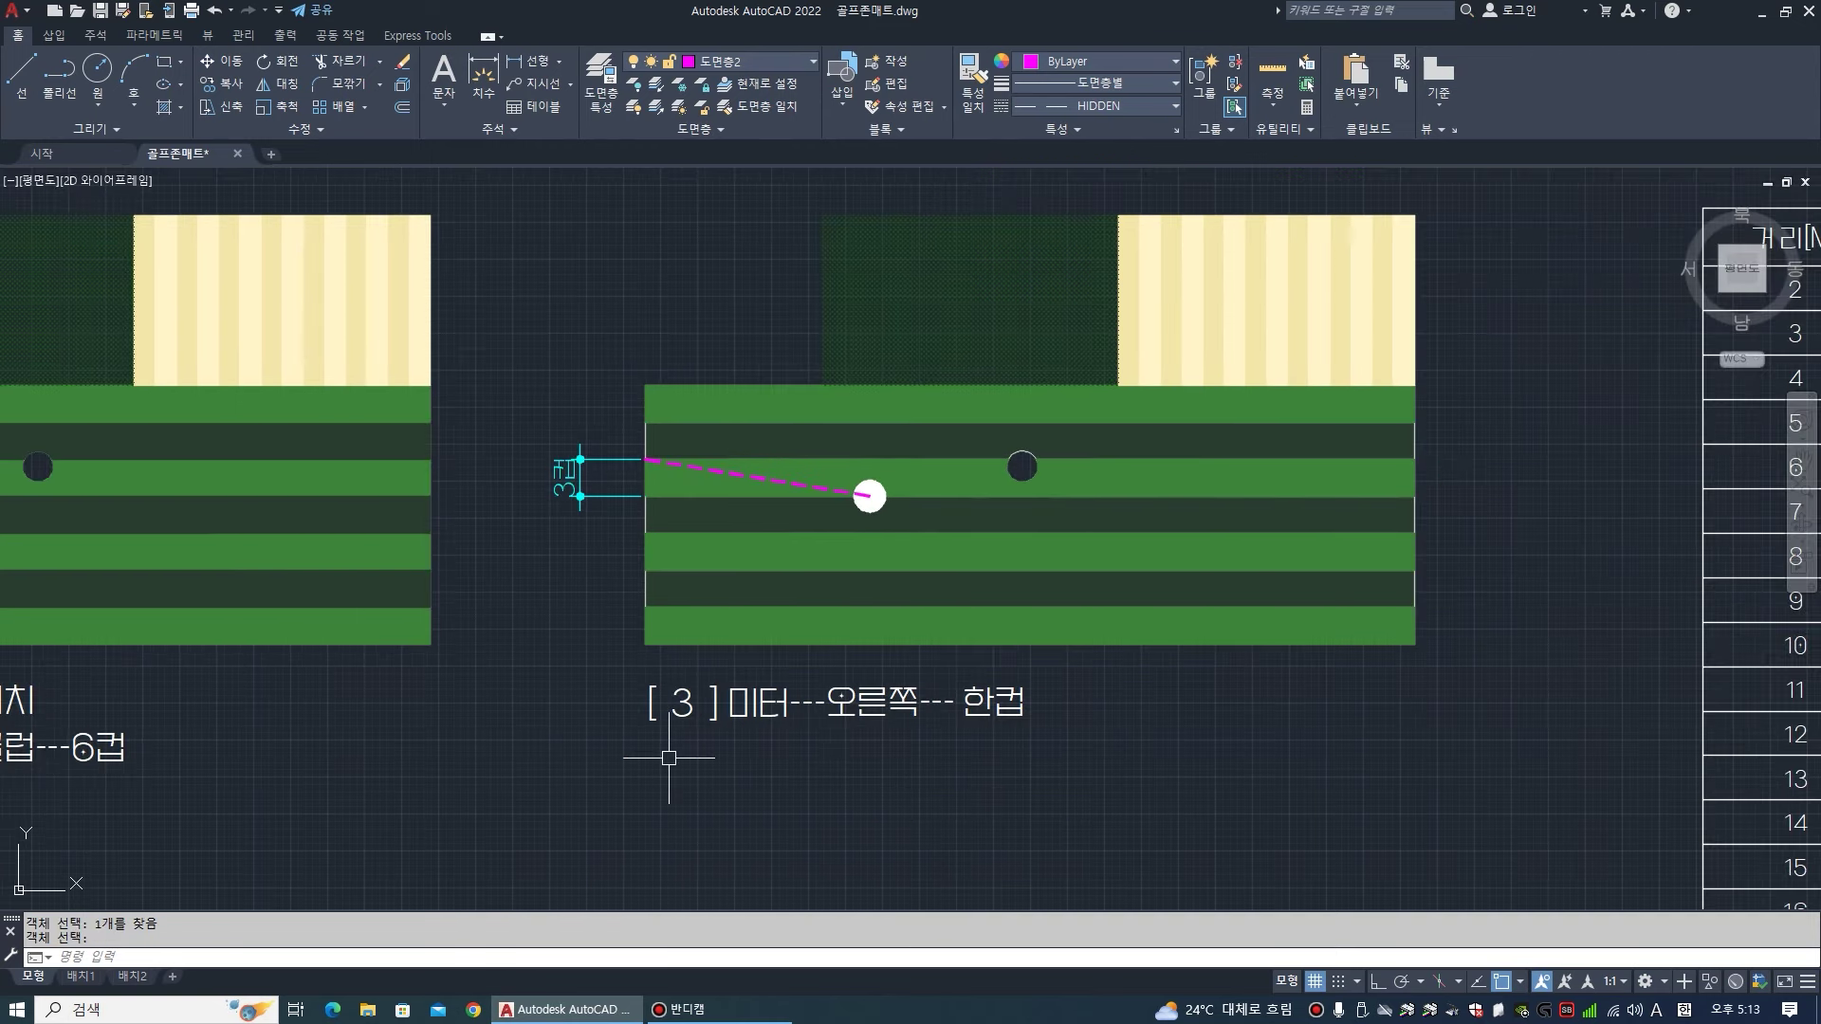
pyautogui.write('ed')
pyautogui.press('Return')
pyautogui.click(681, 702)
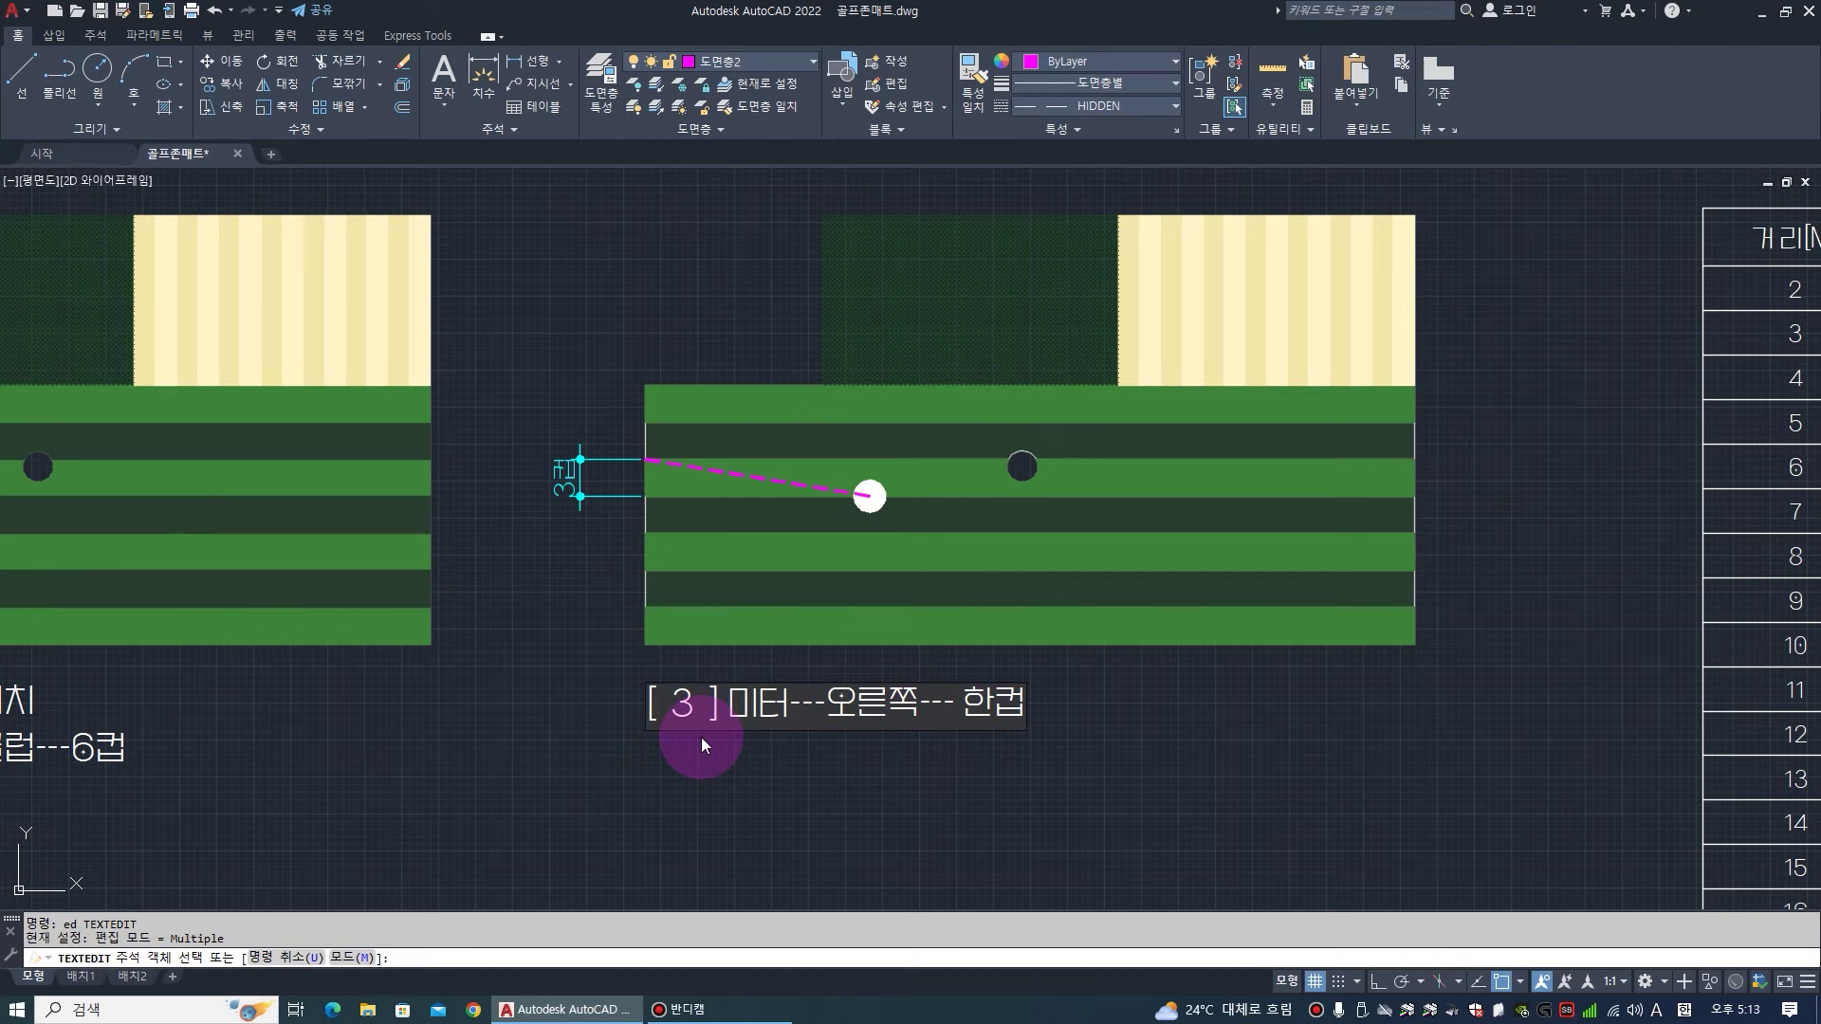
pyautogui.write('4')
pyautogui.click(702, 737)
pyautogui.press('Escape')
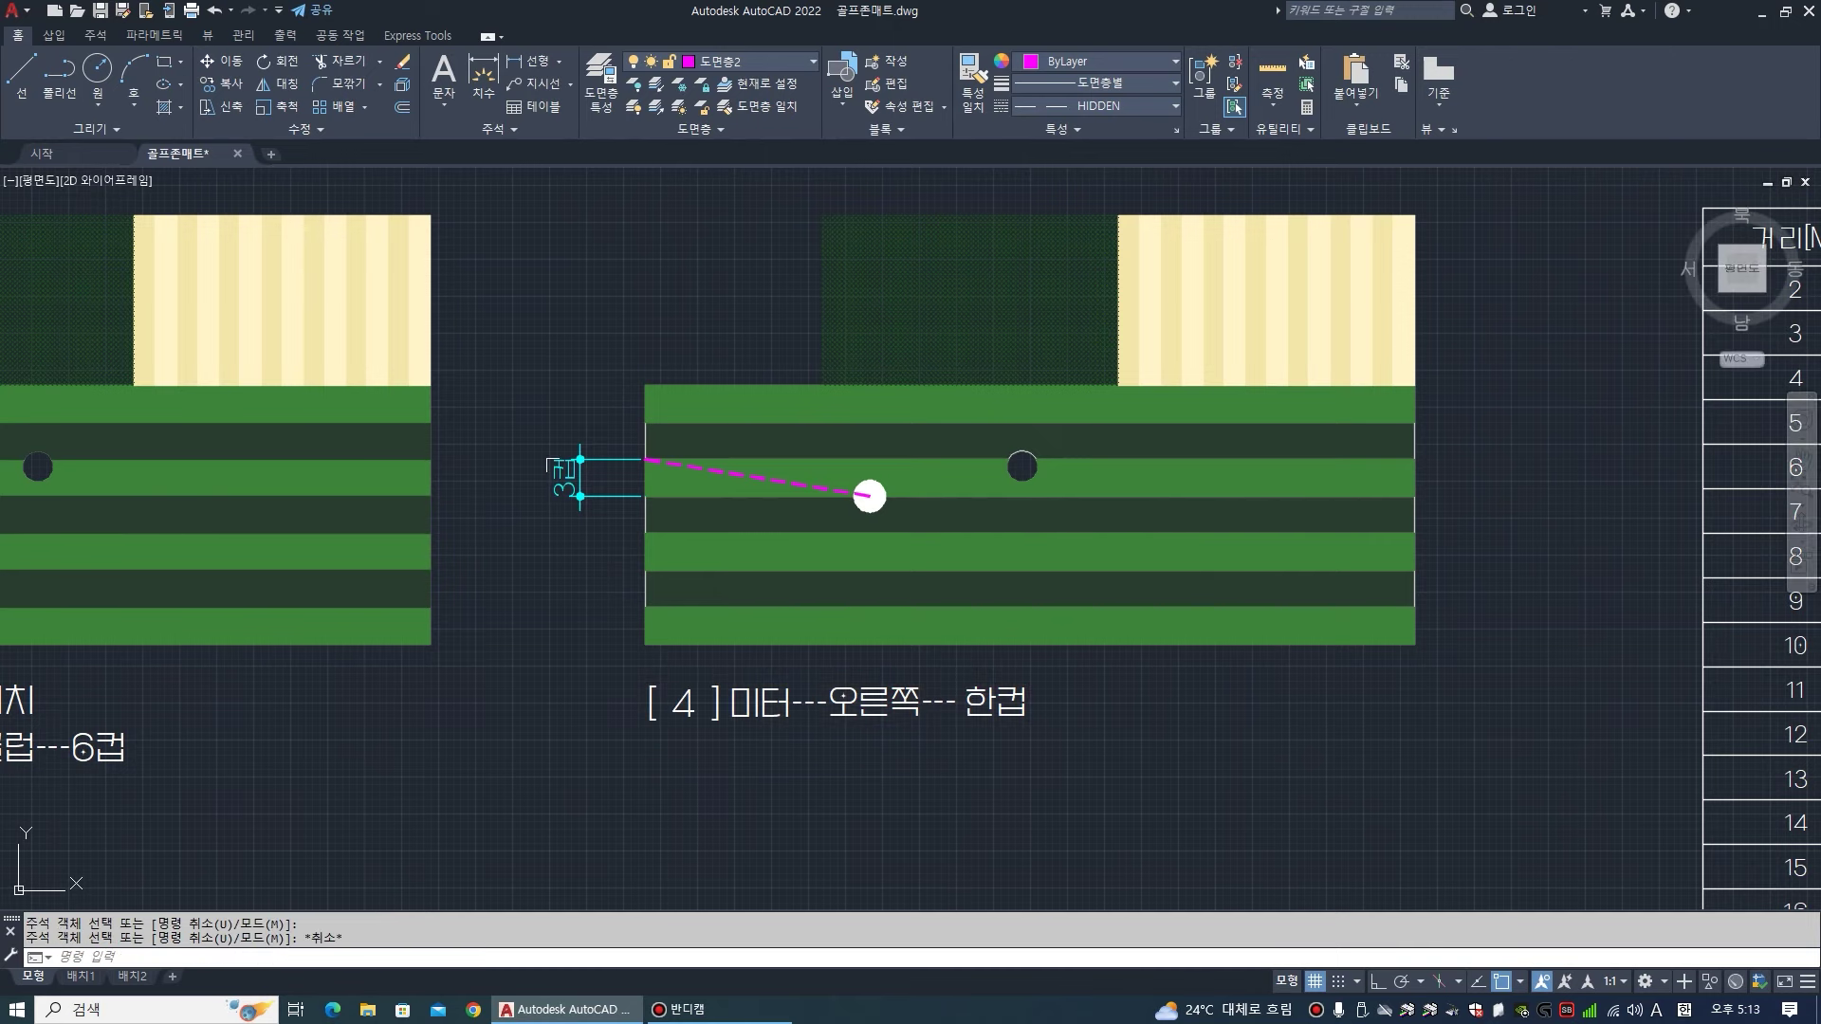
# - Change the cup-offset dimension text beside the mat's left edge to 4컵
pyautogui.press('Return')
pyautogui.scroll(2, 560, 477)
pyautogui.click(544, 484)
pyautogui.press('Delete')
pyautogui.write('4')
pyautogui.click(1203, 93)
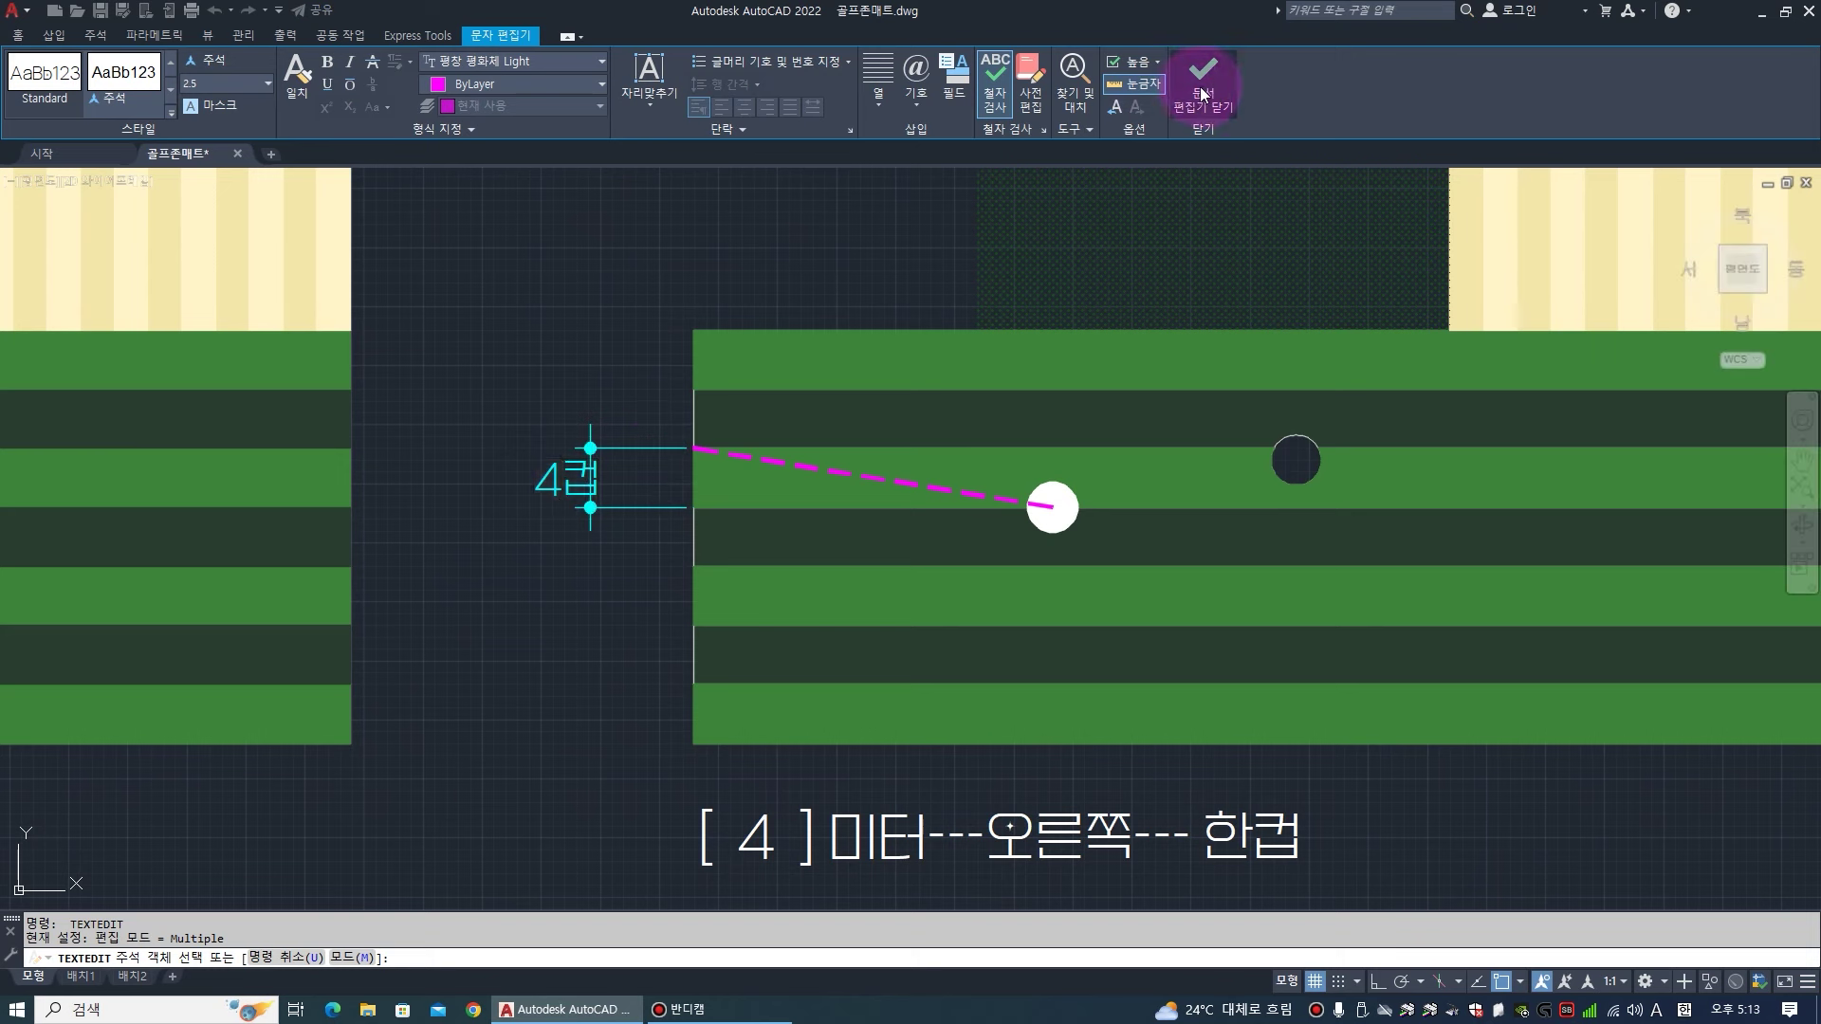
pyautogui.press('Escape')
pyautogui.press('Escape')
pyautogui.scroll(-1, 724, 489)
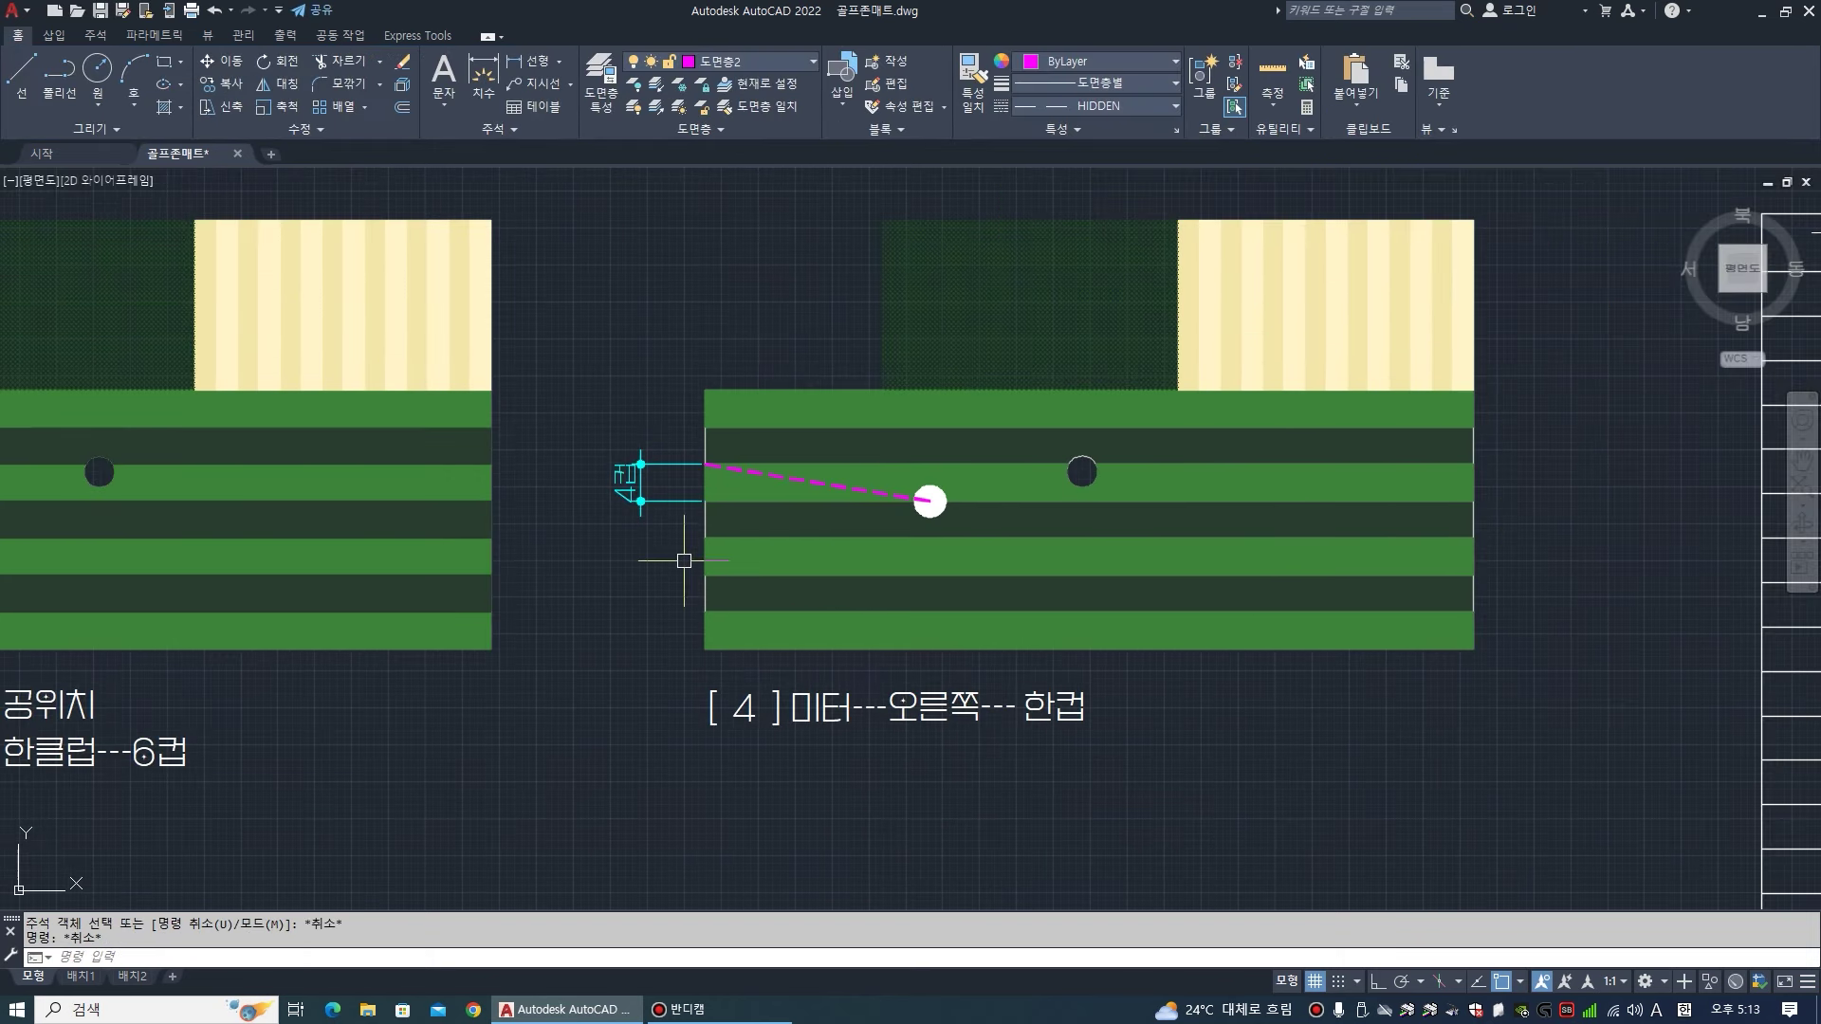
# - Draw a trial line from the white ball's centre to the mat's left edge, midway across the dimensioned green stripe
pyautogui.scroll(2, 853, 525)
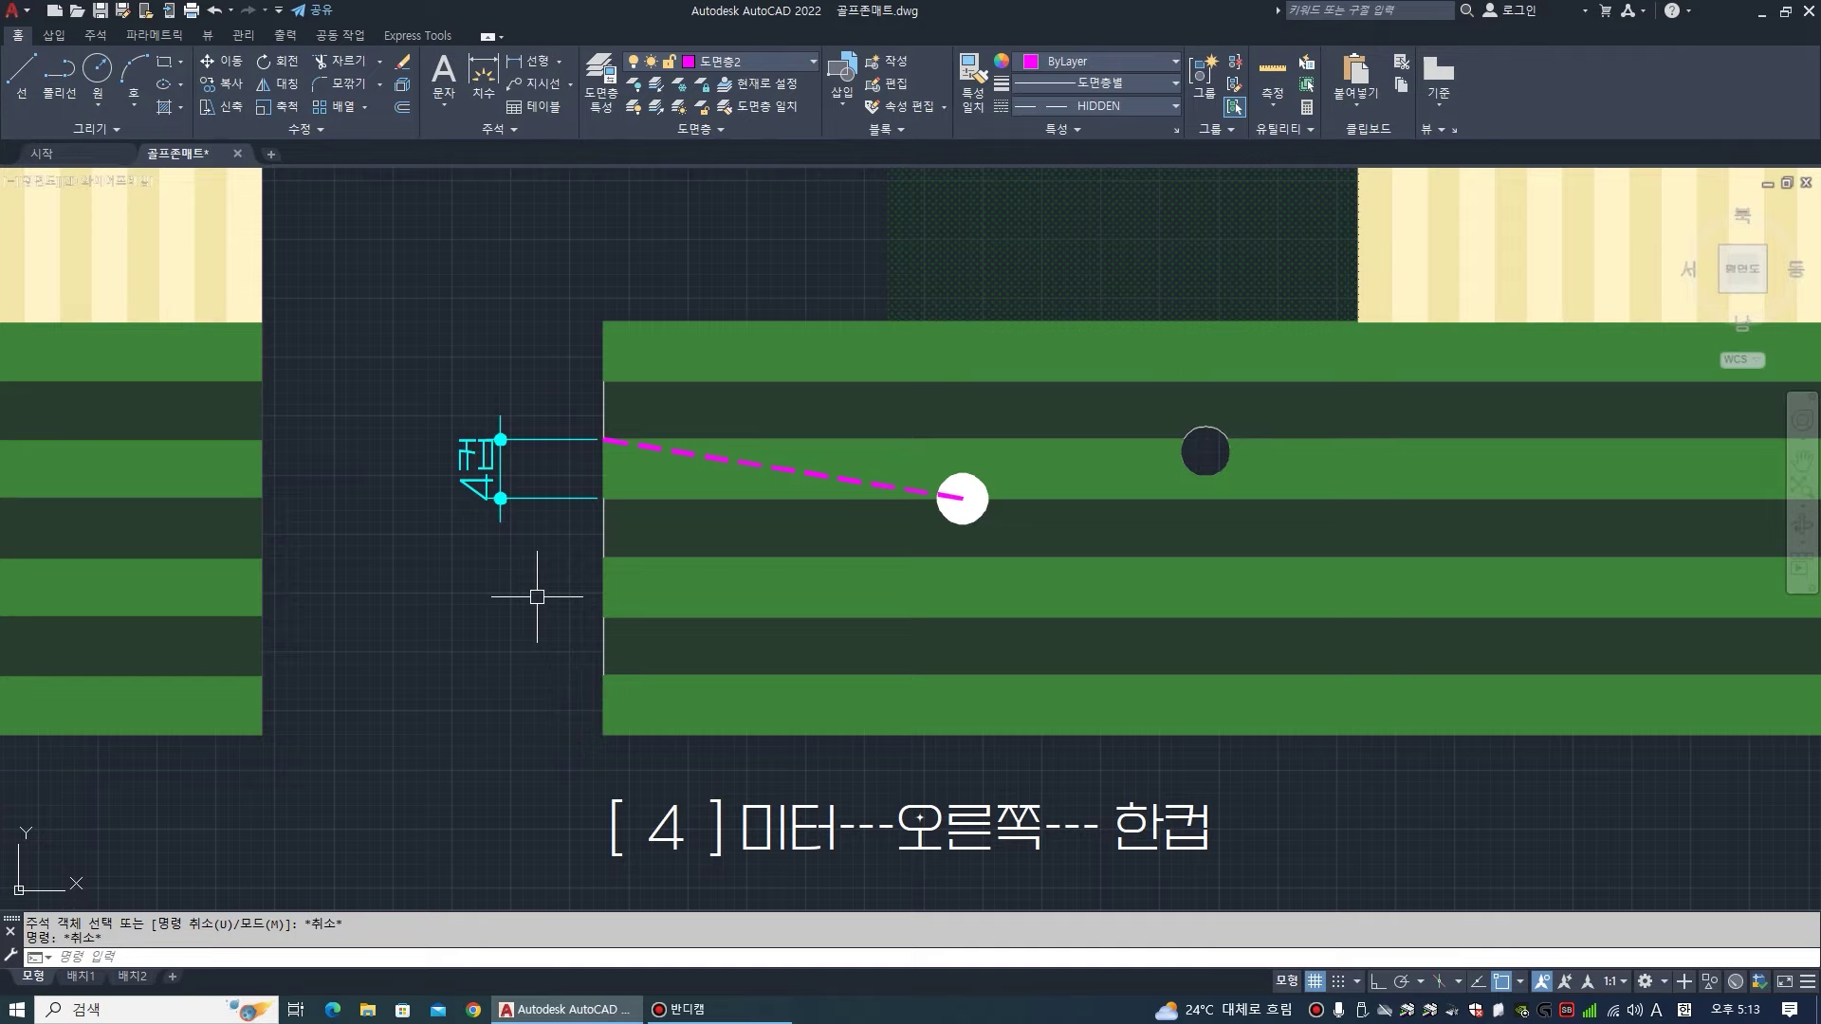
pyautogui.press('Return')
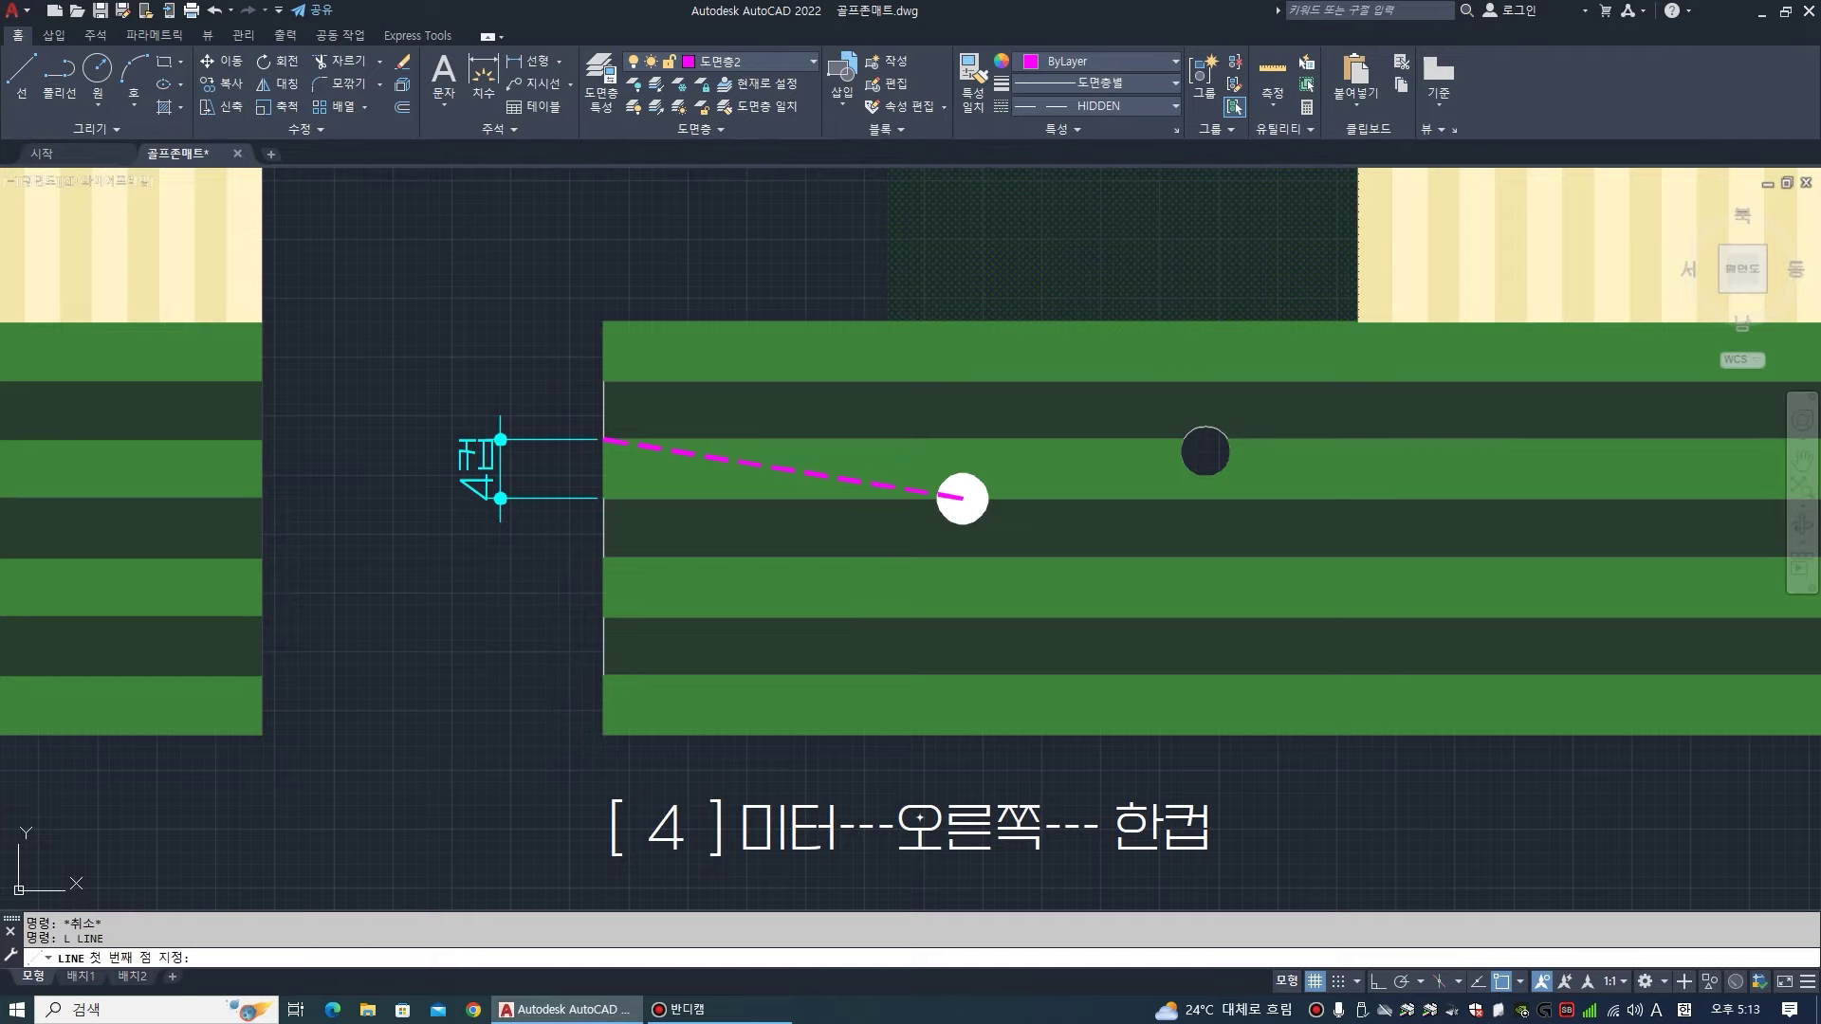
pyautogui.click(962, 498)
pyautogui.click(605, 440)
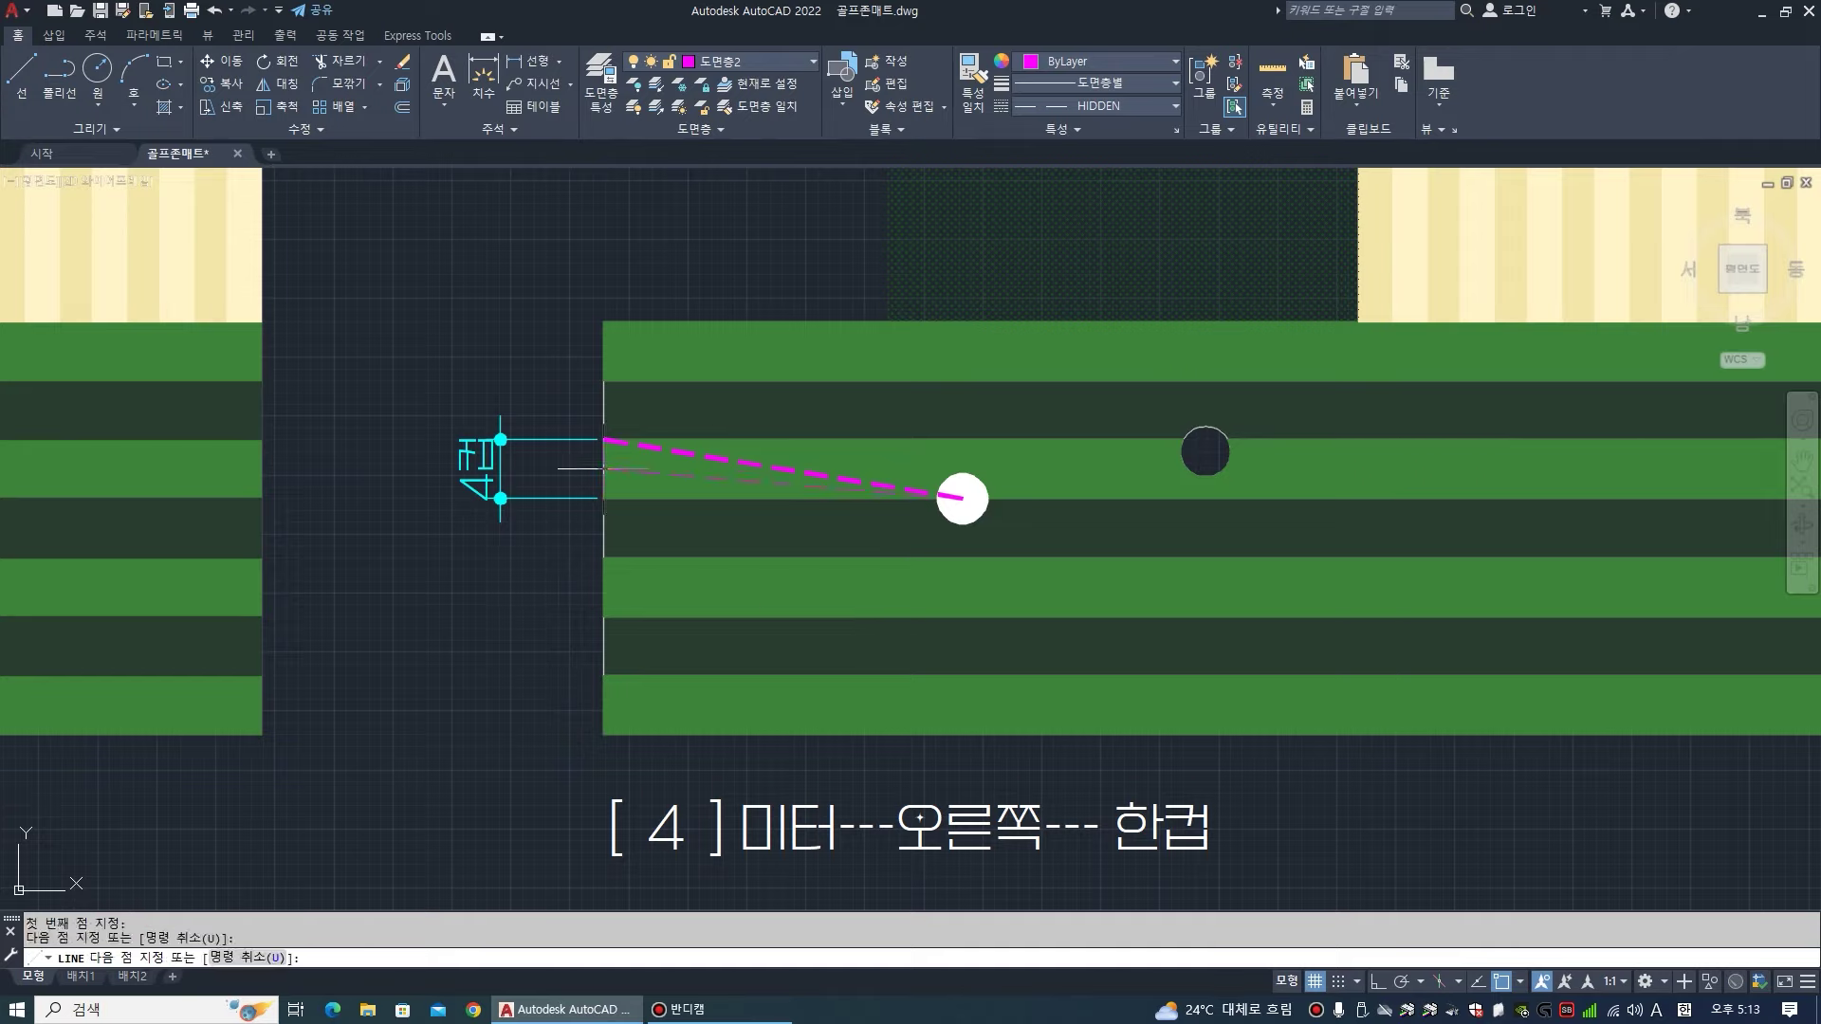
pyautogui.press('Return')
# - Try to erase the thin trial line, and undo the erasure of the thick magenta aim line
pyautogui.write('m')
pyautogui.press('Return')
pyautogui.write('l')
pyautogui.press('Return')
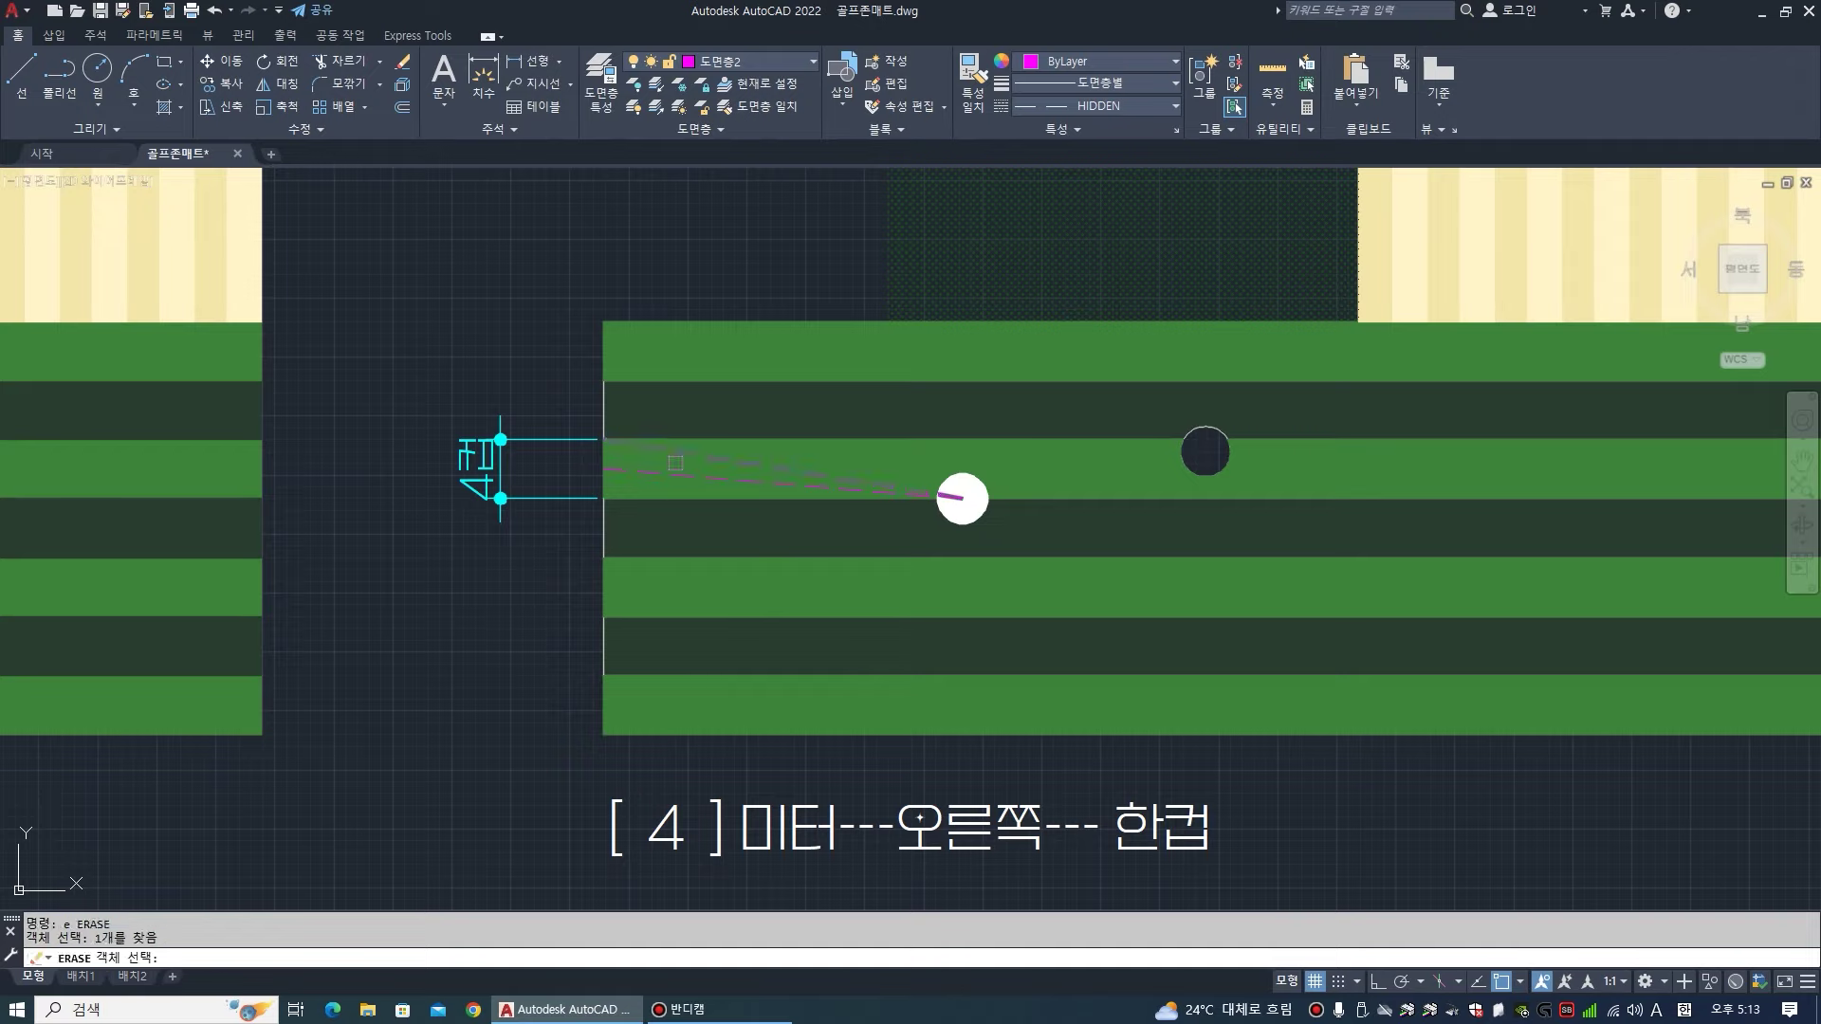
pyautogui.press('BackSpace')
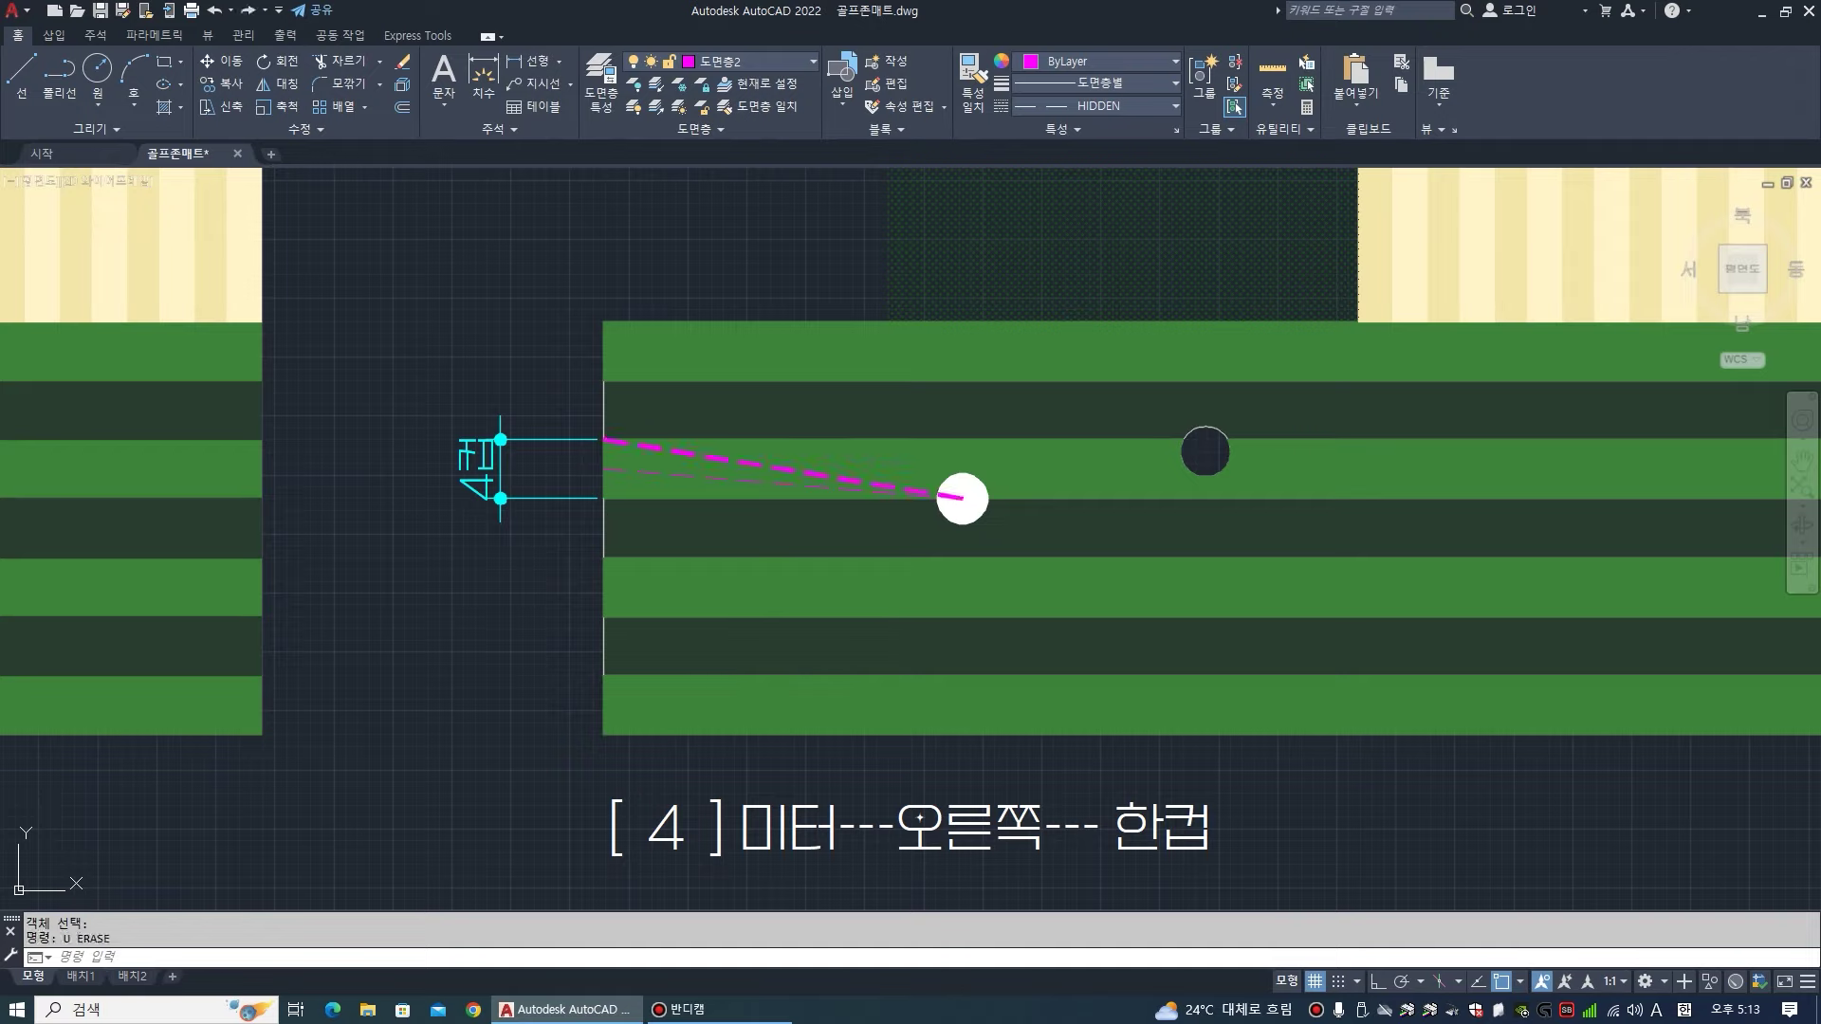
# - Draw a trial line from the ball's centre to just outside the left edge, near the dimension's lower end, and erase it
pyautogui.press('Return')
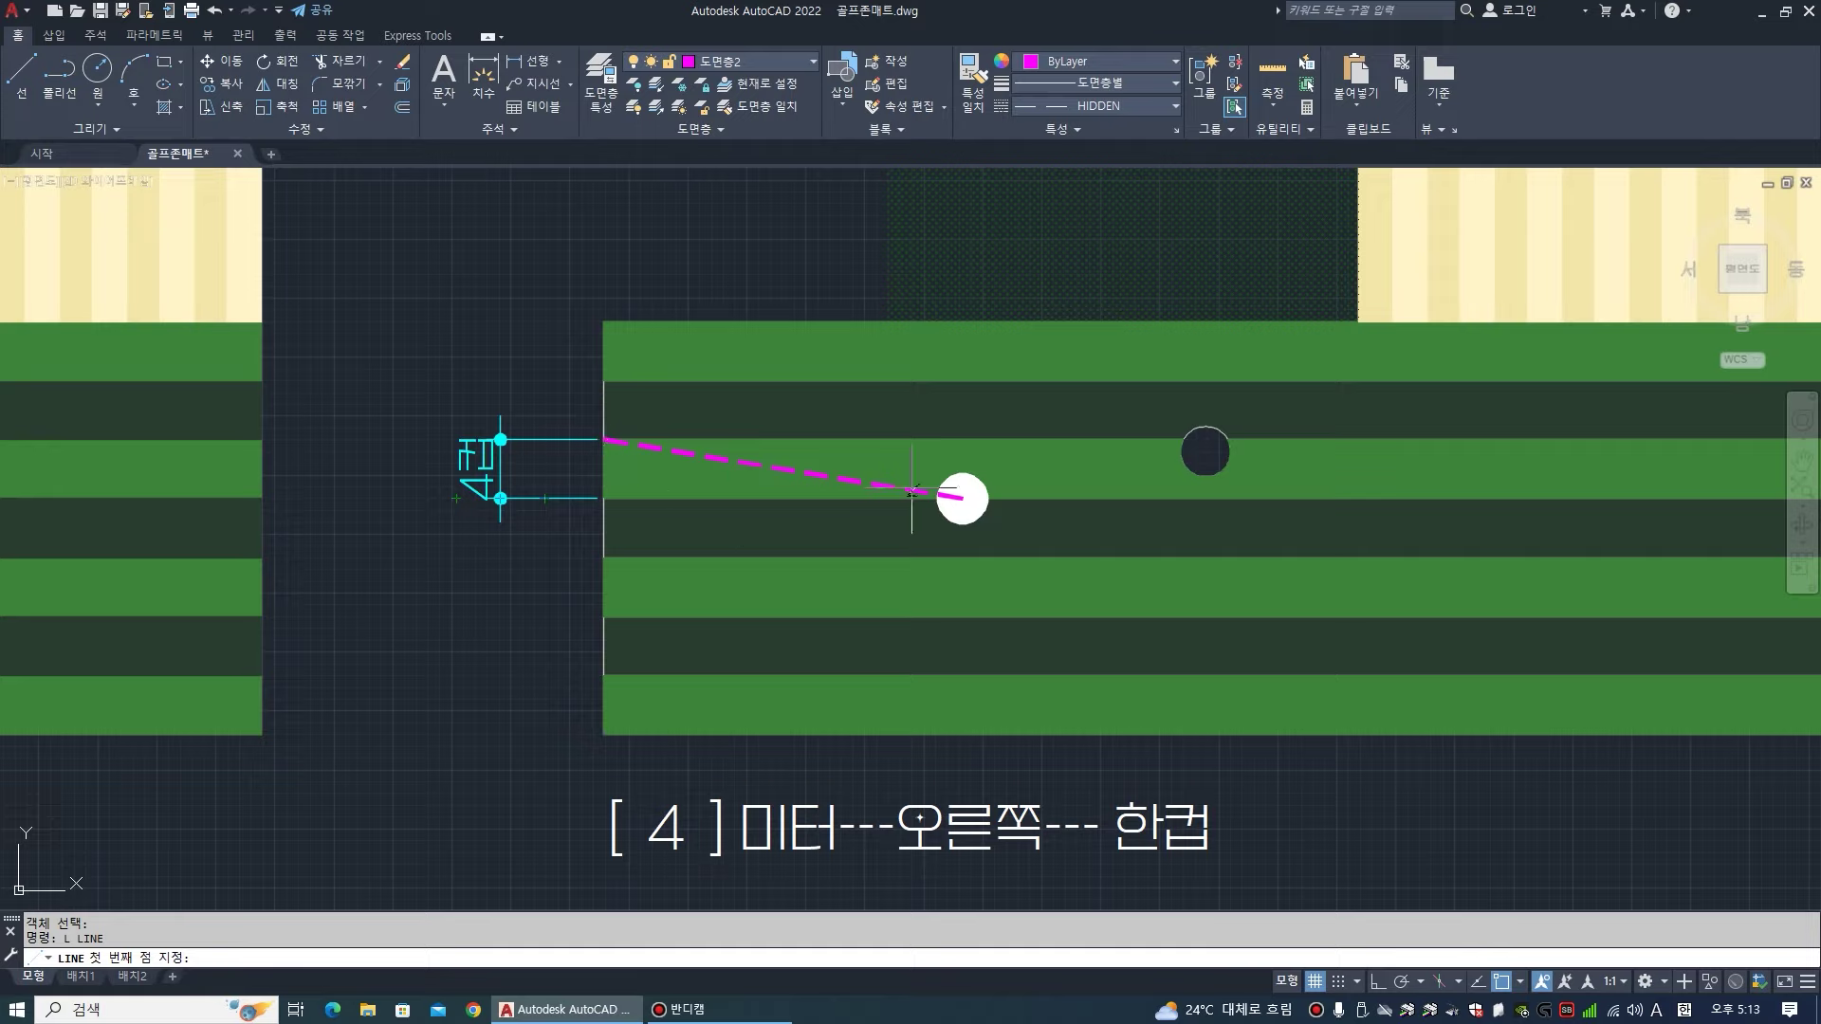
pyautogui.click(962, 497)
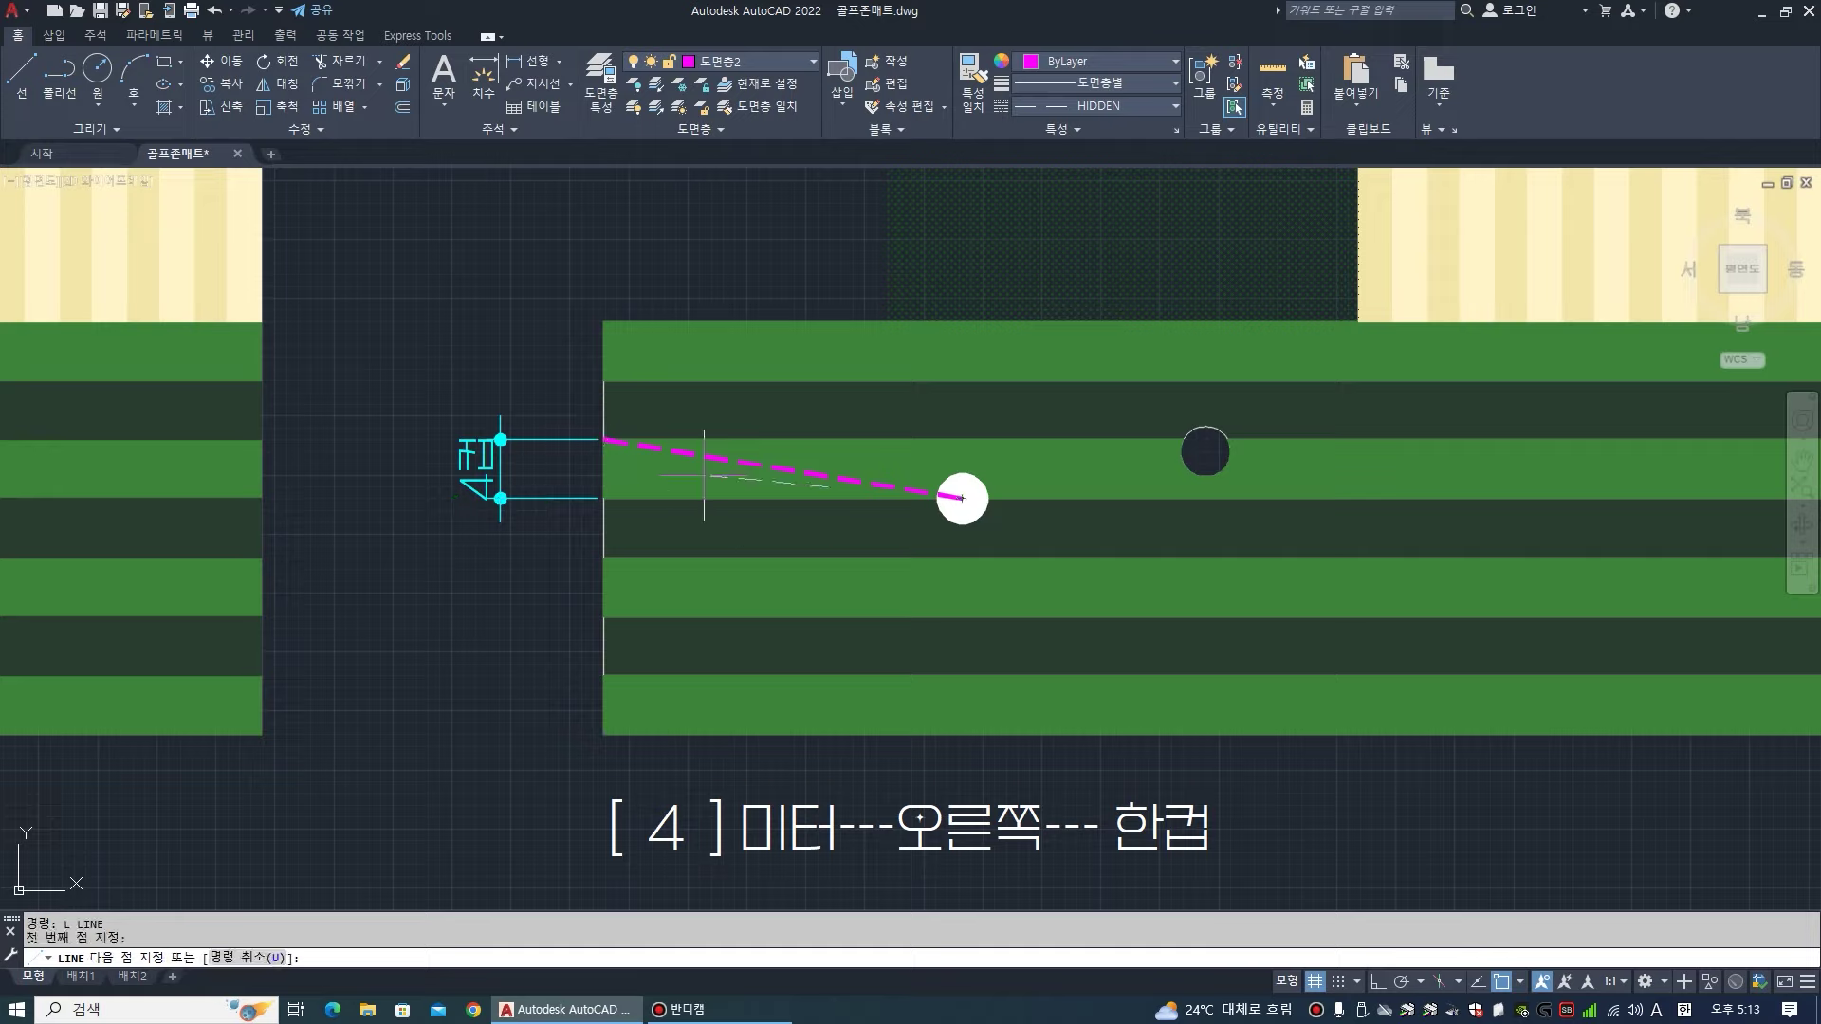
pyautogui.click(564, 484)
pyautogui.press('Return')
pyautogui.write('m')
pyautogui.press('Return')
pyautogui.click(574, 484)
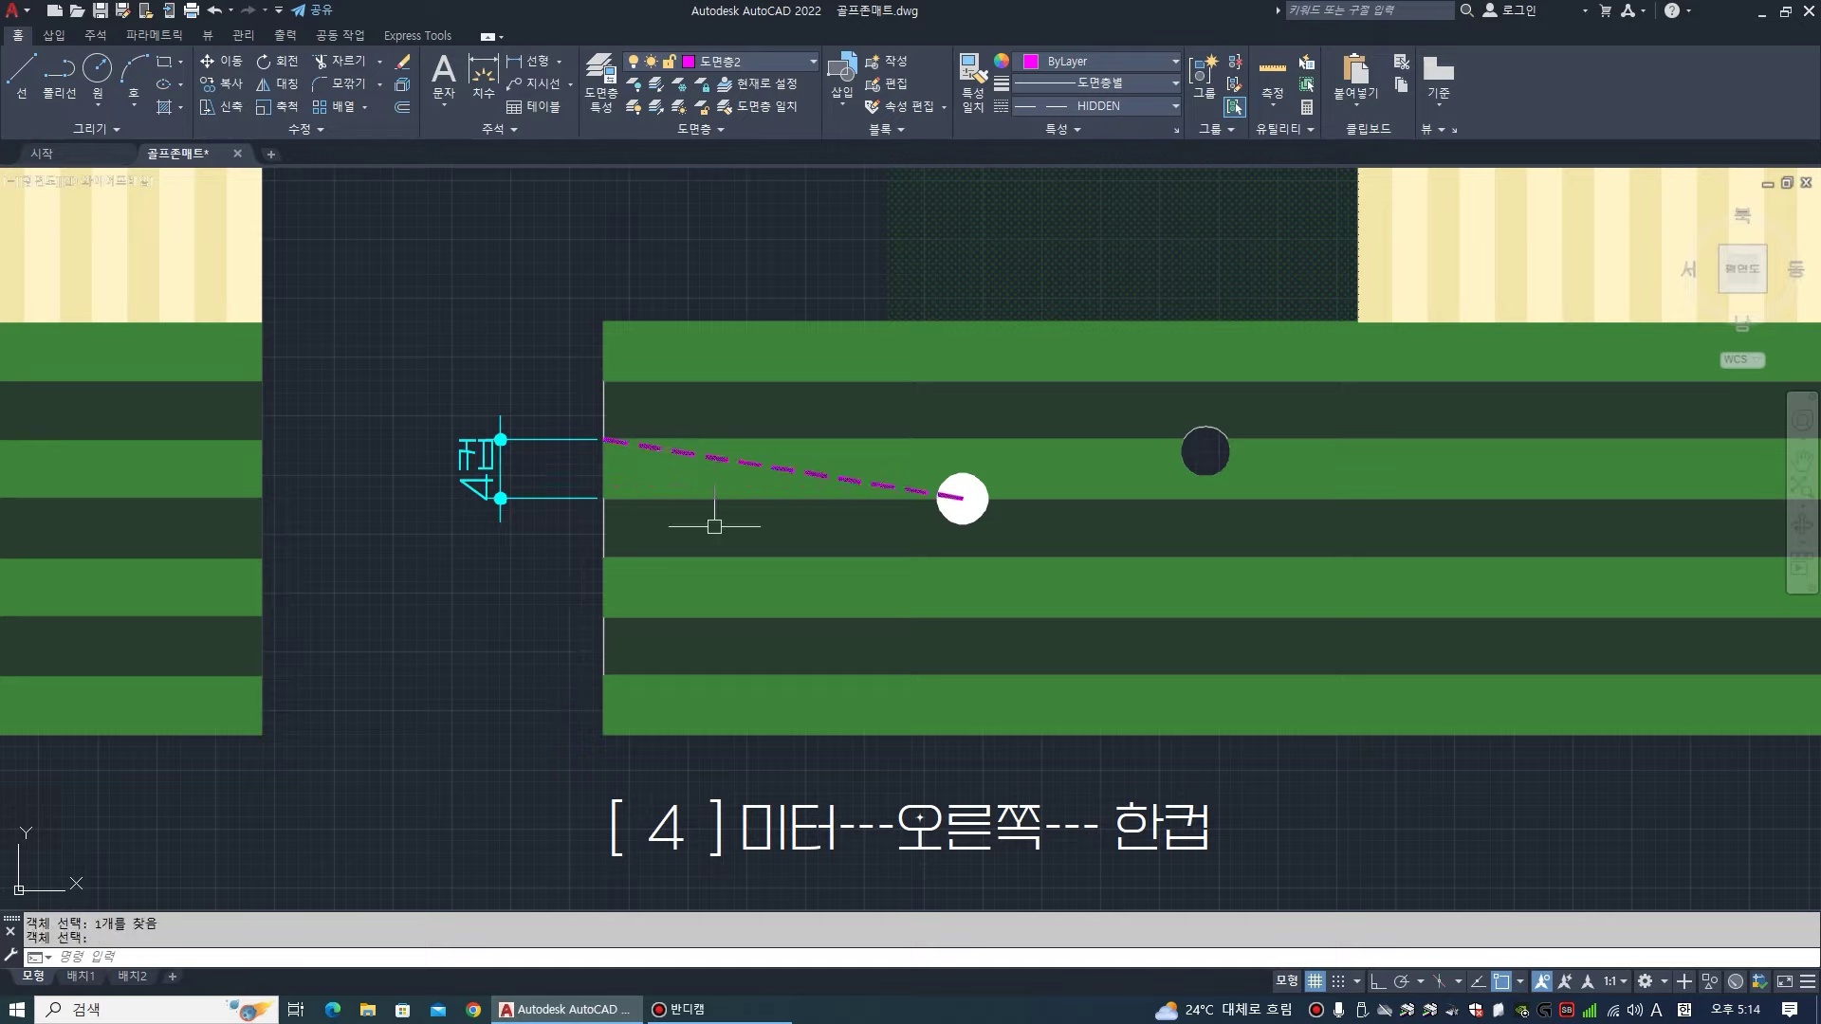
# - Draw a trial line from the ball's centre to the left edge at the middle of the green stripe below the ball, and erase it
pyautogui.write('l')
pyautogui.press('Return')
pyautogui.press('Escape')
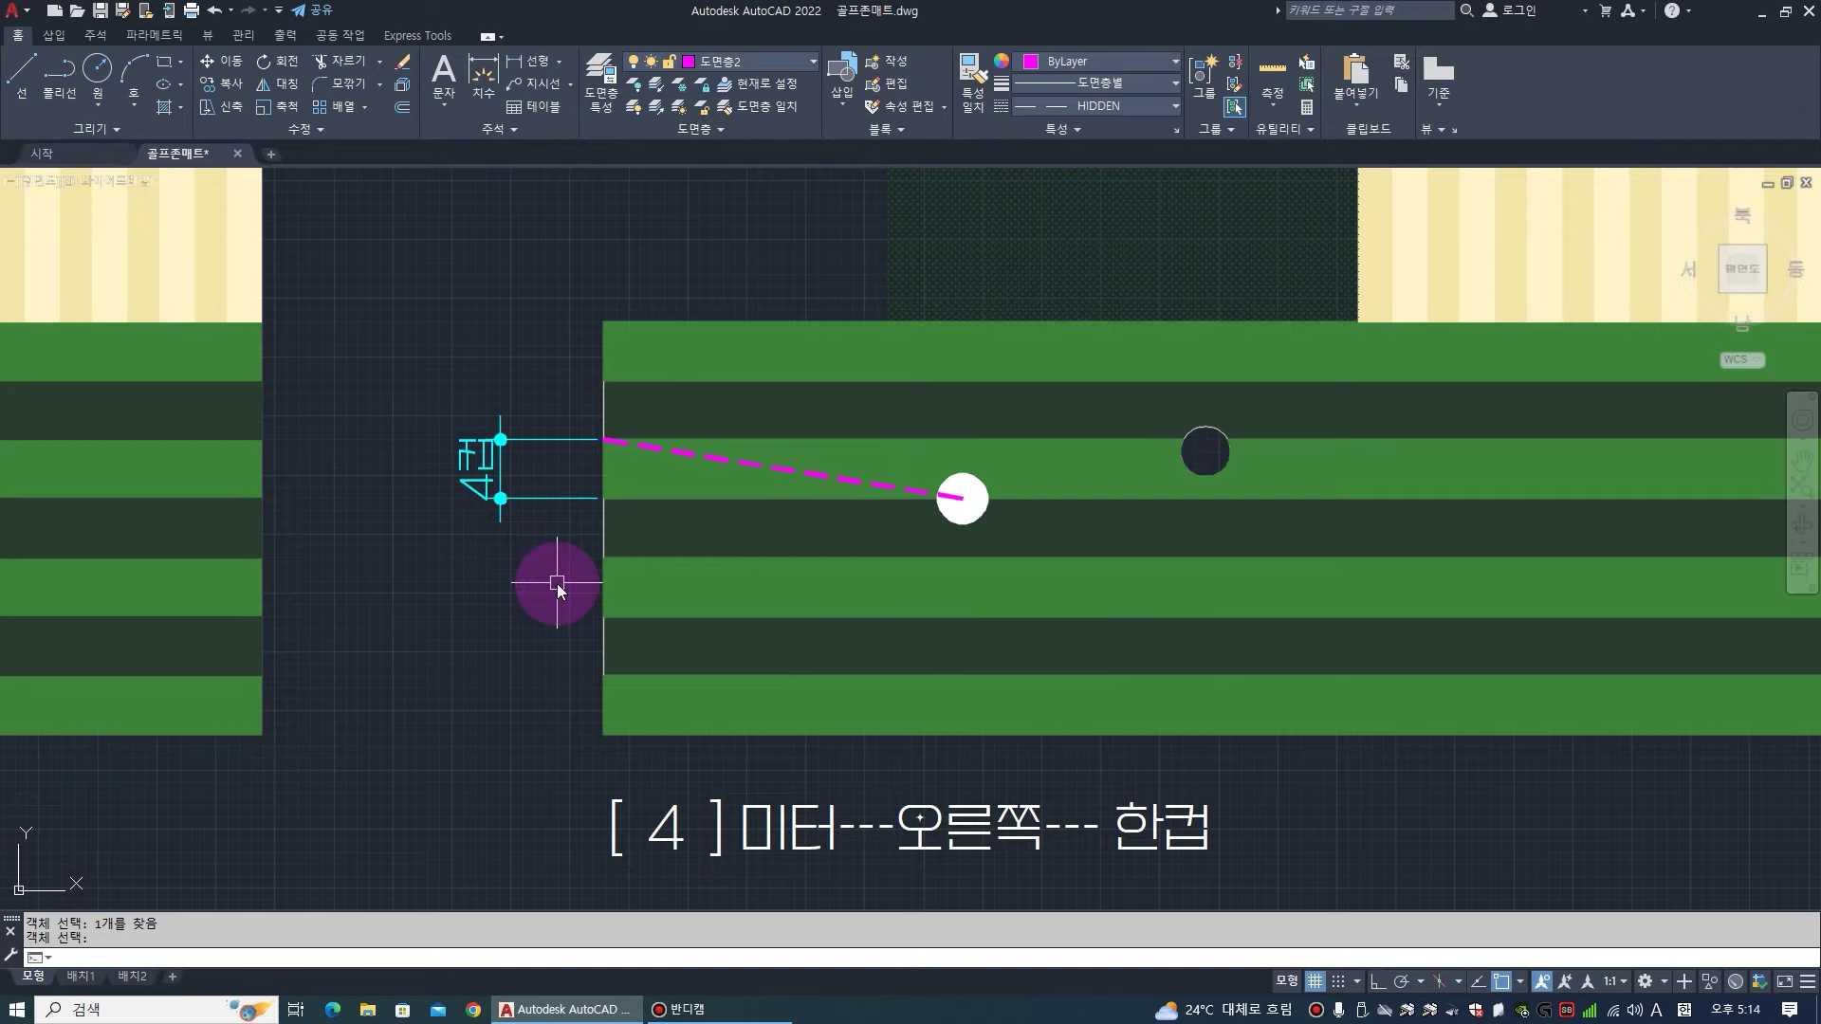
pyautogui.write('l')
pyautogui.press('Return')
pyautogui.click(963, 498)
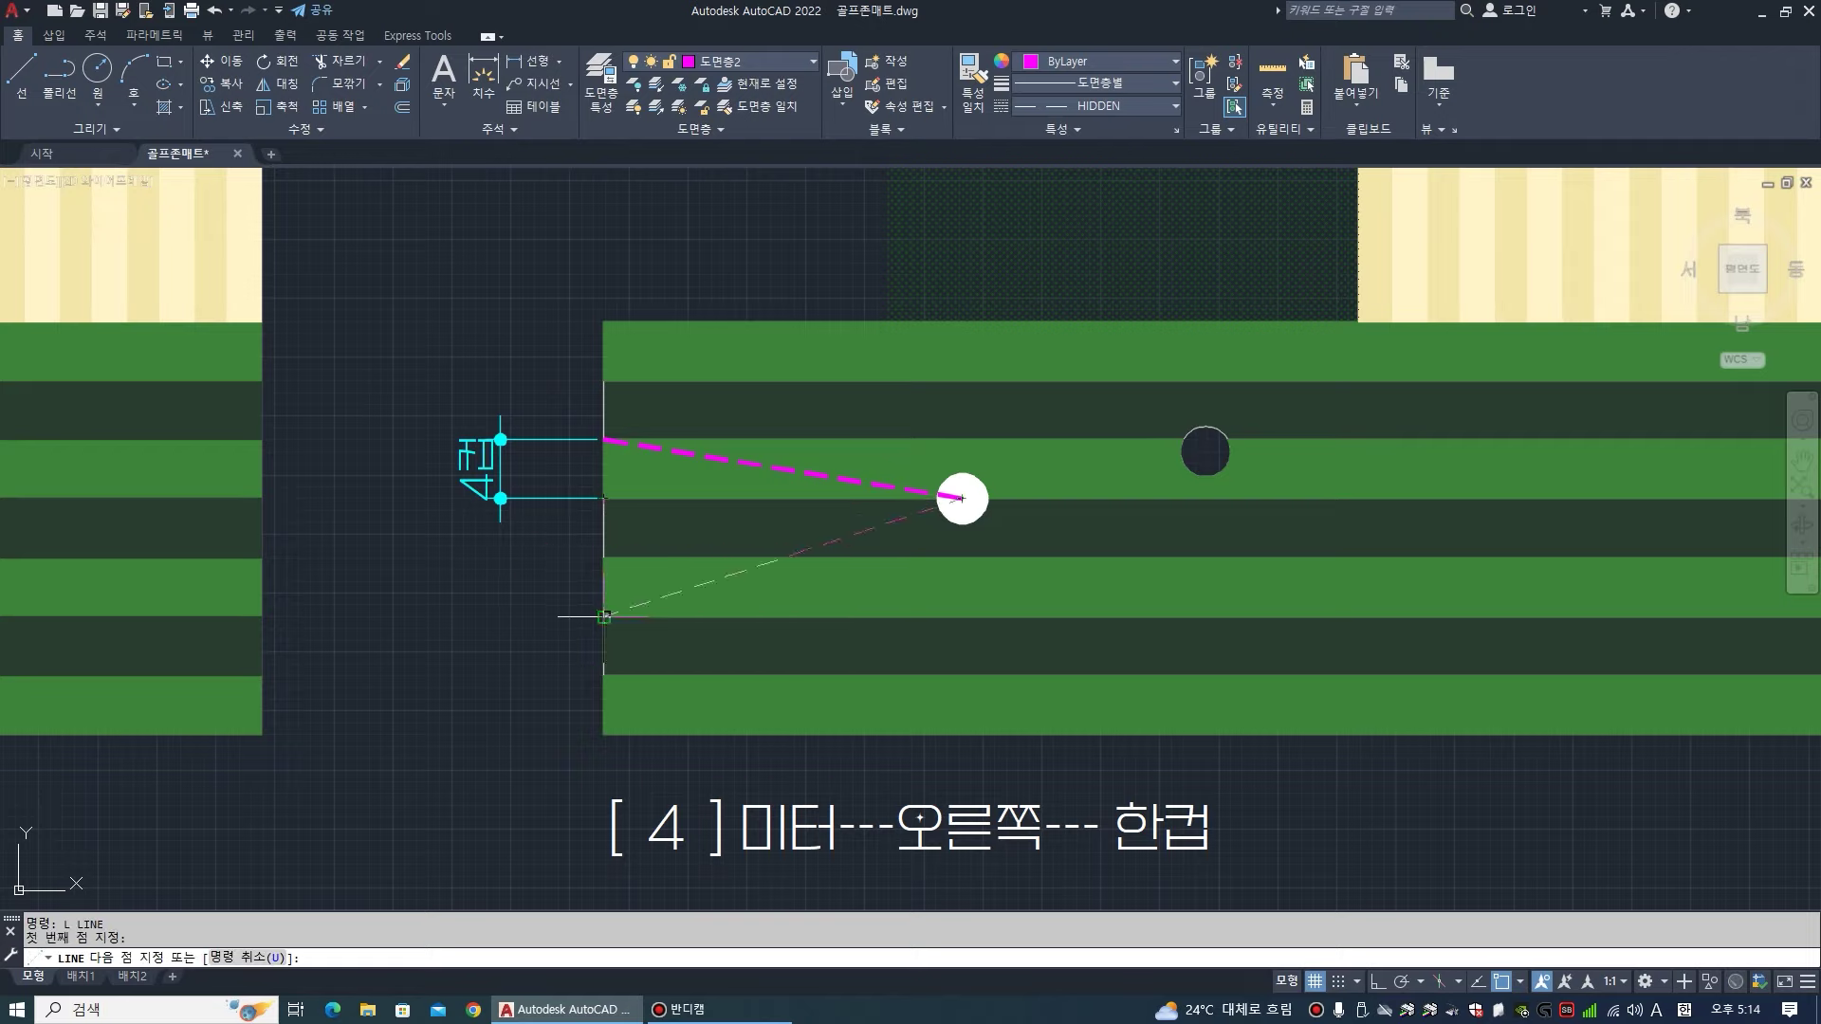
pyautogui.click(605, 587)
pyautogui.press('Return')
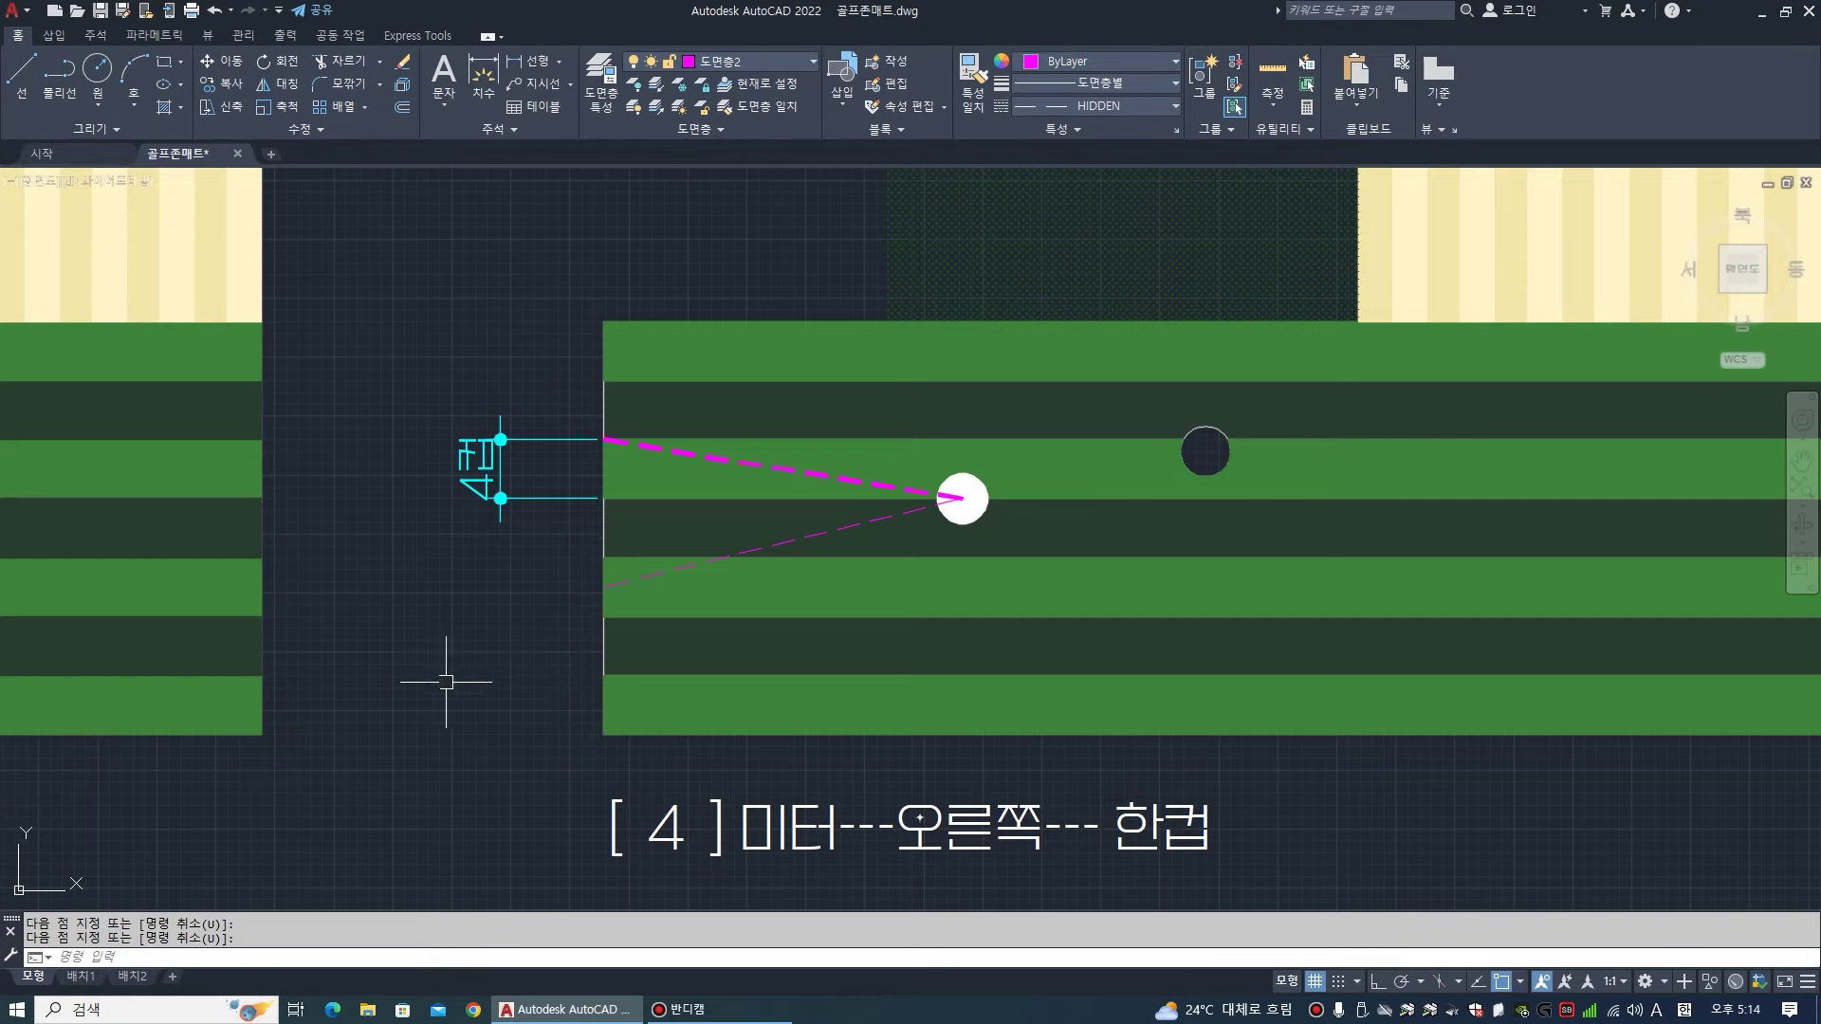
pyautogui.write('e')
pyautogui.press('Return')
pyautogui.click(719, 552)
pyautogui.press('Return')
# - Change the distance number in the caption below the mat to 5 metres
pyautogui.scroll(-1, 583, 518)
pyautogui.scroll(1, 581, 560)
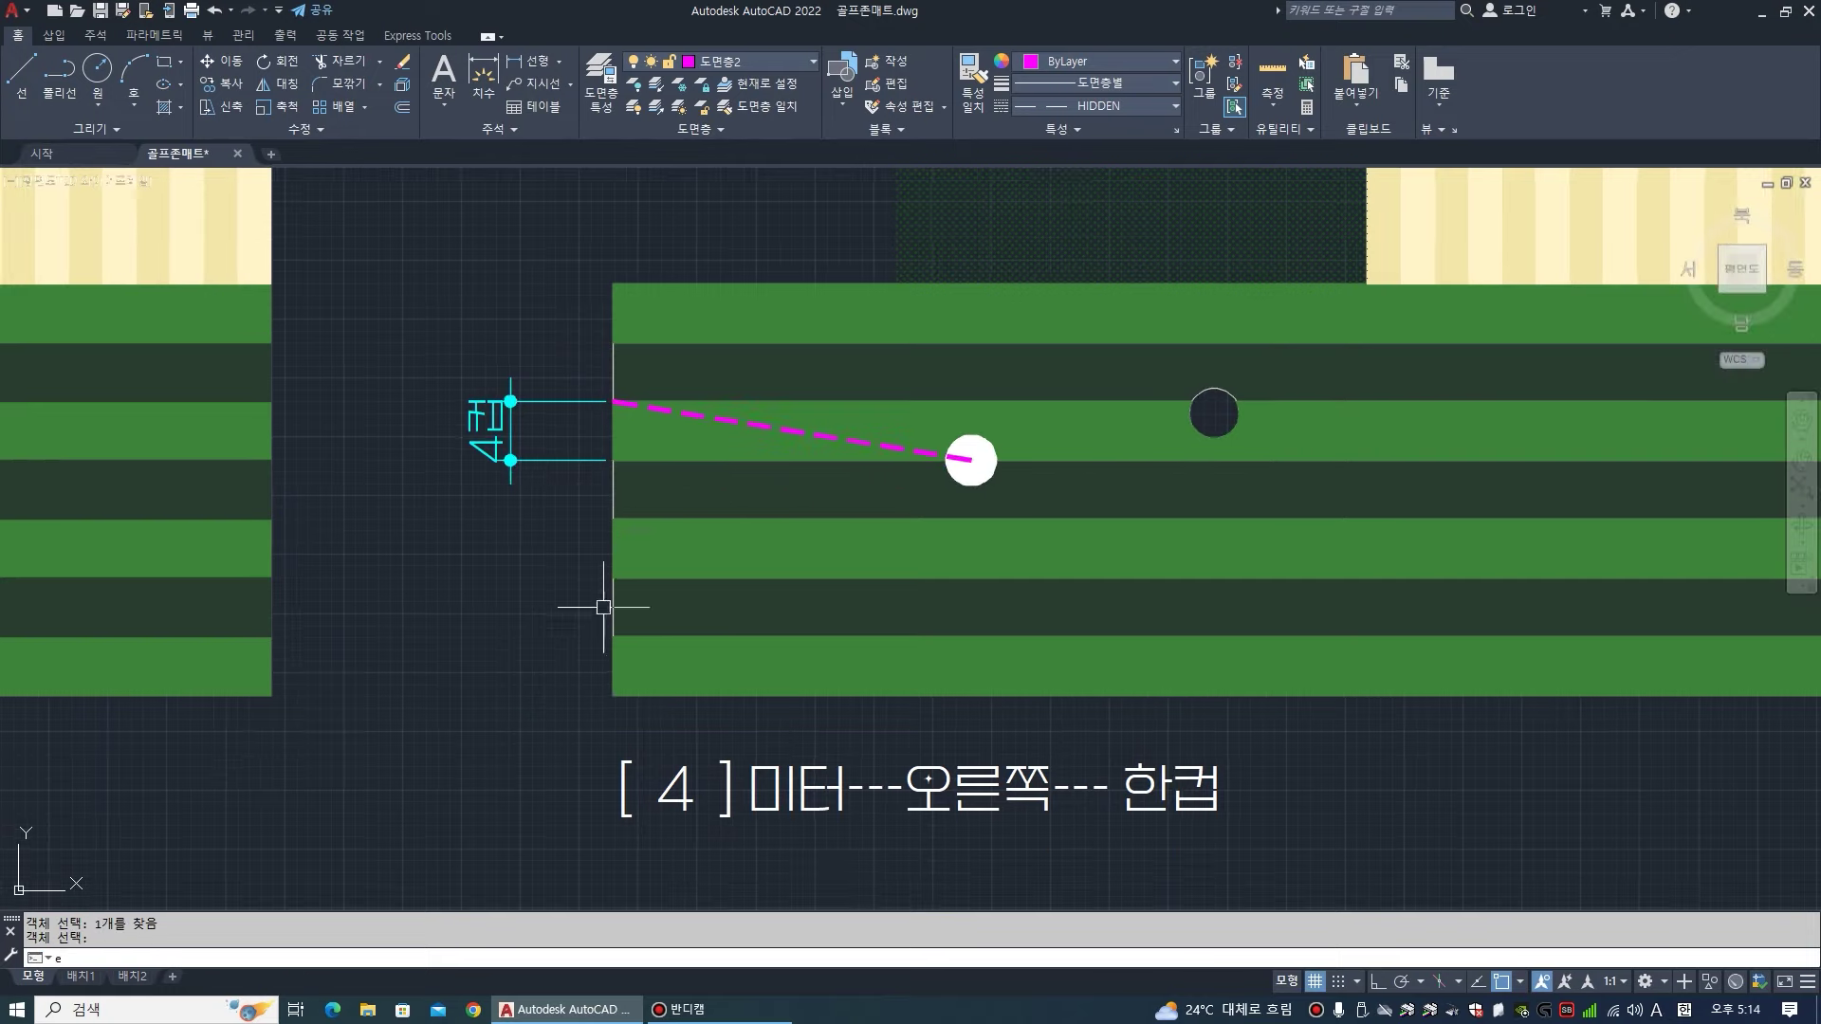
pyautogui.write('ed')
pyautogui.press('Return')
pyautogui.click(664, 787)
pyautogui.click(695, 806)
pyautogui.press('BackSpace')
pyautogui.write('5')
pyautogui.click(727, 818)
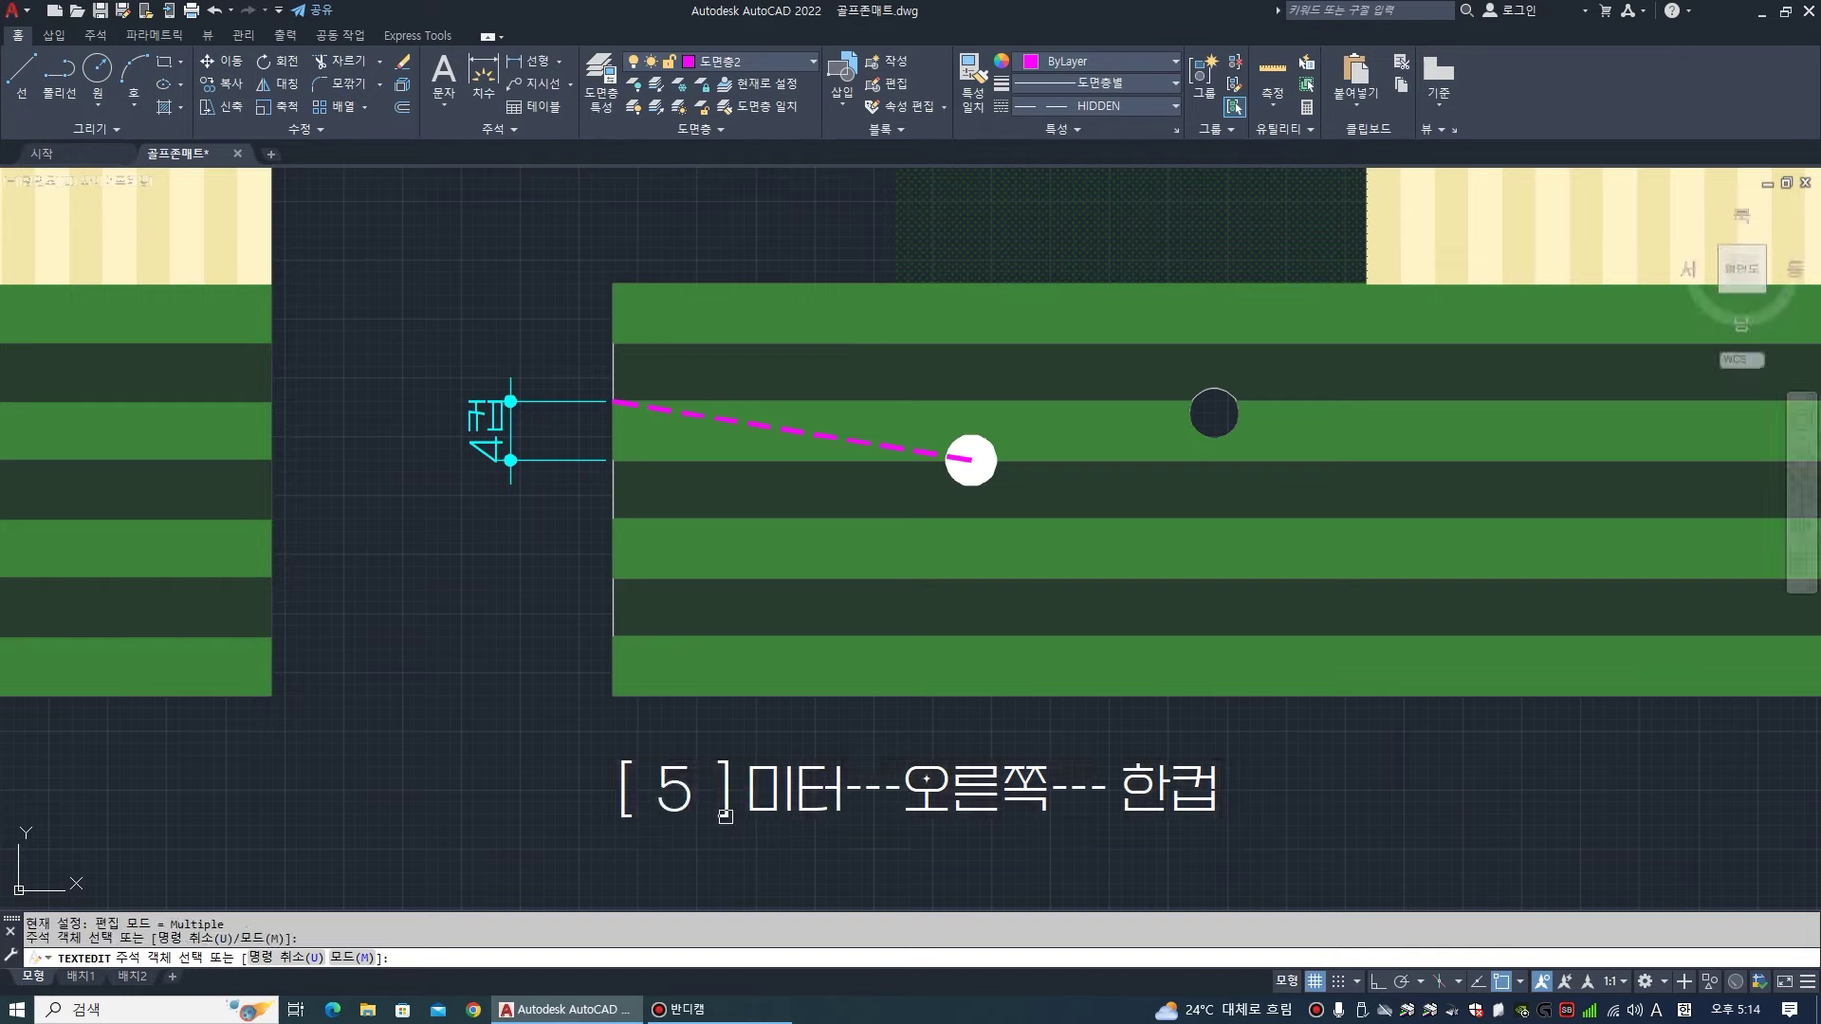
# - Change the cup-offset dimension text beside the mat's left edge to 5컵
pyautogui.click(484, 442)
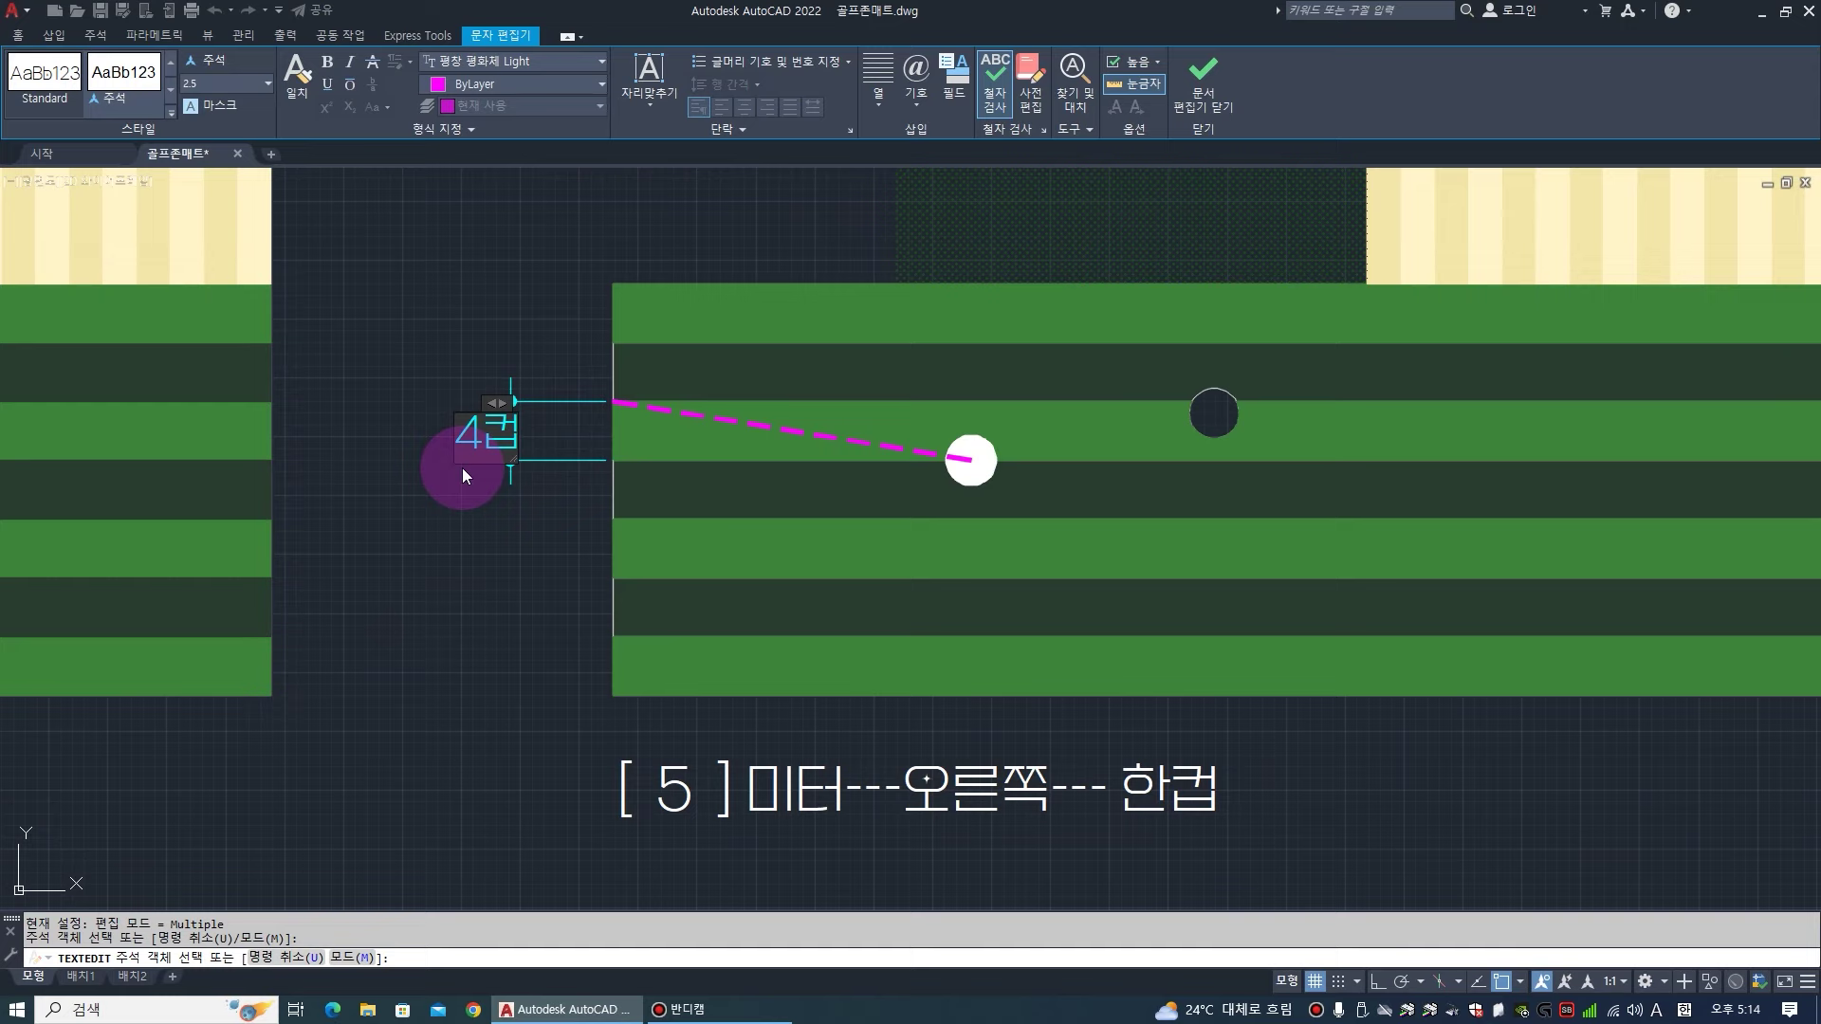
pyautogui.write('5')
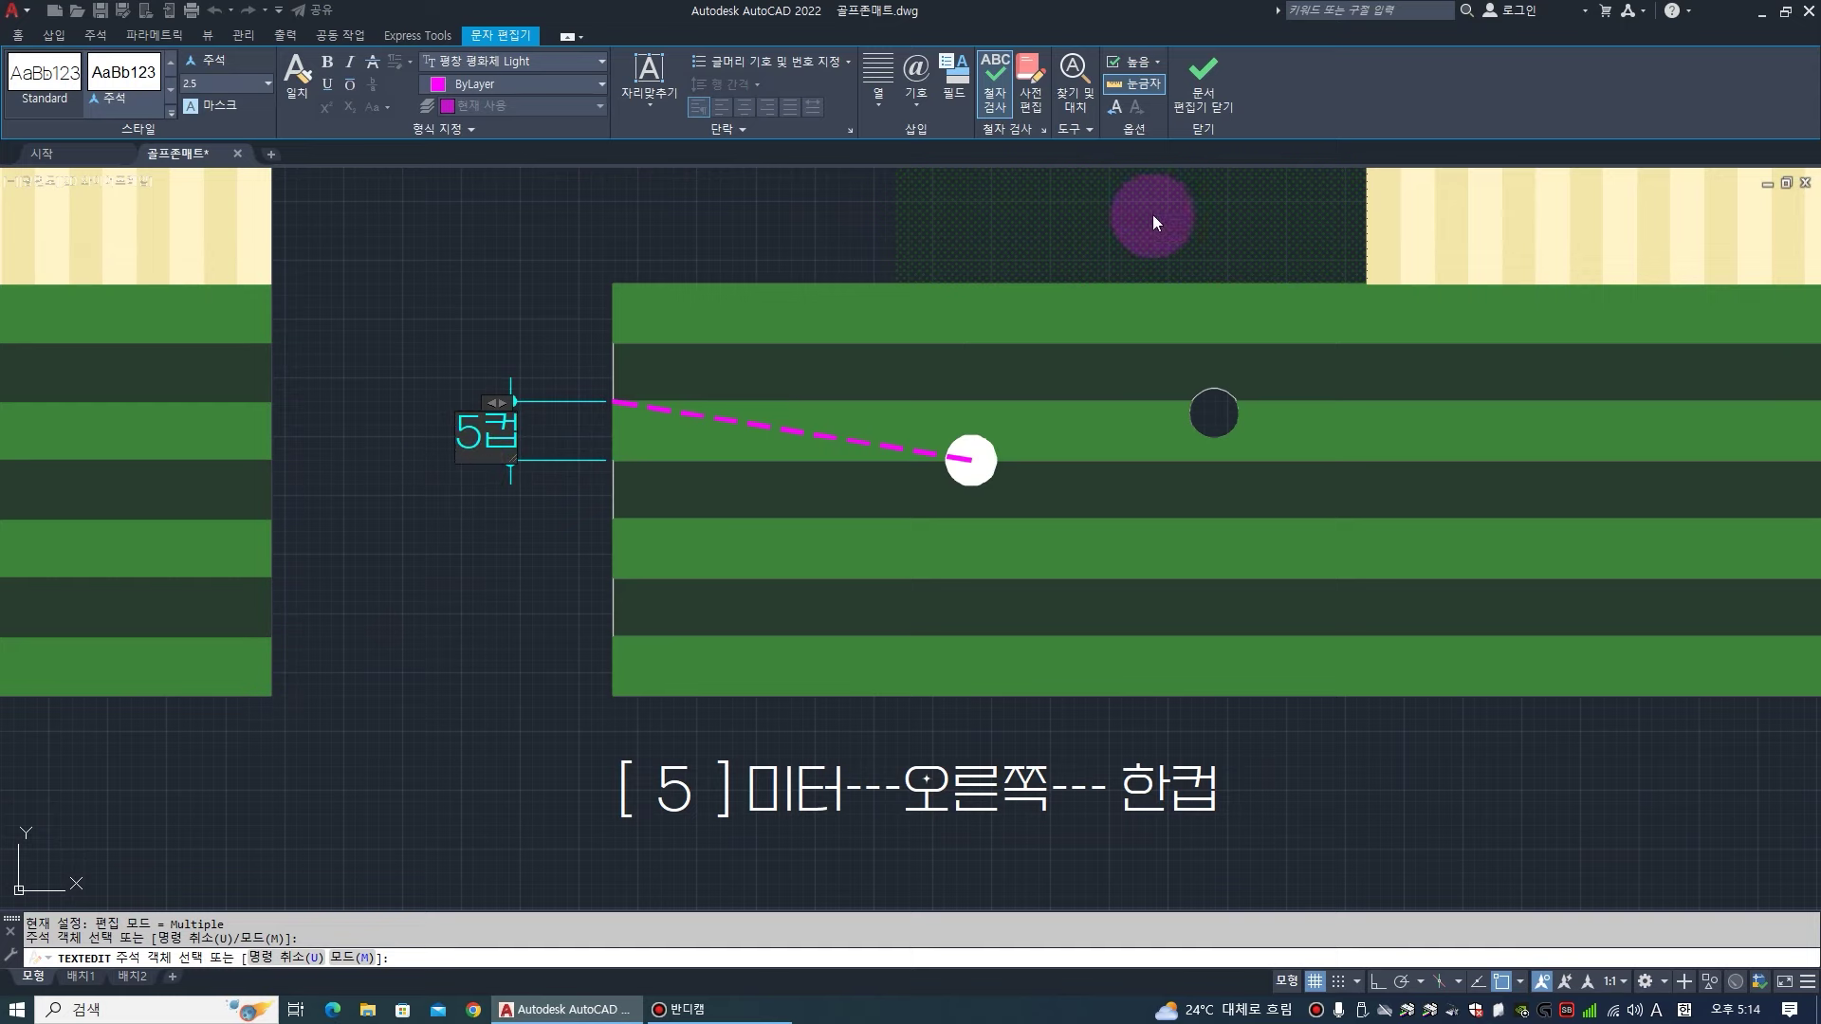
pyautogui.click(1197, 84)
pyautogui.press('Escape')
pyautogui.press('Escape')
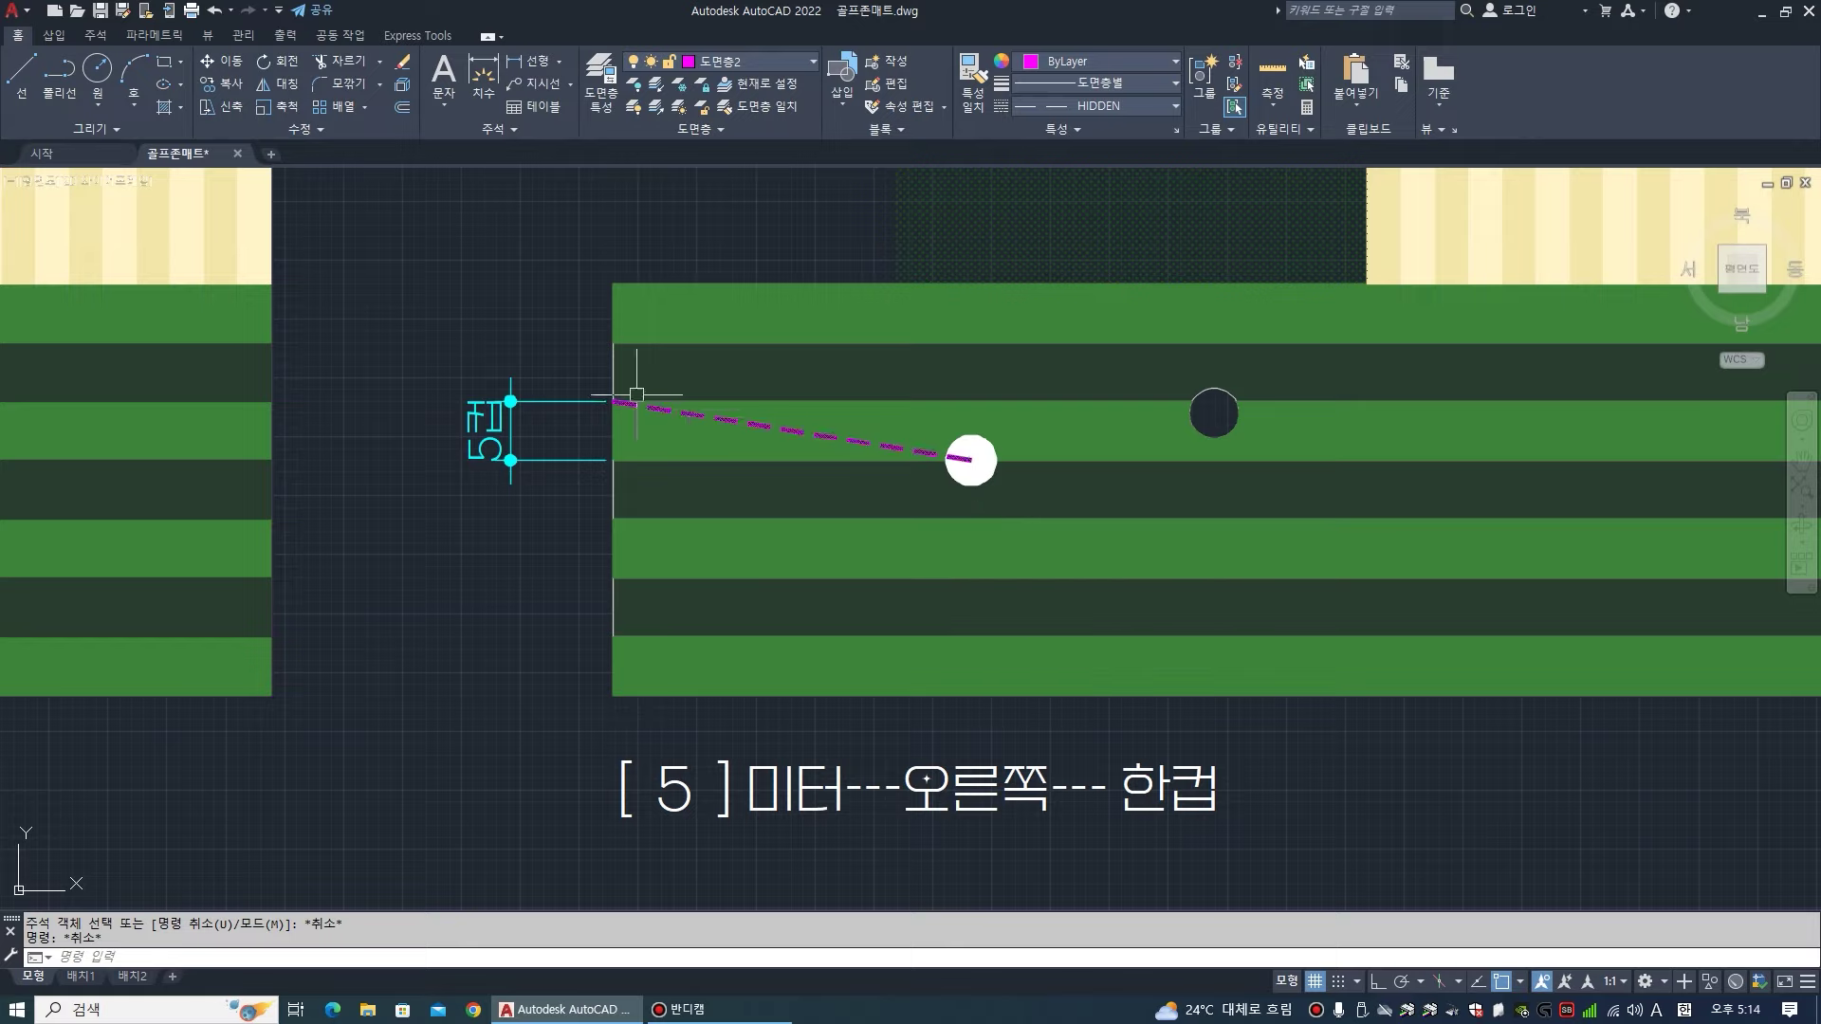
# - Draw a trial line from the ball's centre to the left edge within the dimensioned green stripe, and erase it
pyautogui.write('l')
pyautogui.press('Return')
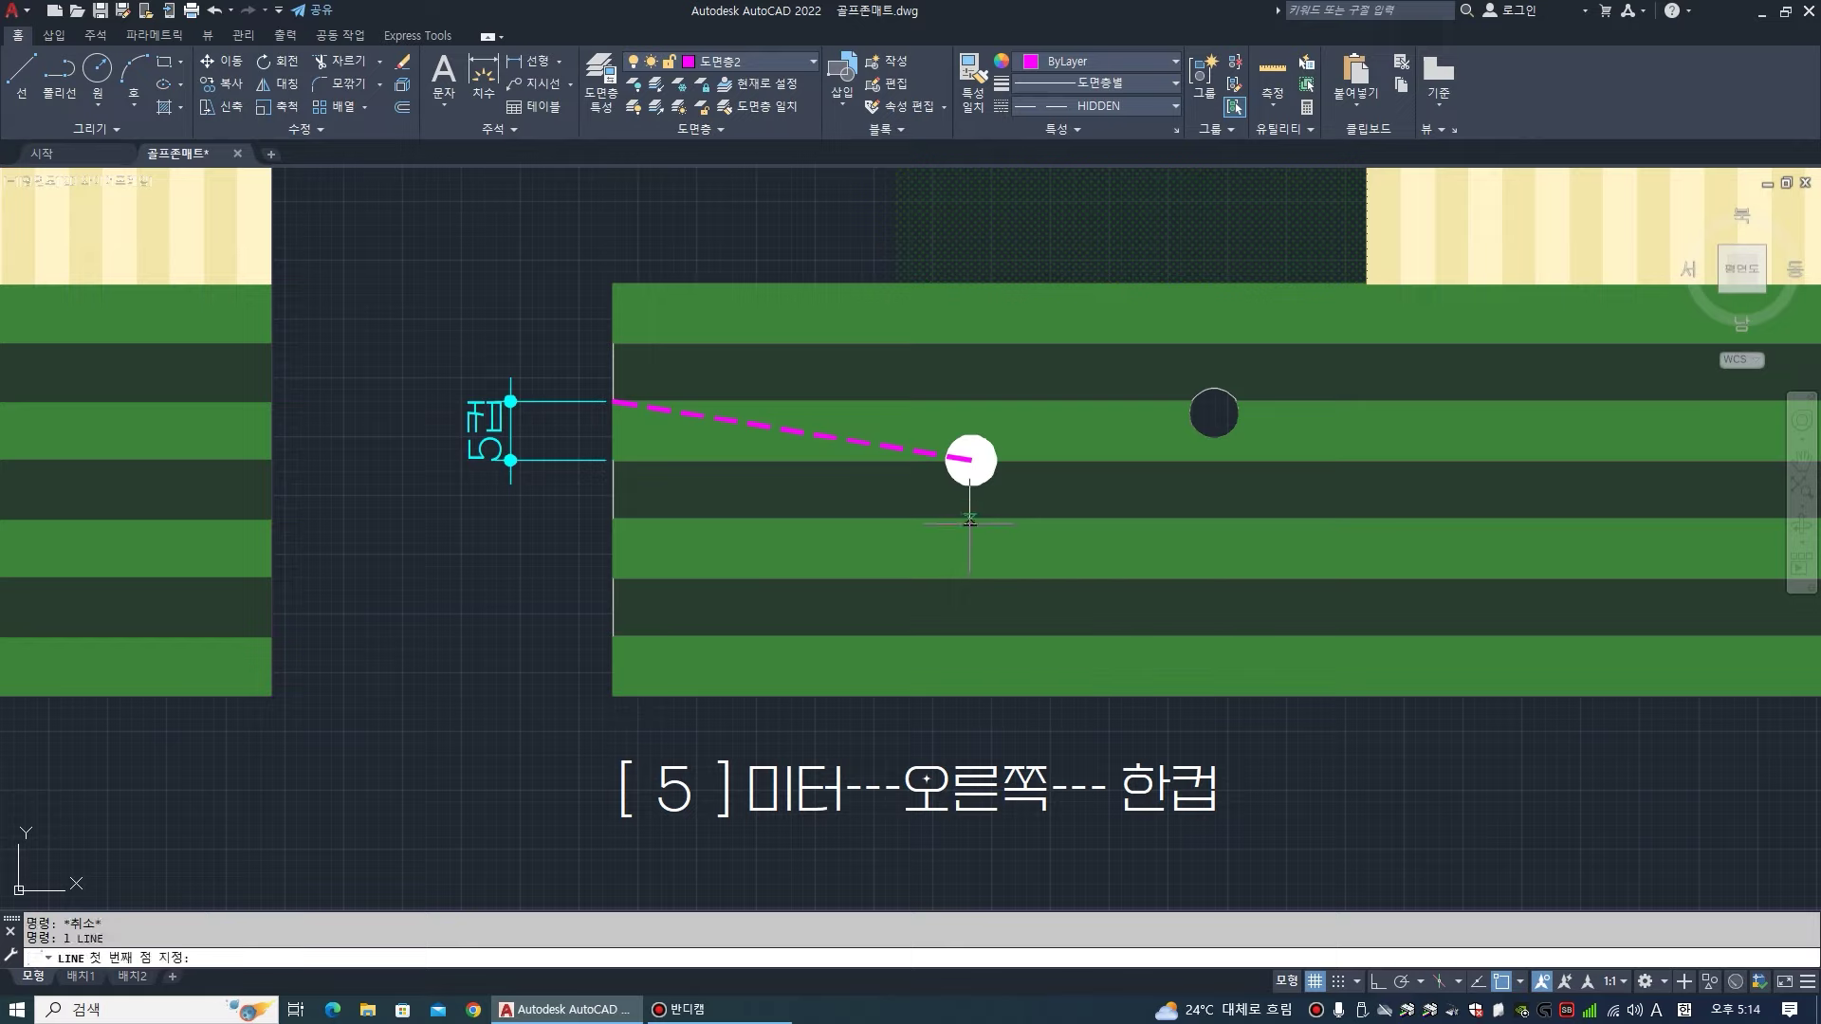
pyautogui.click(971, 461)
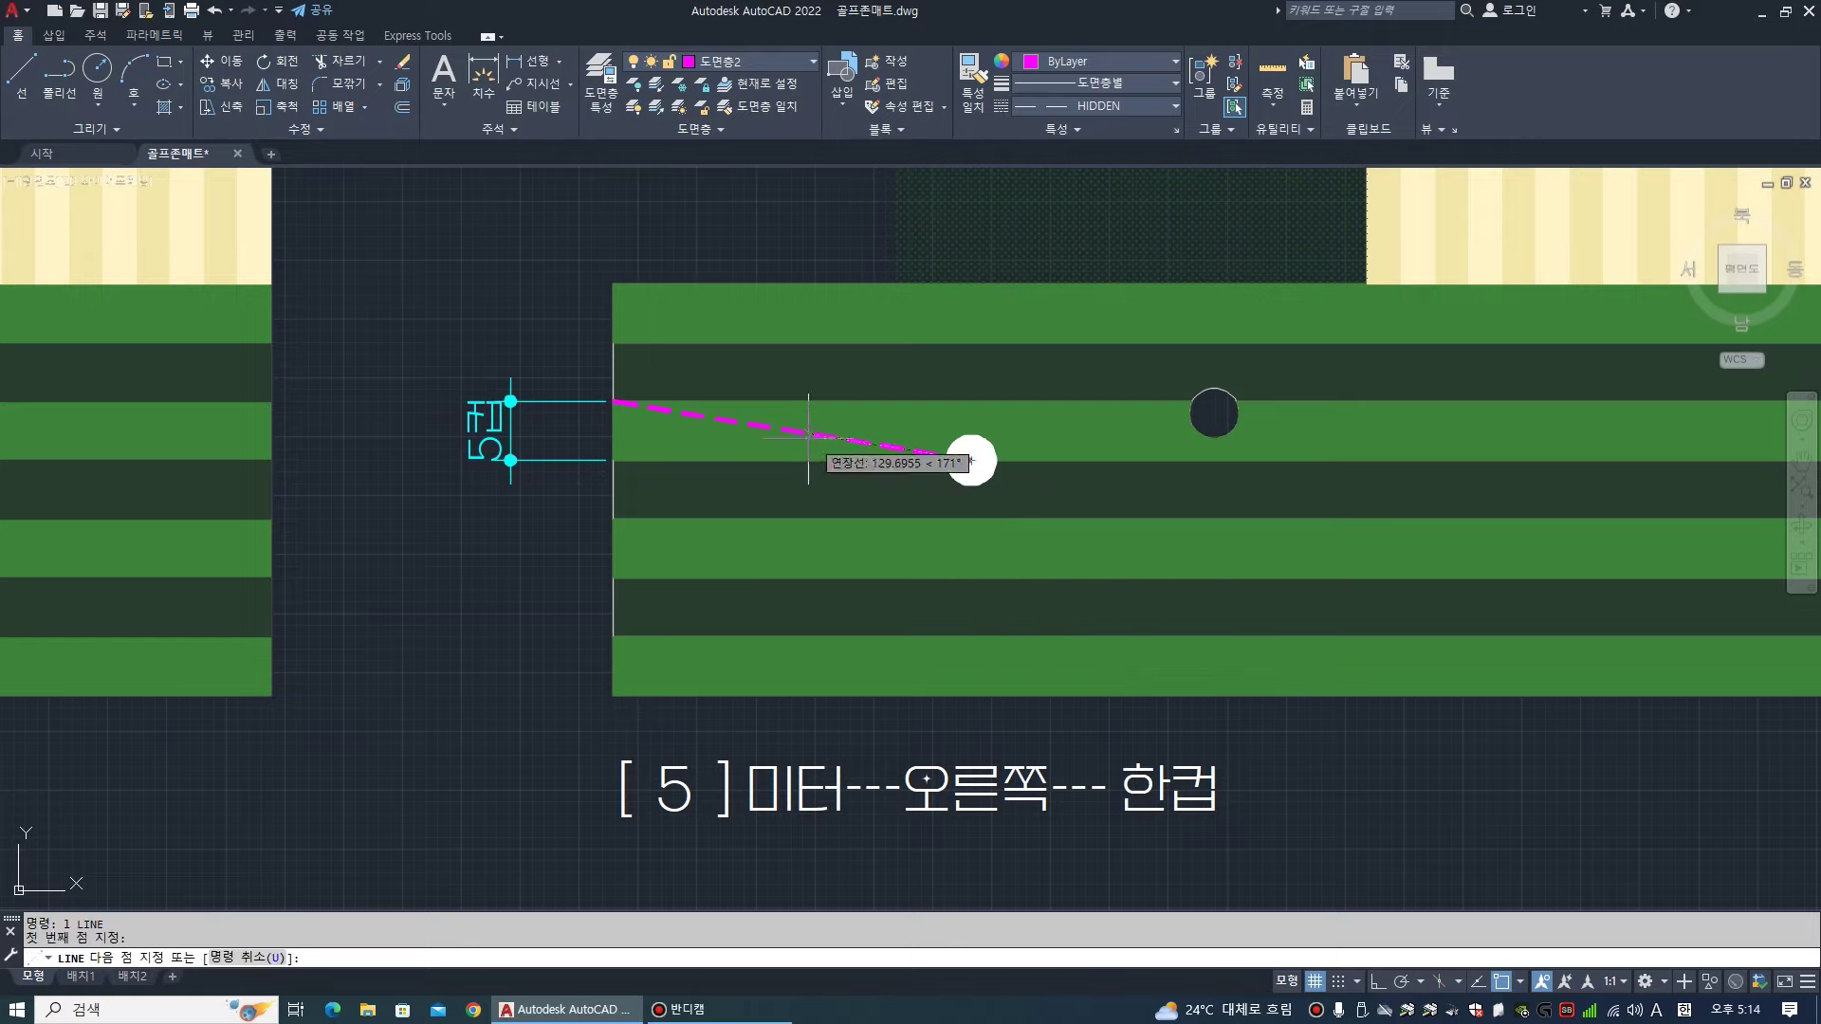
pyautogui.press('Escape')
pyautogui.write('e')
pyautogui.press('Return')
pyautogui.click(614, 431)
pyautogui.press('Return')
# - Draw a trial line from the ball's centre to just past the left edge, slightly above the dimension's lower end, and erase it
pyautogui.write('l')
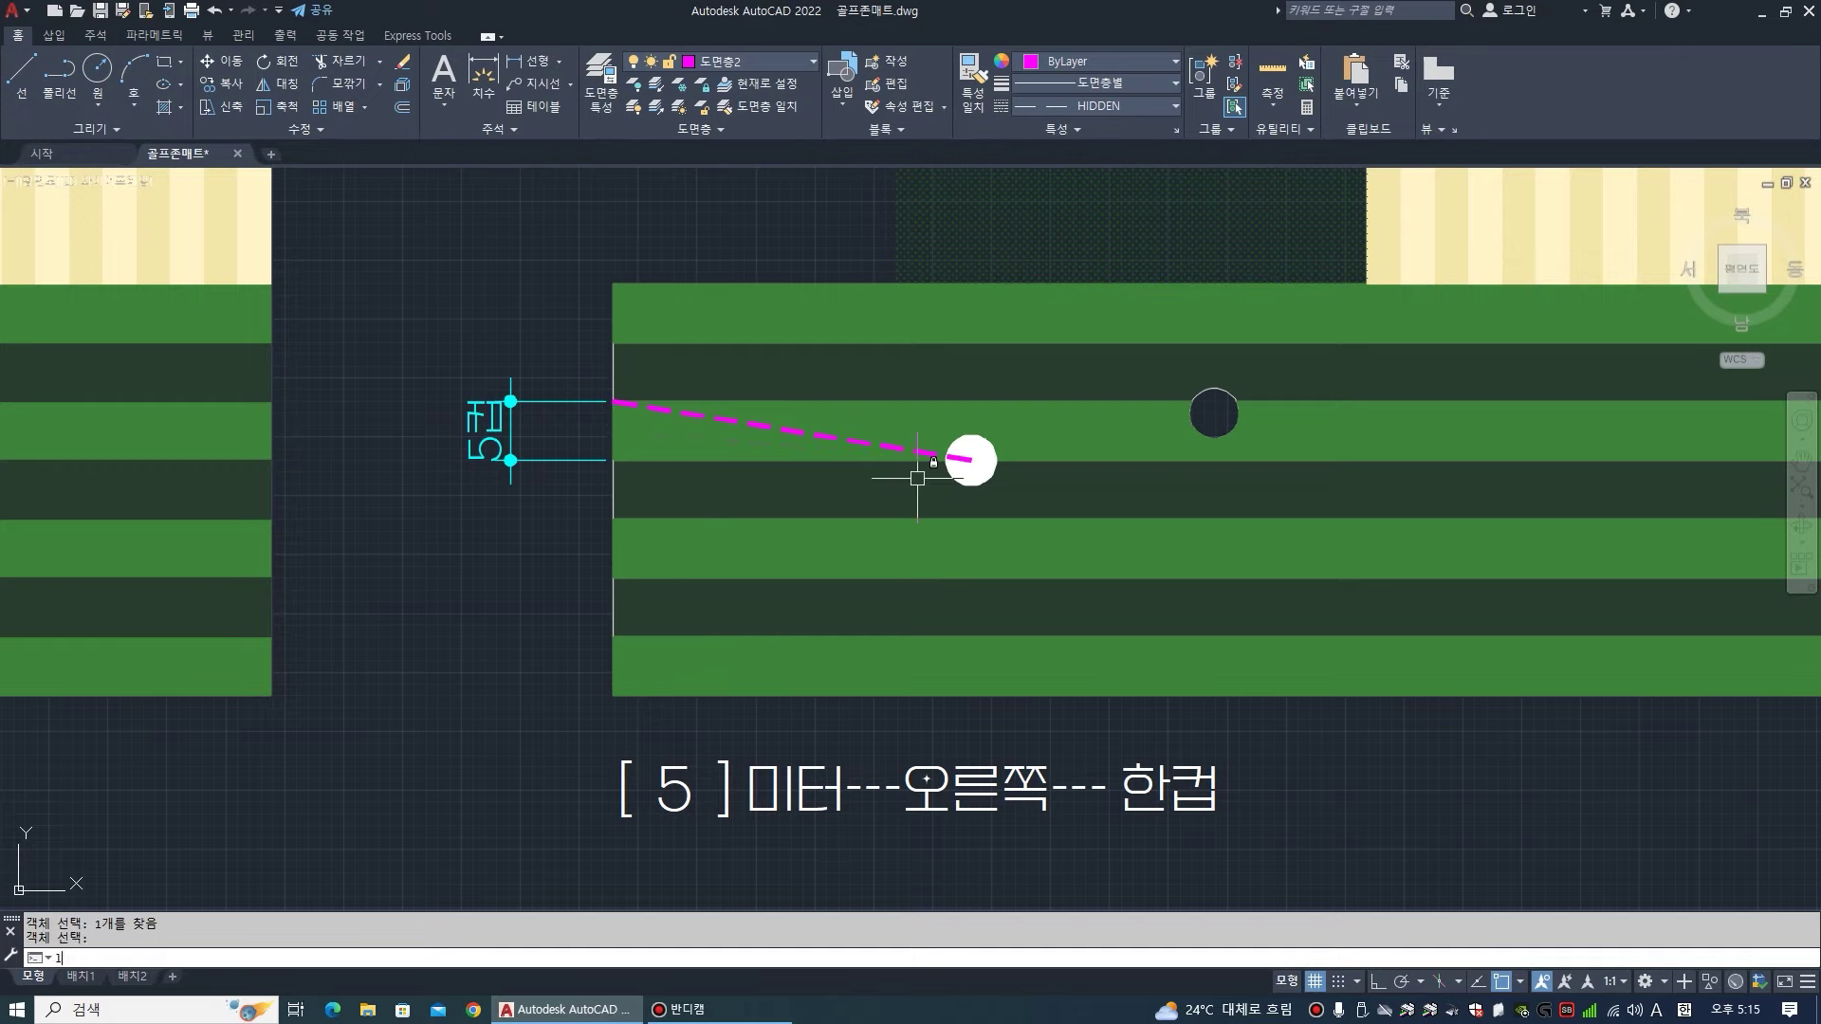
pyautogui.press('Return')
pyautogui.press('Escape')
pyautogui.scroll(2, 627, 427)
pyautogui.write('l')
pyautogui.press('Return')
pyautogui.click(1176, 477)
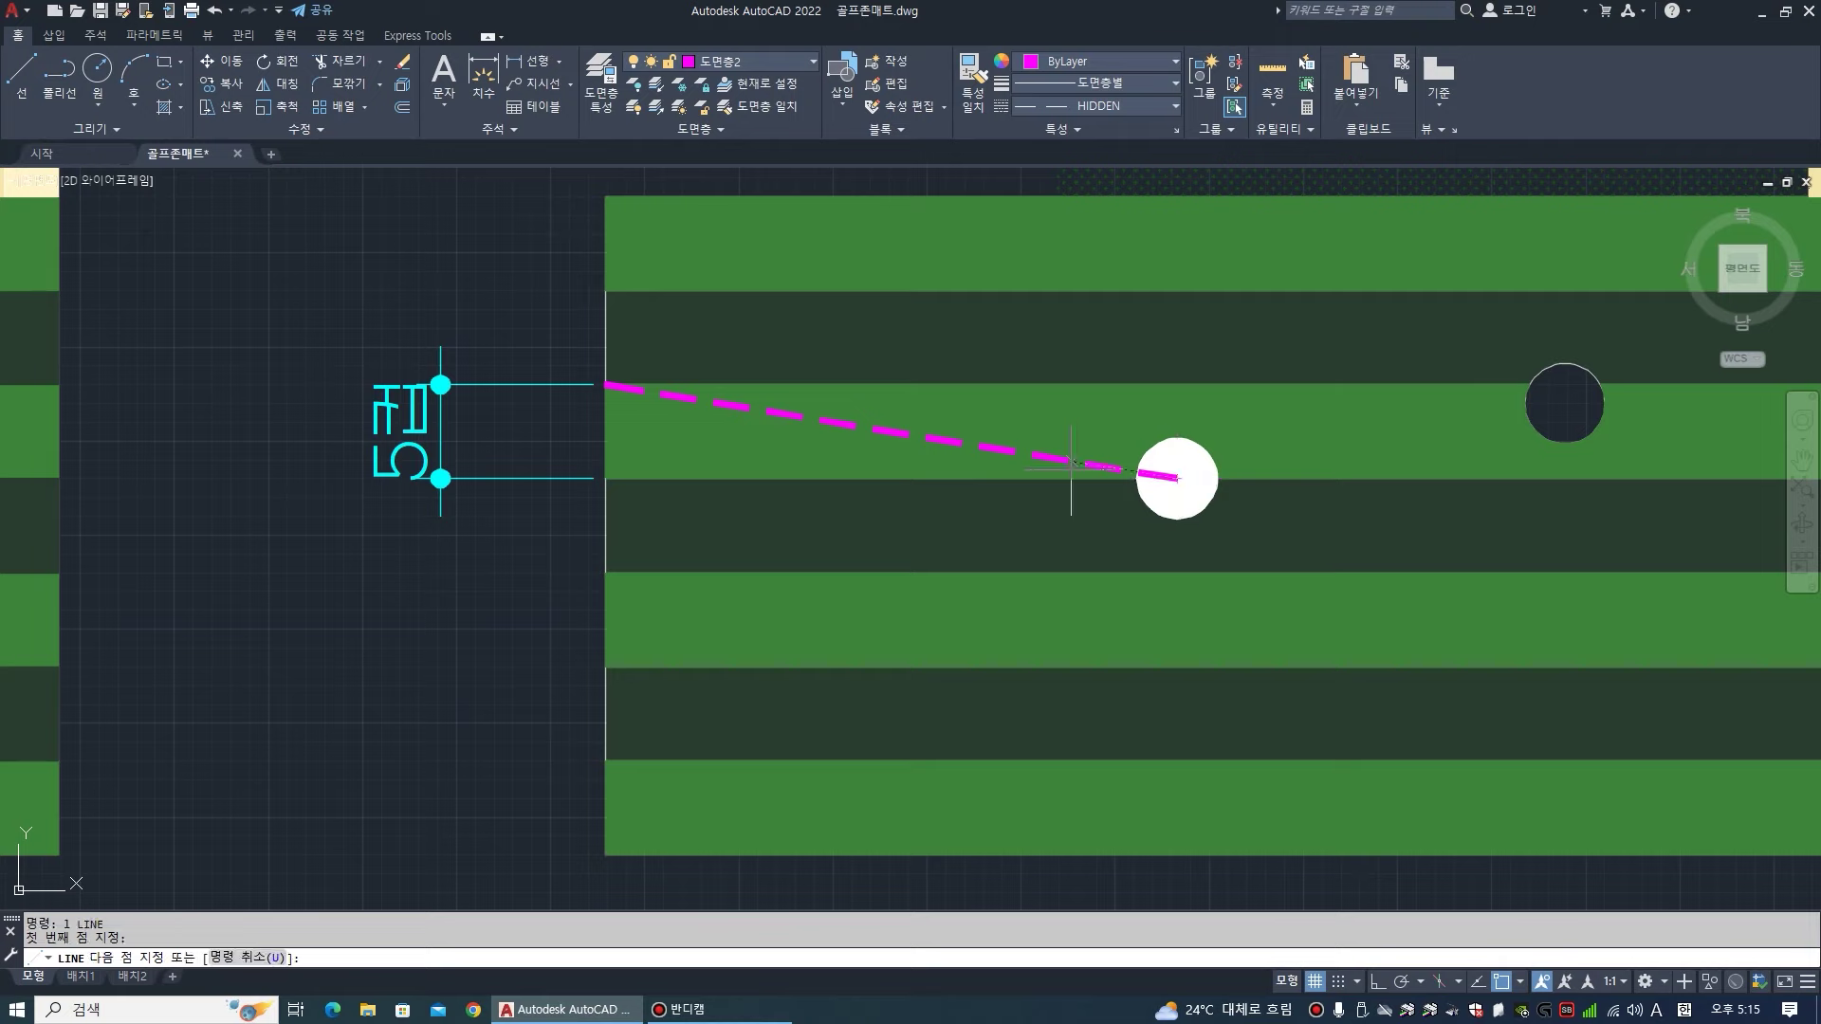
pyautogui.click(546, 461)
pyautogui.press('Return')
pyautogui.scroll(-2, 773, 493)
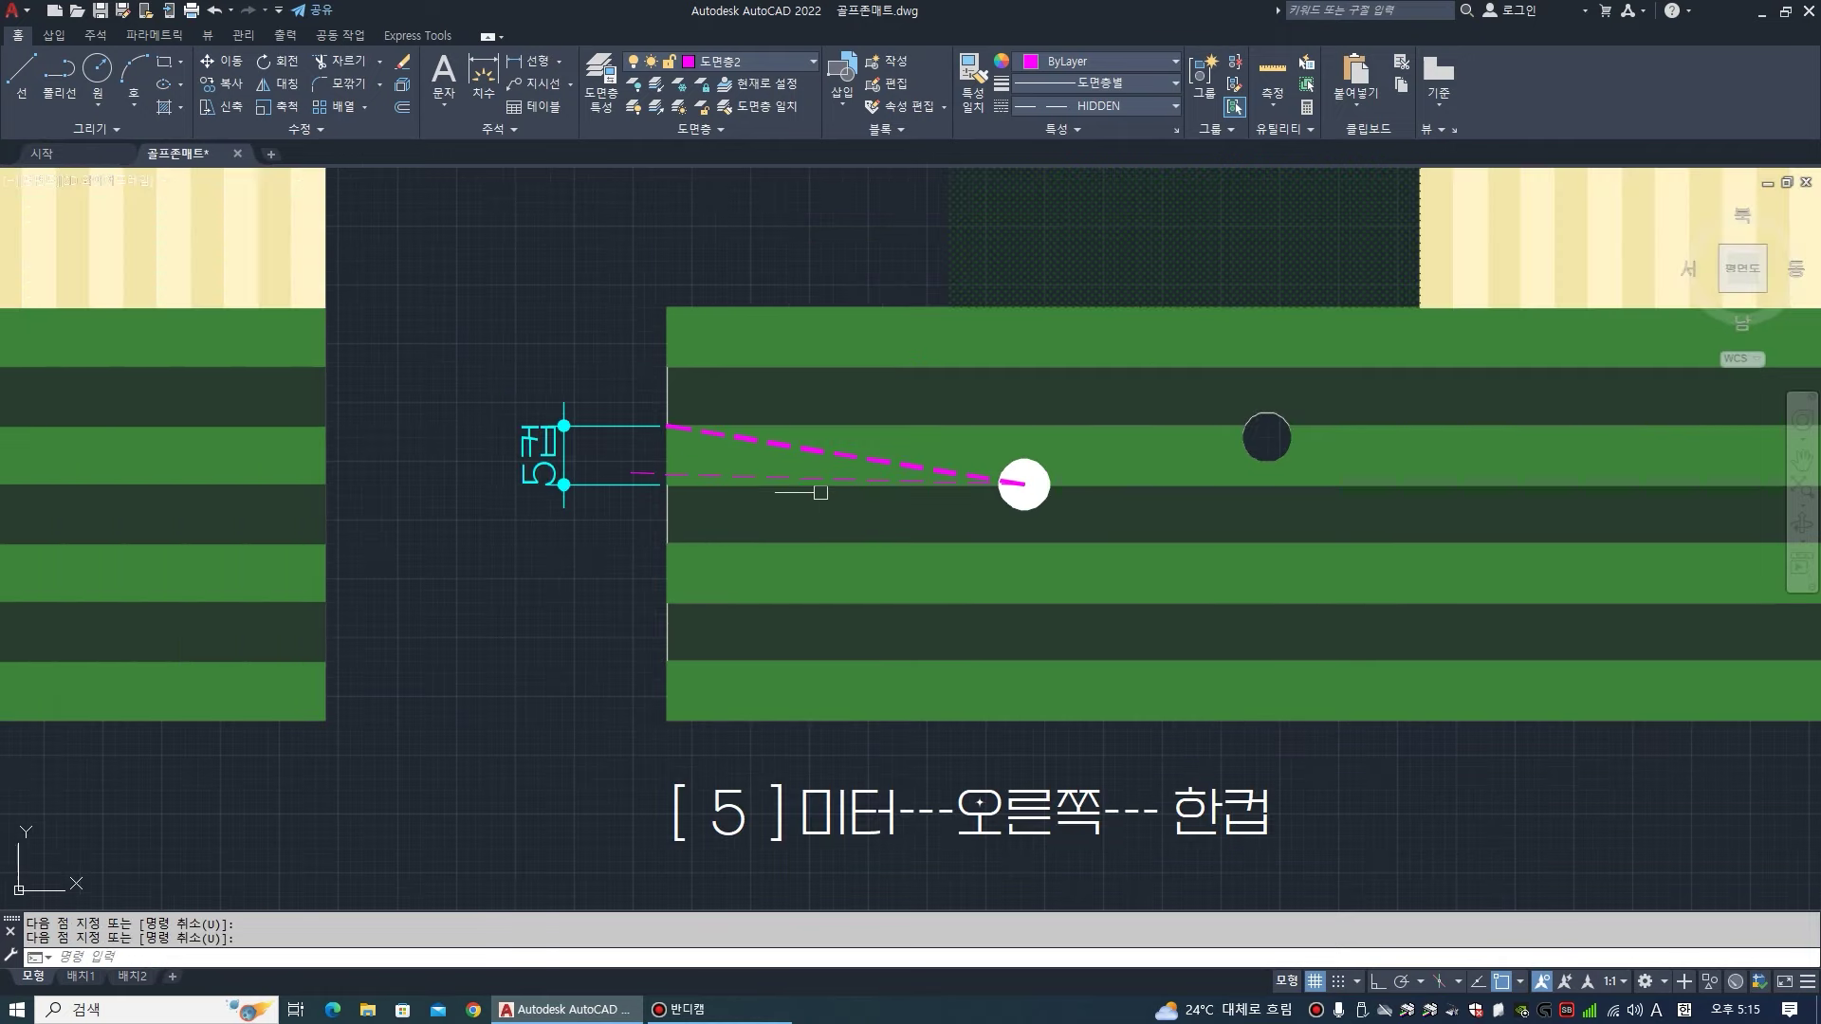
pyautogui.write('e')
pyautogui.press('Return')
pyautogui.click(633, 475)
pyautogui.press('Return')
pyautogui.write('l')
pyautogui.press('Return')
pyautogui.click(1023, 484)
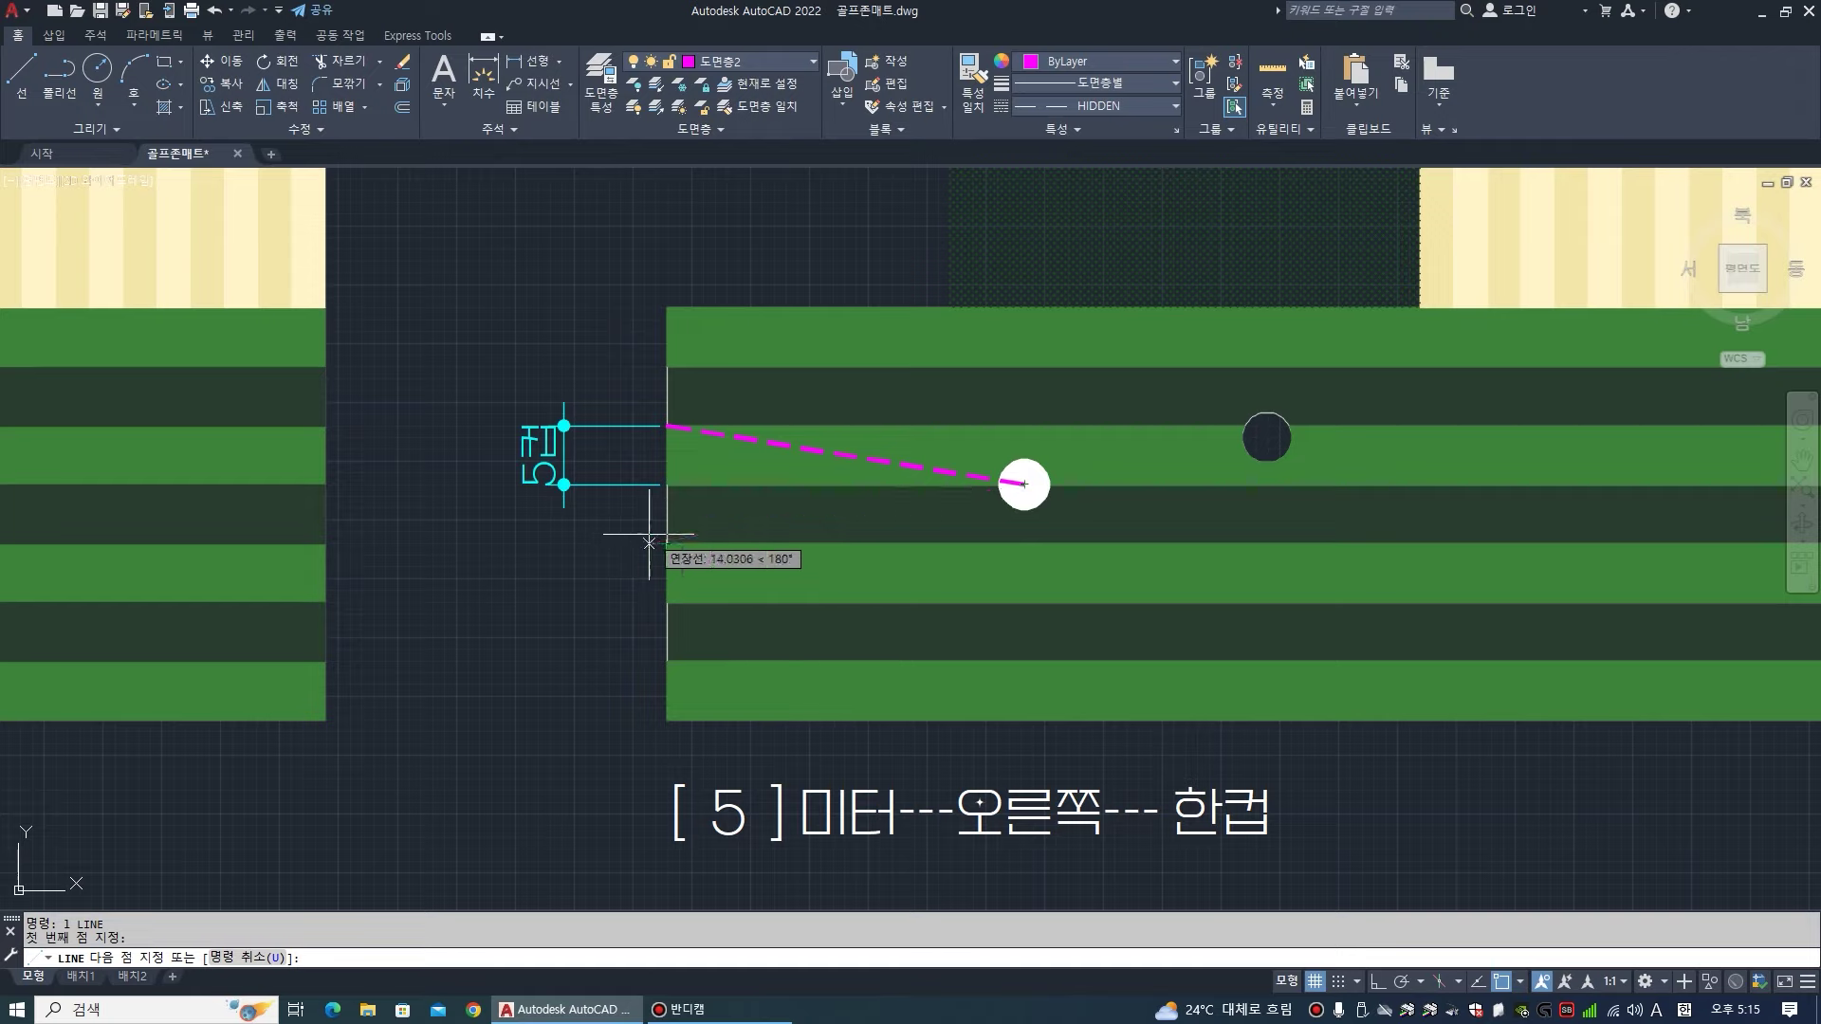
pyautogui.press('Escape')
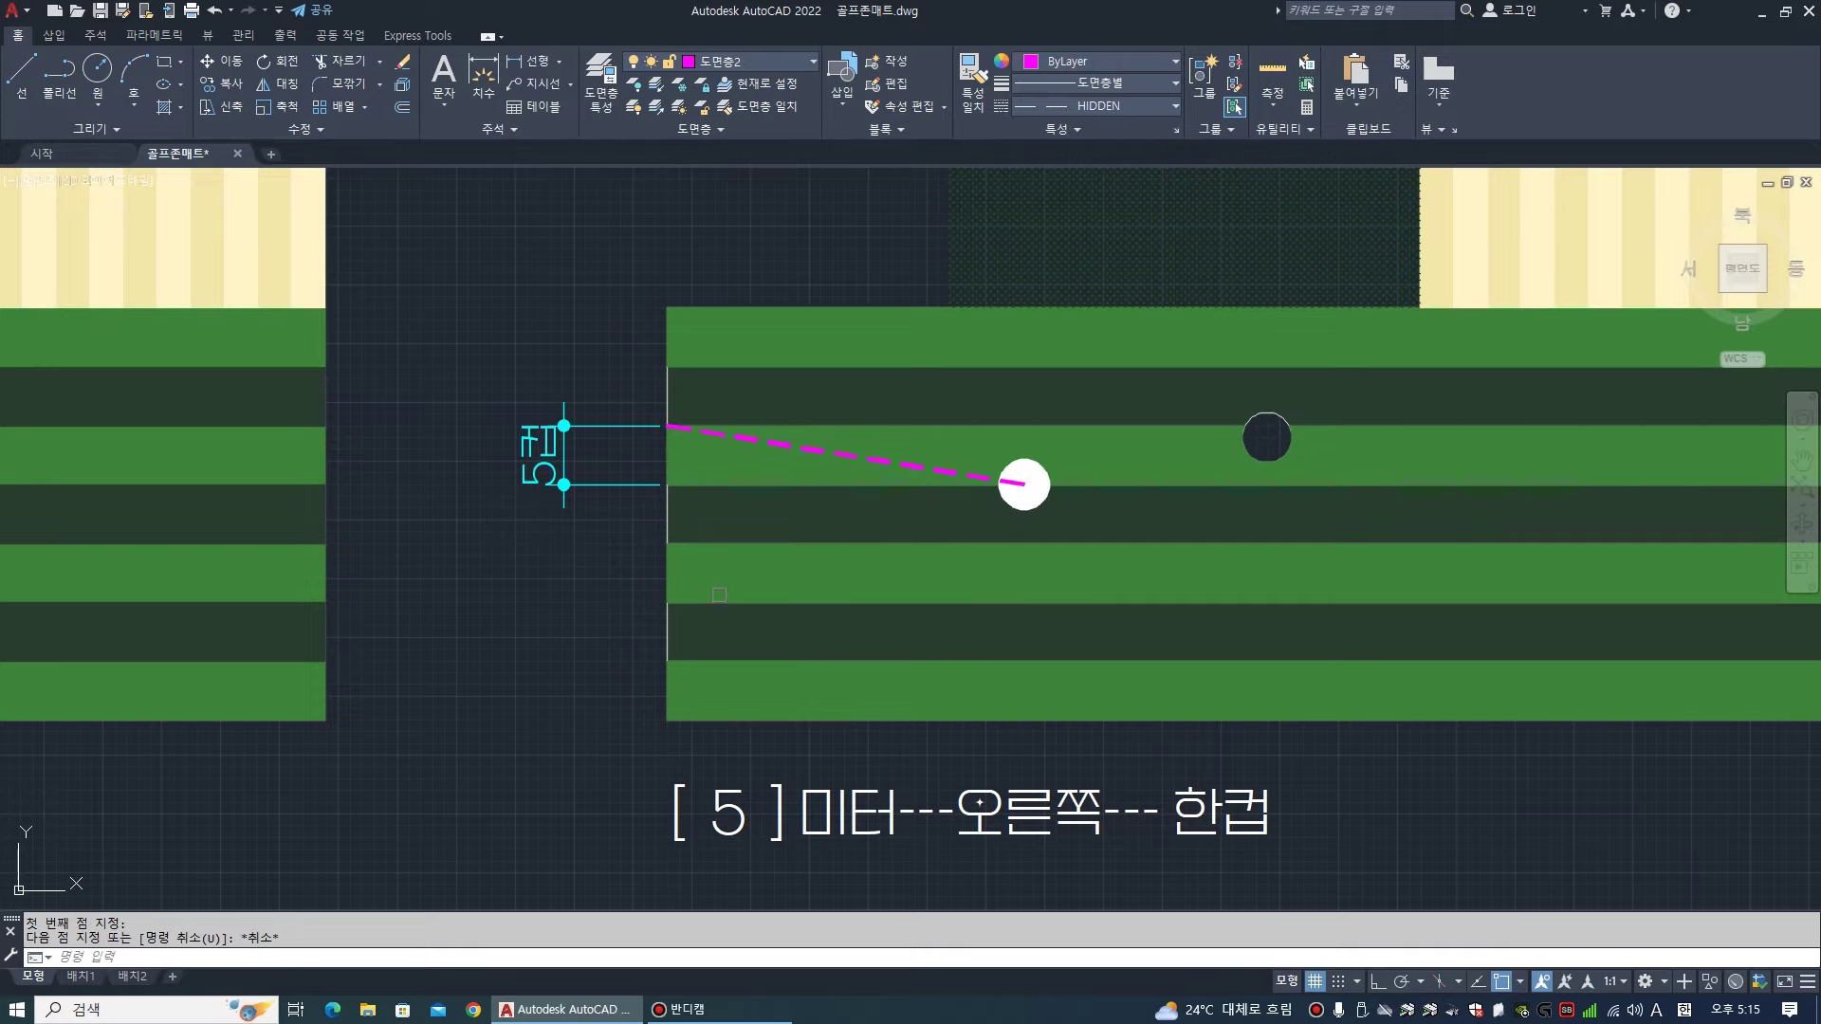
# - Turn off the display of annotative objects for all scales
pyautogui.click(1542, 983)
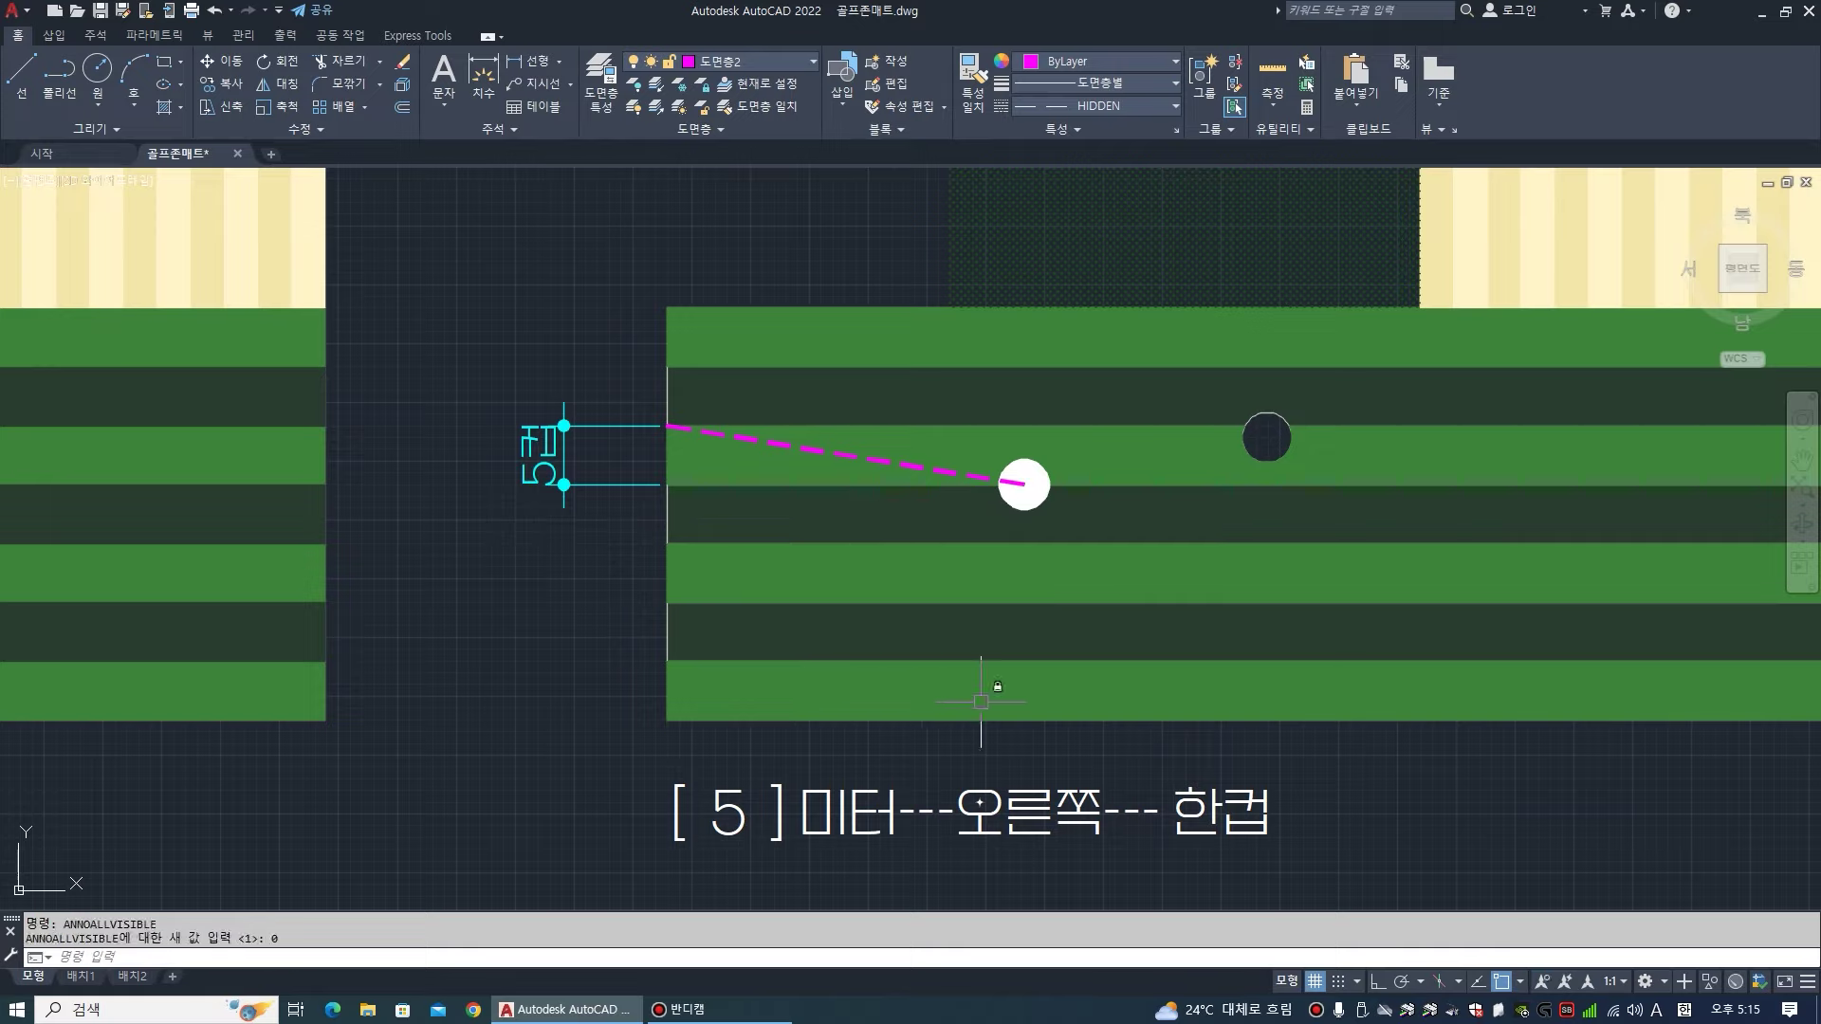
# - Draw a trial line from the ball's centre past the left edge, level with the lower side of the dark stripe below the ball, and erase it
pyautogui.write('l')
pyautogui.press('Return')
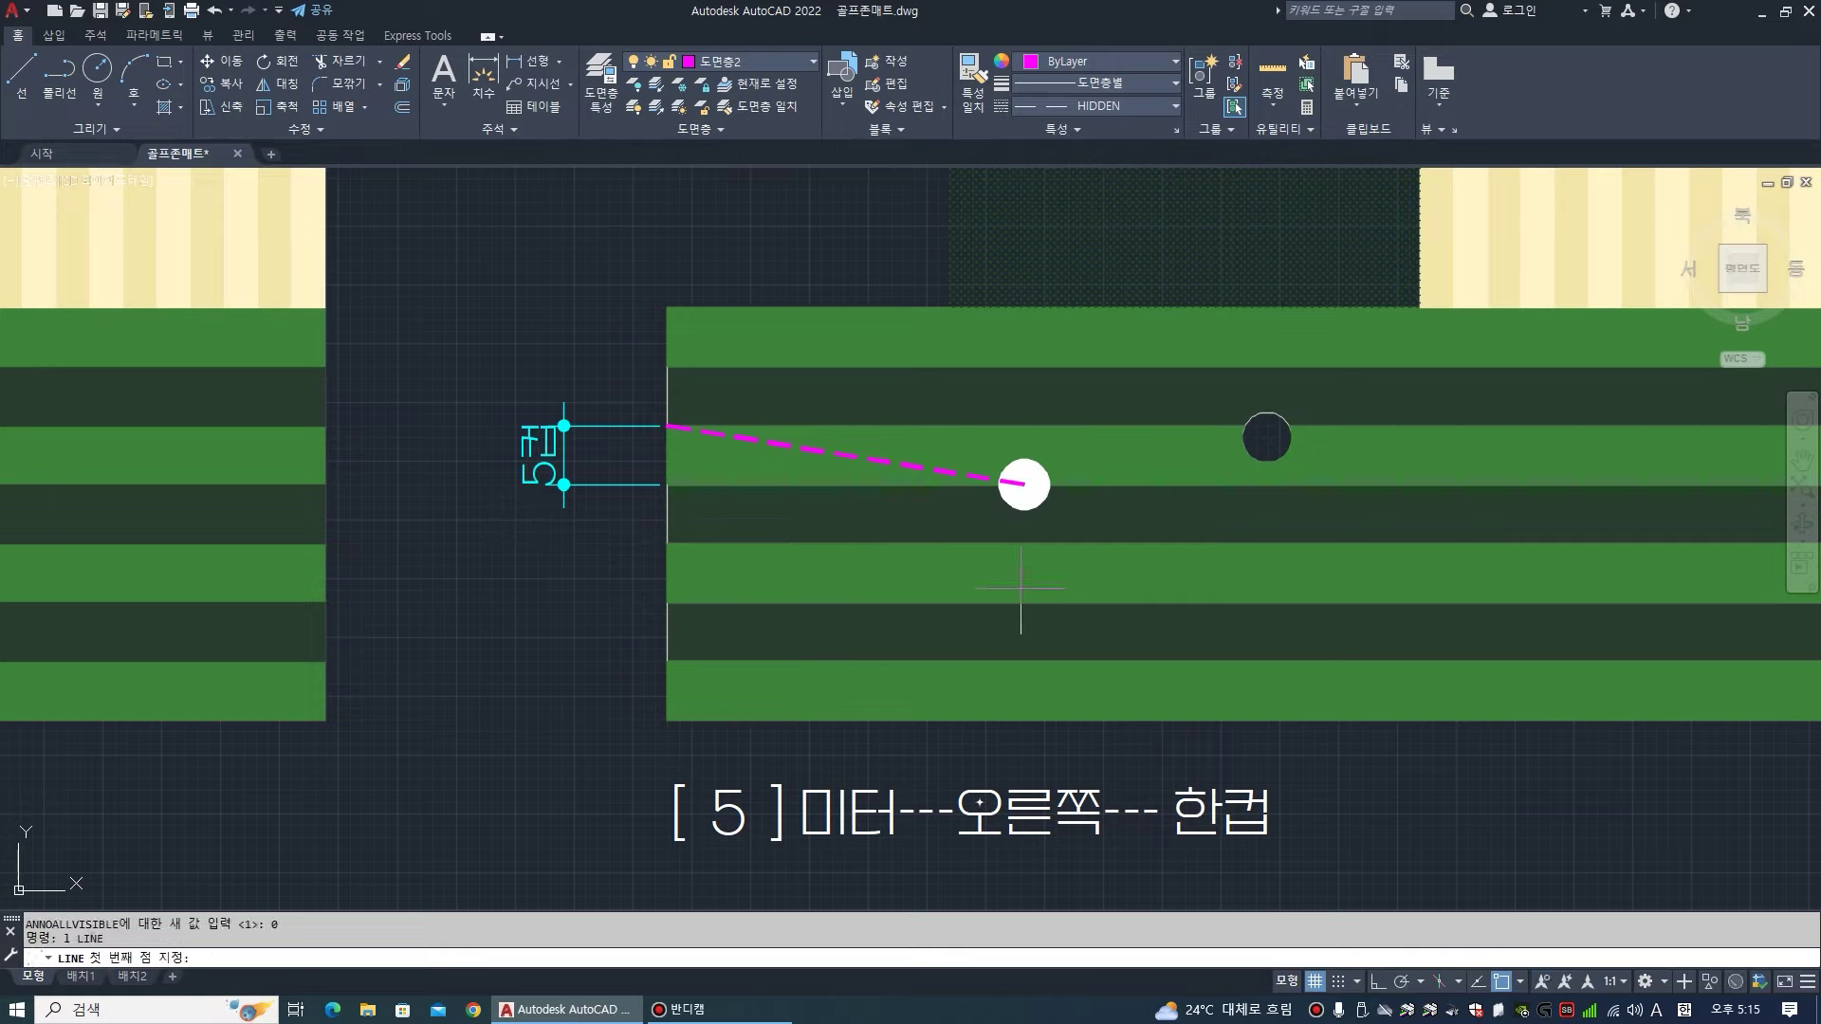
pyautogui.click(1025, 485)
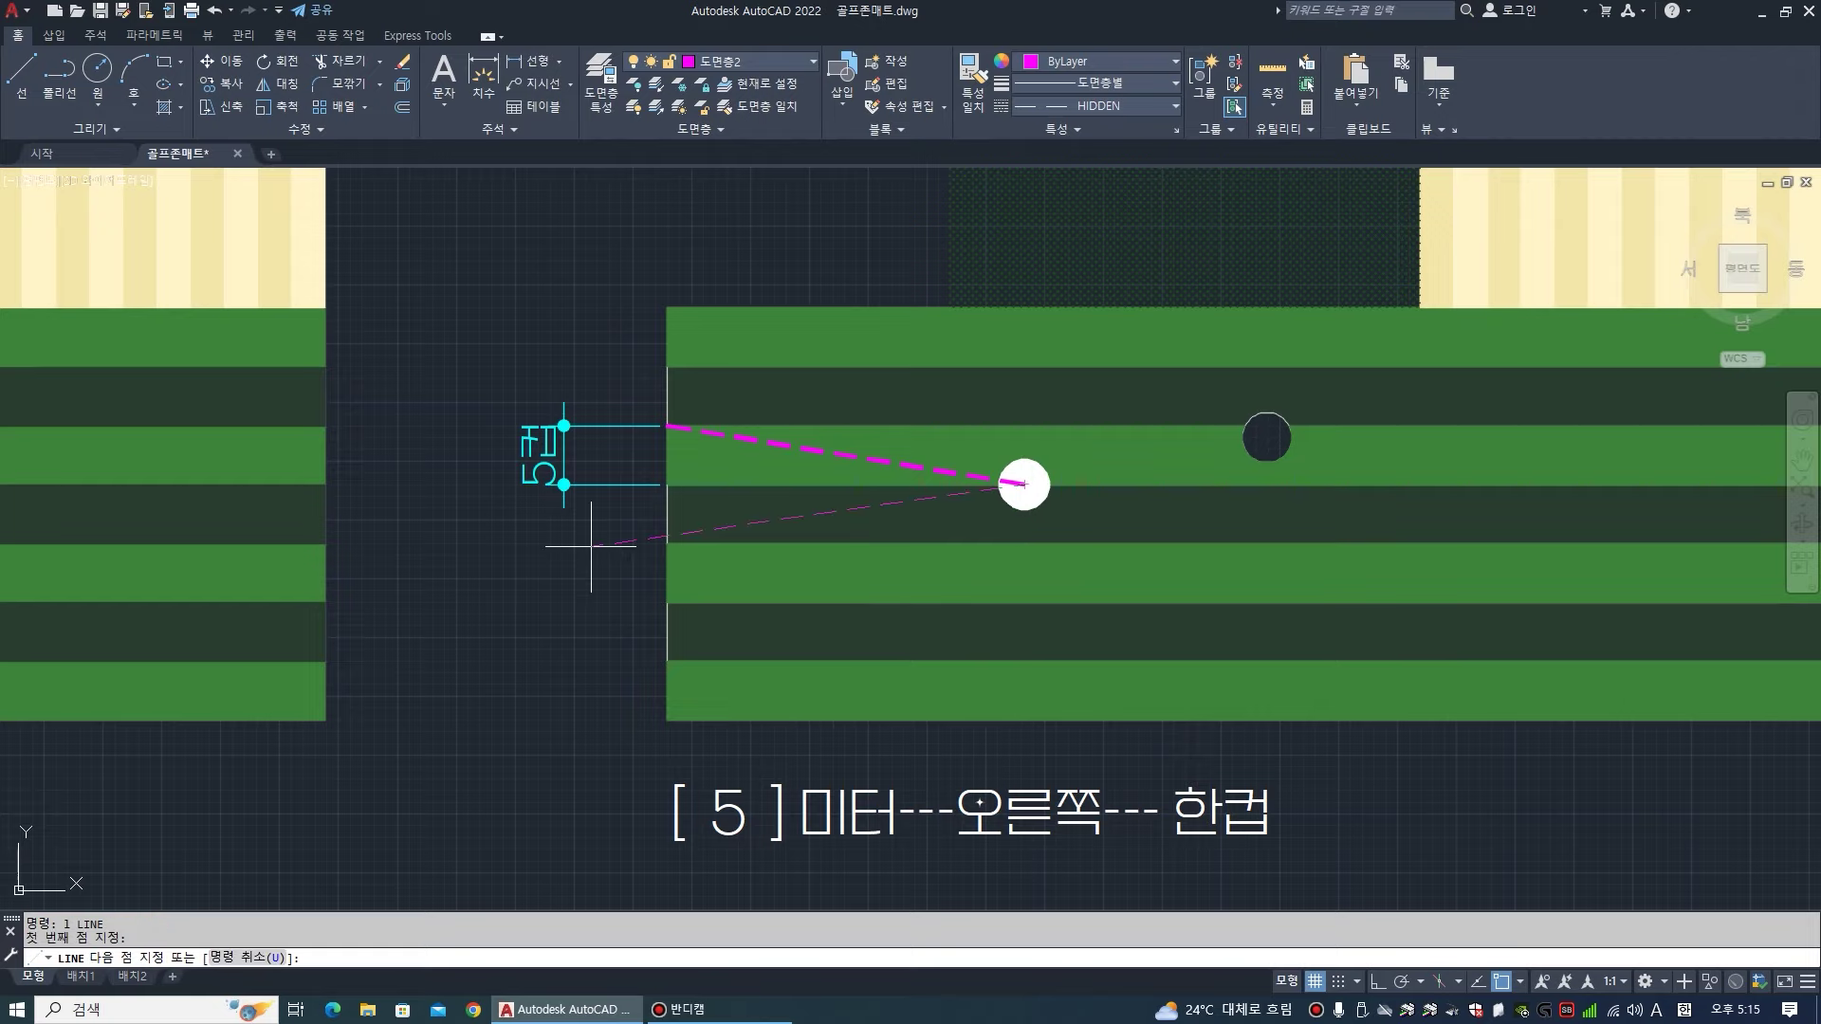
pyautogui.click(590, 545)
pyautogui.press('Return')
pyautogui.write('e')
pyautogui.press('Return')
pyautogui.click(617, 570)
pyautogui.click(581, 527)
pyautogui.press('Return')
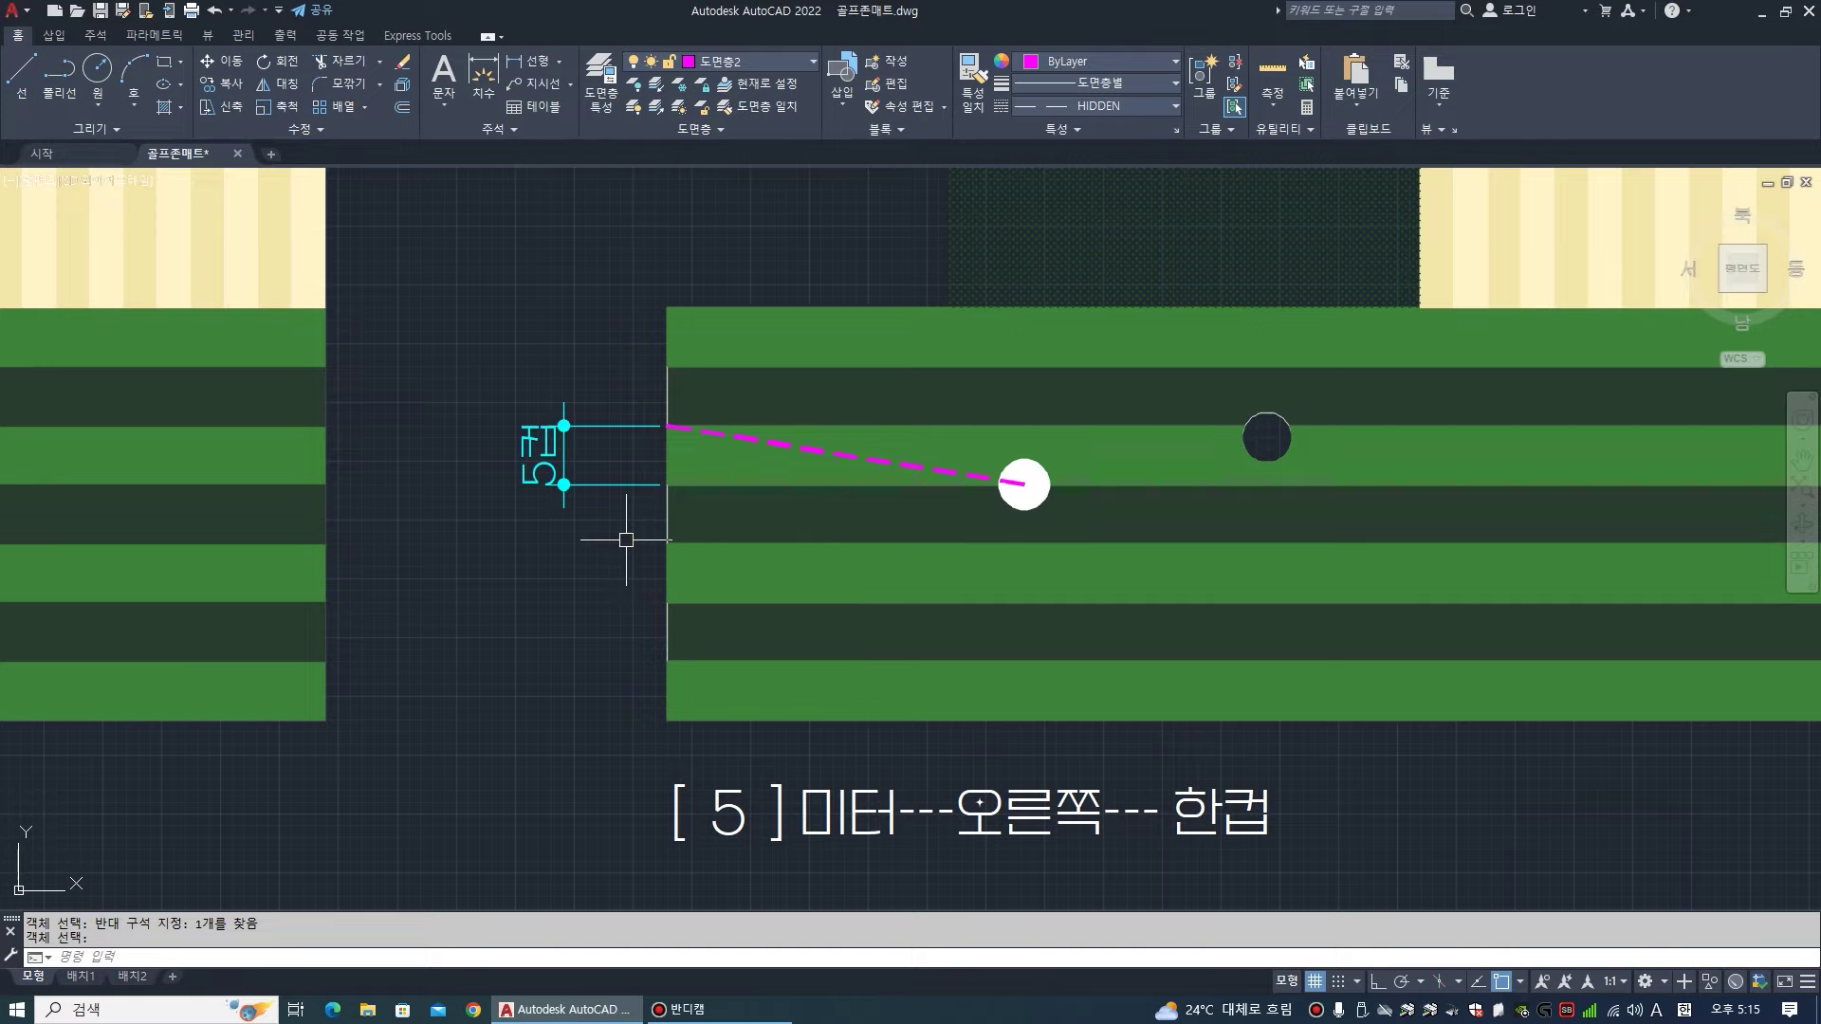
# - Draw a trial line from the ball's centre to just outside the left edge, level with the upper part of the lower green stripe, and erase it
pyautogui.write('l')
pyautogui.press('Return')
pyautogui.click(1024, 485)
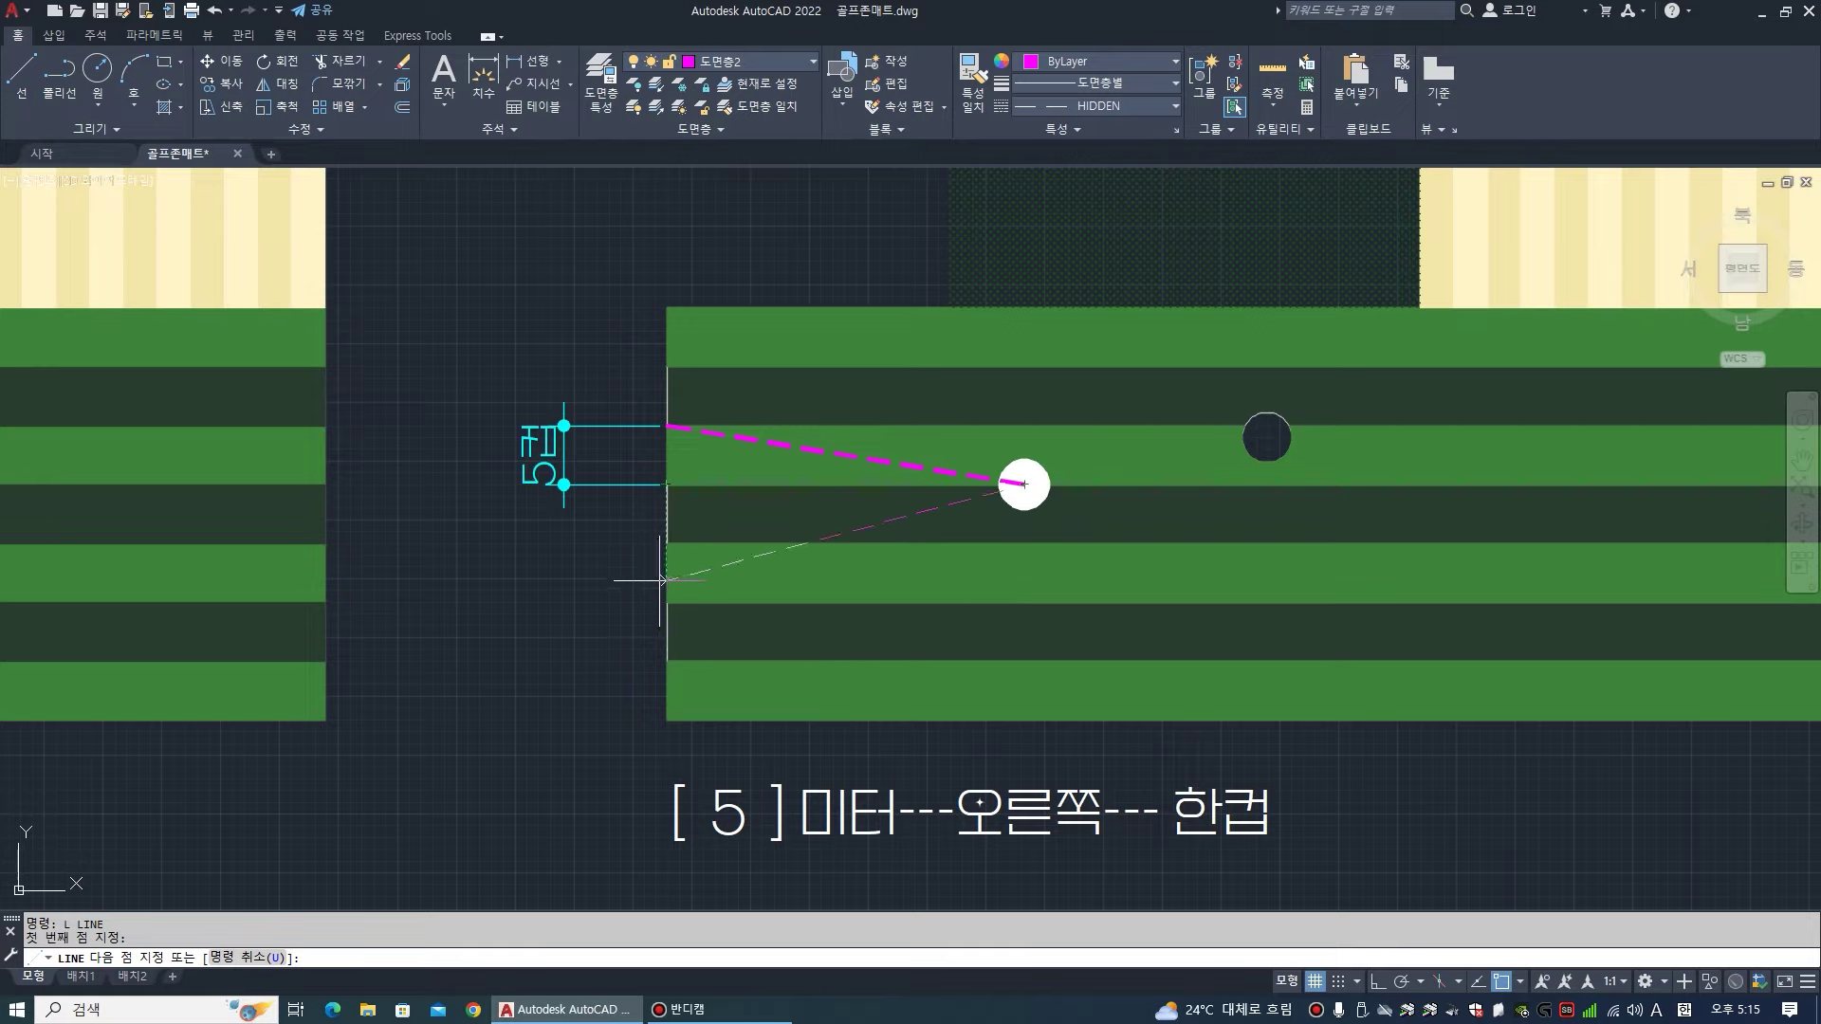
pyautogui.click(636, 559)
pyautogui.press('Return')
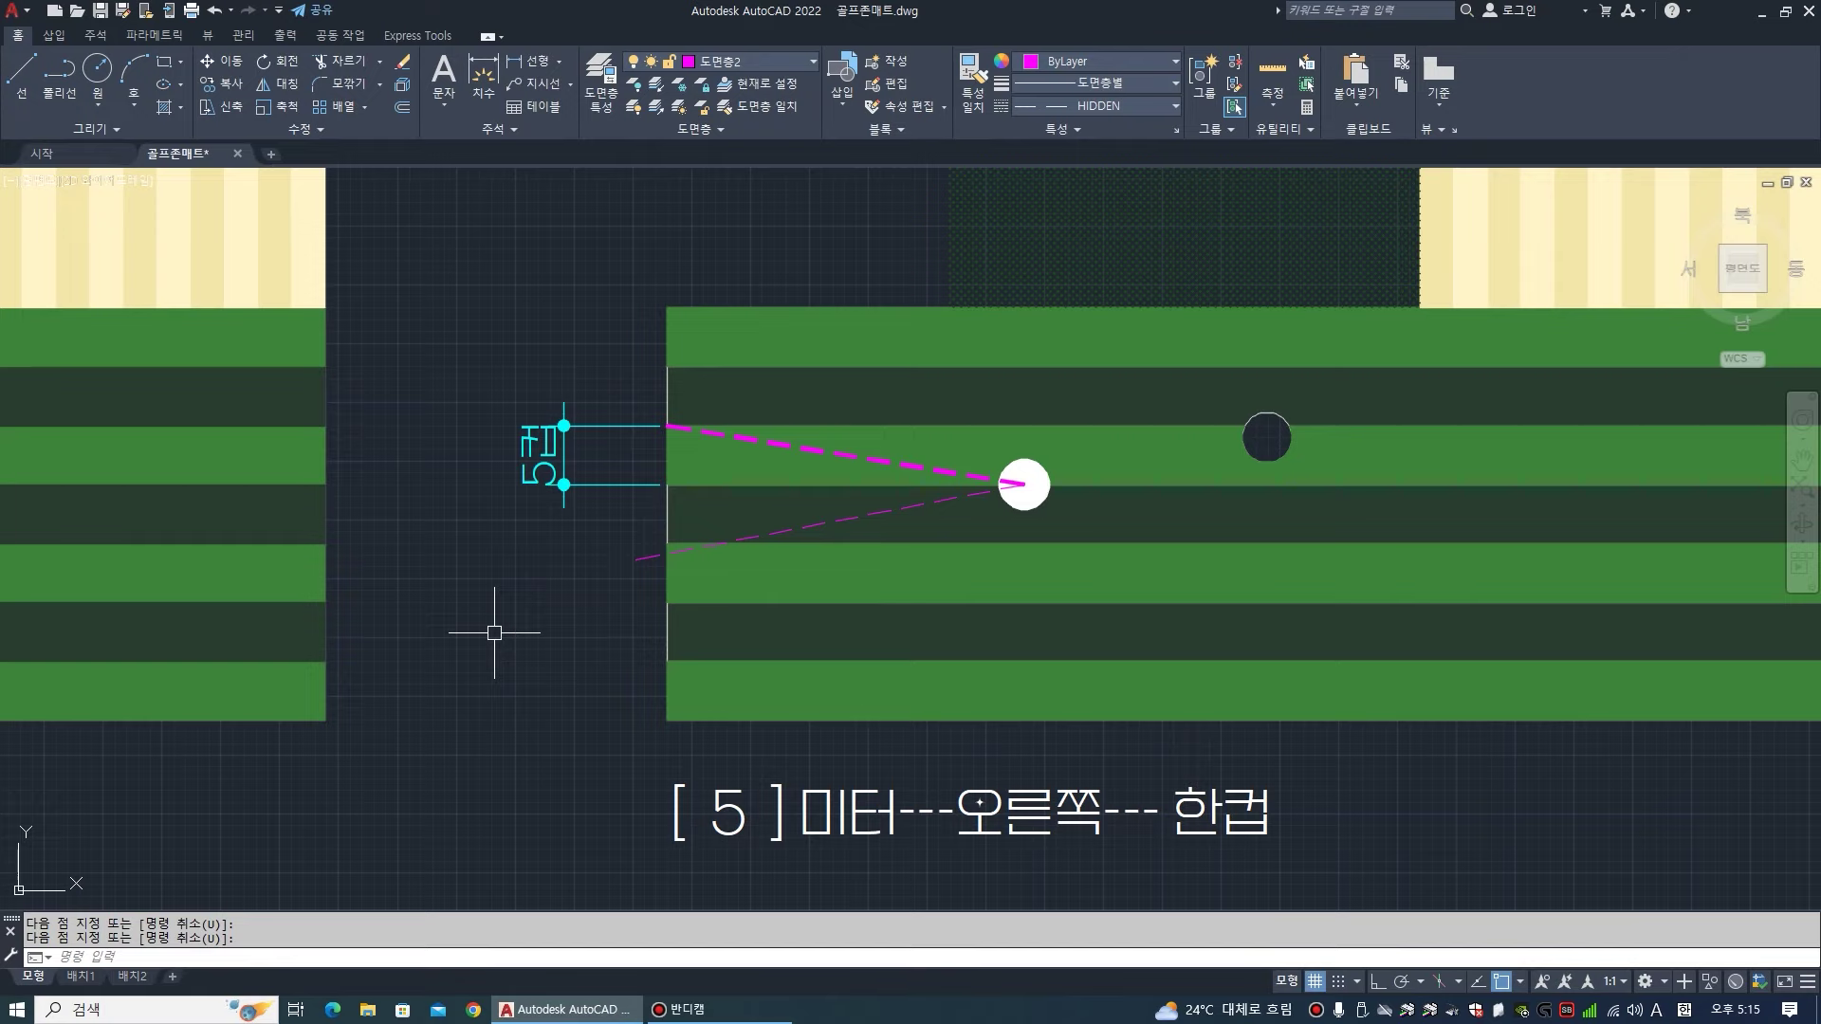
pyautogui.write('e')
pyautogui.press('Return')
pyautogui.click(650, 555)
pyautogui.scroll(-1, 554, 536)
pyautogui.press('Return')
# - Change the distance number in the caption below the mat to 6 metres
pyautogui.write('ed')
pyautogui.press('Return')
pyautogui.click(670, 748)
pyautogui.press('Left')
pyautogui.press('Left')
pyautogui.press('Left')
pyautogui.press('Left')
pyautogui.press('Left')
pyautogui.press('Left')
pyautogui.press('Left')
pyautogui.press('Left')
pyautogui.press('Left')
pyautogui.press('Left')
pyautogui.press('BackSpace')
pyautogui.write('6')
pyautogui.press('Return')
pyautogui.press('Escape')
pyautogui.scroll(3, 528, 514)
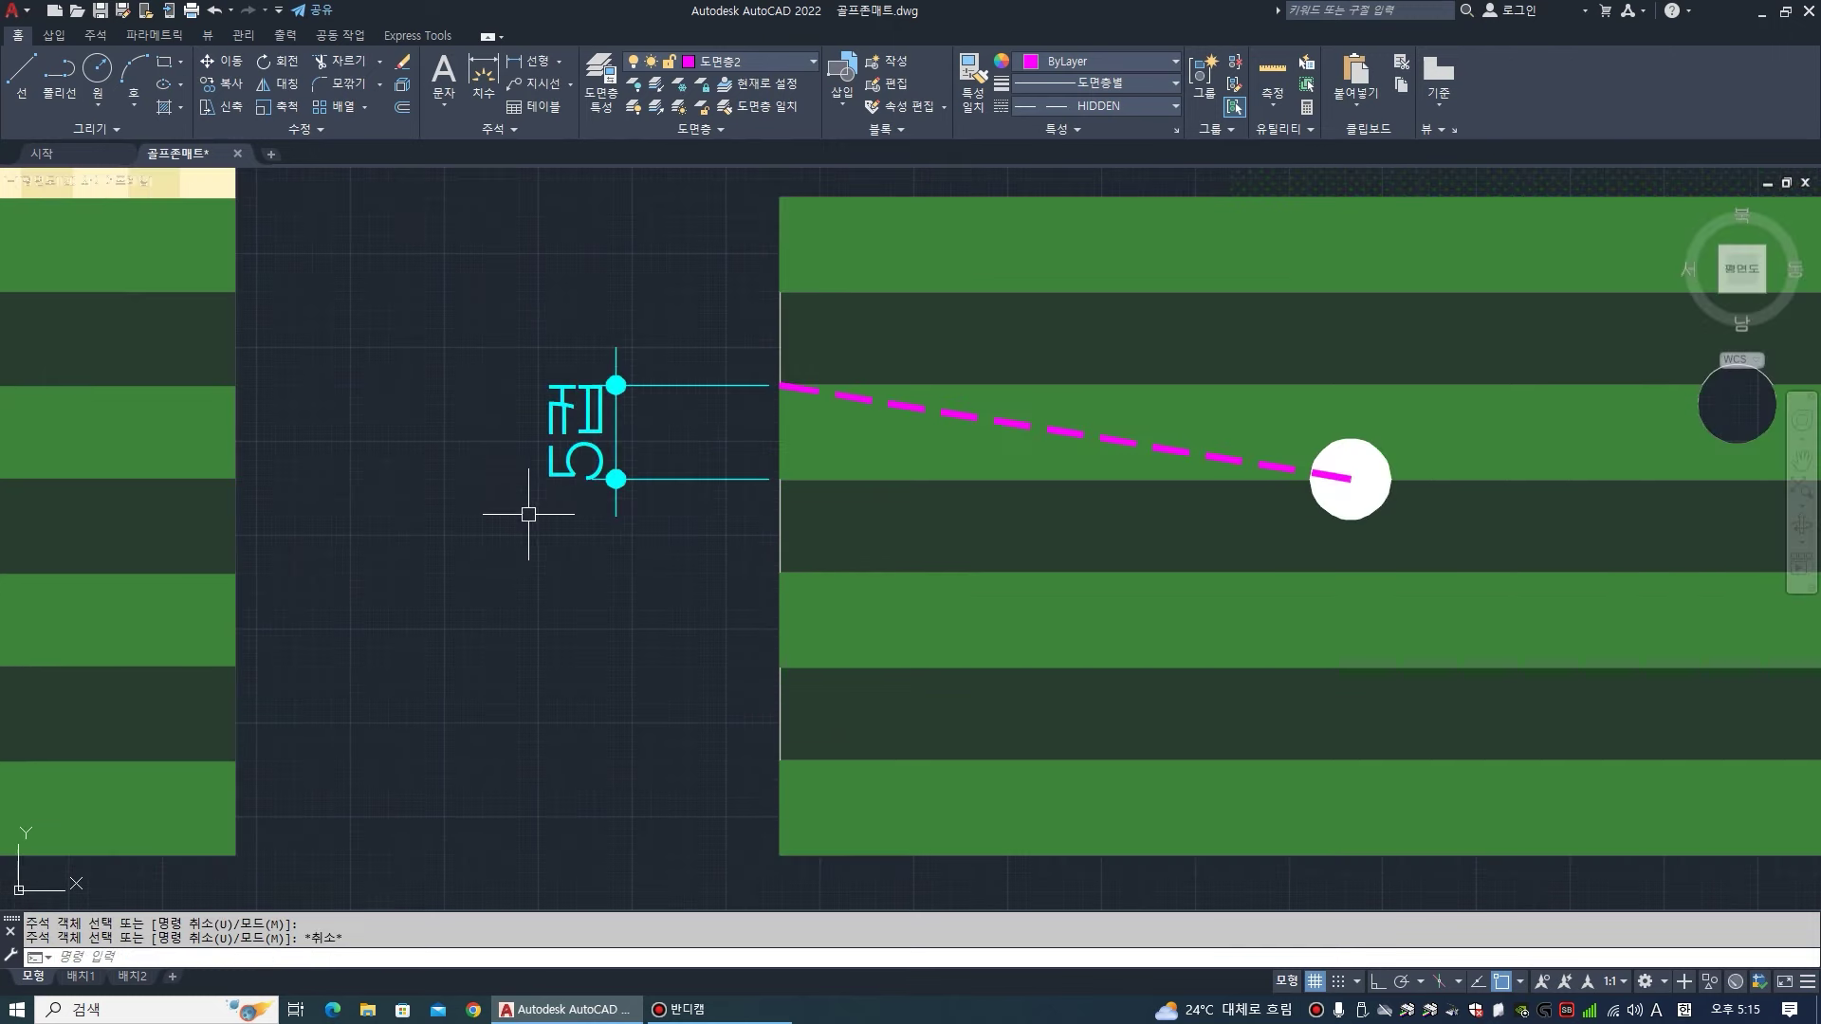
# - Change the cup offset label beside the mat's left edge to 6컵
pyautogui.press('Return')
pyautogui.click(556, 493)
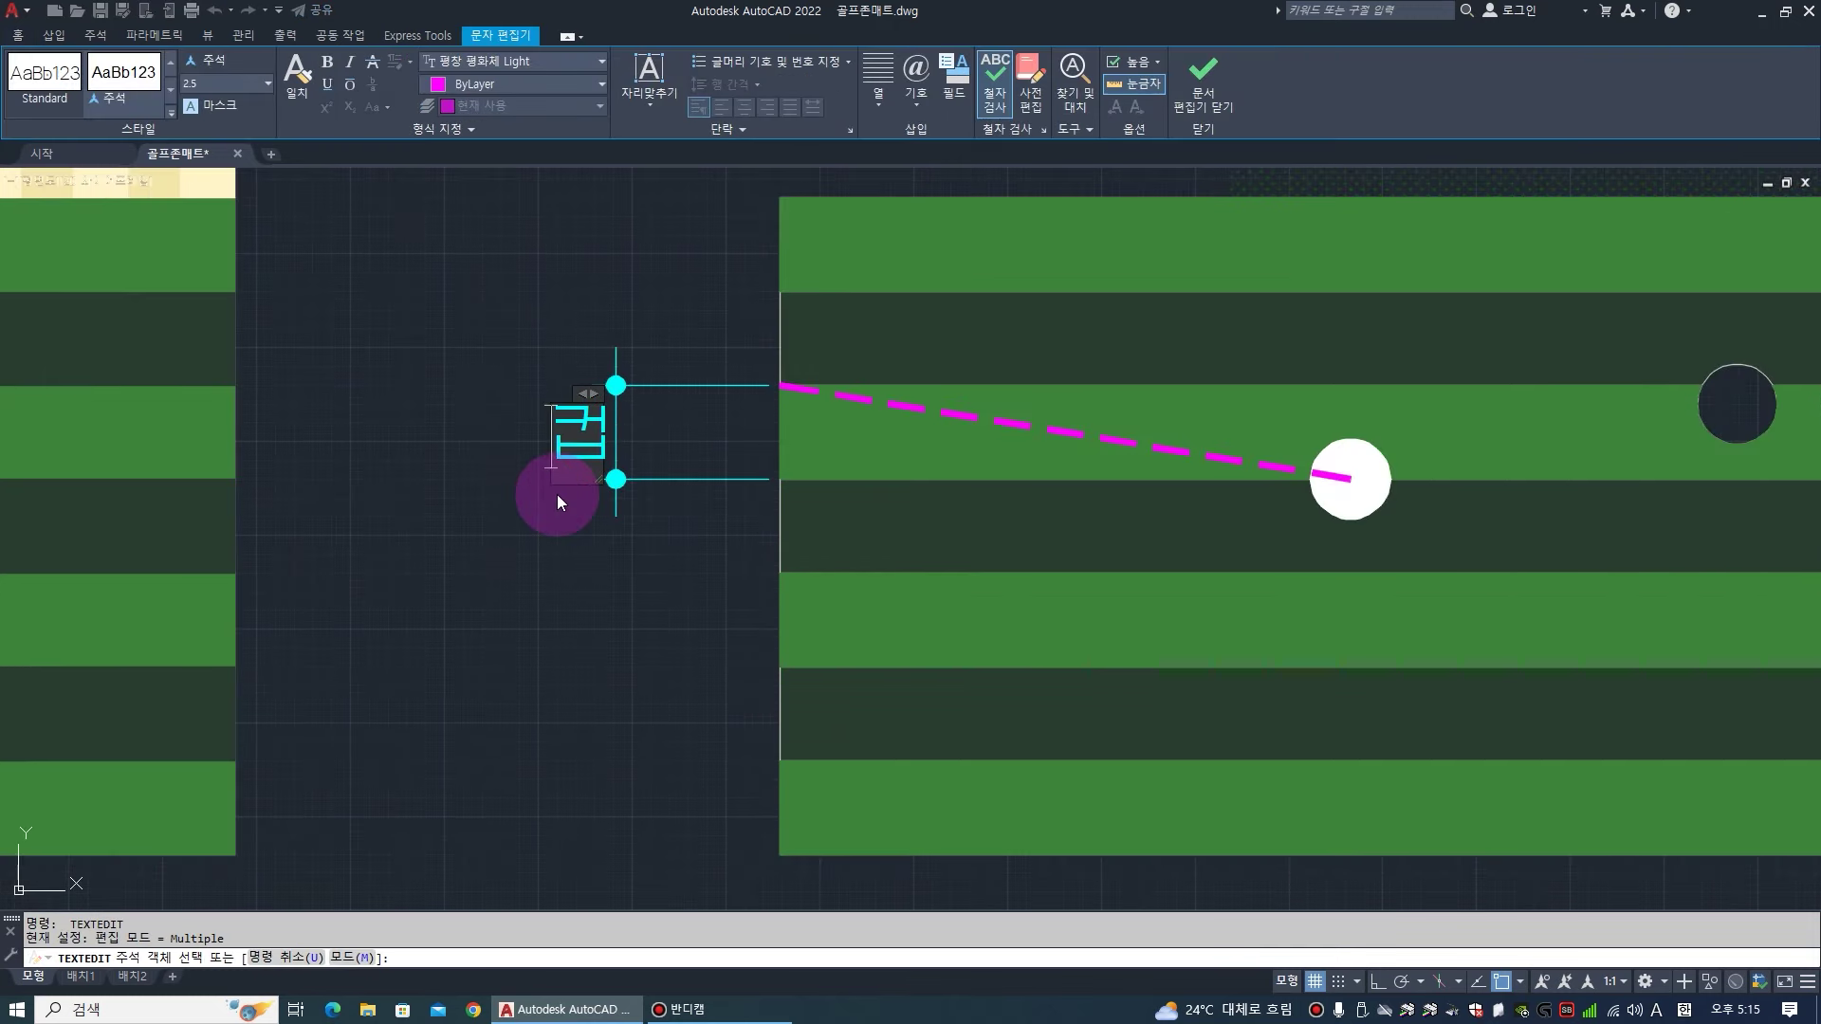
pyautogui.click(1202, 76)
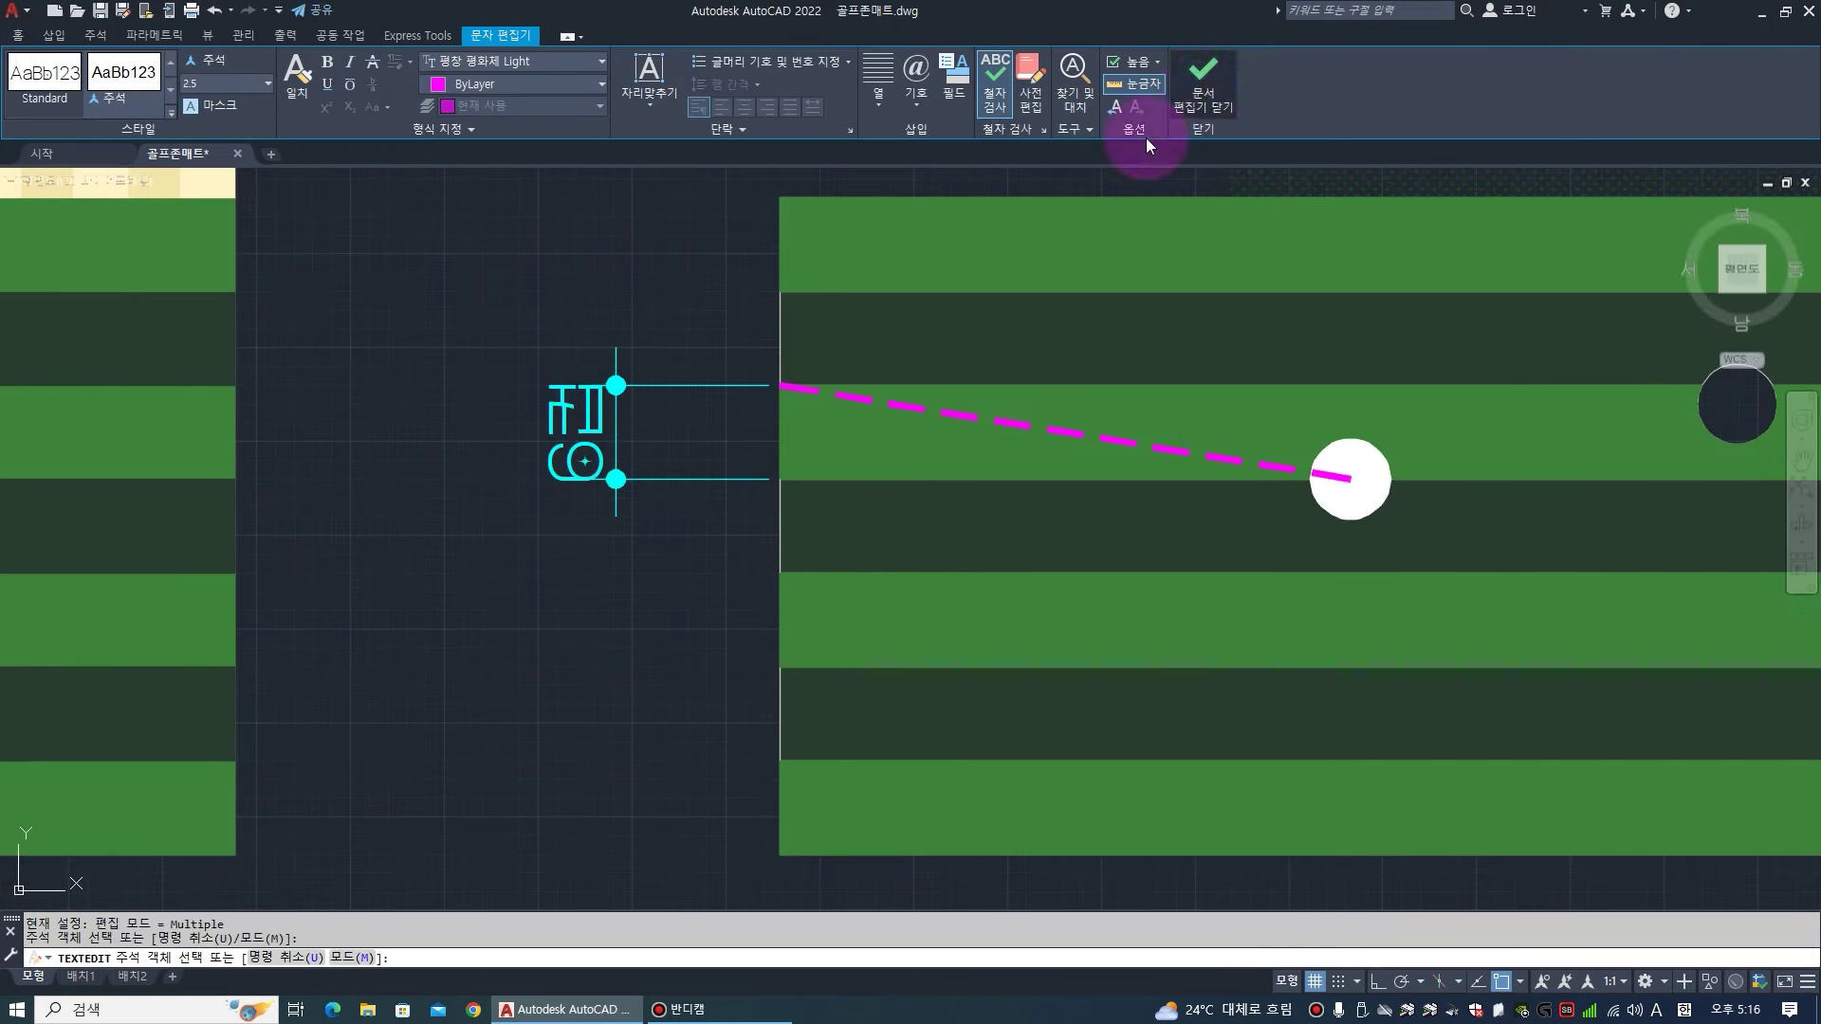
pyautogui.press('Escape')
pyautogui.scroll(-2, 1037, 549)
pyautogui.scroll(-5, 1037, 549)
pyautogui.scroll(5, 1023, 517)
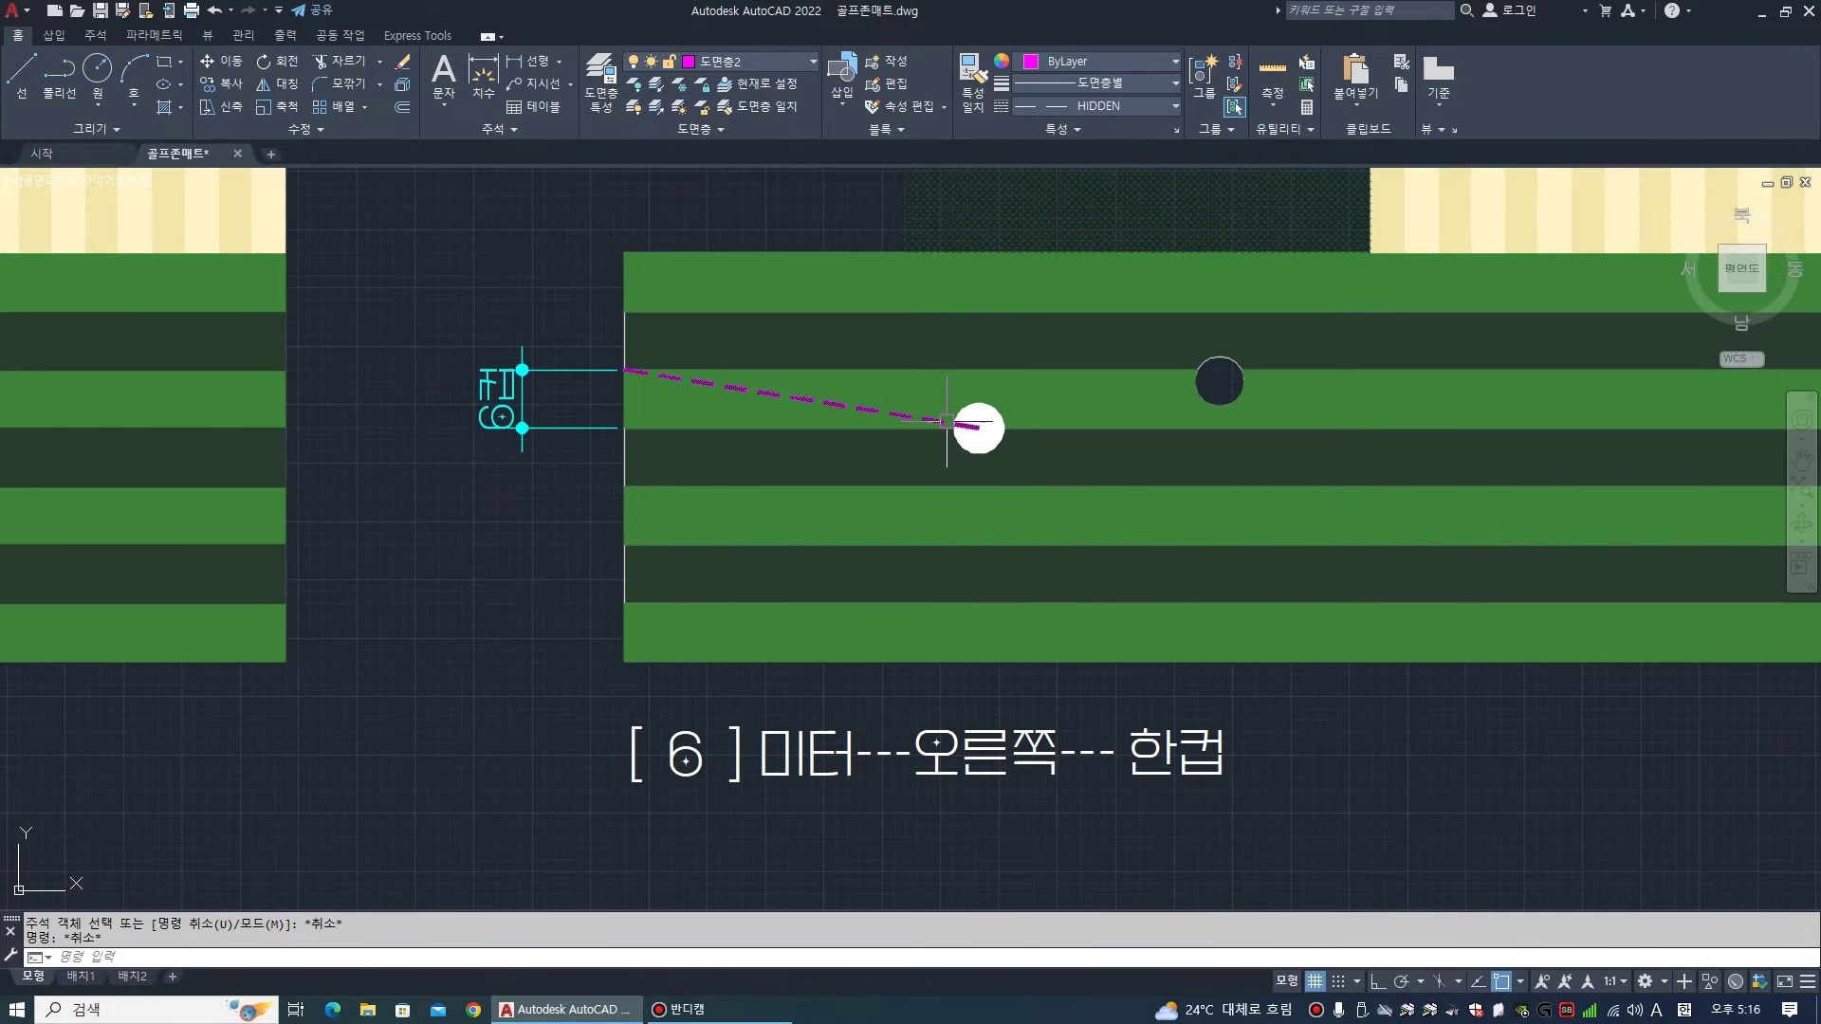
# - Draw a trial line from the ball's centre to just outside the left edge, slightly below the dashed aim line's end, and erase it
pyautogui.rightClick(557, 525)
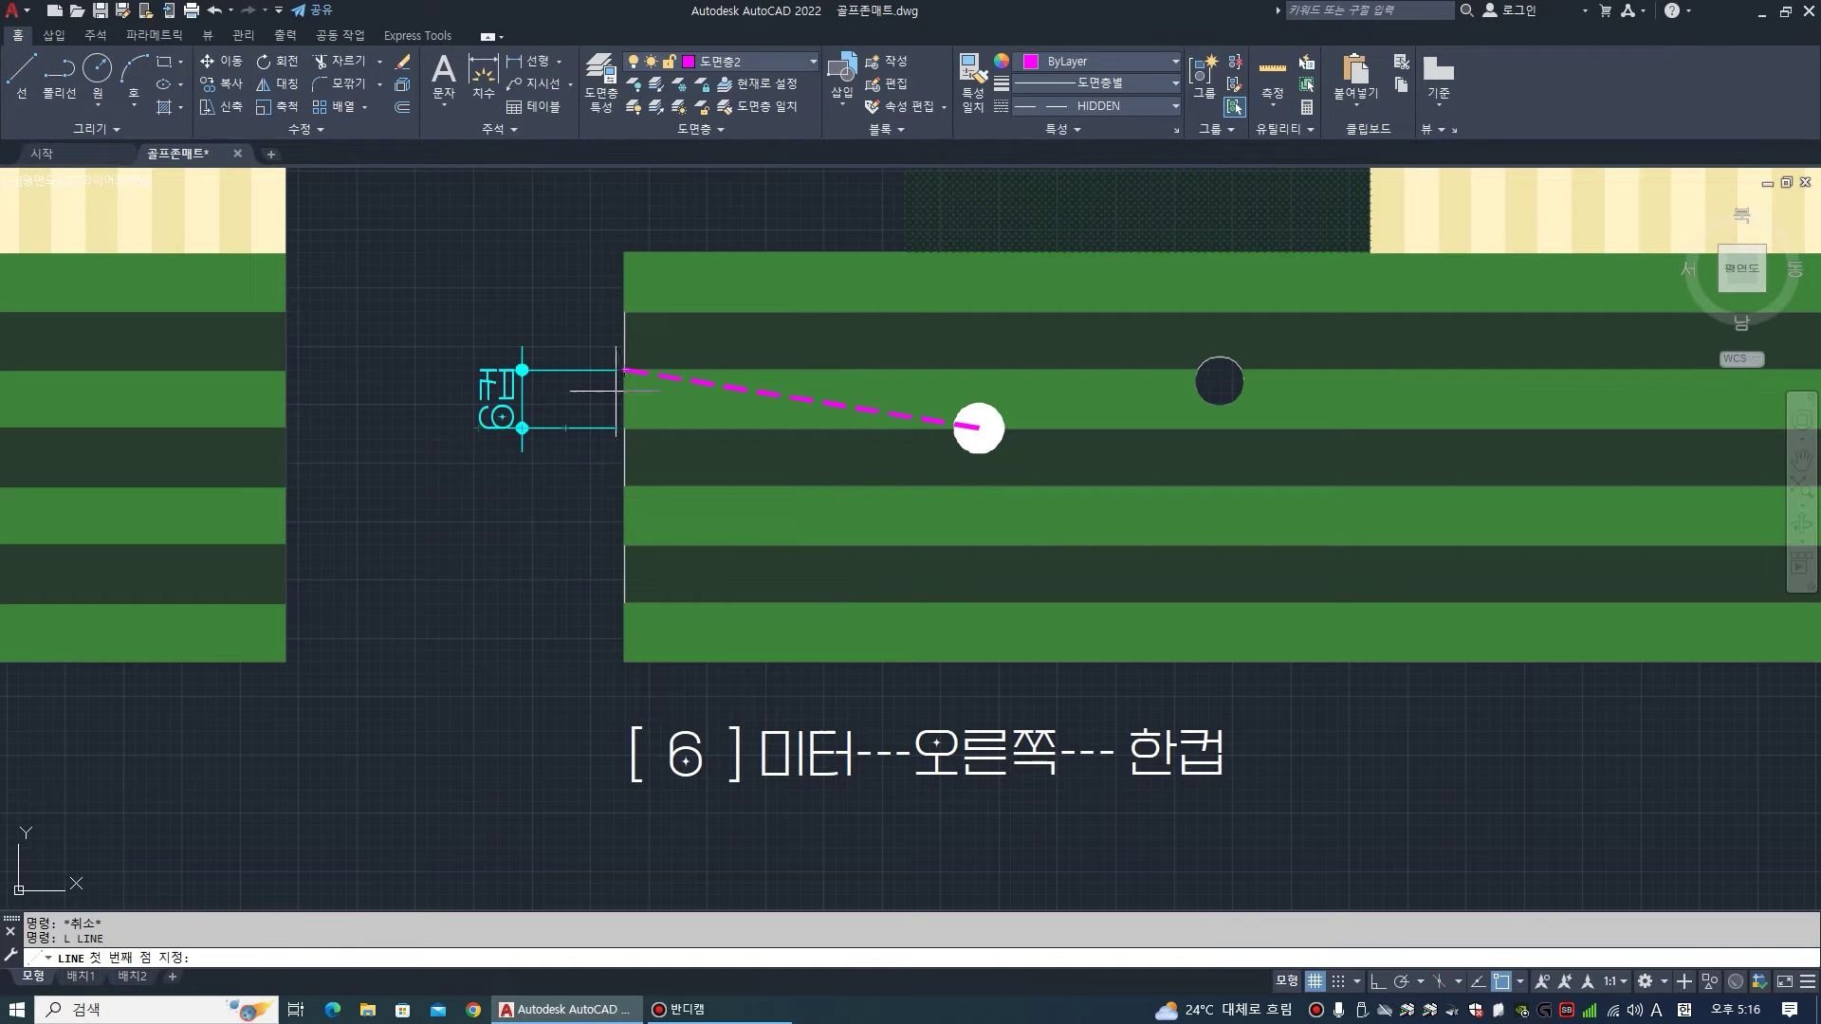
pyautogui.click(975, 425)
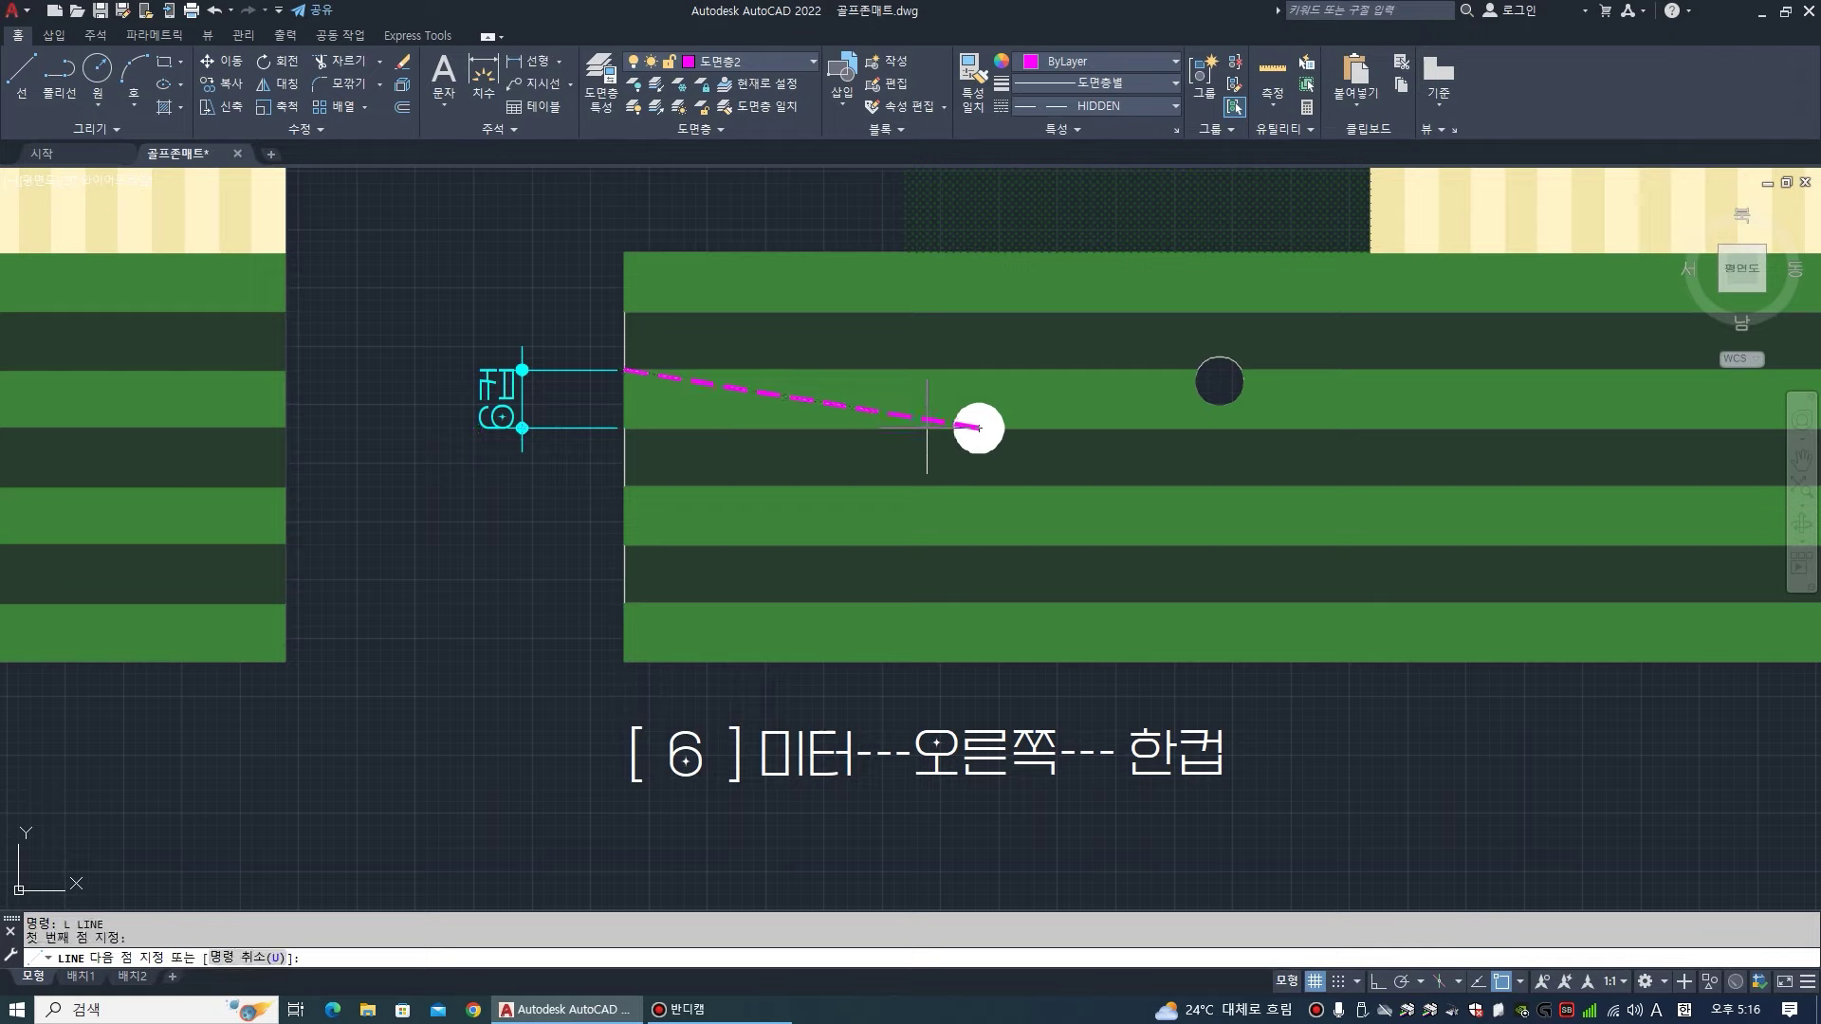
pyautogui.click(586, 384)
pyautogui.press('Return')
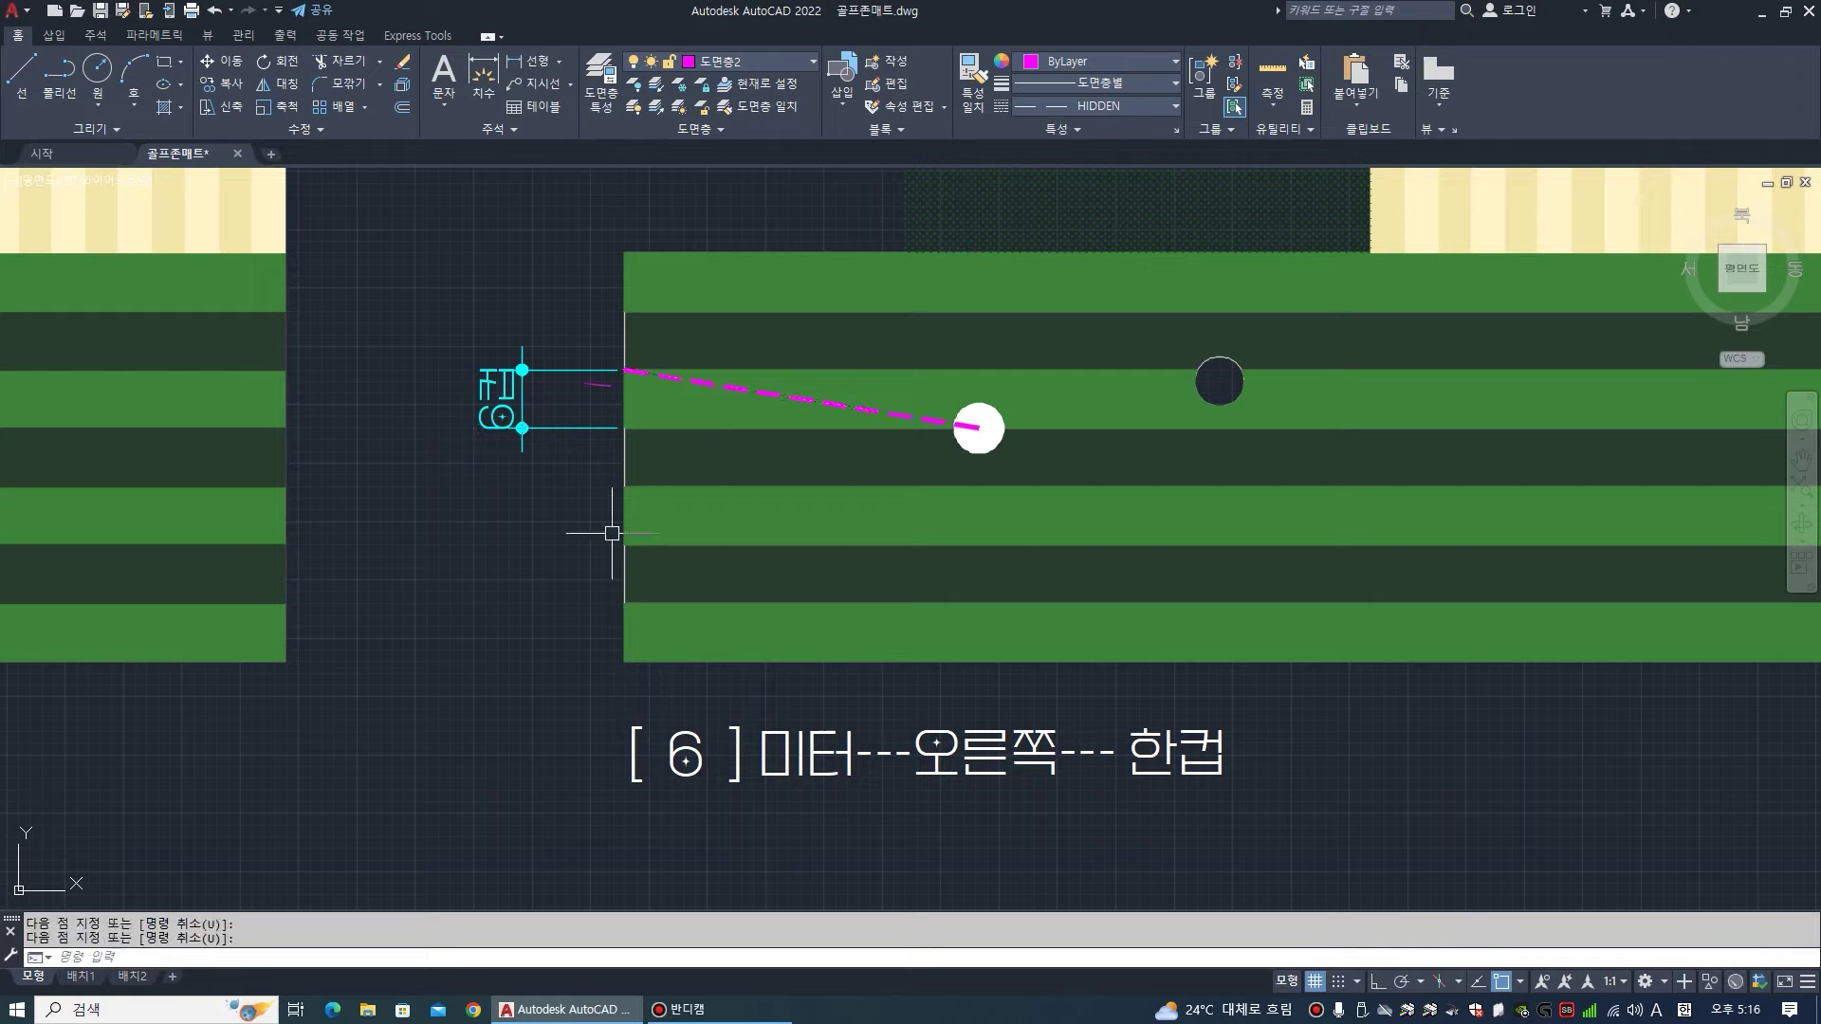
pyautogui.press('Escape')
pyautogui.write('e')
pyautogui.press('Return')
pyautogui.click(577, 459)
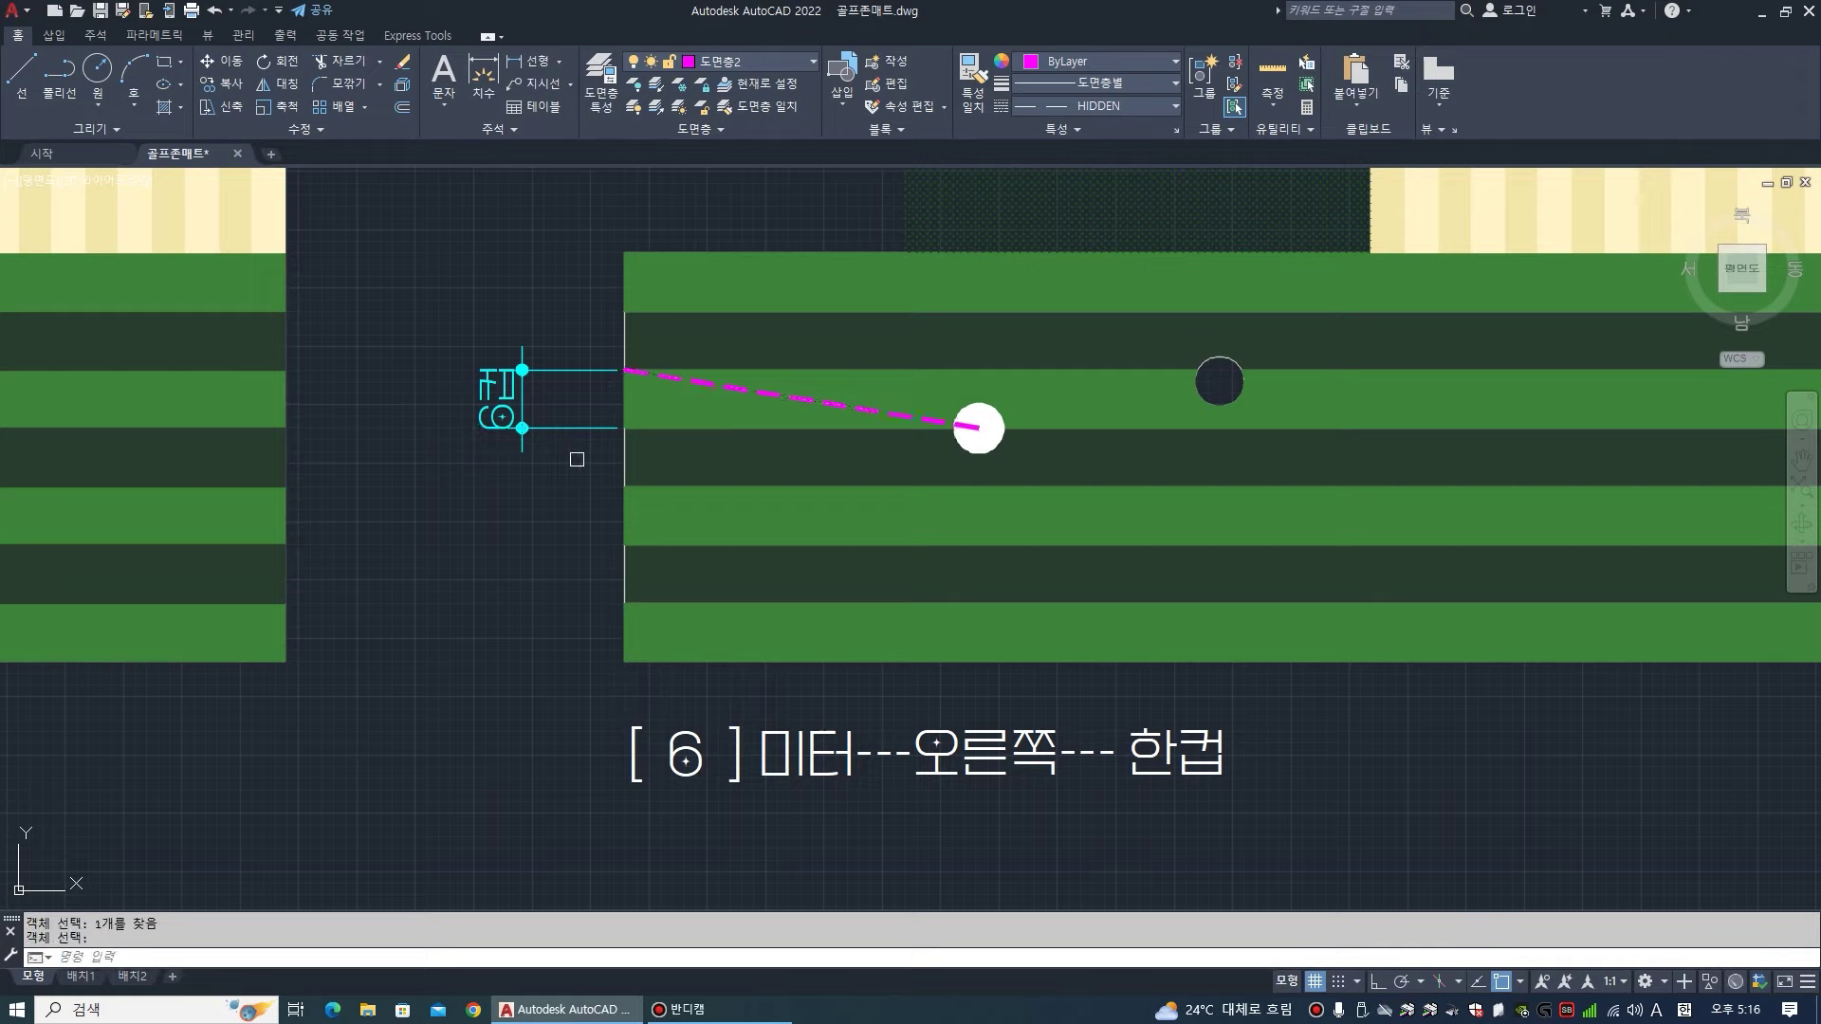
pyautogui.click(687, 756)
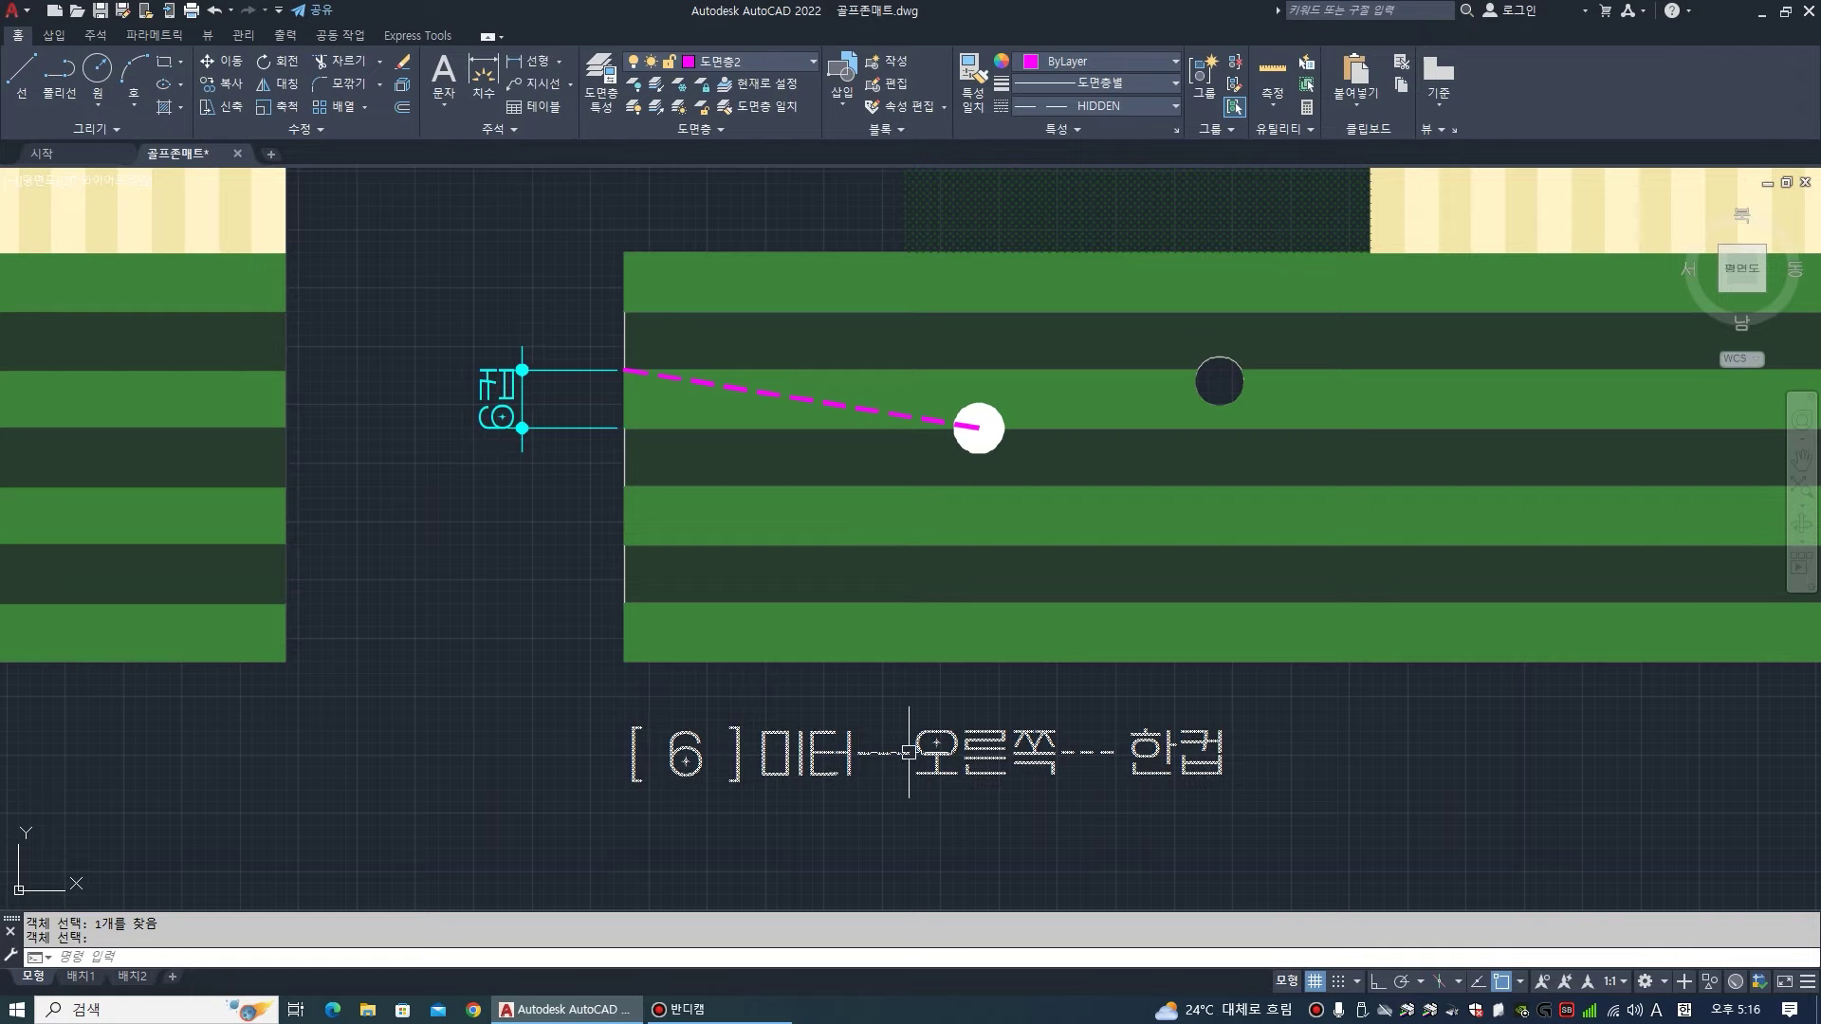
pyautogui.scroll(-2, 901, 632)
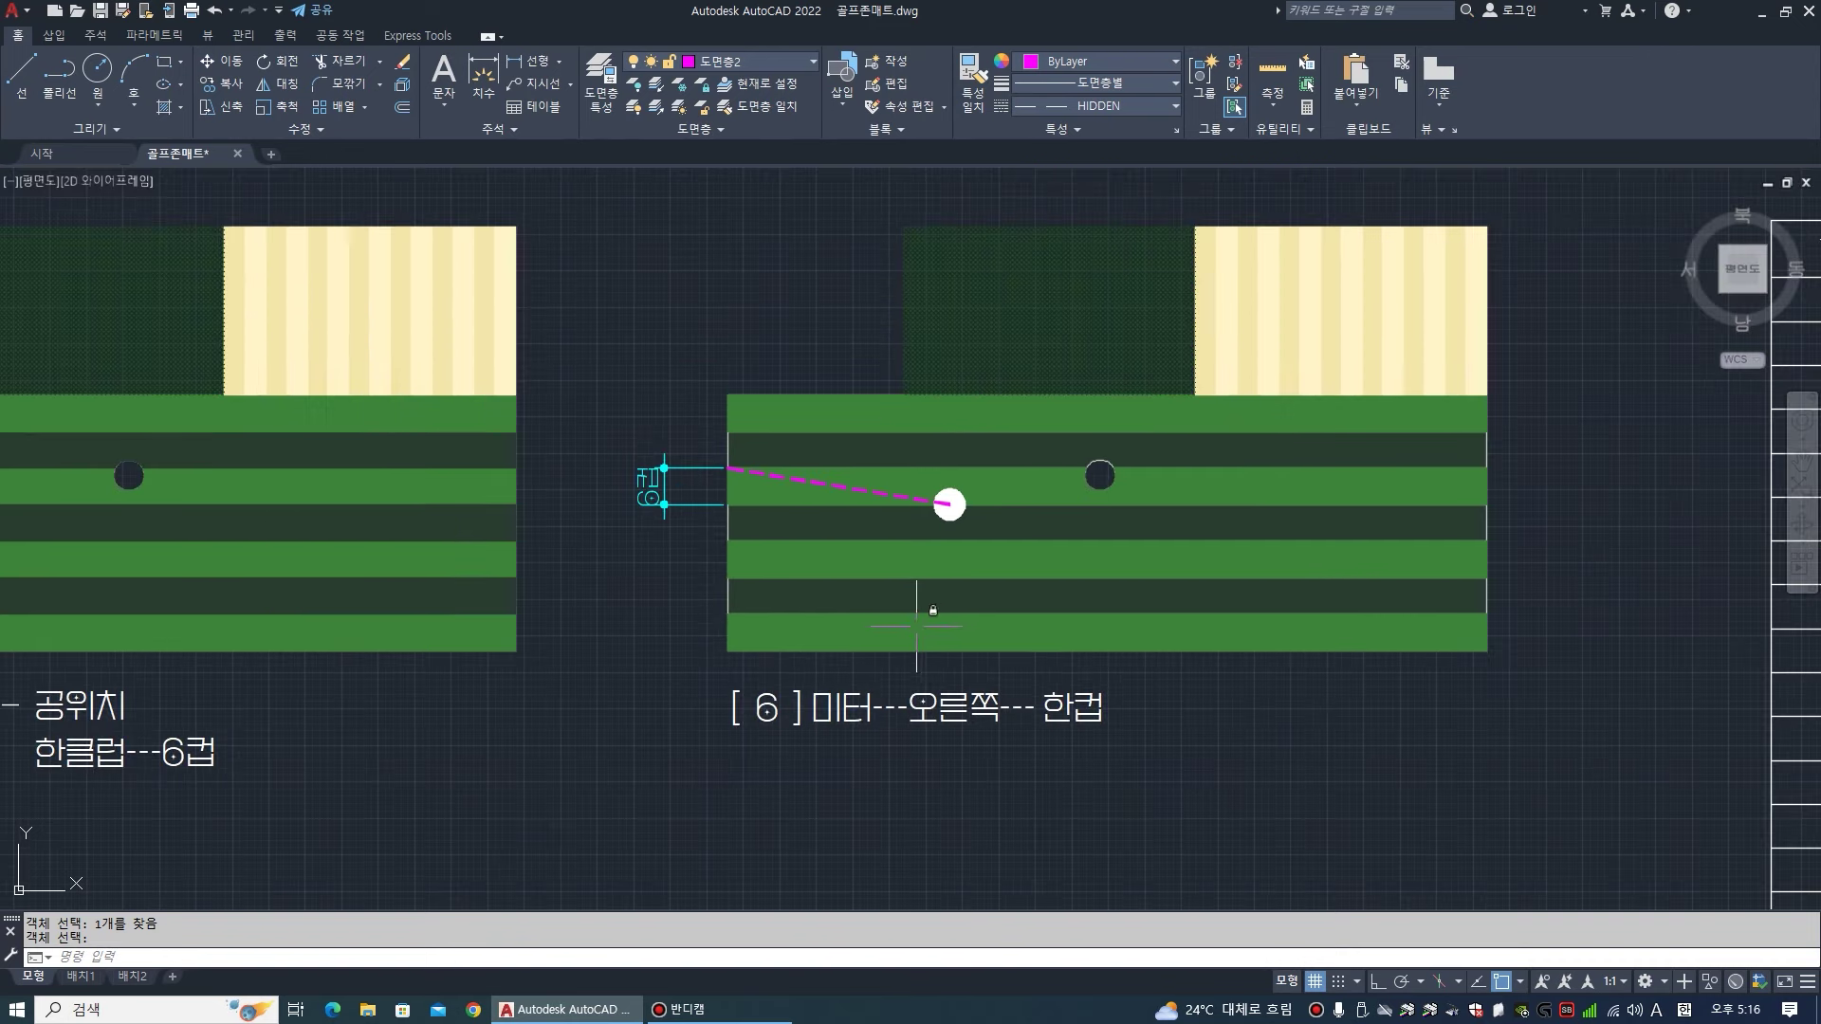
pyautogui.scroll(2, 962, 569)
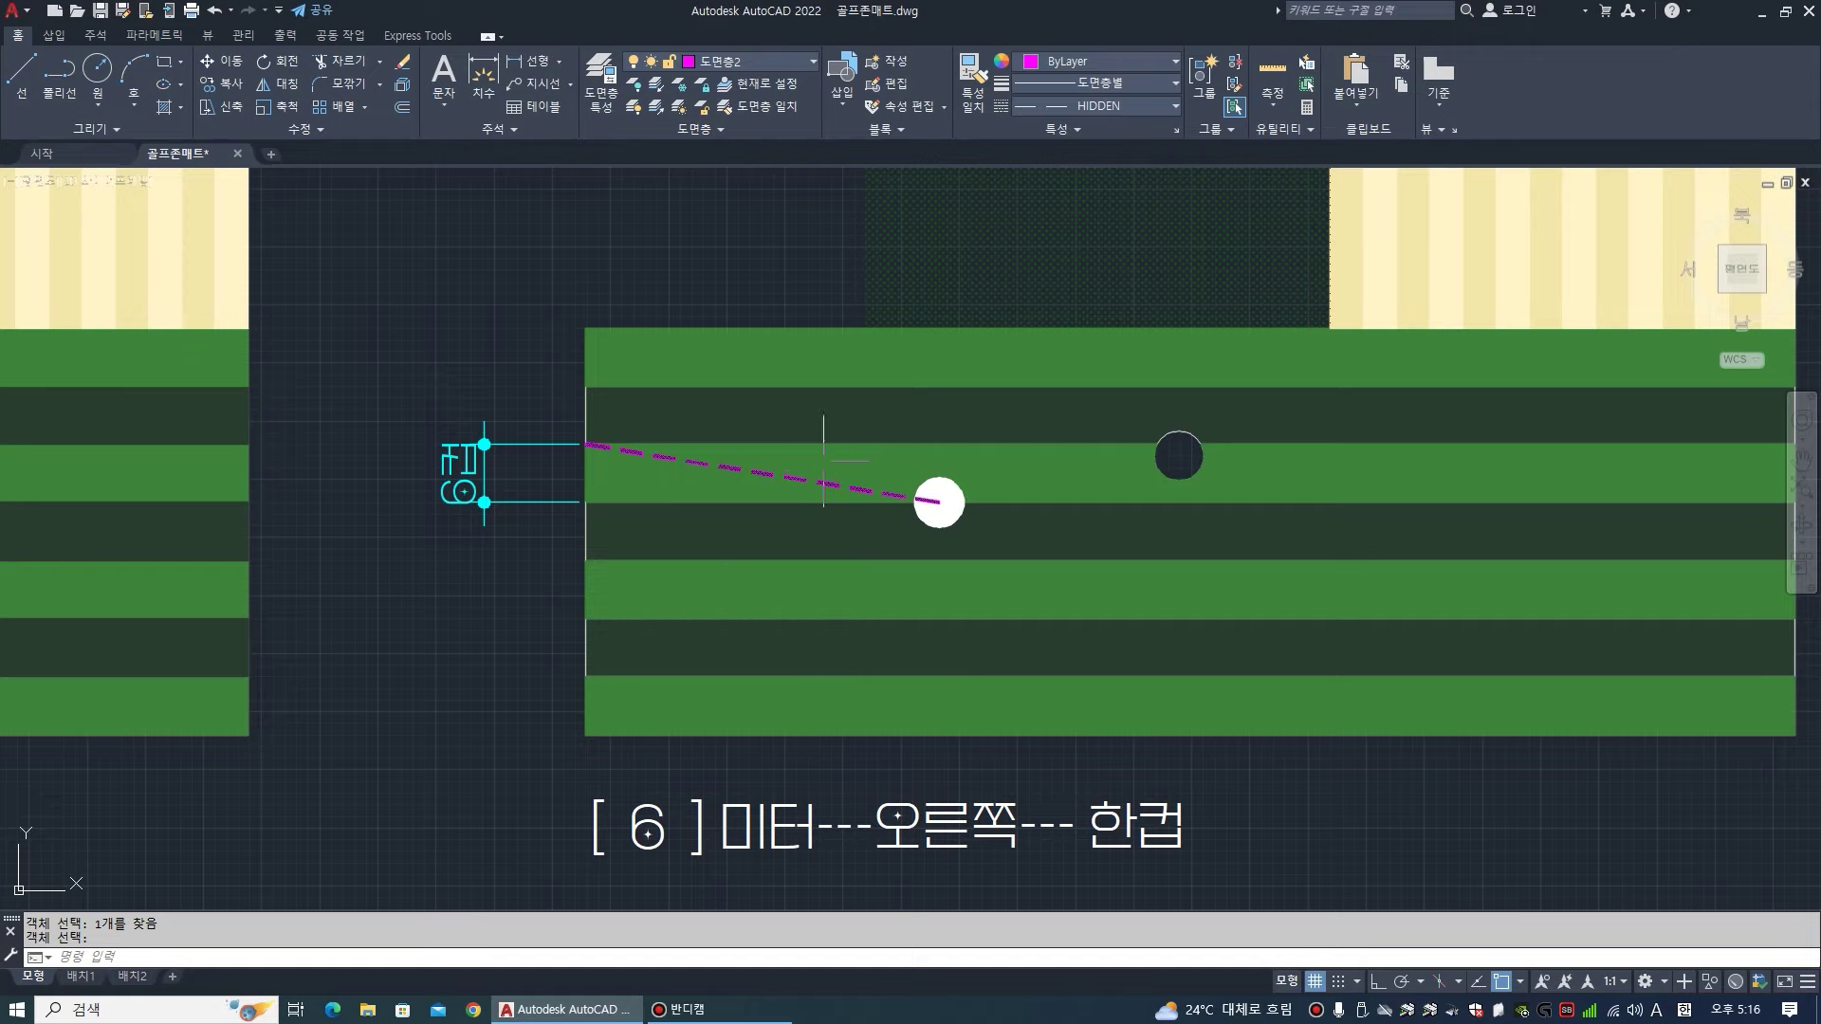
pyautogui.scroll(-2, 419, 521)
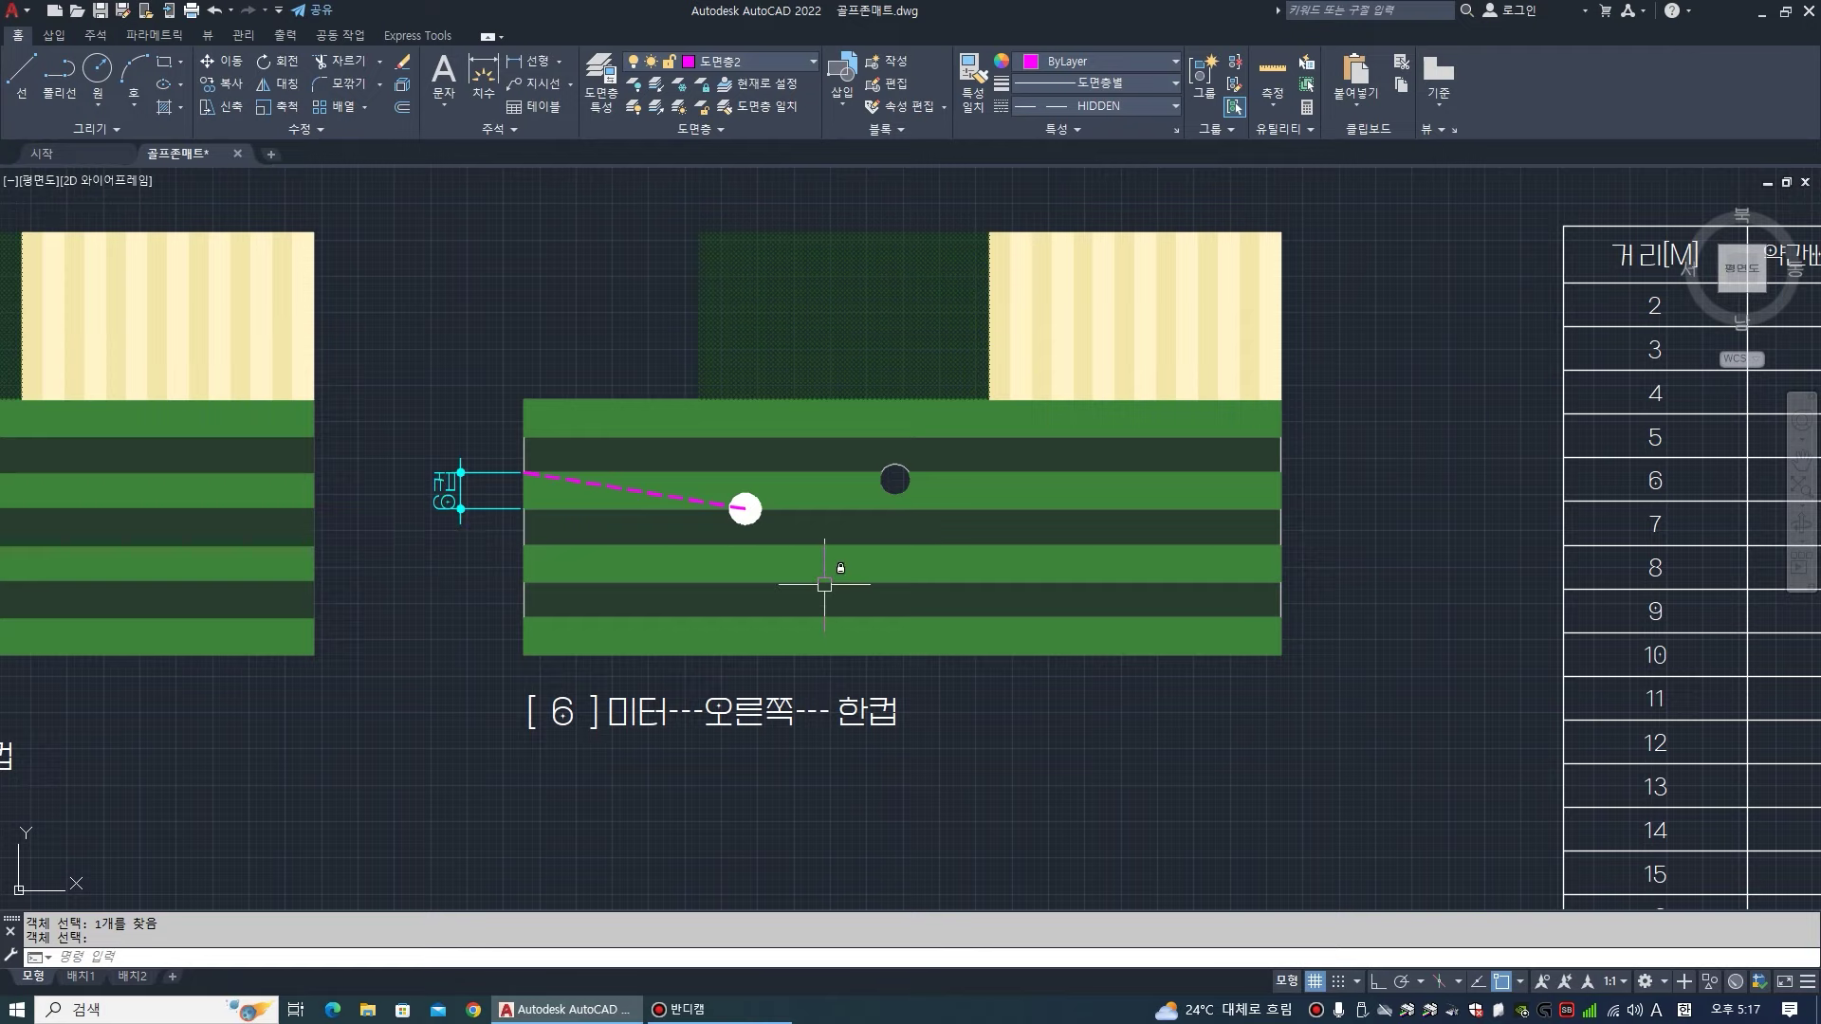
pyautogui.moveTo(728, 574); pyautogui.dragTo(810, 574, button='middle')
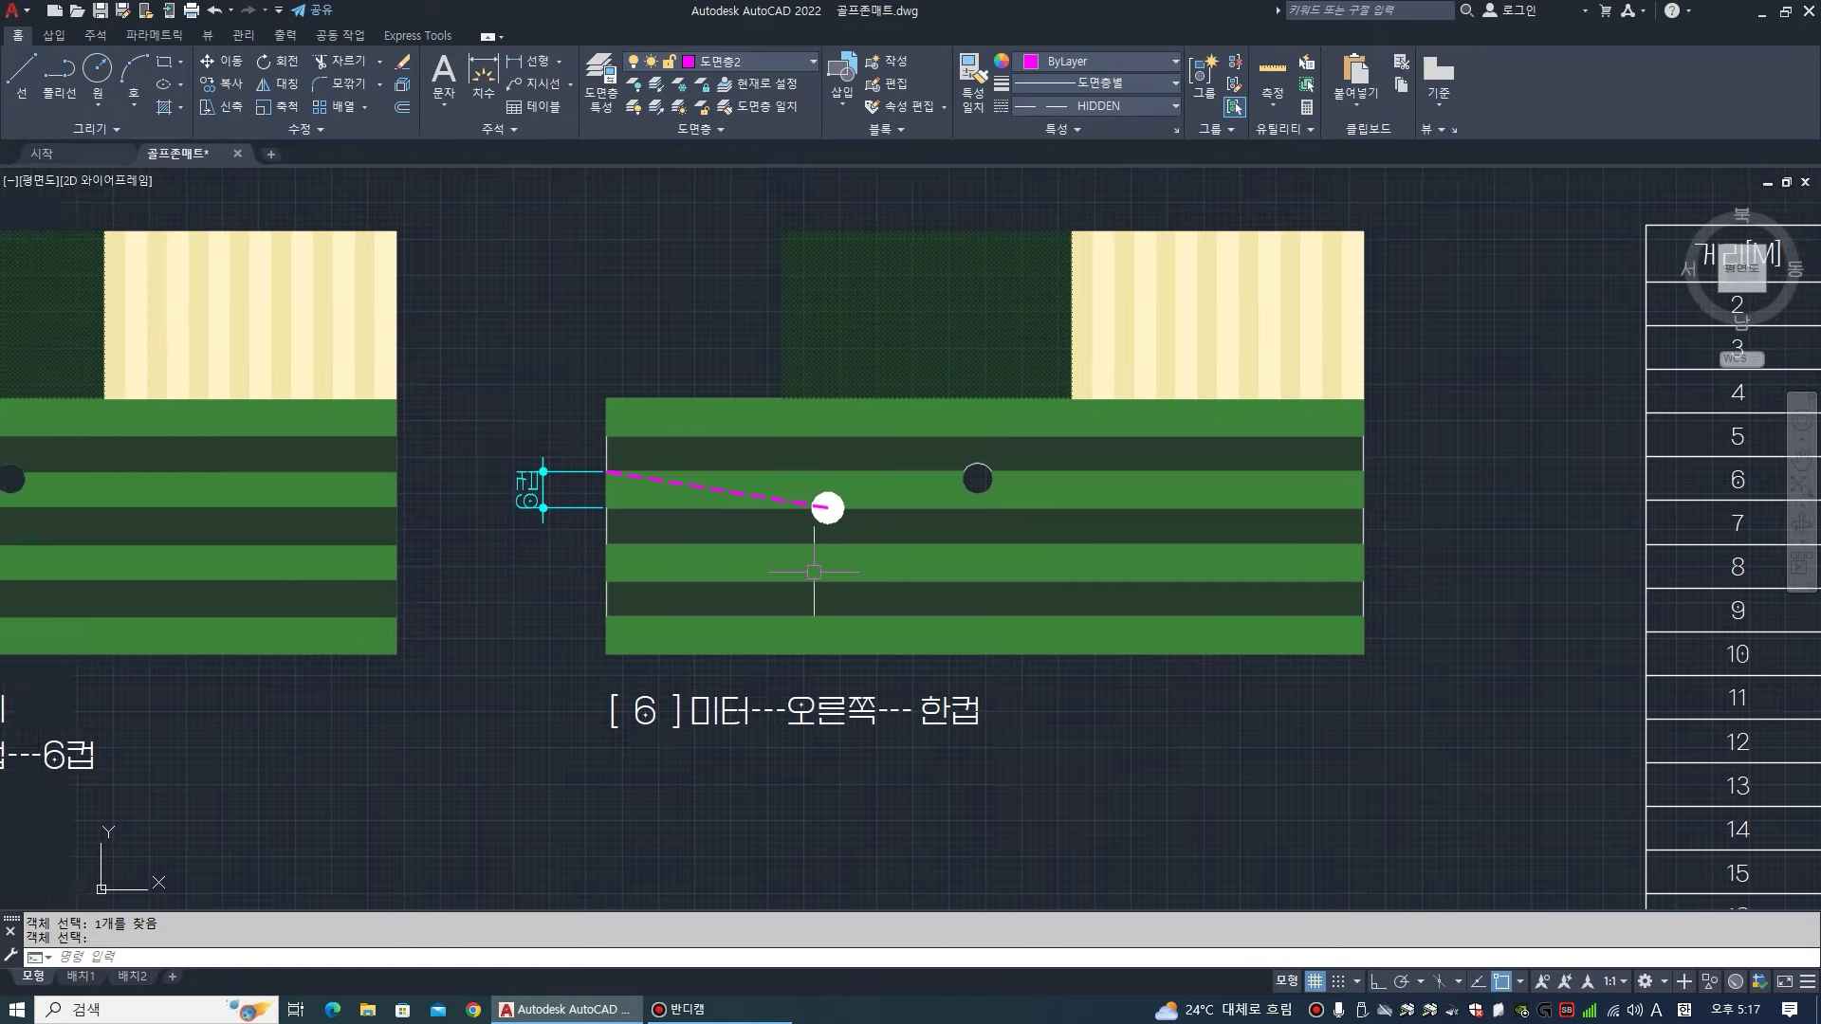
pyautogui.moveTo(834, 534)
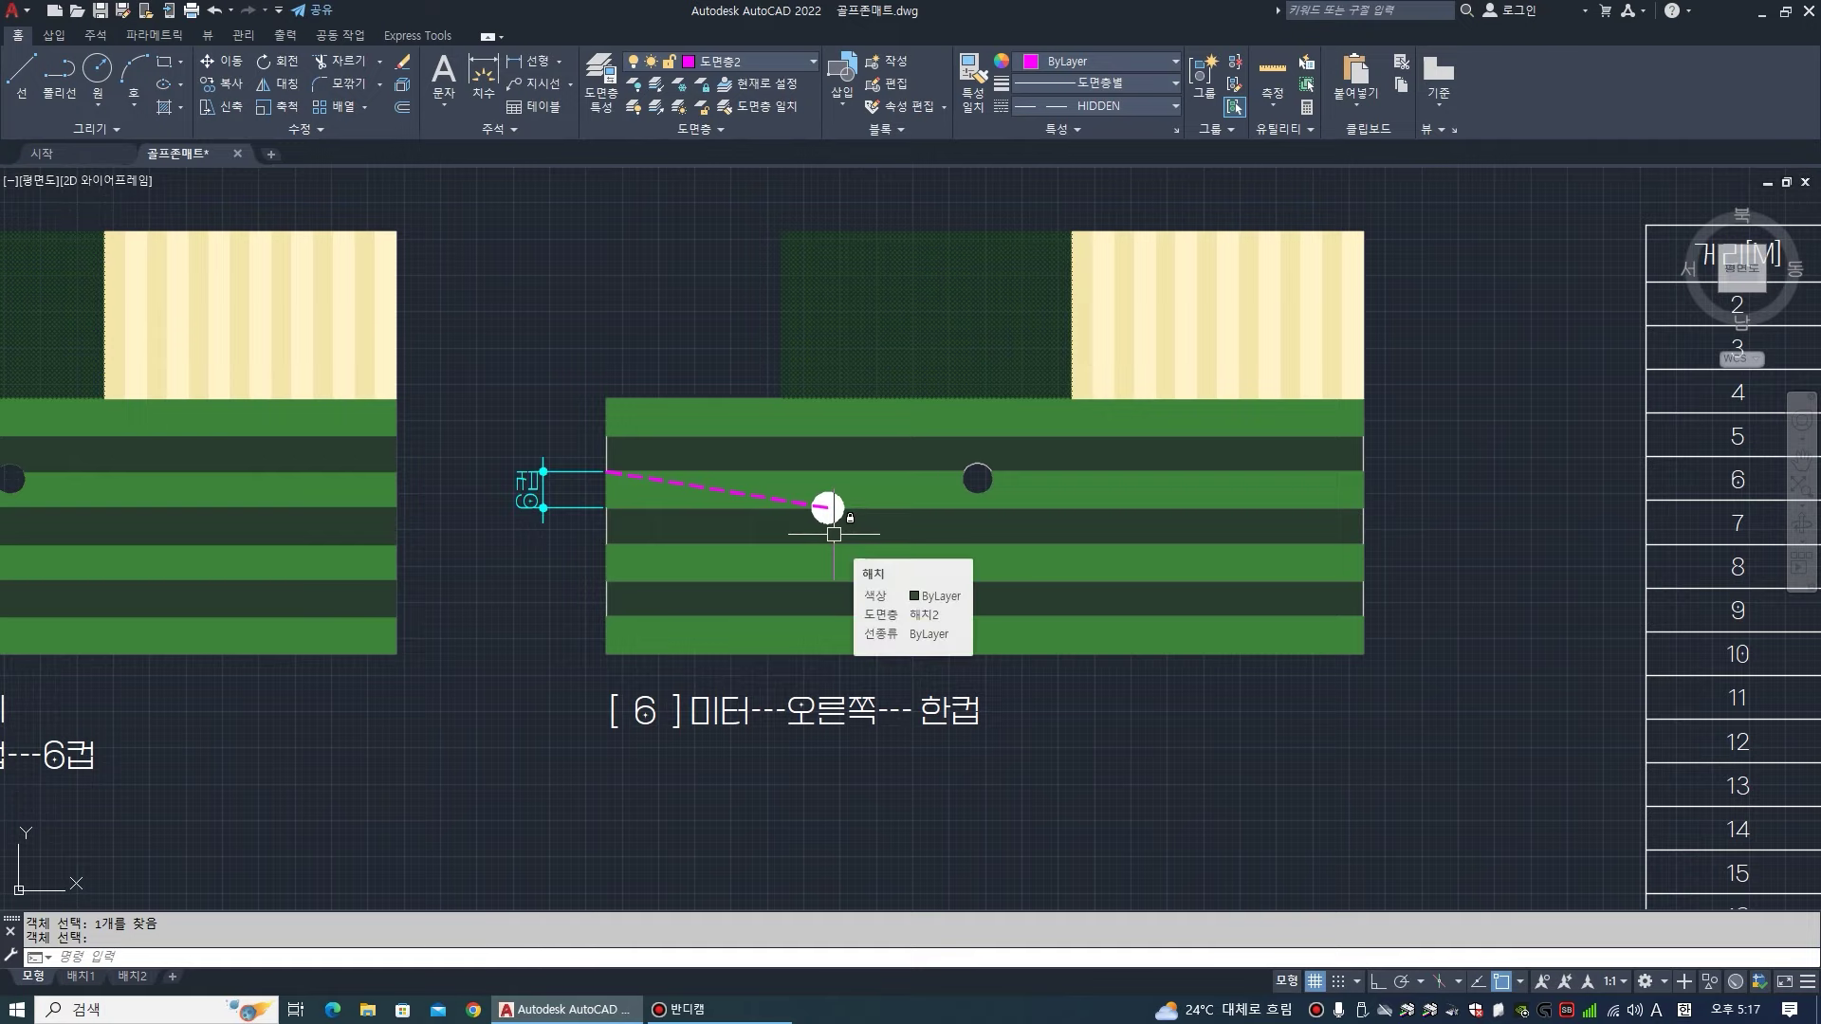
# - Change the distance number in the caption below the mat to 10 metres
pyautogui.scroll(2, 649, 753)
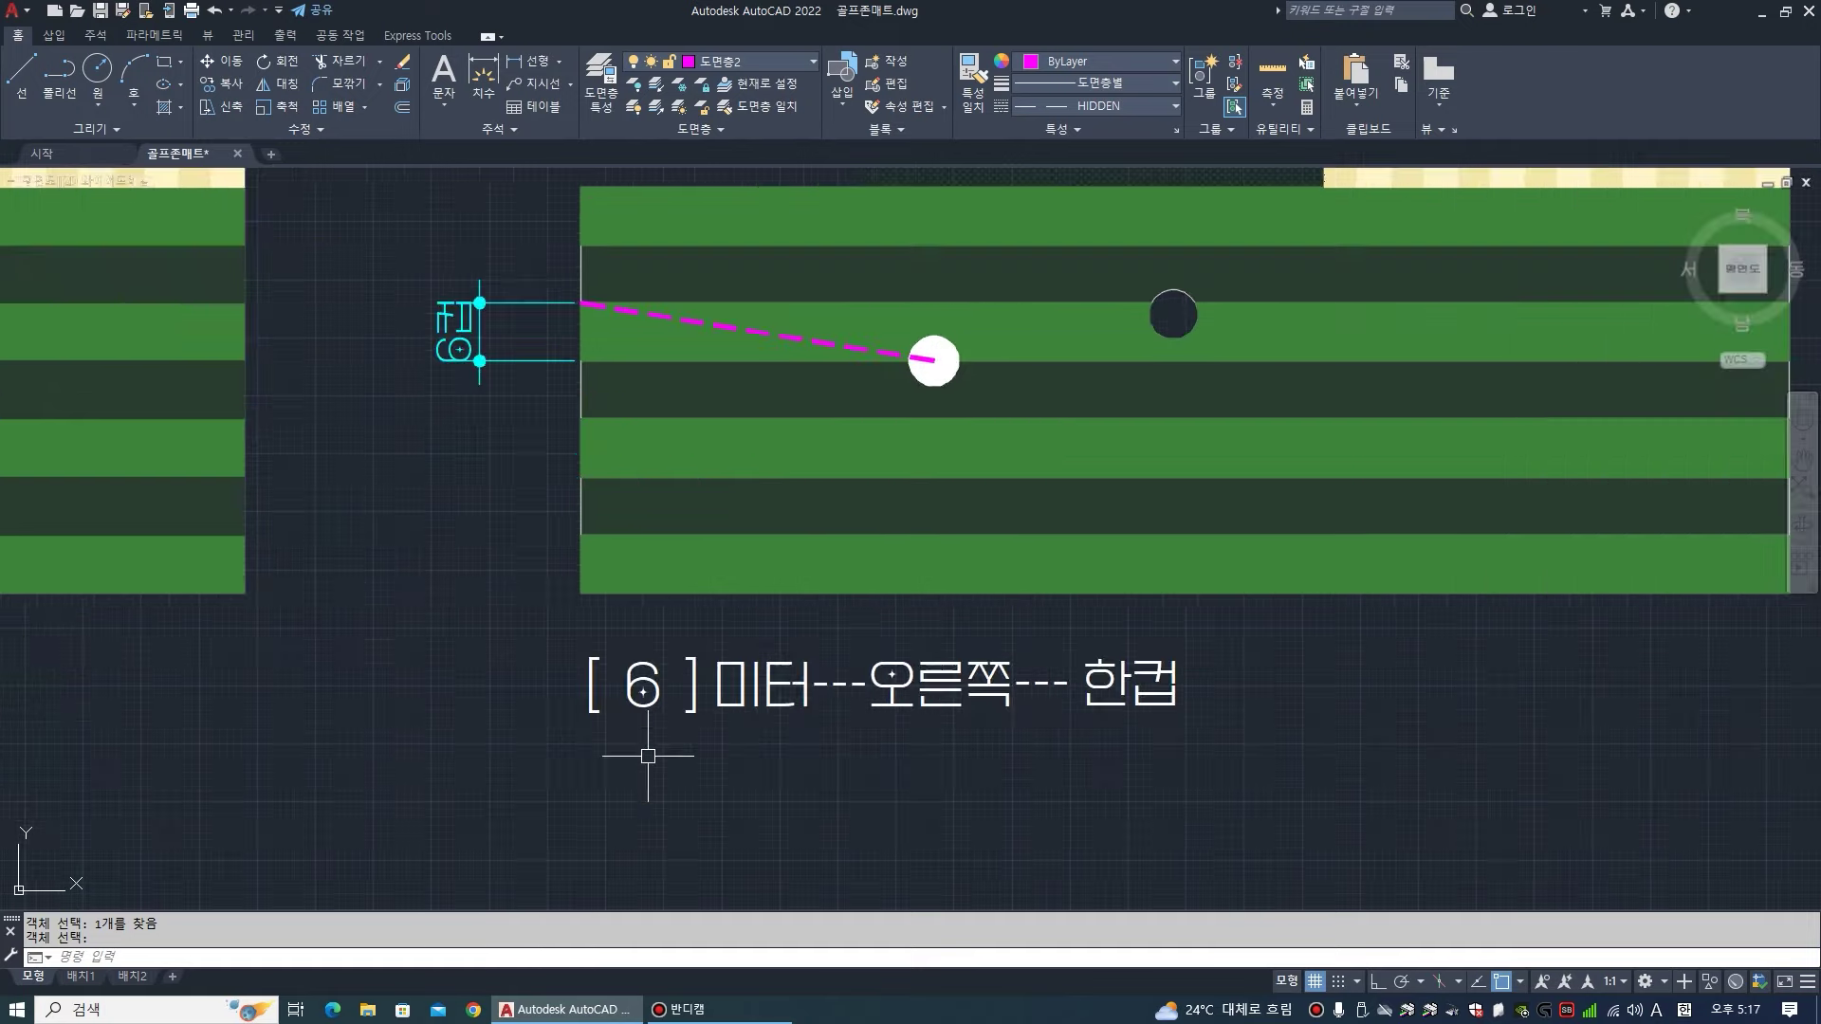
pyautogui.write('ed')
pyautogui.press('Return')
pyautogui.click(632, 698)
pyautogui.click(662, 732)
pyautogui.press('BackSpace')
pyautogui.write('10')
pyautogui.click(662, 733)
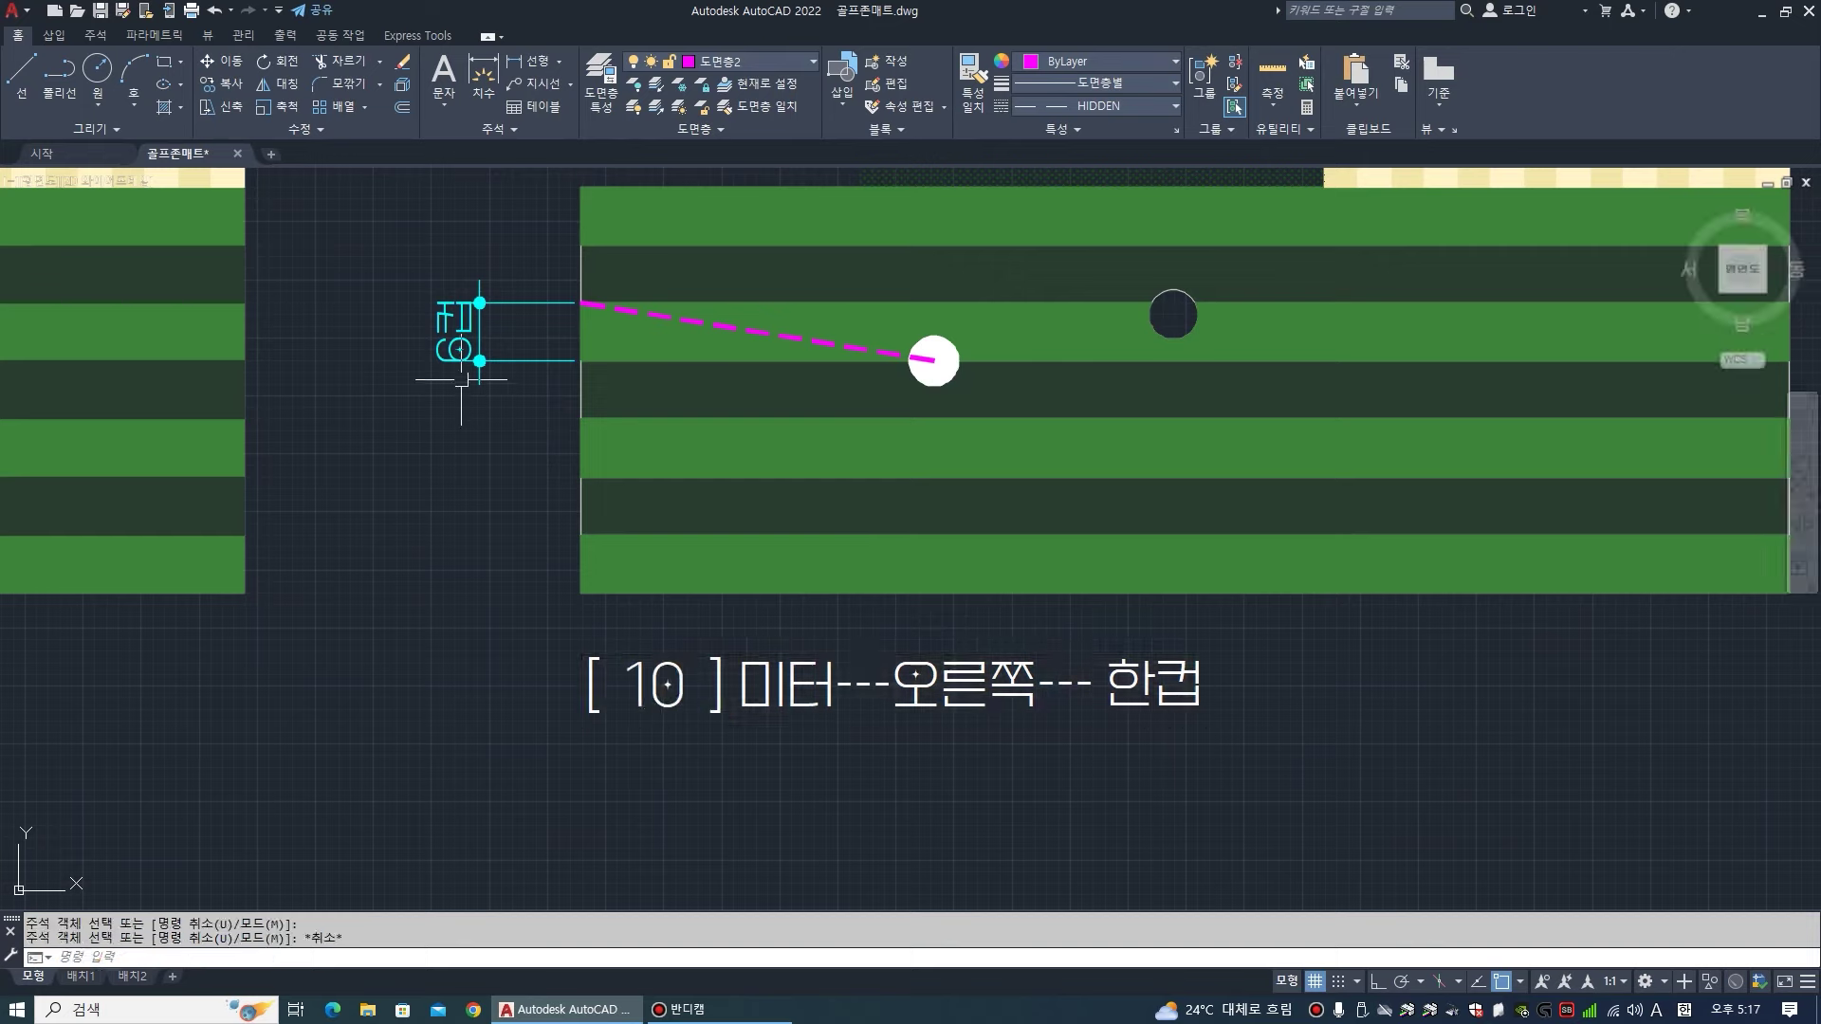
# - Change the cup offset label beside the mat's left edge to 10컵
pyautogui.click(440, 343)
pyautogui.press('BackSpace')
pyautogui.write('10')
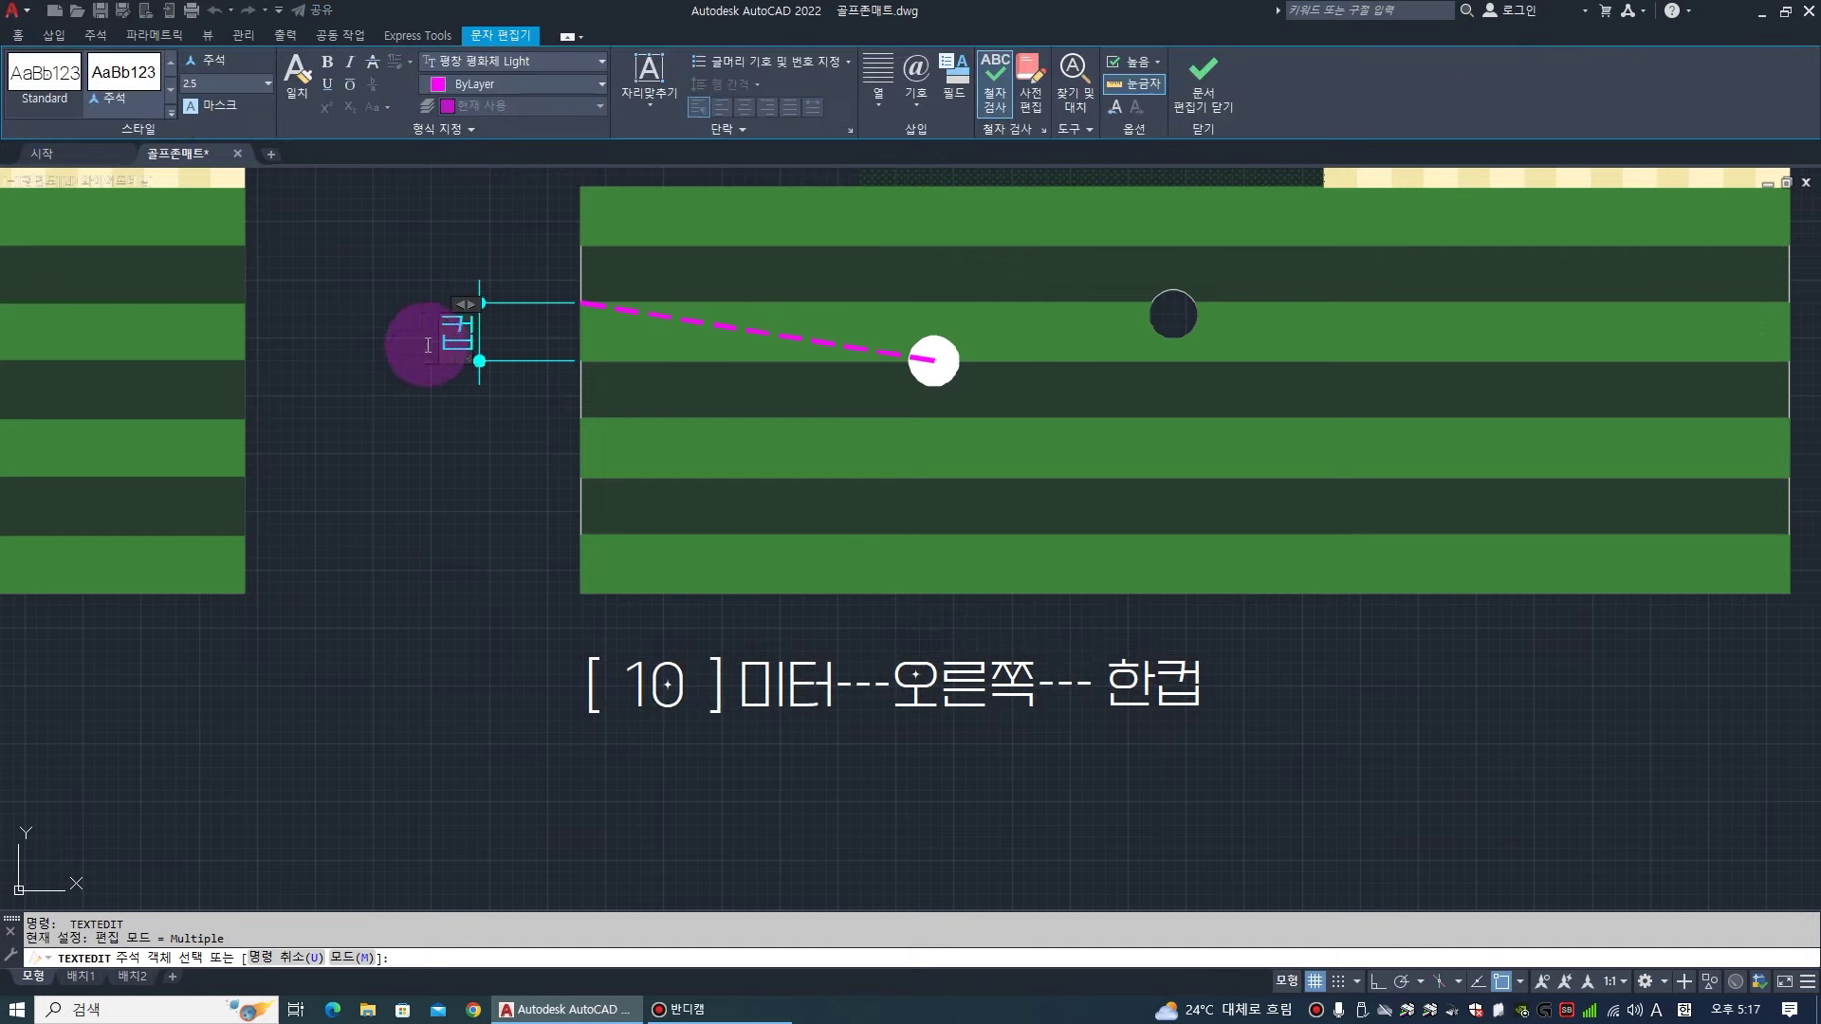
pyautogui.click(1203, 81)
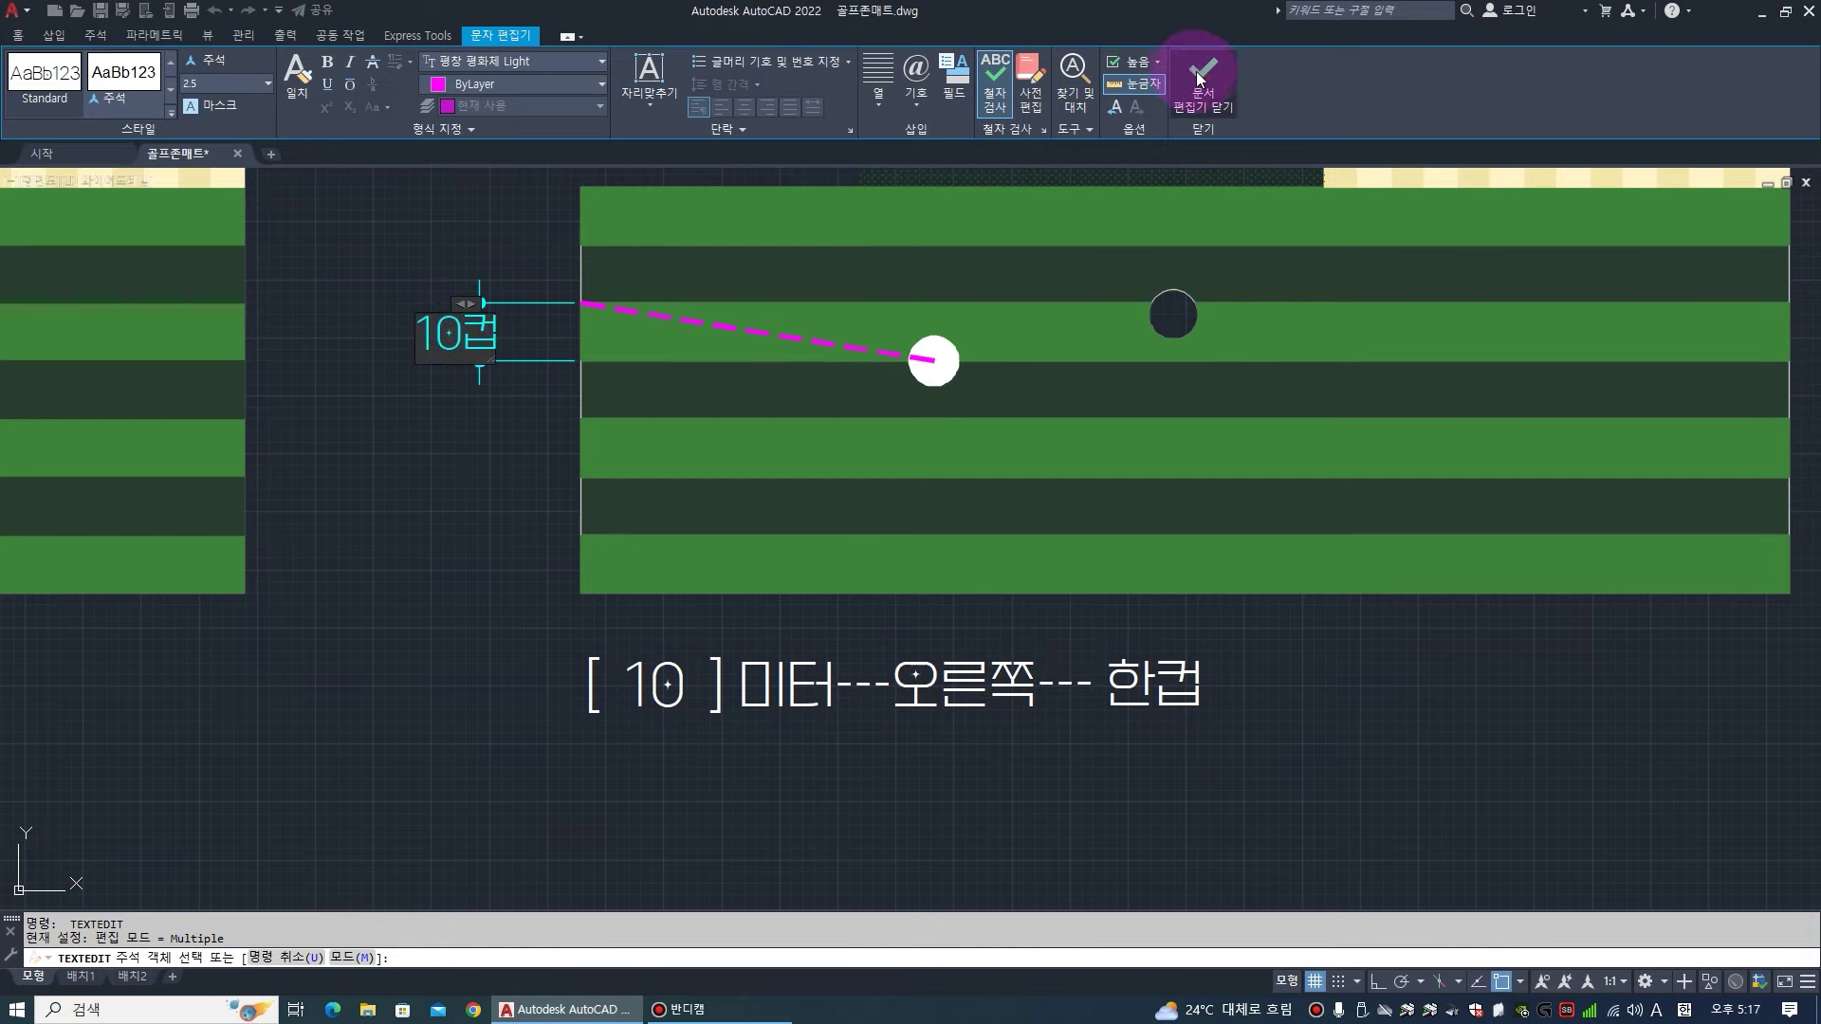
pyautogui.press('Escape')
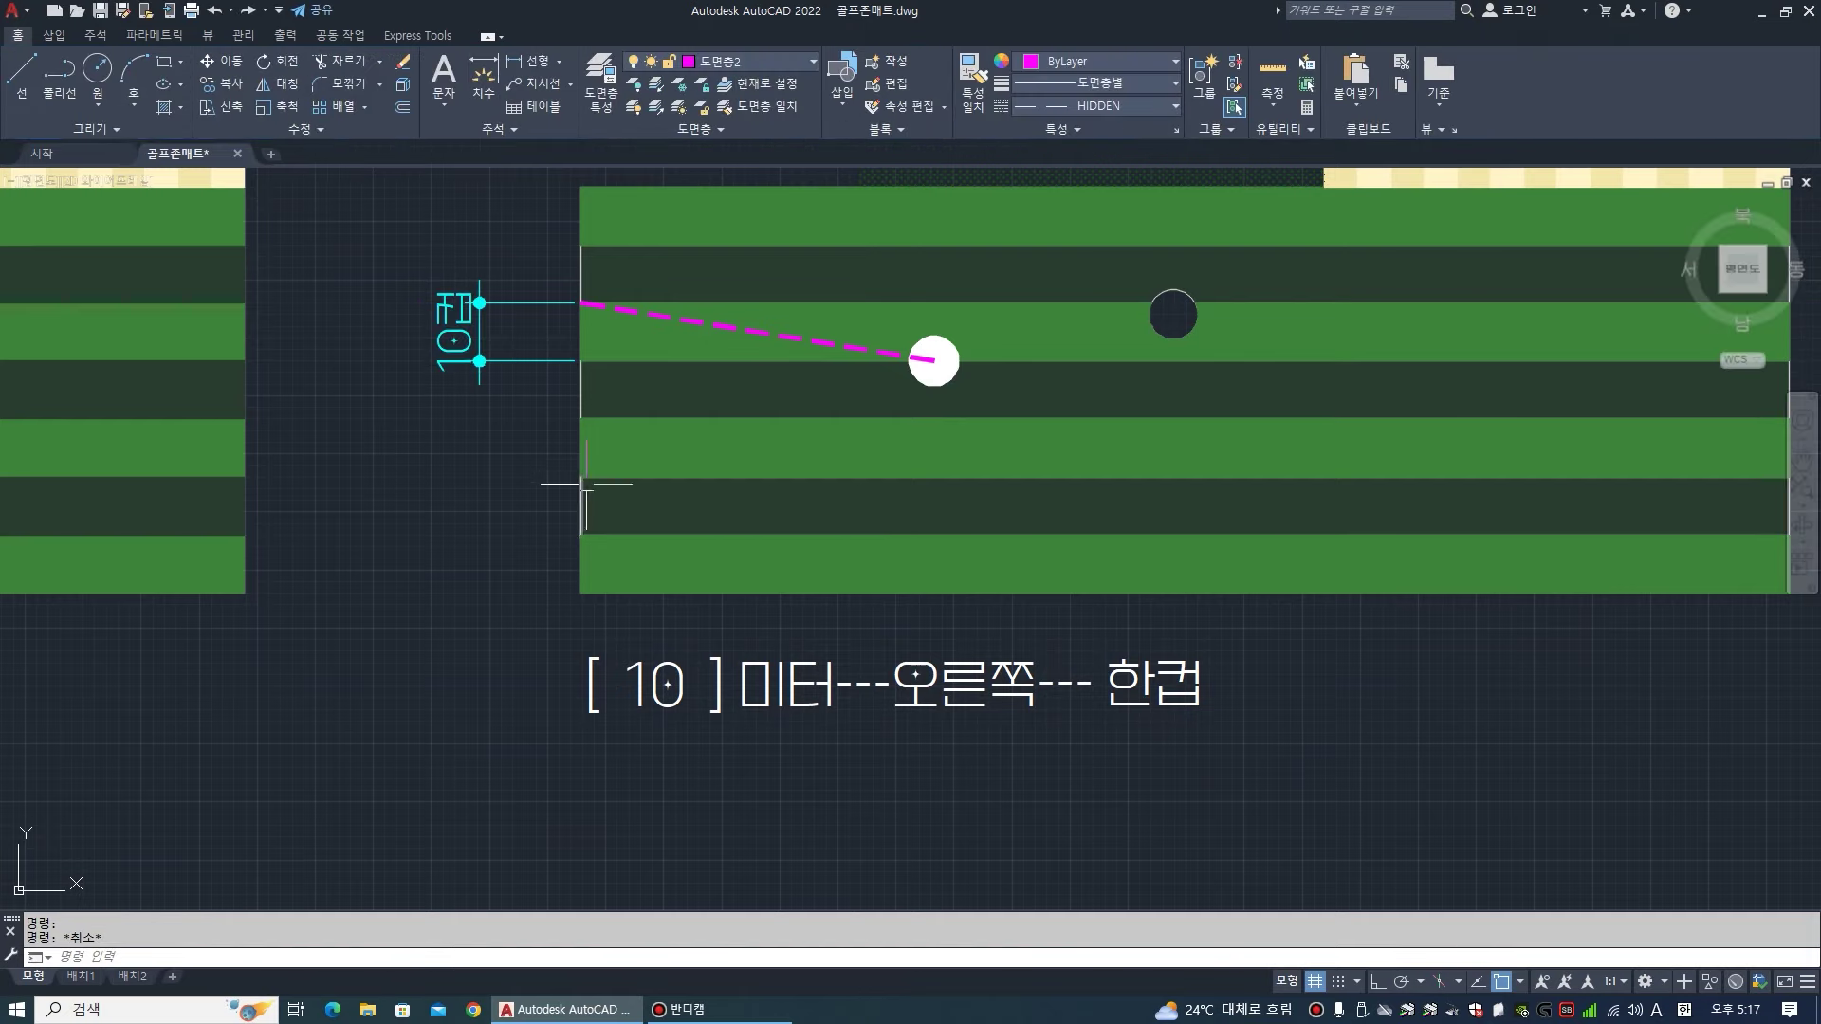
# - Draw a trial line from the ball's centre to just outside the left edge, level with the lower part of the upper dark stripe, and erase it
pyautogui.scroll(-1, 556, 523)
pyautogui.scroll(1, 549, 373)
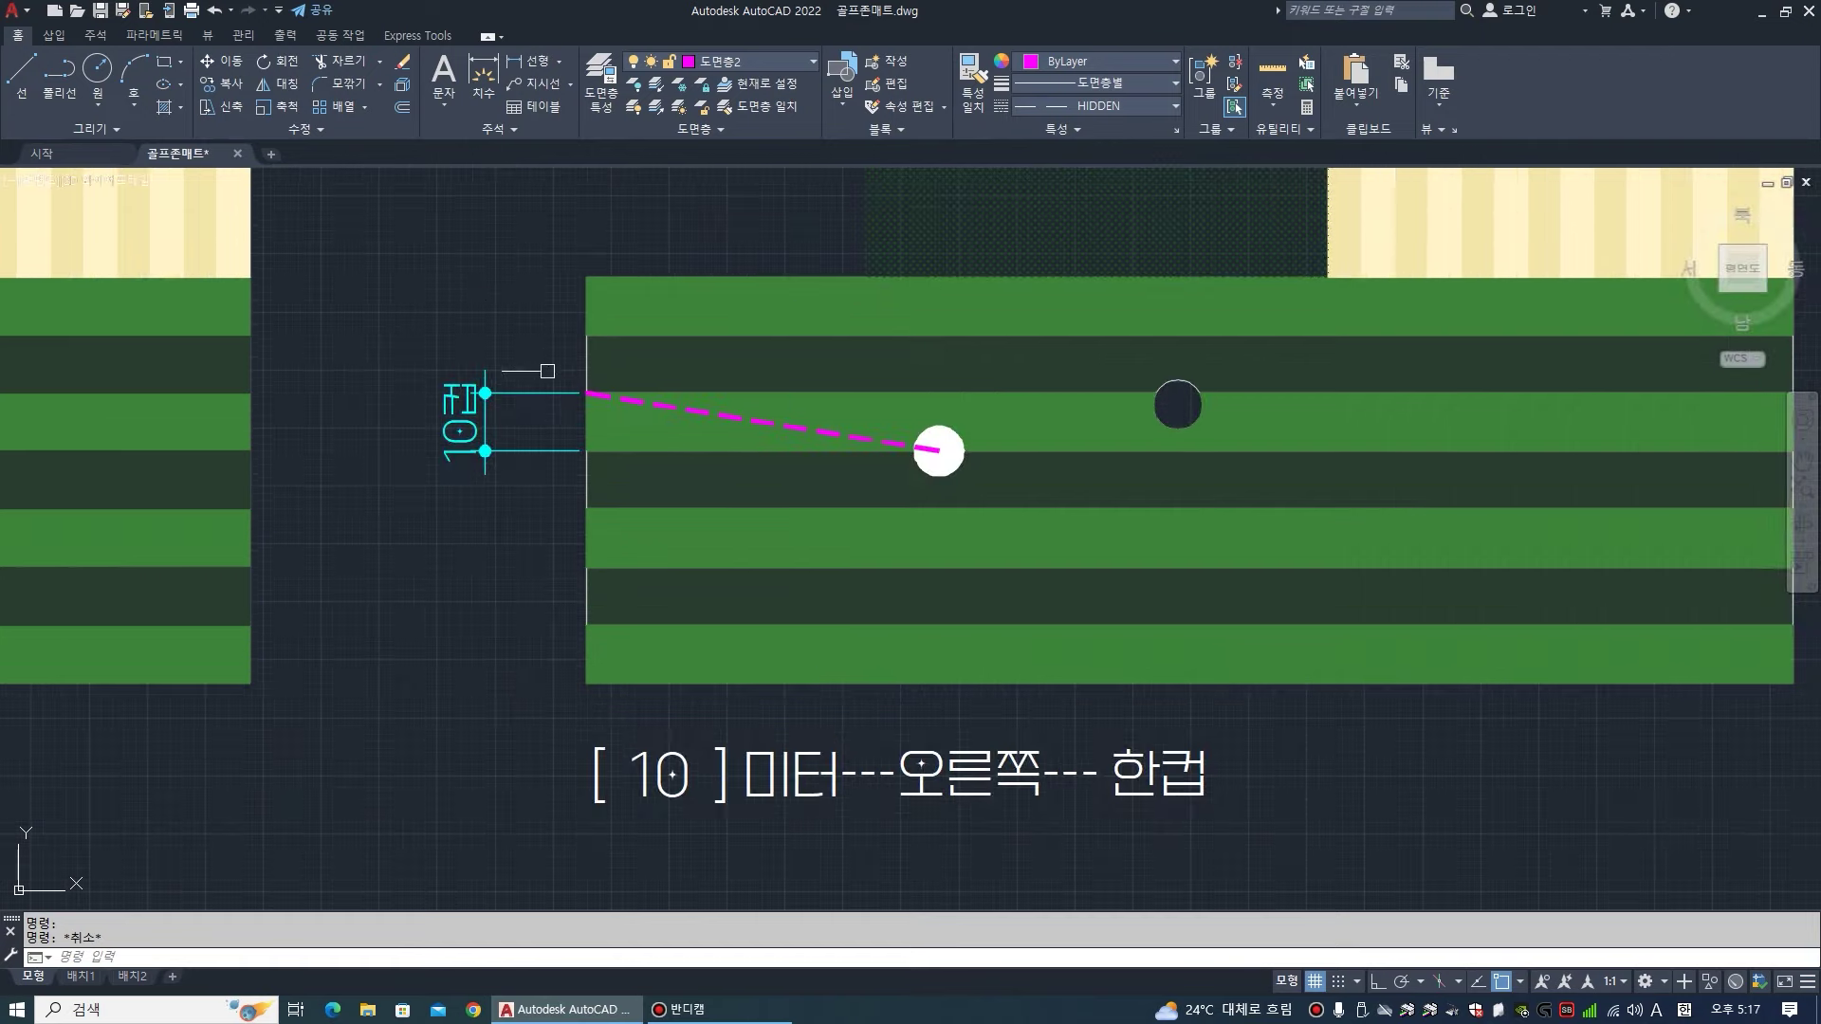
pyautogui.scroll(4, 580, 348)
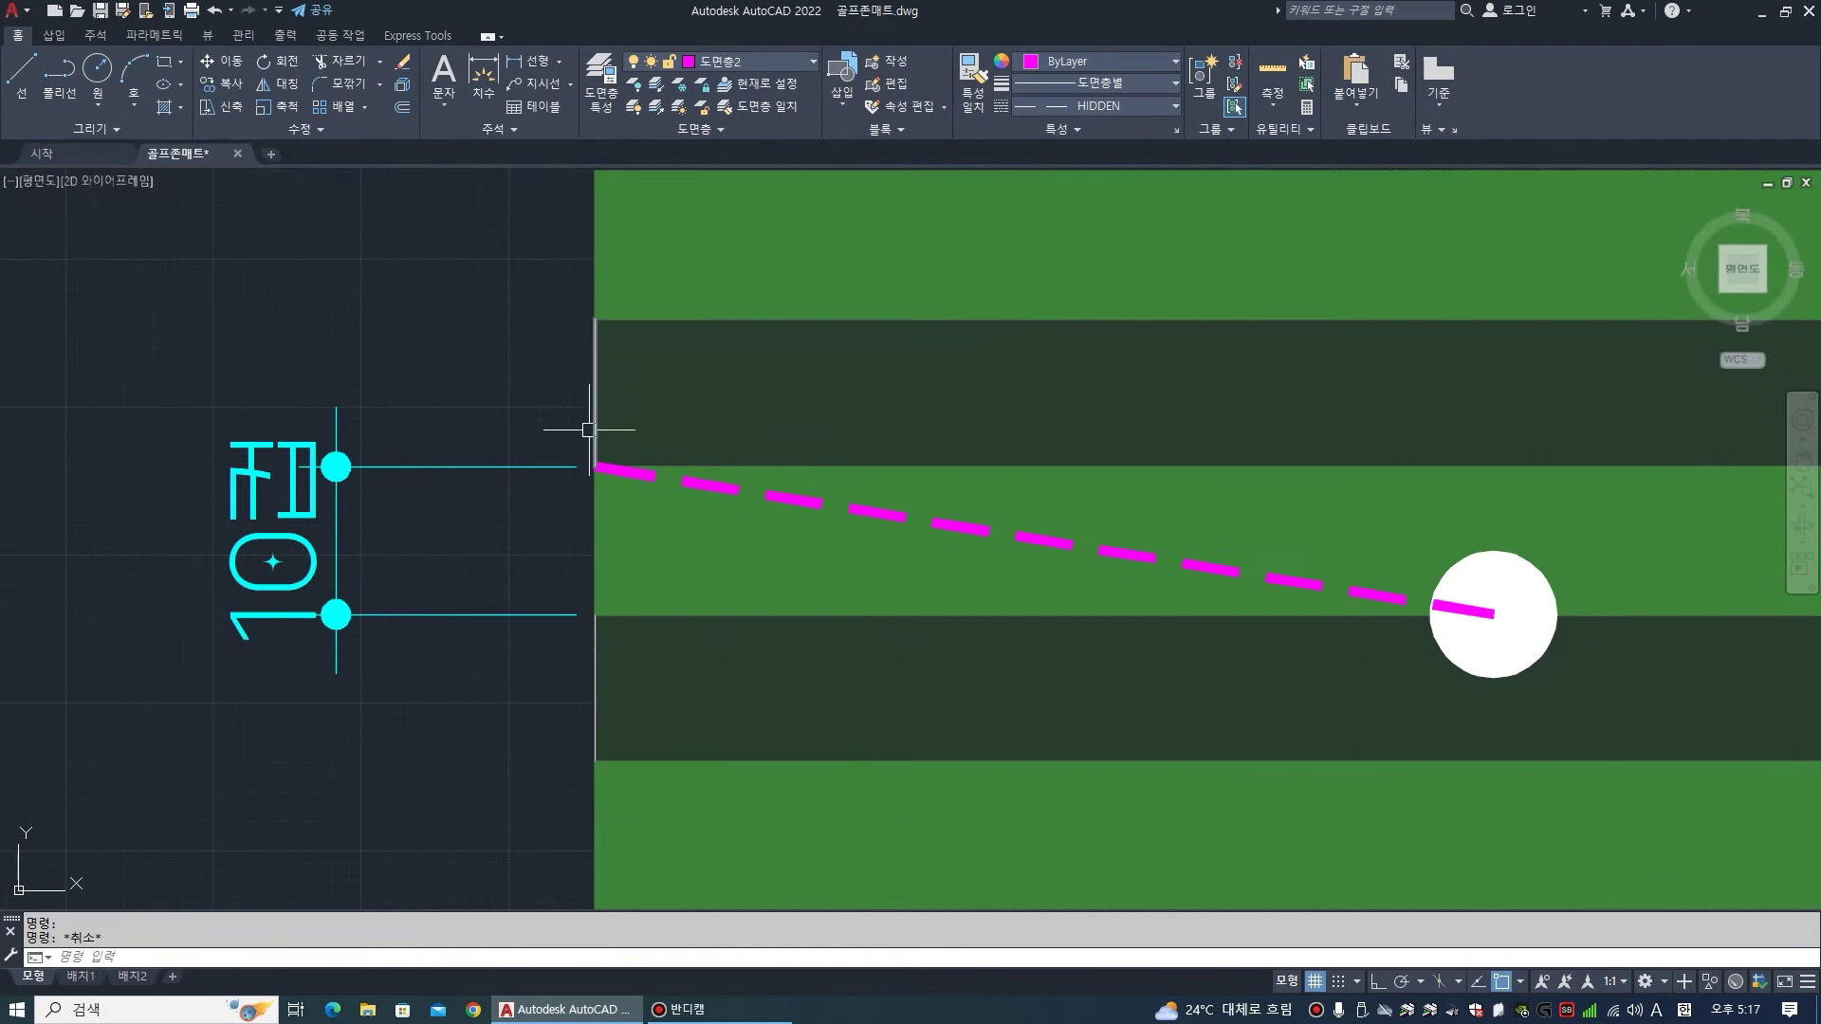
pyautogui.write('l')
pyautogui.press('Return')
pyautogui.click(1496, 612)
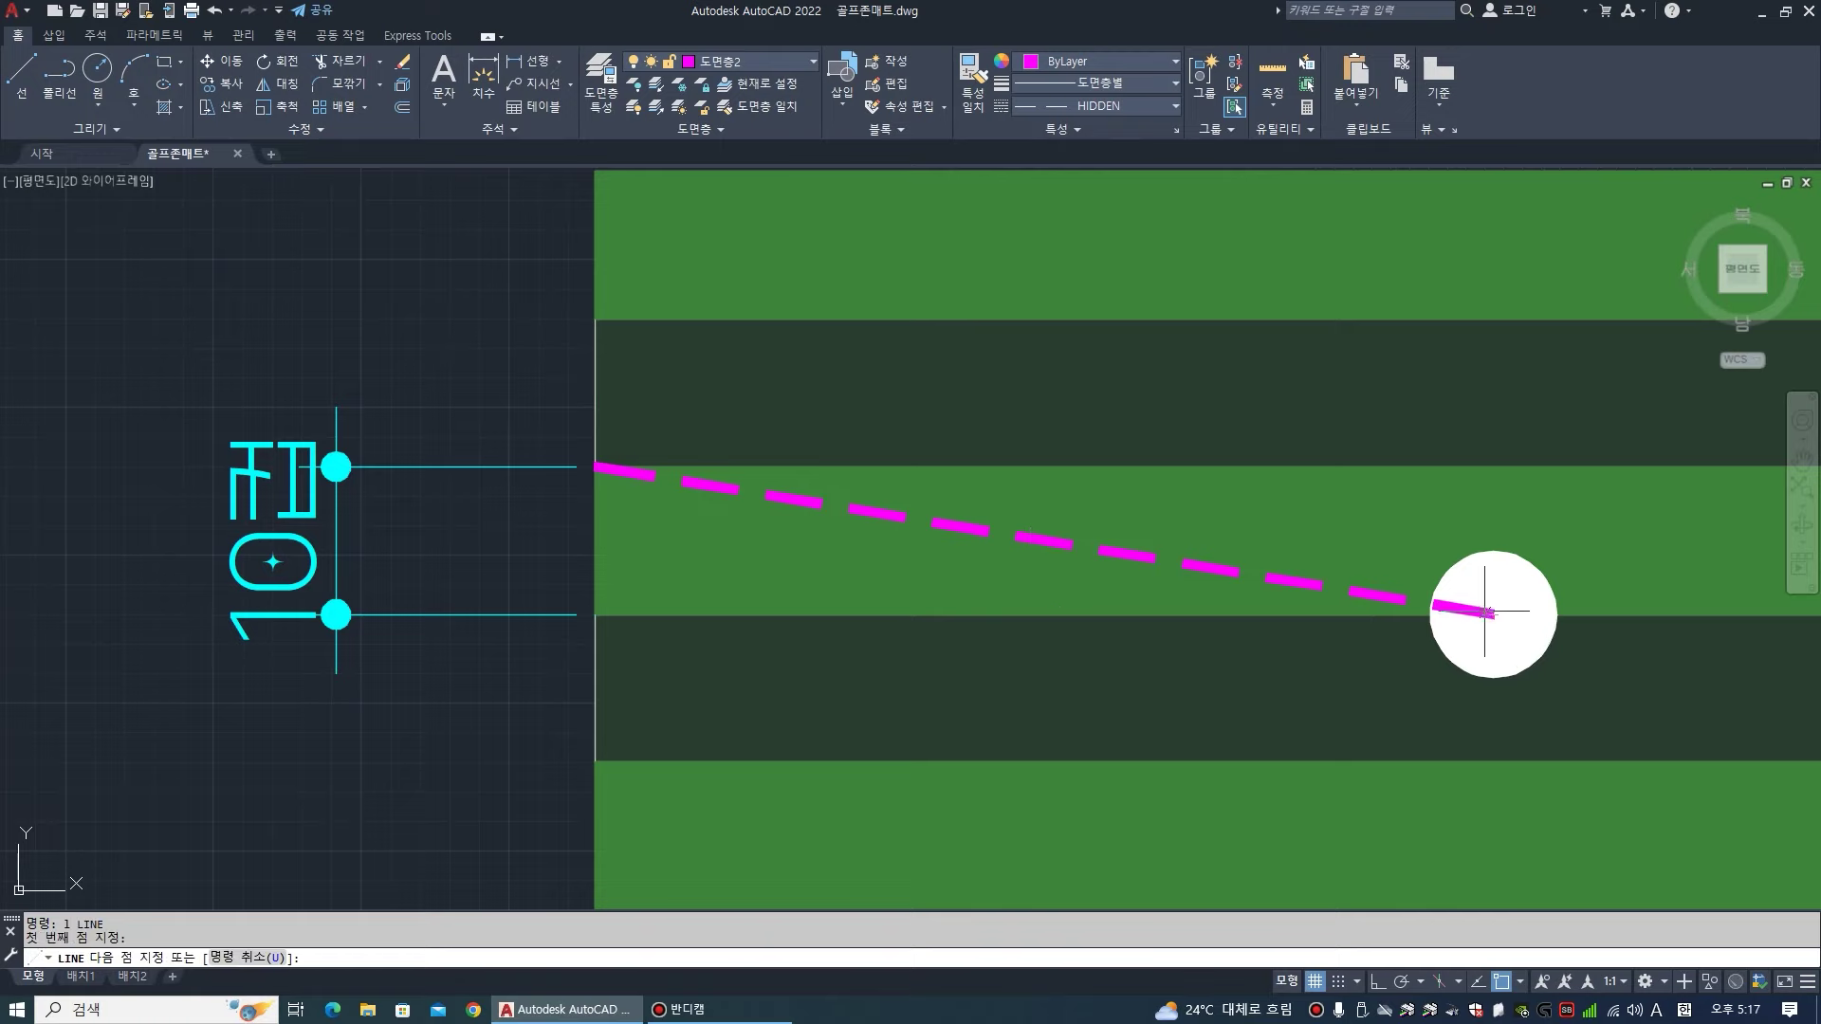
pyautogui.click(518, 411)
pyautogui.press('Return')
pyautogui.scroll(-3, 461, 379)
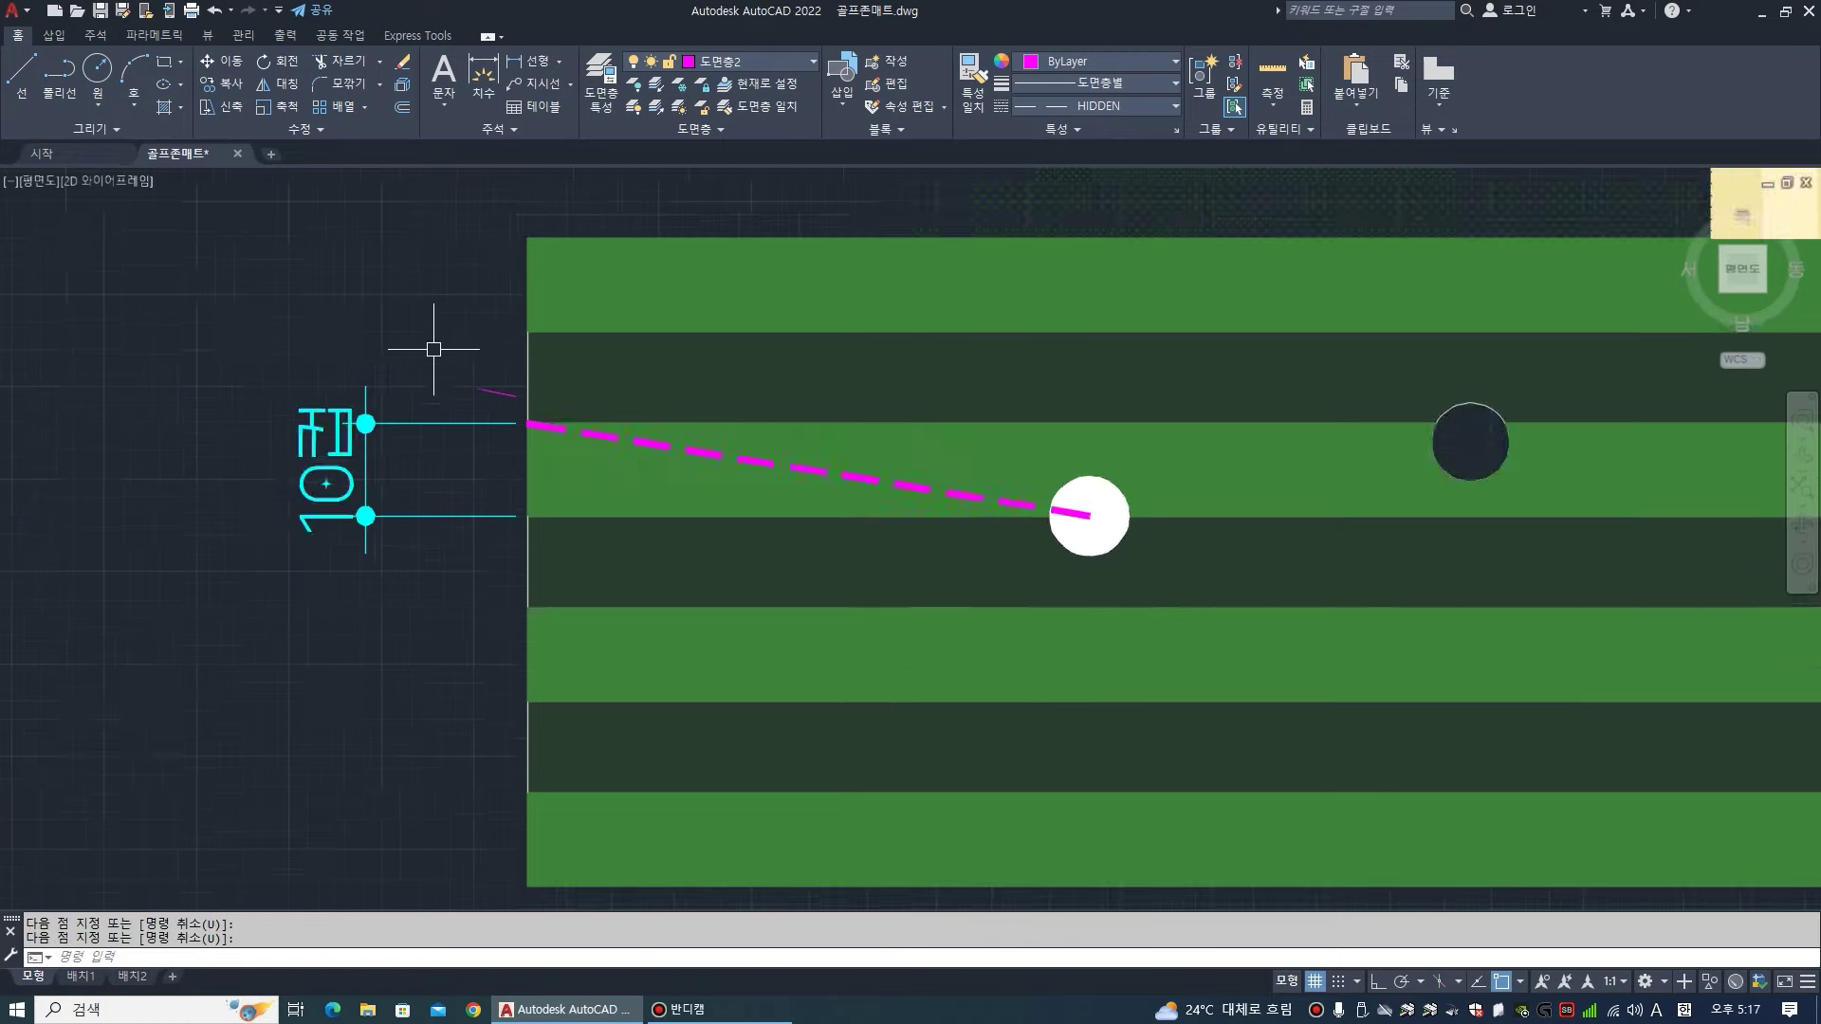
pyautogui.scroll(1, 465, 388)
pyautogui.press('Return')
pyautogui.click(482, 369)
pyautogui.scroll(-2, 244, 350)
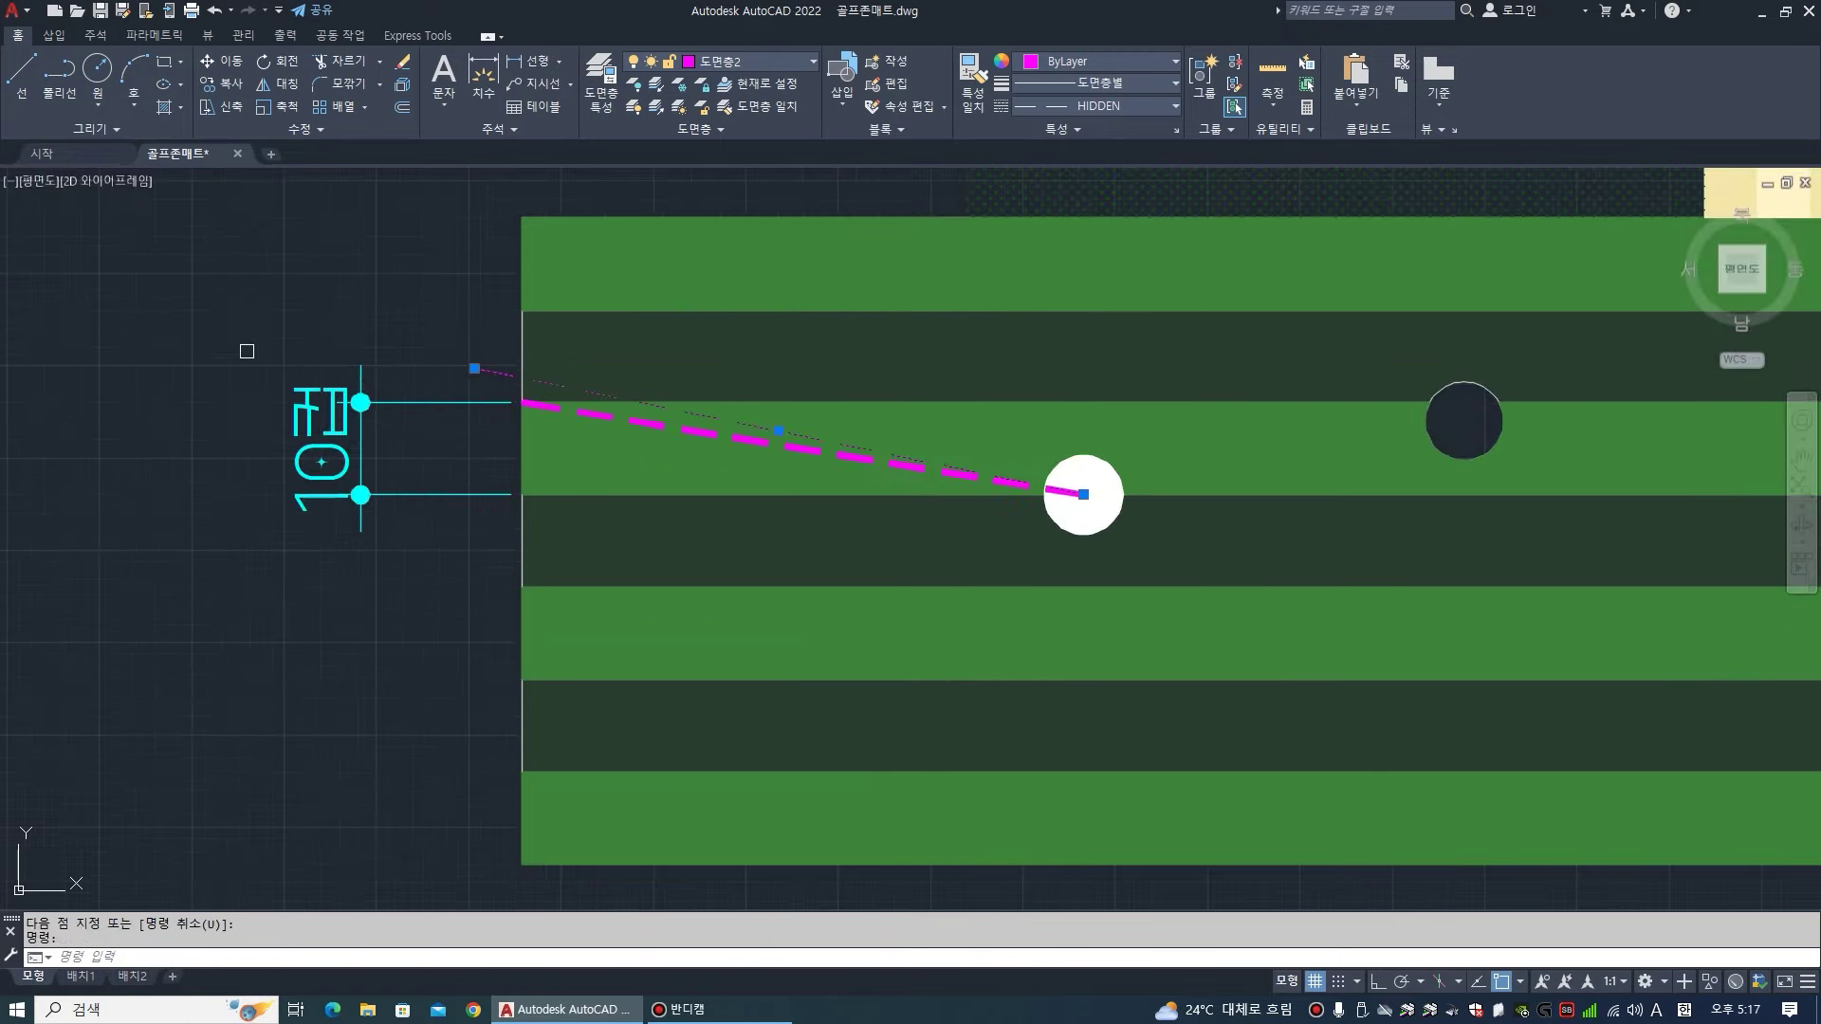
# - Compare the ball-position mat with the 10-metre aim line mat, checking the ball, aim line, cup offset label and caption
pyautogui.scroll(-3, 779, 479)
pyautogui.scroll(3, 484, 445)
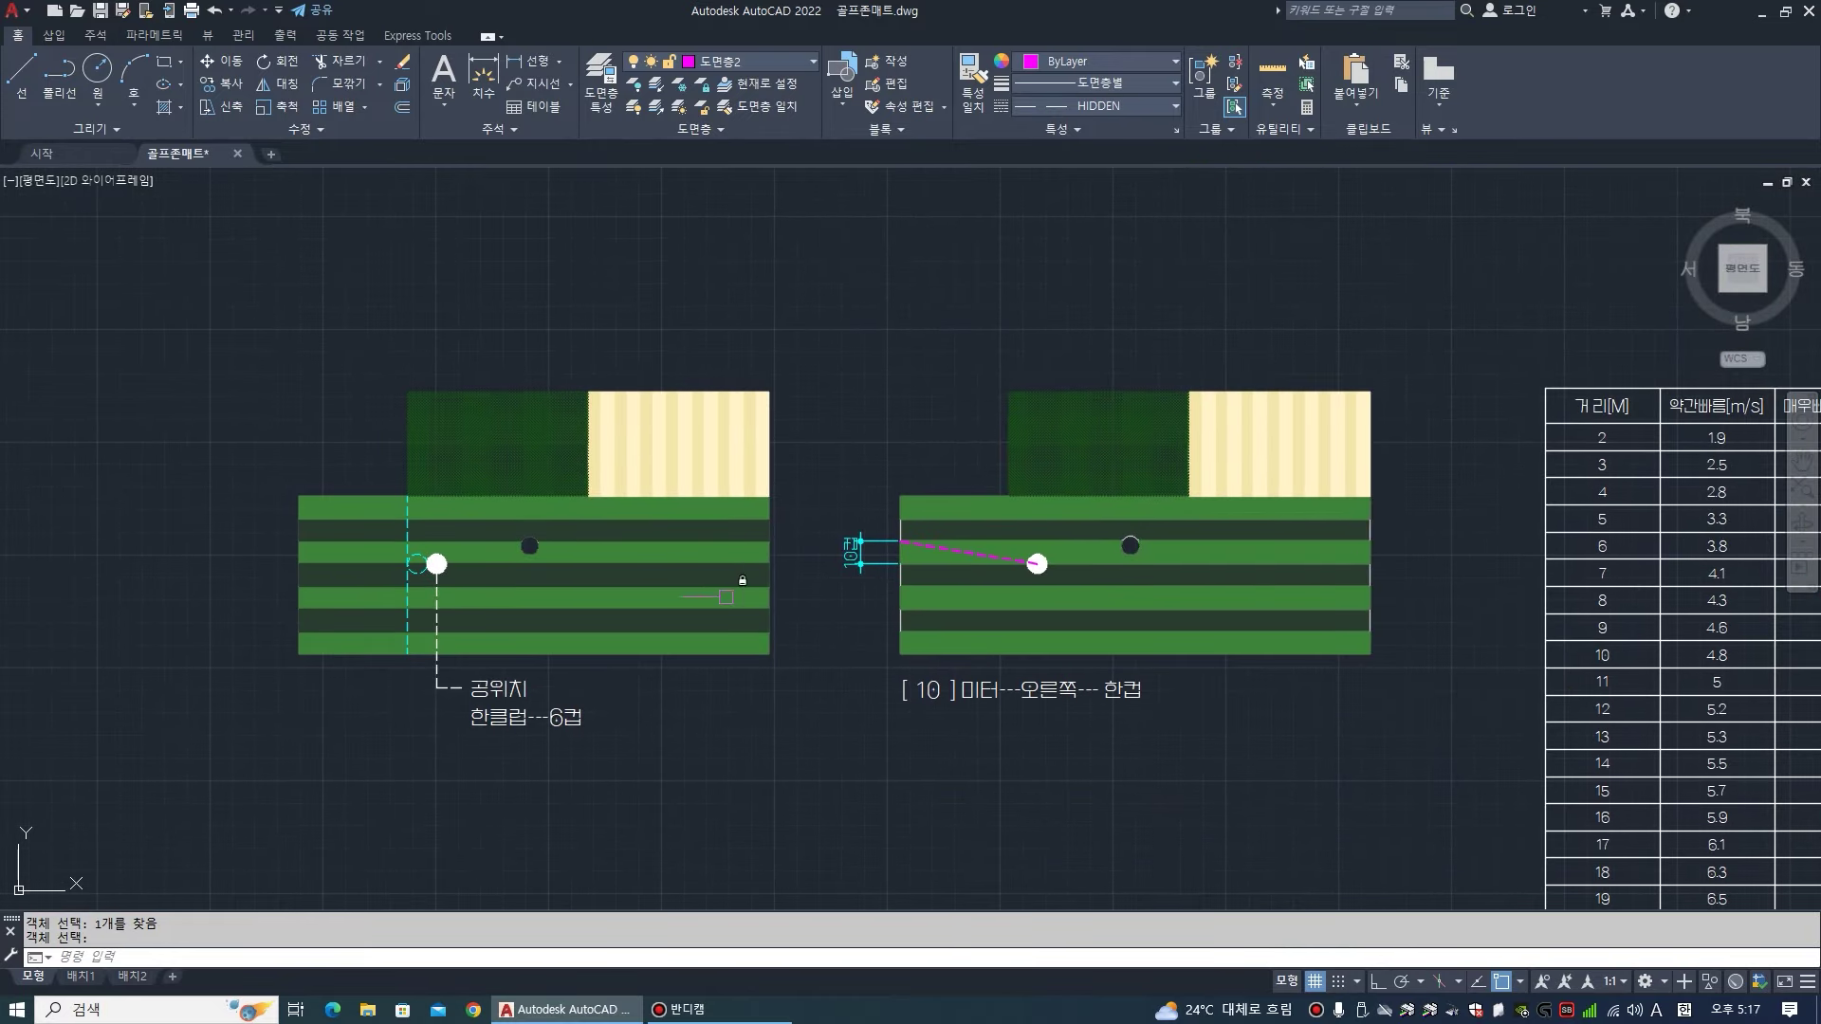
pyautogui.scroll(2, 721, 594)
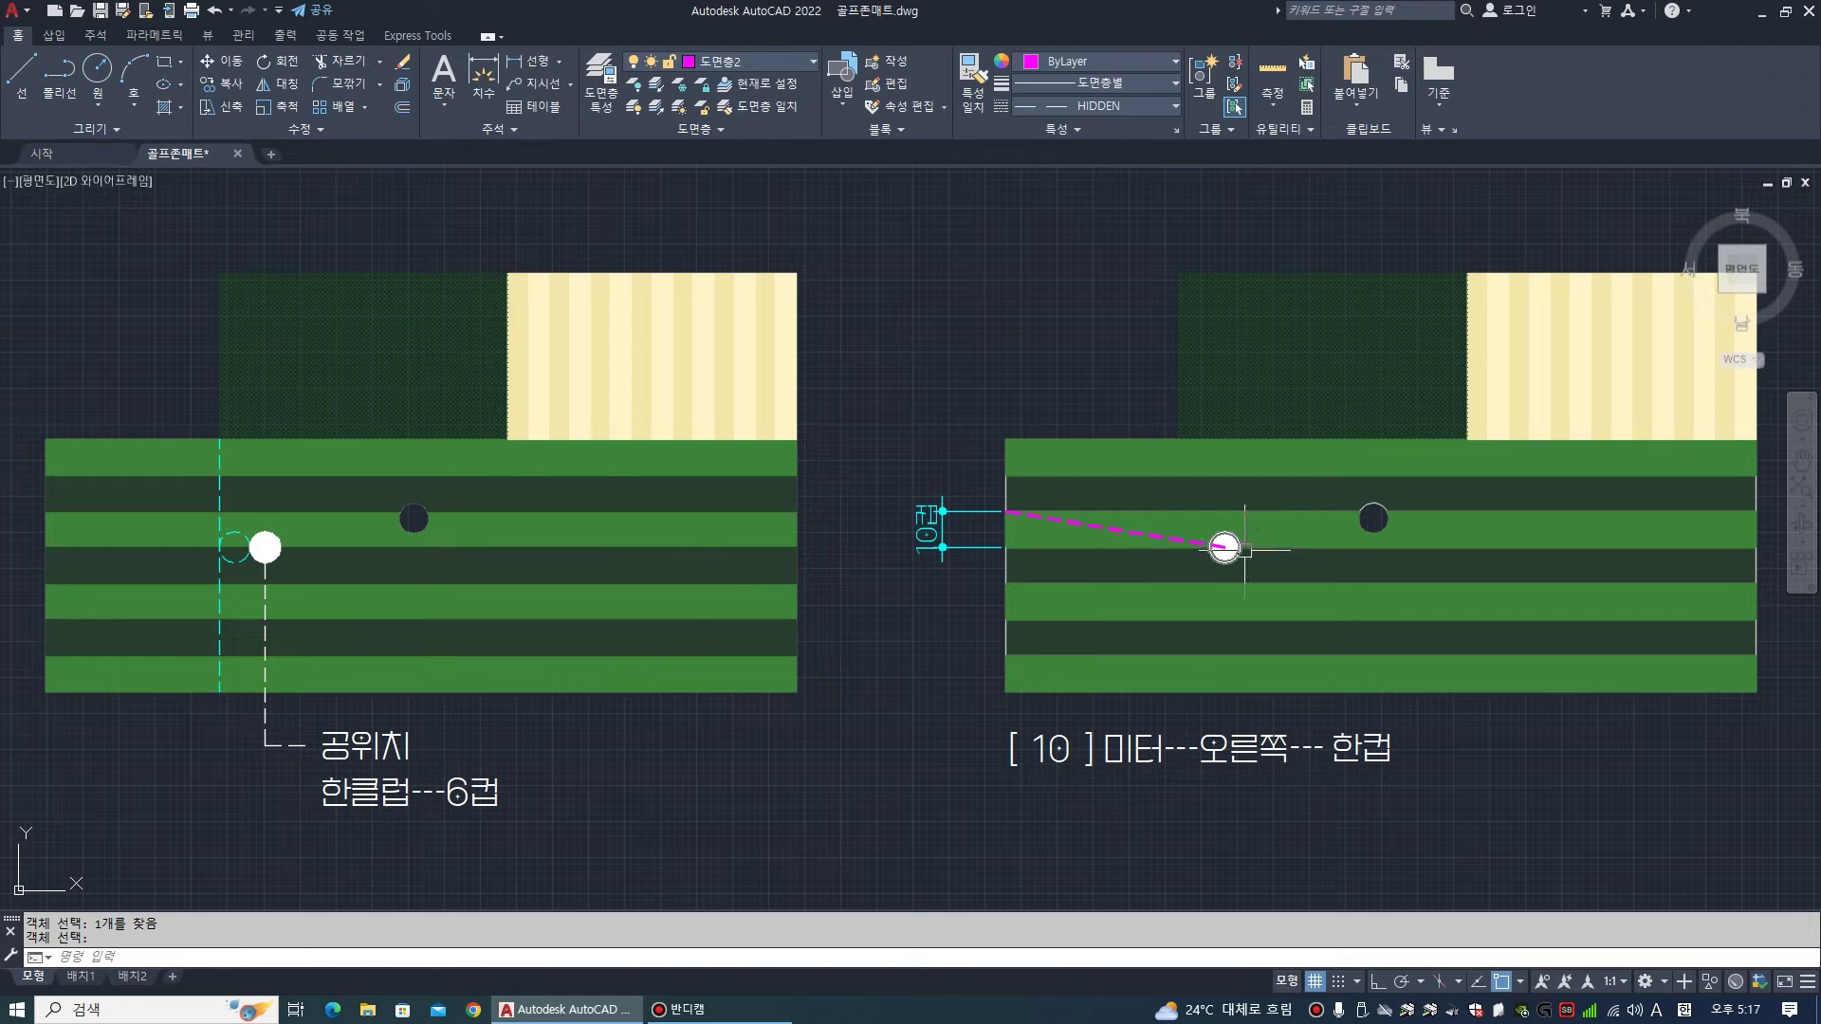
pyautogui.scroll(2, 1247, 531)
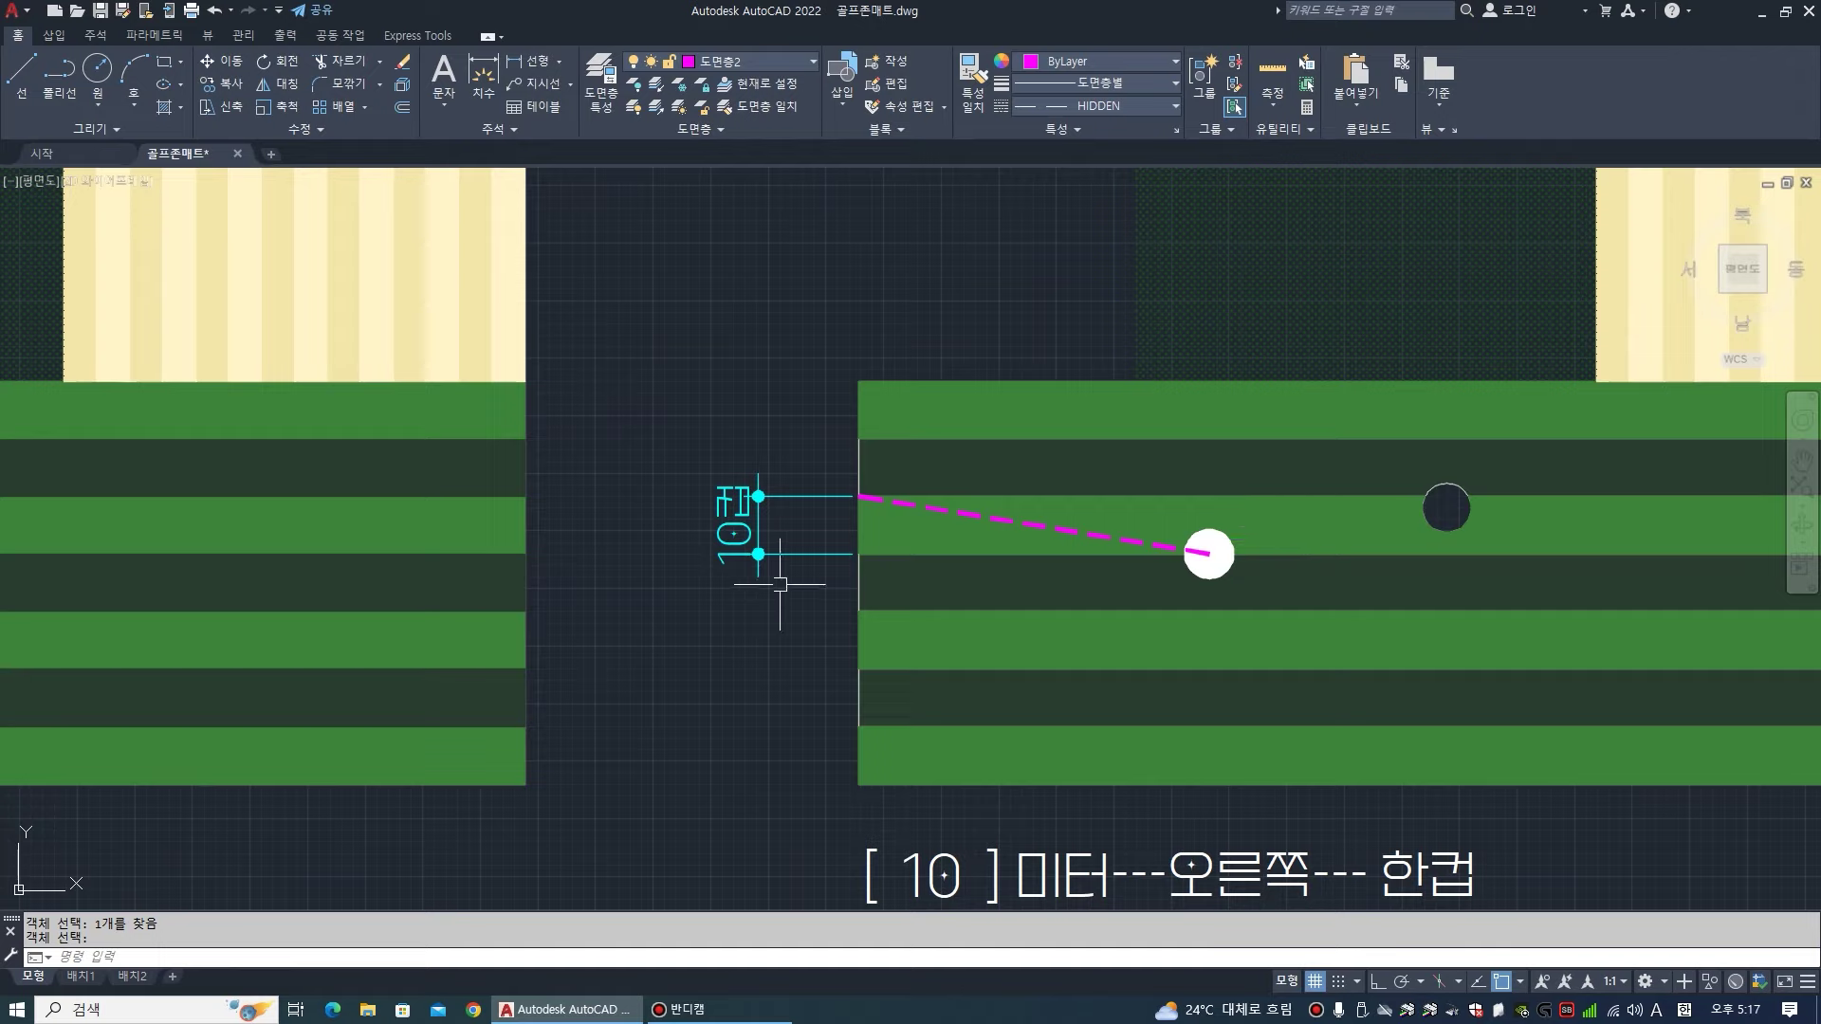
pyautogui.scroll(-2, 770, 560)
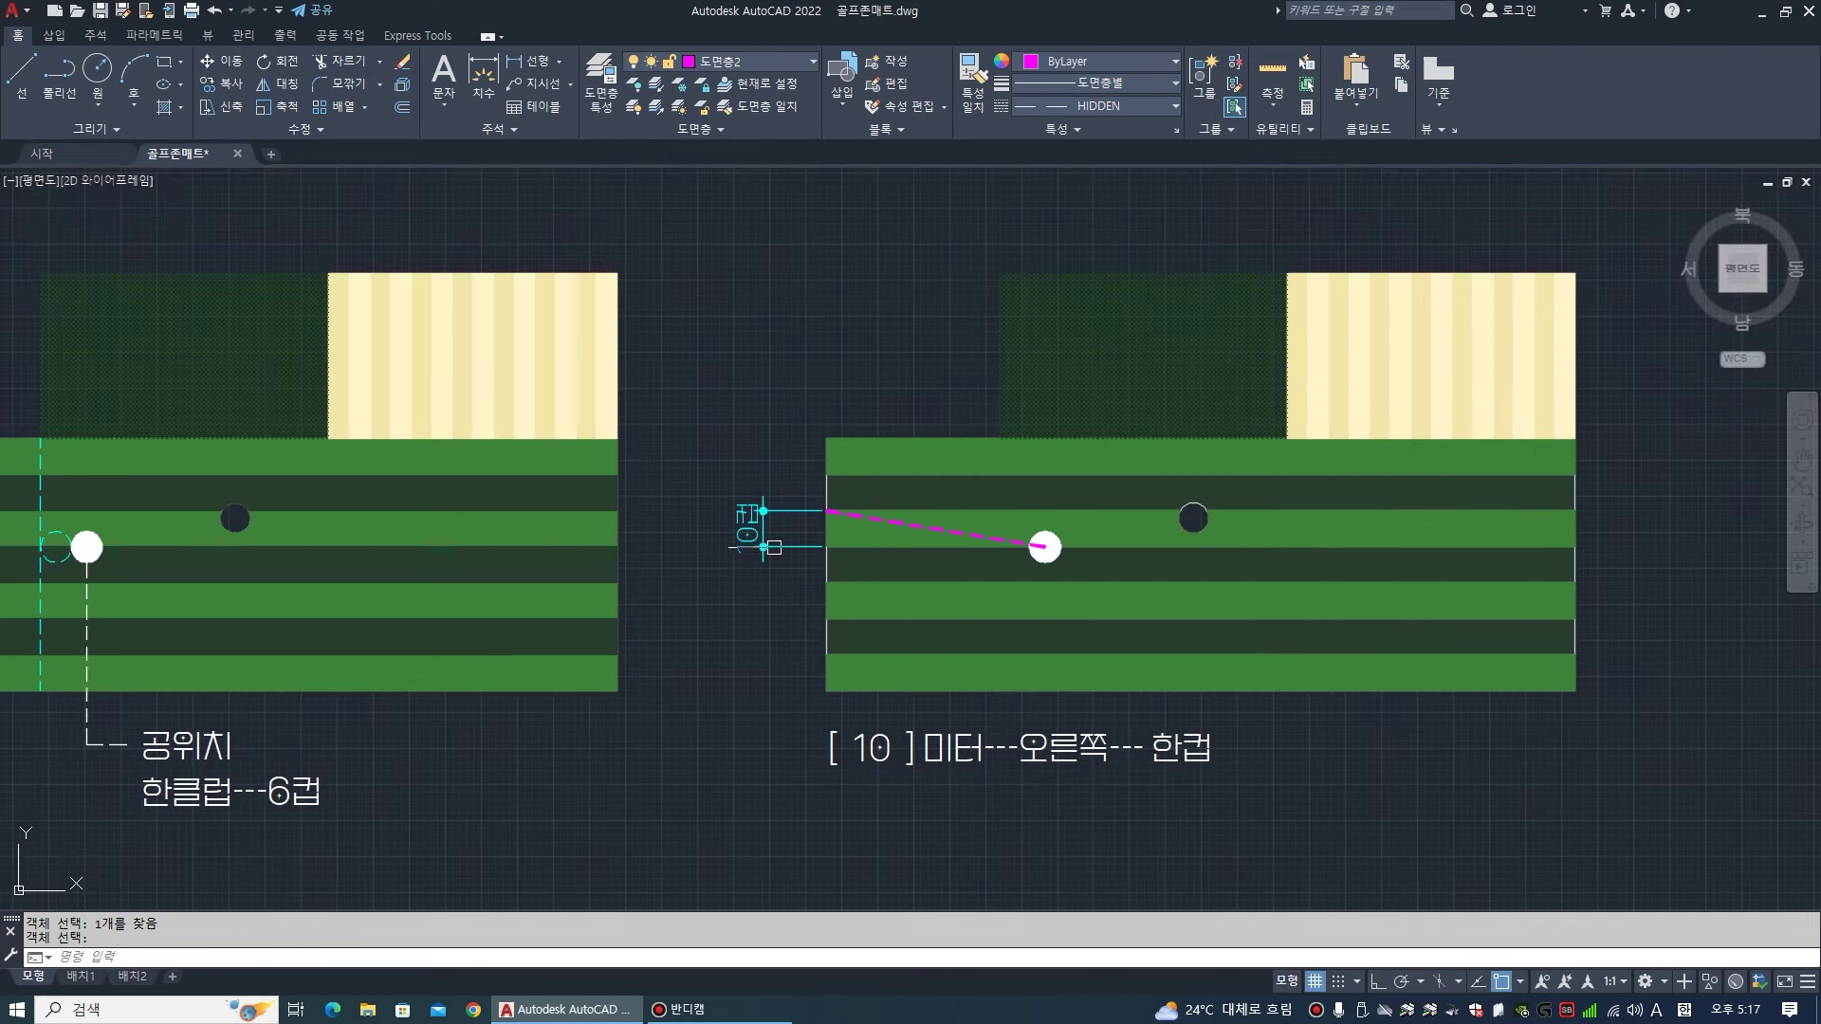
pyautogui.scroll(2, 992, 792)
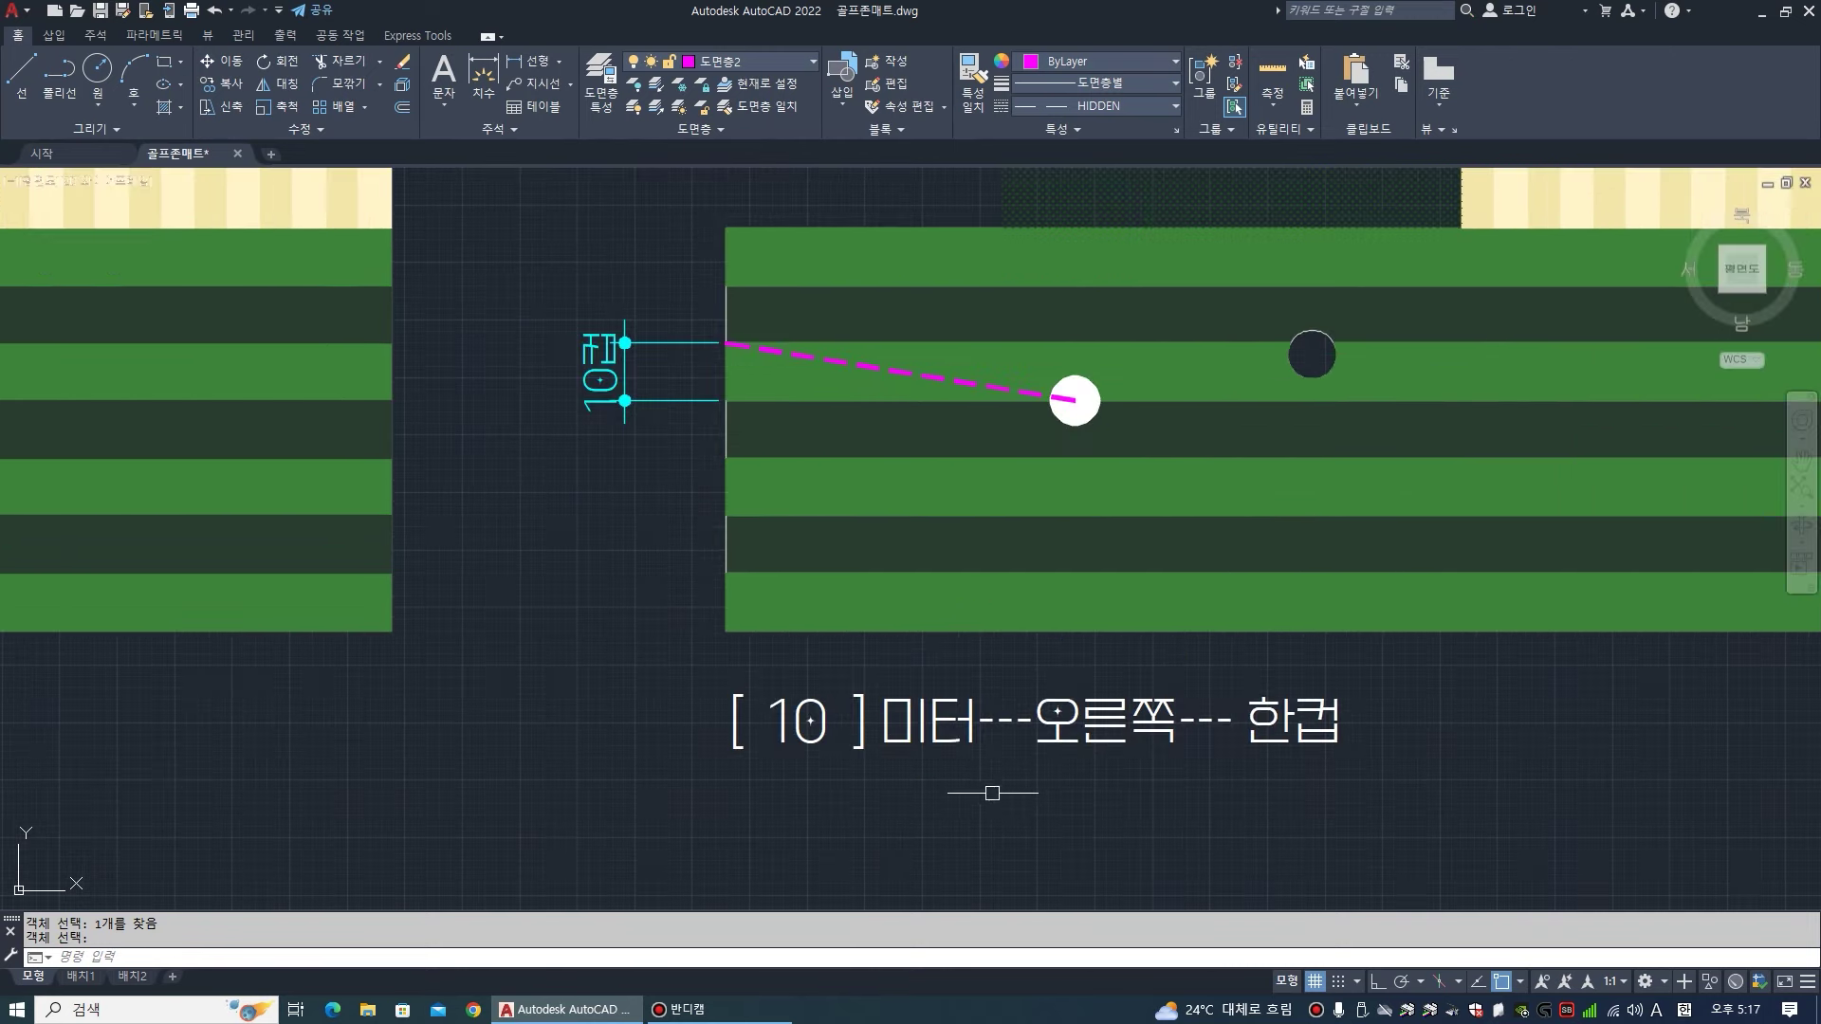
pyautogui.scroll(-2, 1000, 716)
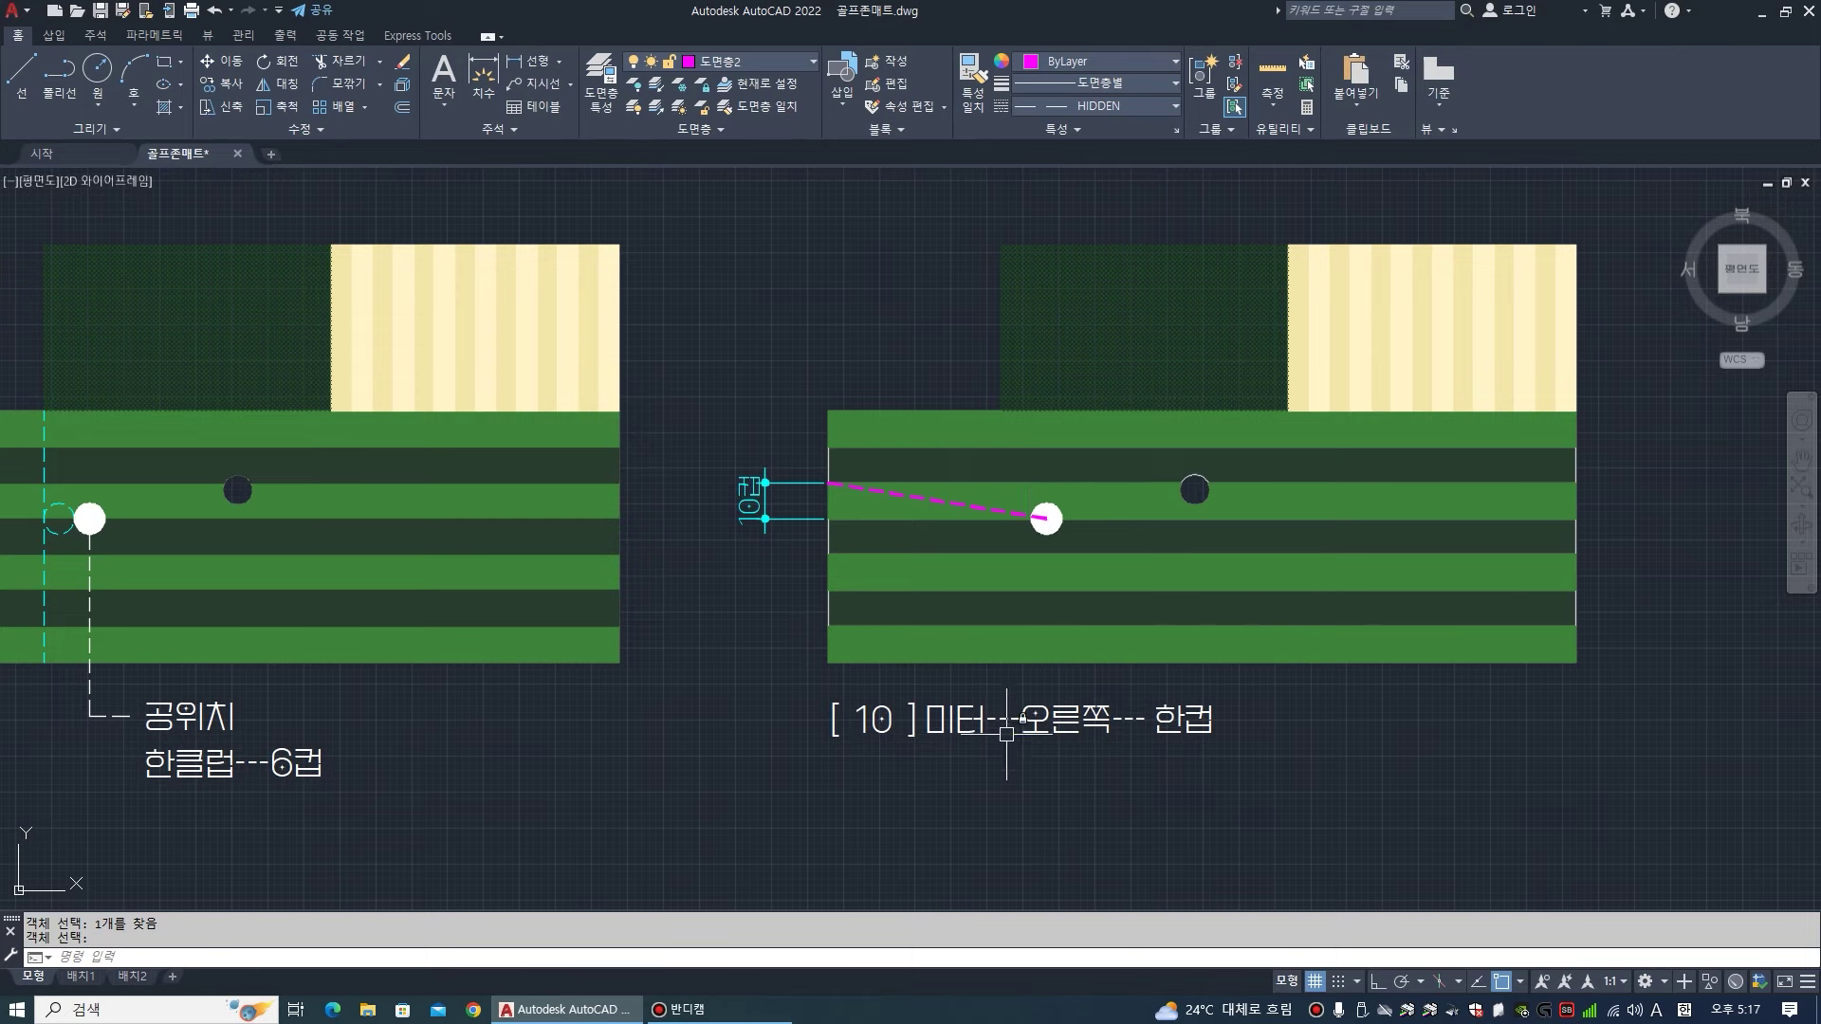
pyautogui.moveTo(1011, 758); pyautogui.dragTo(940, 776, button='middle')
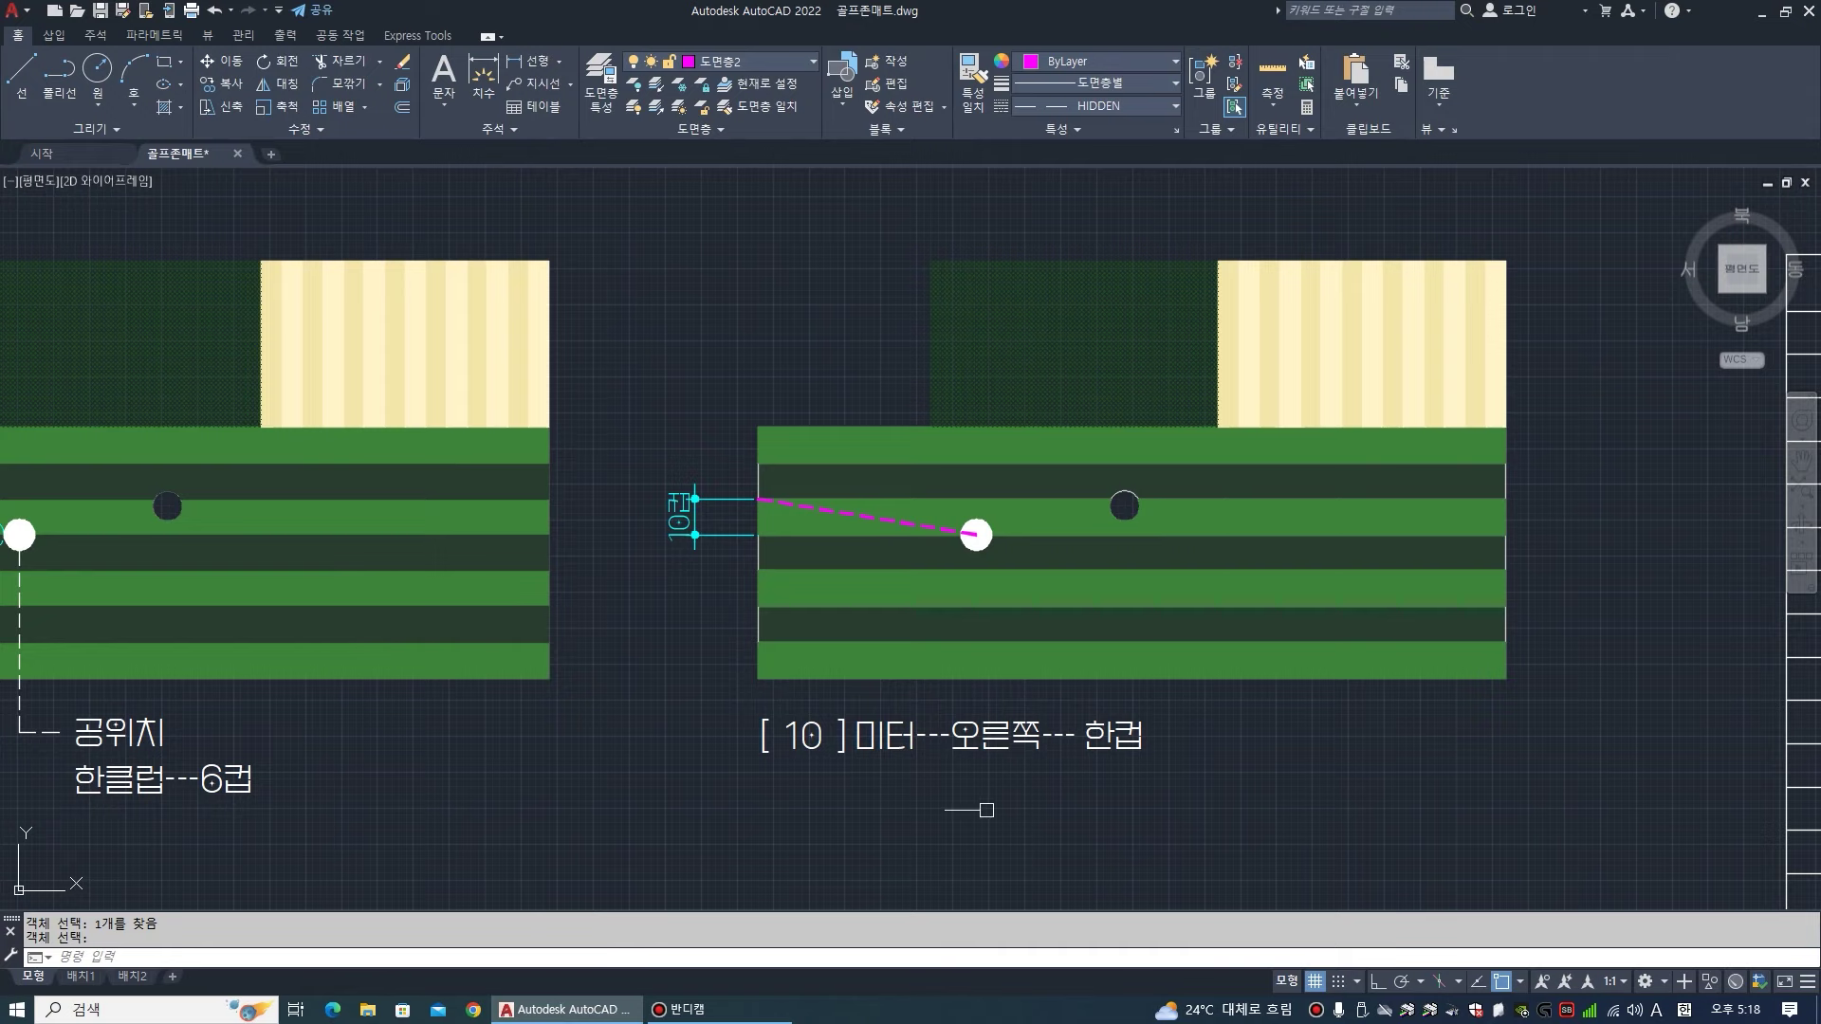
# - Examine the putting tables beside the mats, comparing distances with the slightly fast and very fast green values
pyautogui.scroll(-2, 719, 744)
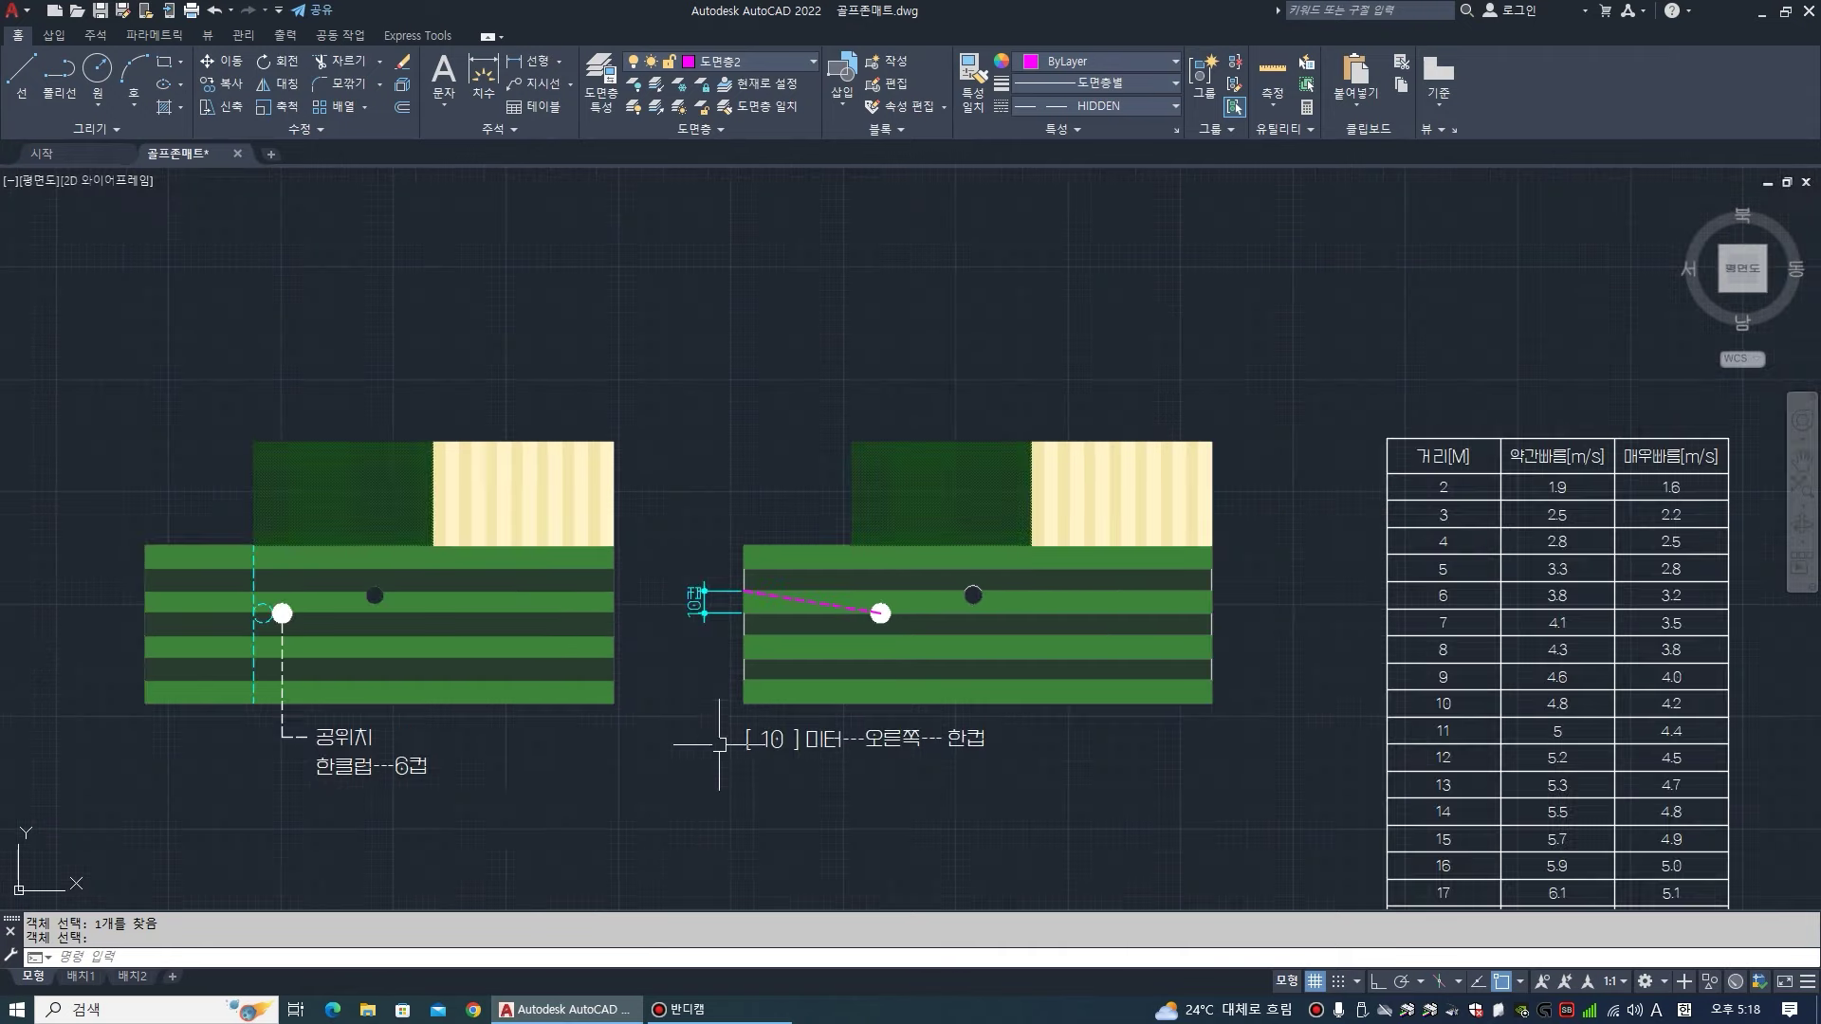
pyautogui.moveTo(1194, 696)
pyautogui.mouseDown(button='middle')
pyautogui.moveTo(927, 602)
pyautogui.moveTo(626, 562)
pyautogui.mouseUp(button='middle')
pyautogui.moveTo(1134, 622)
pyautogui.mouseDown(button='middle')
pyautogui.moveTo(866, 630)
pyautogui.moveTo(884, 611)
pyautogui.mouseUp(button='middle')
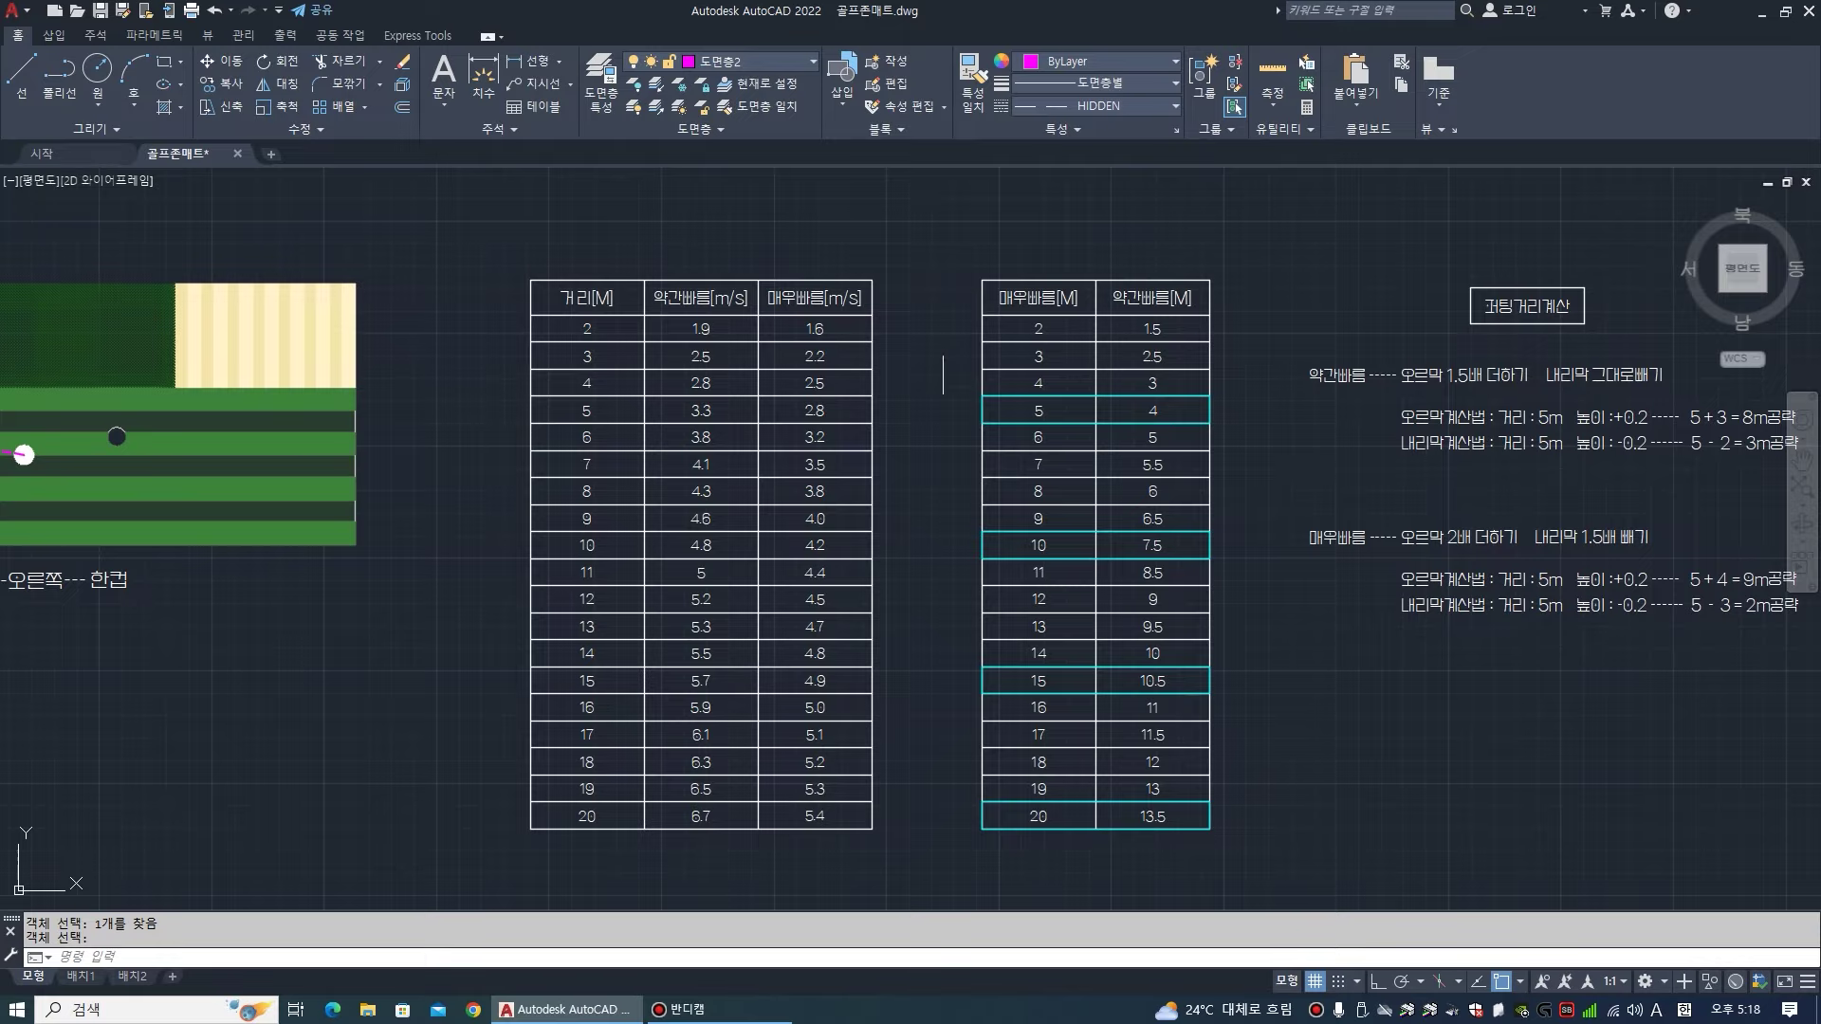
pyautogui.moveTo(488, 423)
pyautogui.mouseDown(button='middle')
pyautogui.moveTo(541, 411)
pyautogui.moveTo(512, 423)
pyautogui.mouseUp(button='middle')
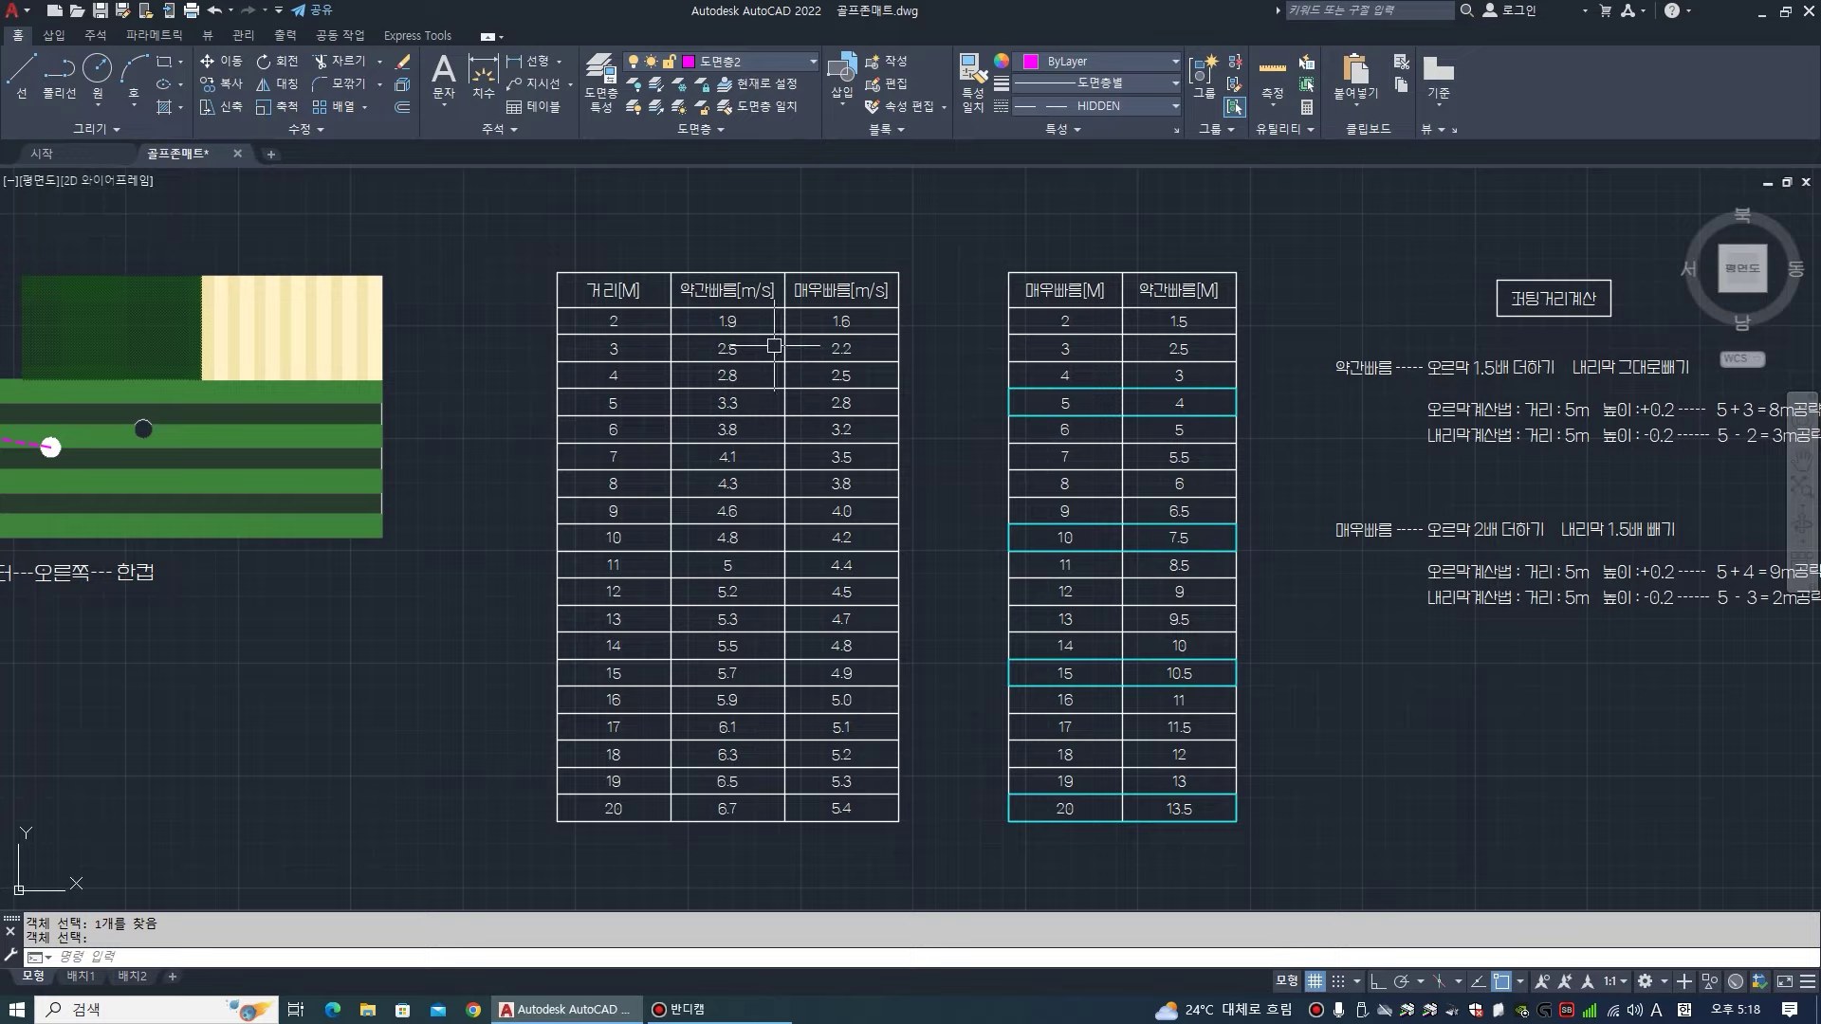
pyautogui.scroll(2, 630, 358)
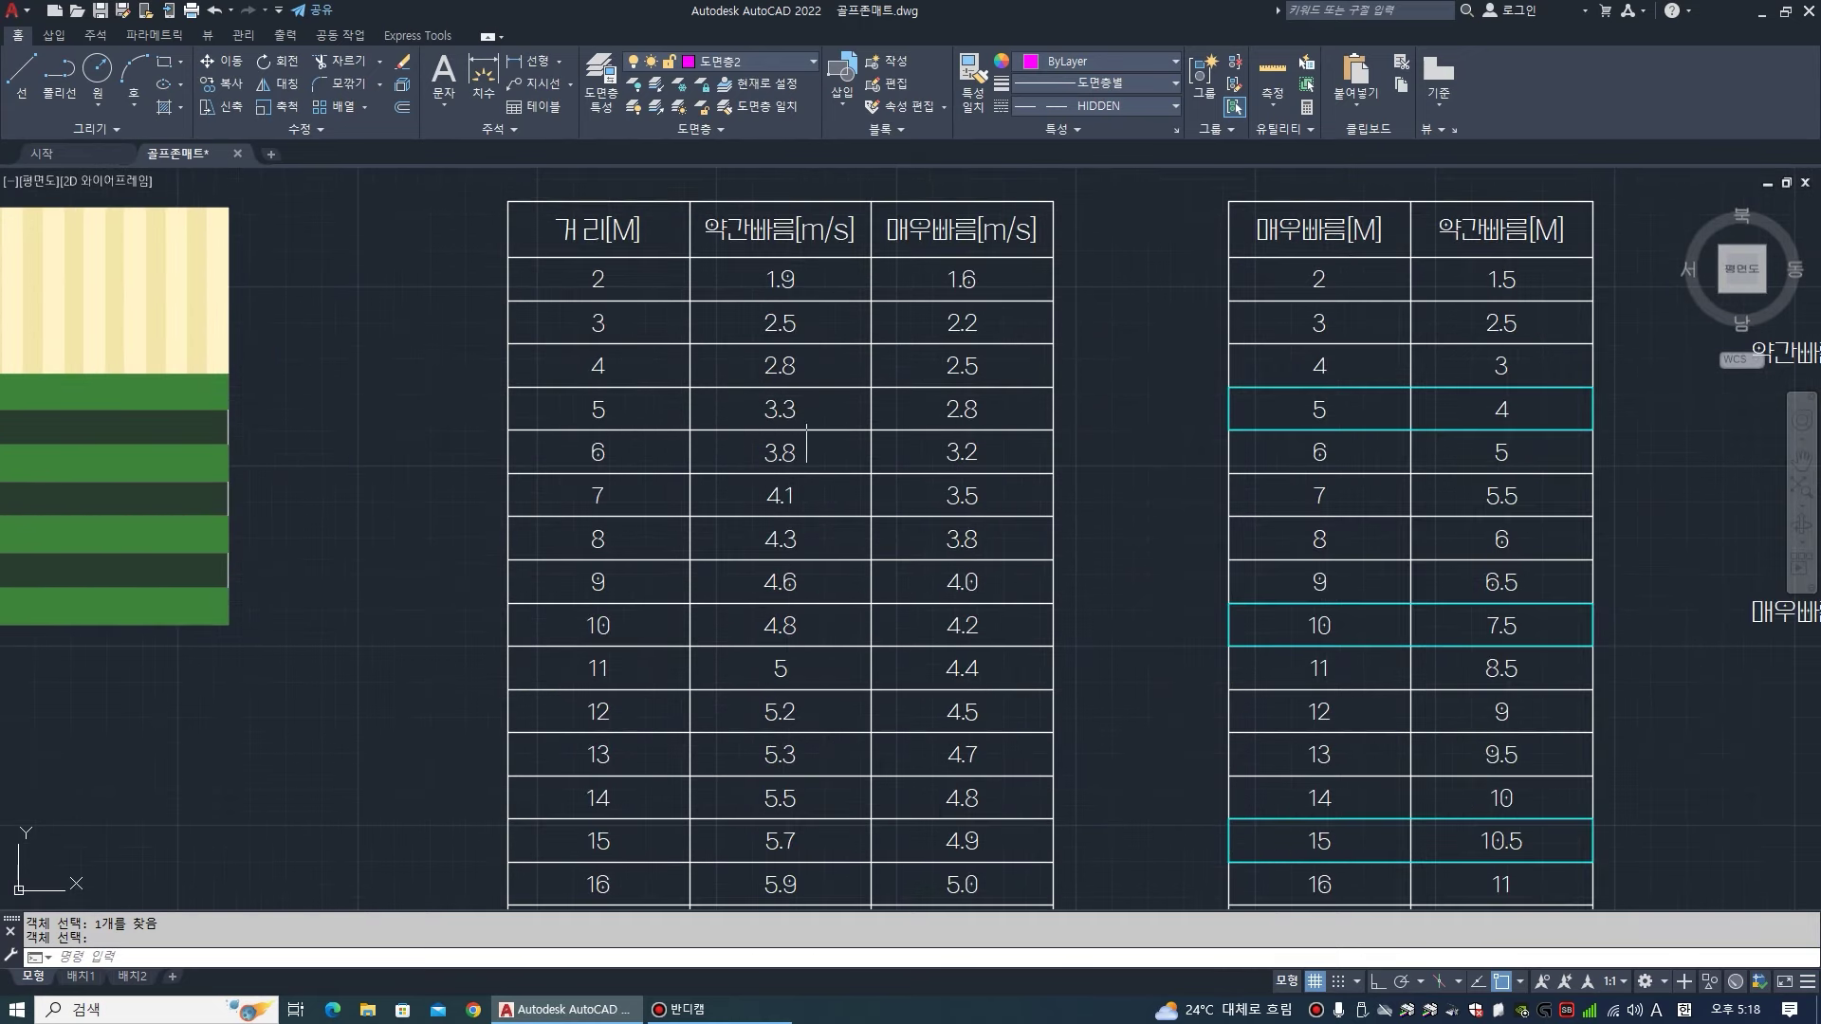
pyautogui.scroll(-1, 790, 417)
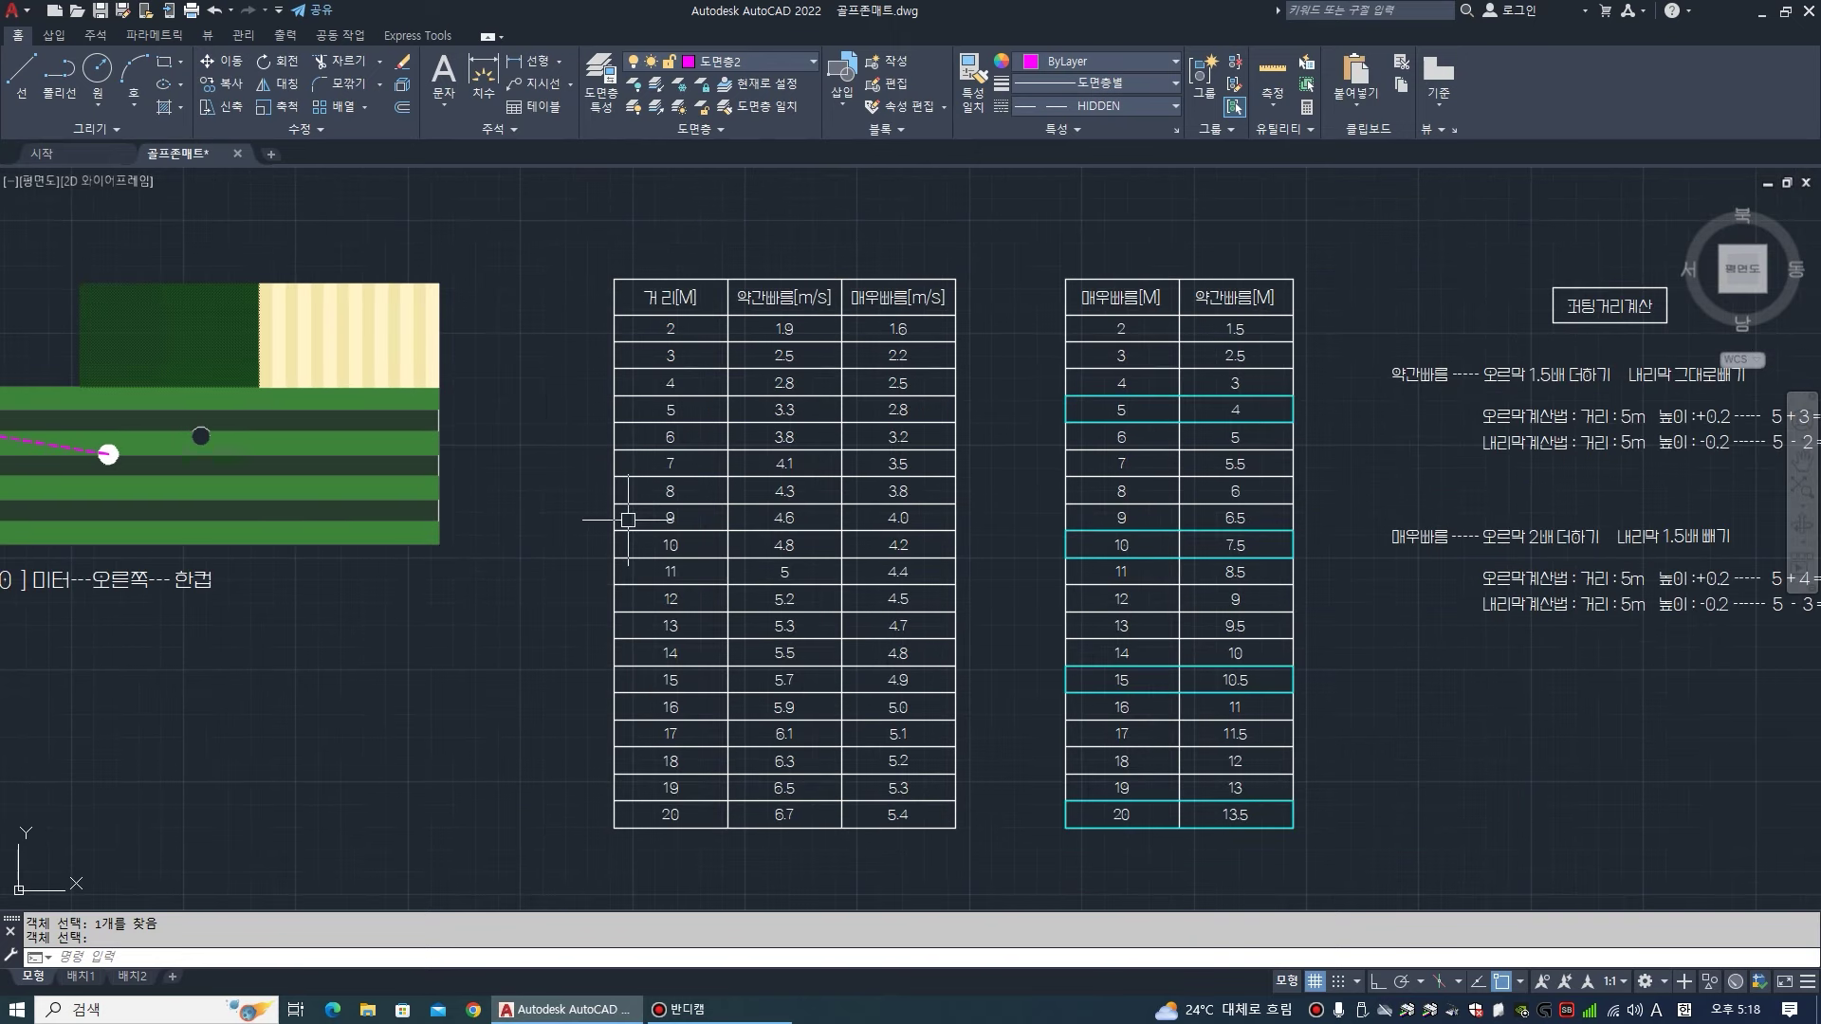
# - Examine the distance-to-speed table up close, along with the adjacent table pairing very fast and slightly fast green distances
pyautogui.write('z')
pyautogui.press('Return')
pyautogui.click(574, 263)
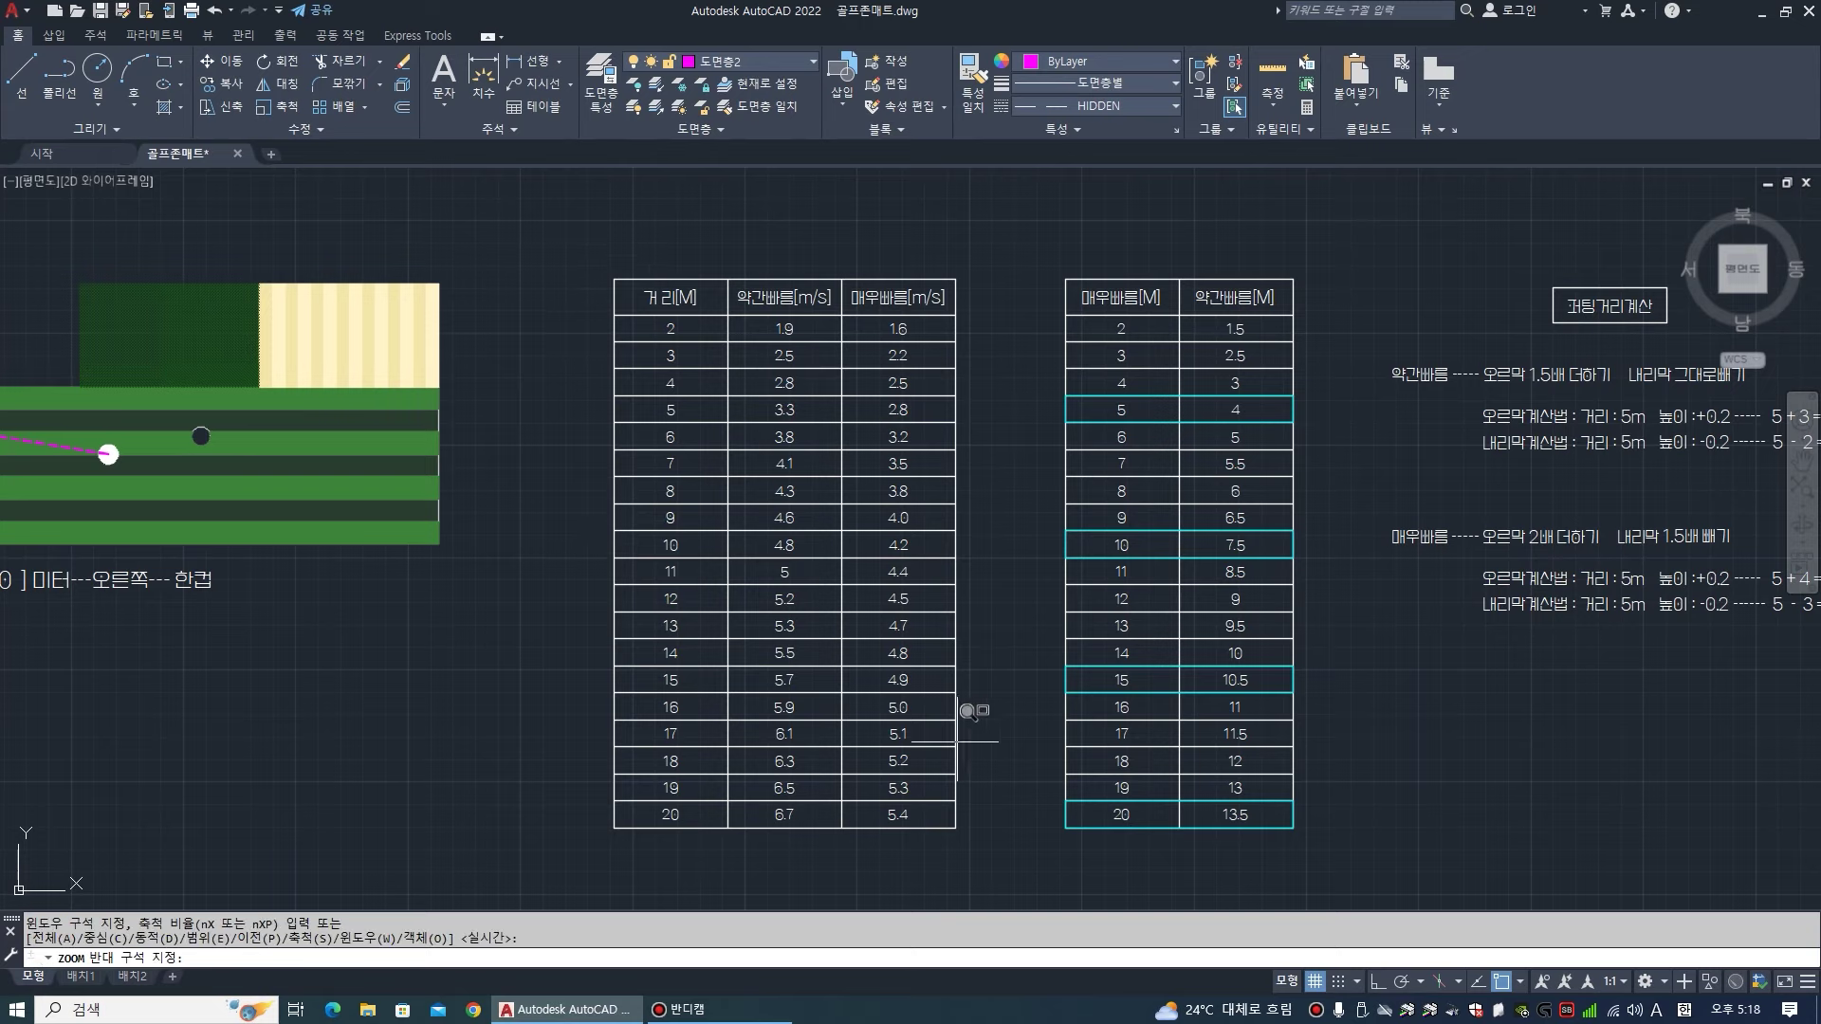
pyautogui.click(1009, 854)
pyautogui.moveTo(1179, 581); pyautogui.dragTo(772, 577, button='middle')
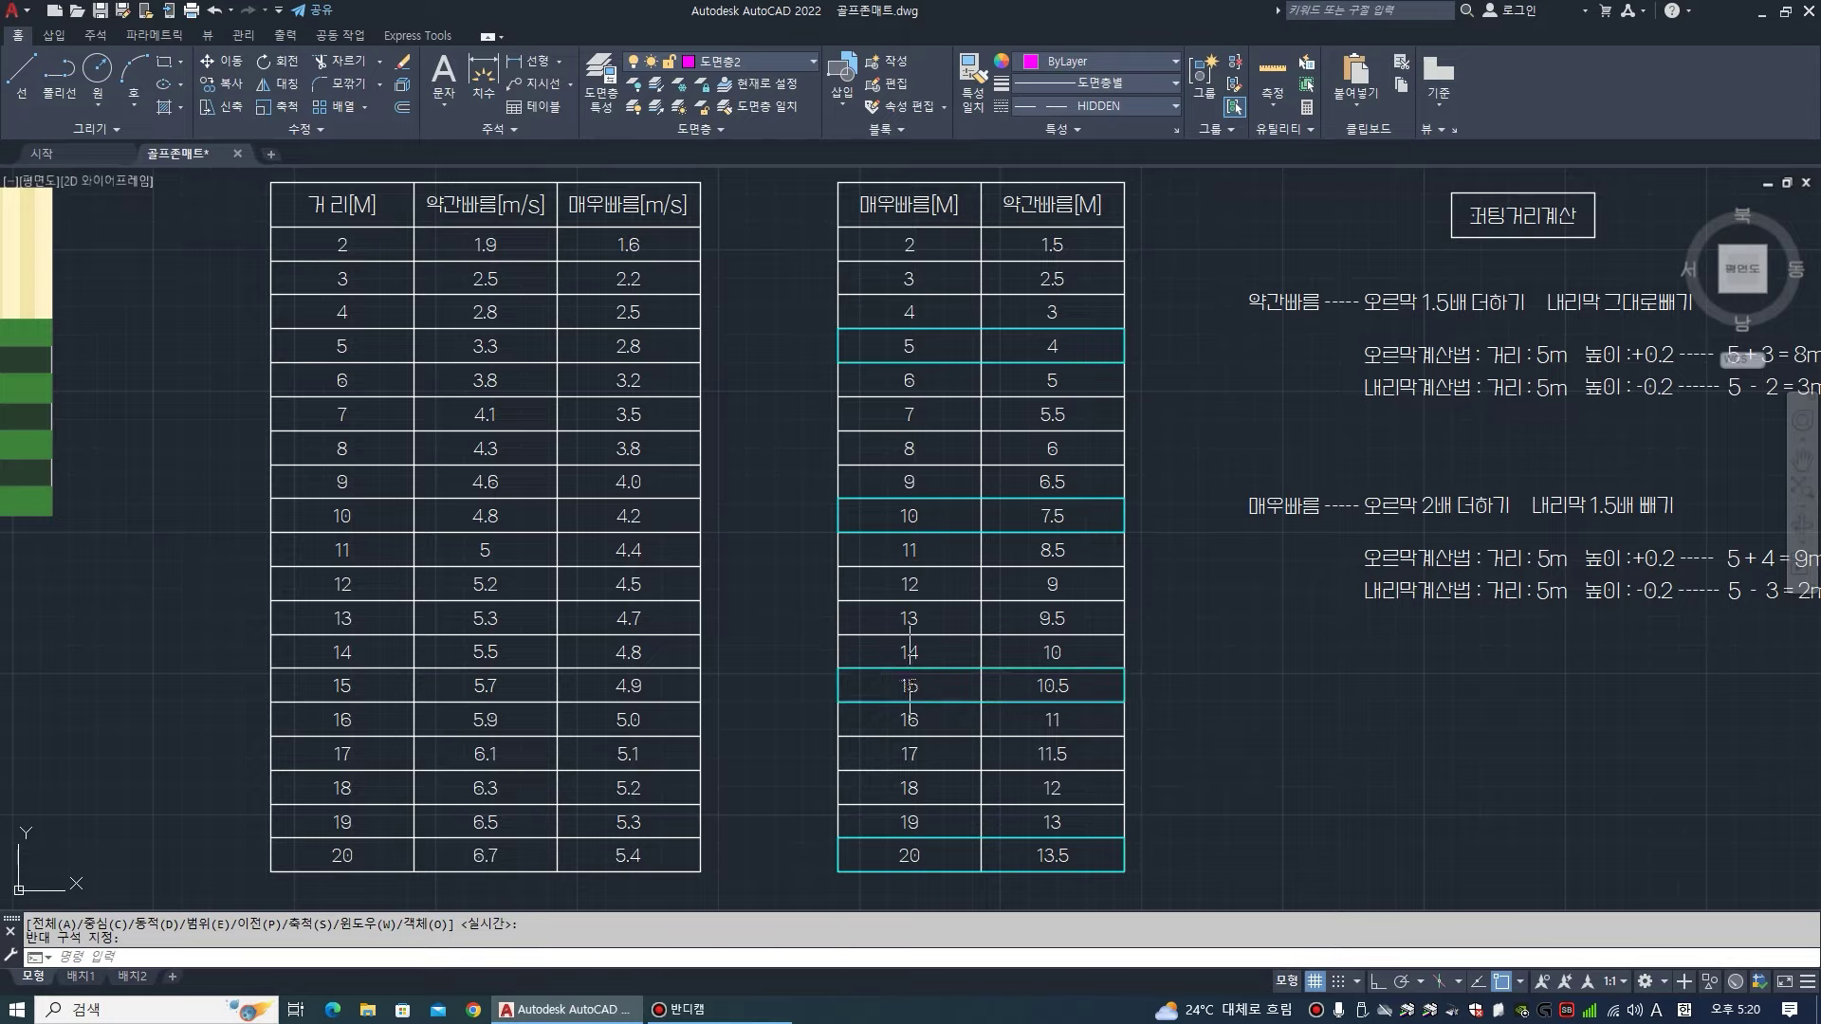
pyautogui.scroll(1, 1194, 395)
pyautogui.scroll(-1, 1167, 459)
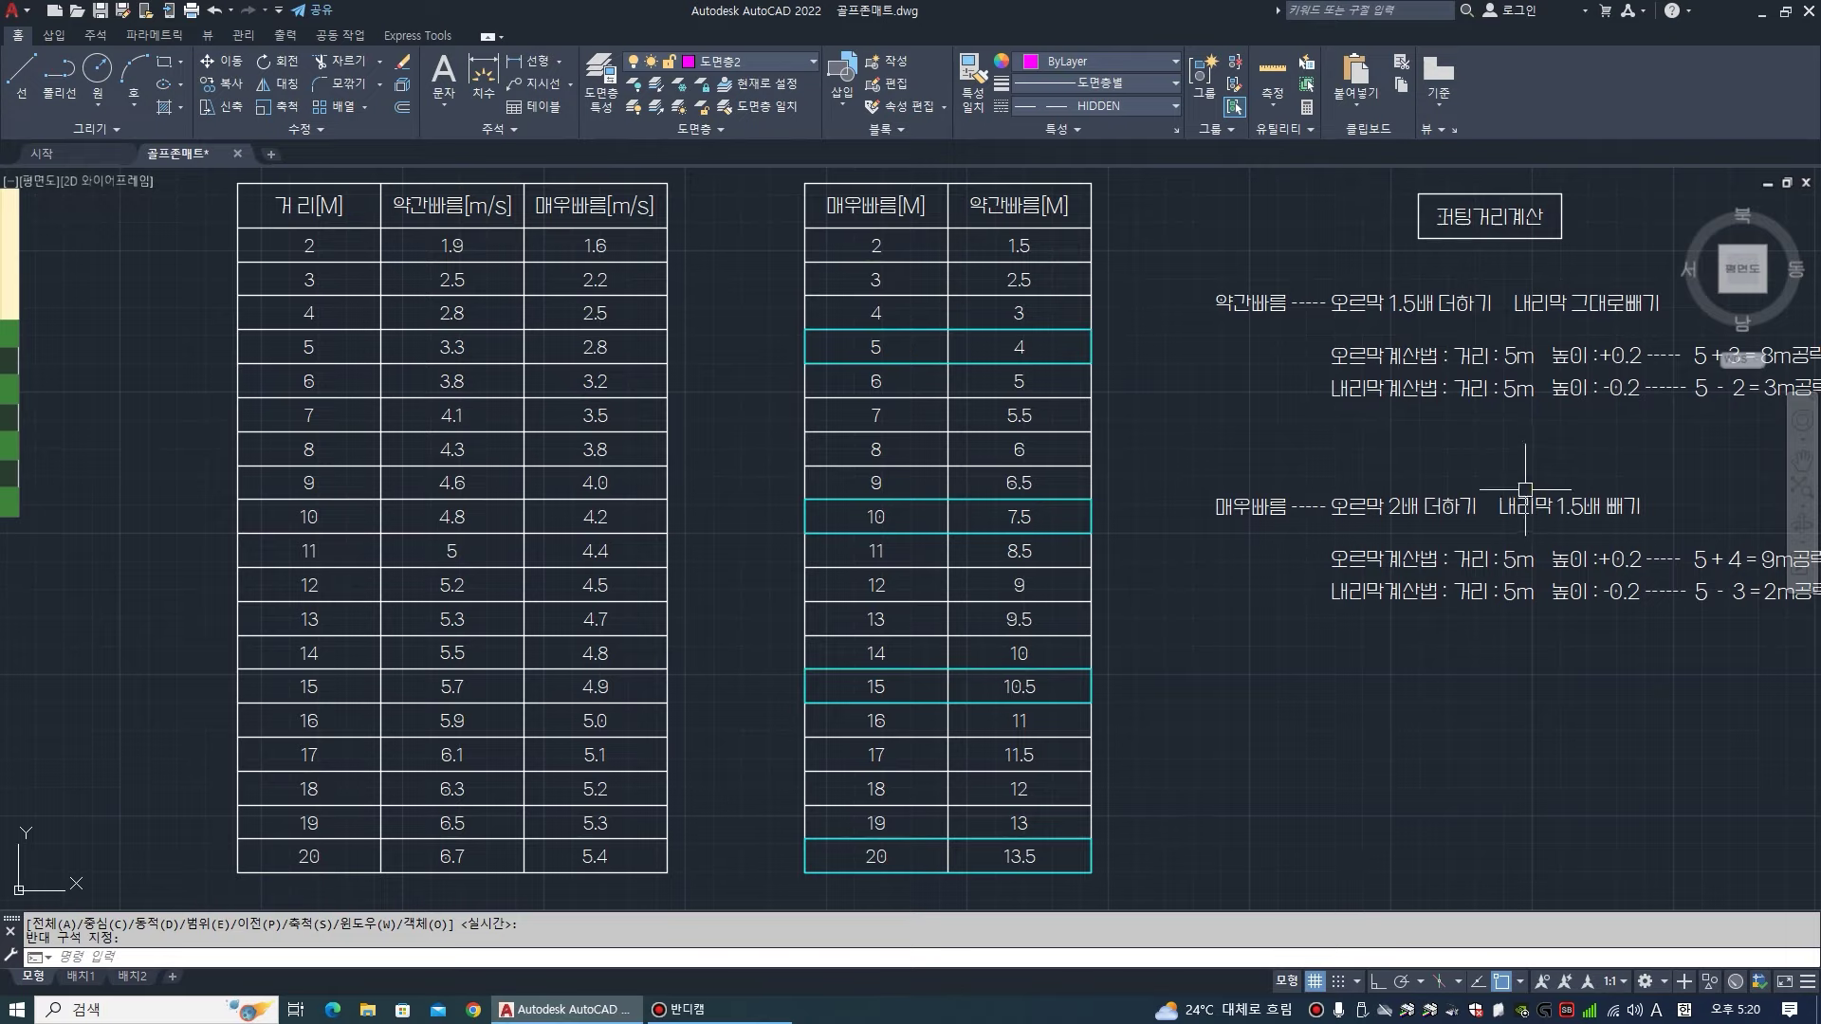
# - Read the 퍼팅거리계산 notes beside the tables, covering the uphill and downhill calculation rules for slightly fast and very fast greens
pyautogui.moveTo(1525, 490); pyautogui.dragTo(1081, 577, button='middle')
pyautogui.scroll(2, 1107, 411)
pyautogui.scroll(-2, 963, 610)
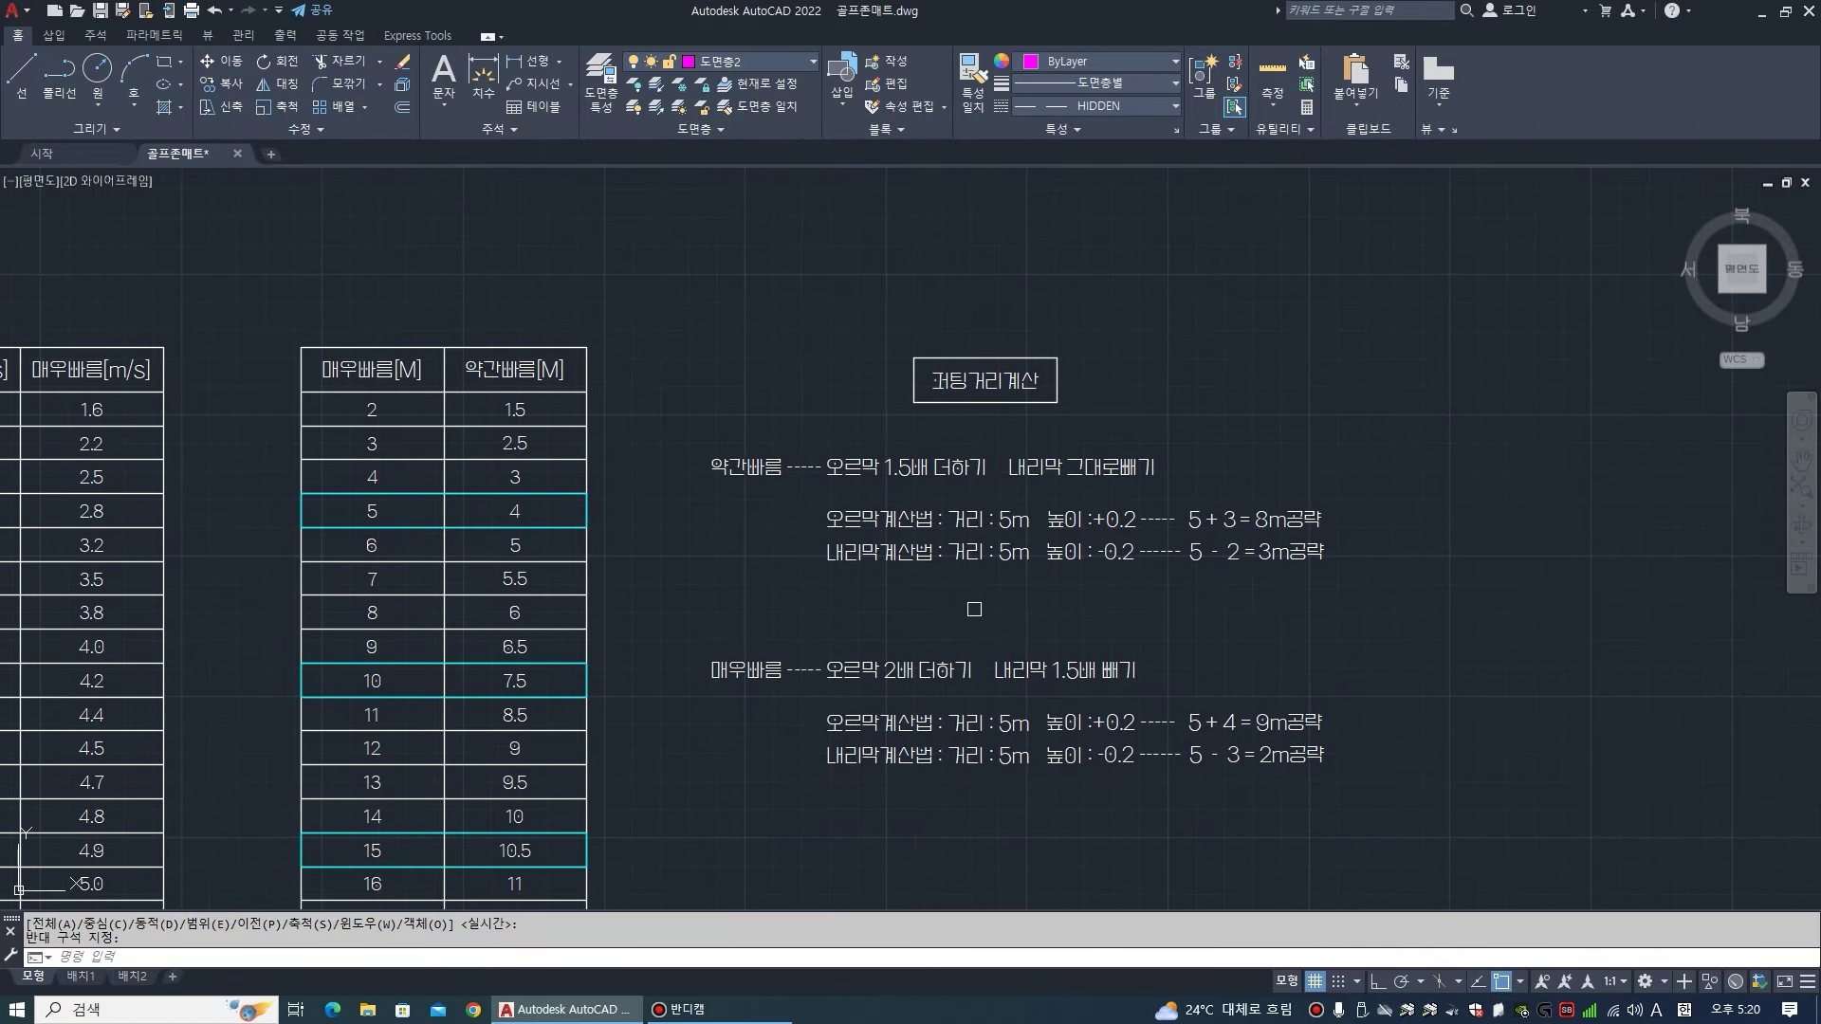
pyautogui.moveTo(988, 618); pyautogui.dragTo(973, 570, button='middle')
pyautogui.scroll(2, 986, 560)
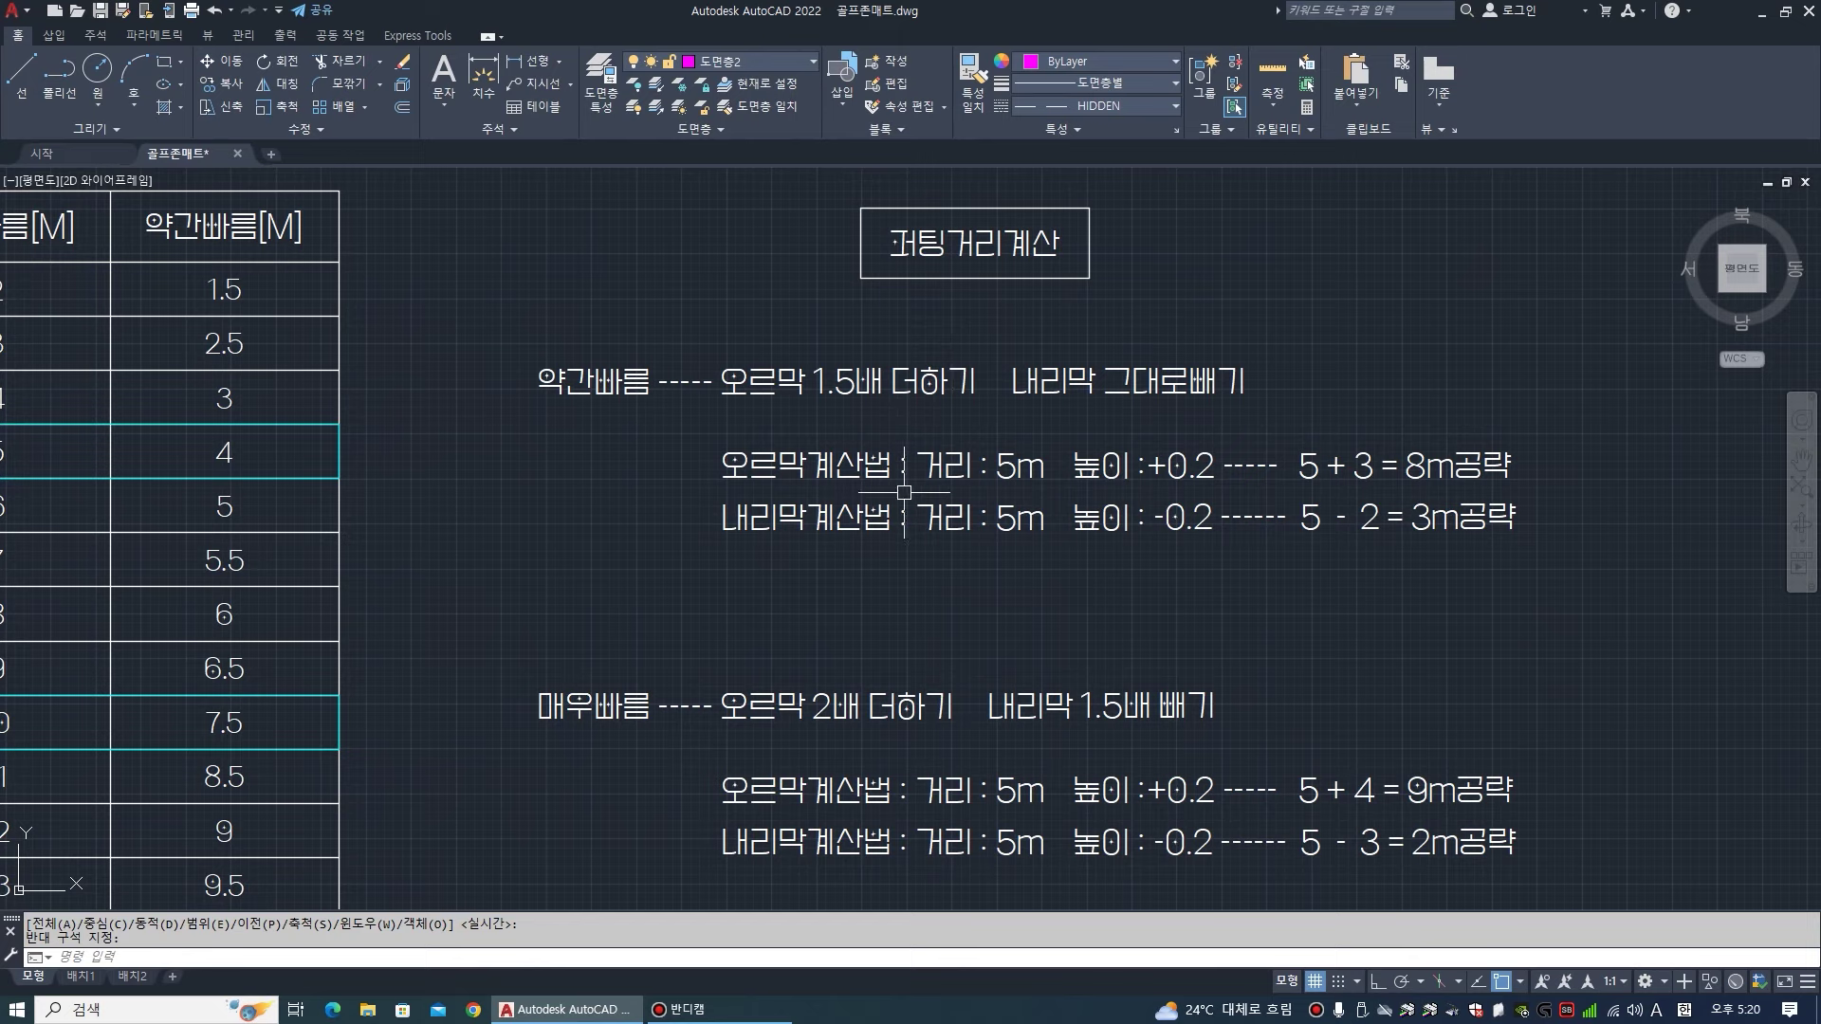
pyautogui.scroll(-2, 904, 491)
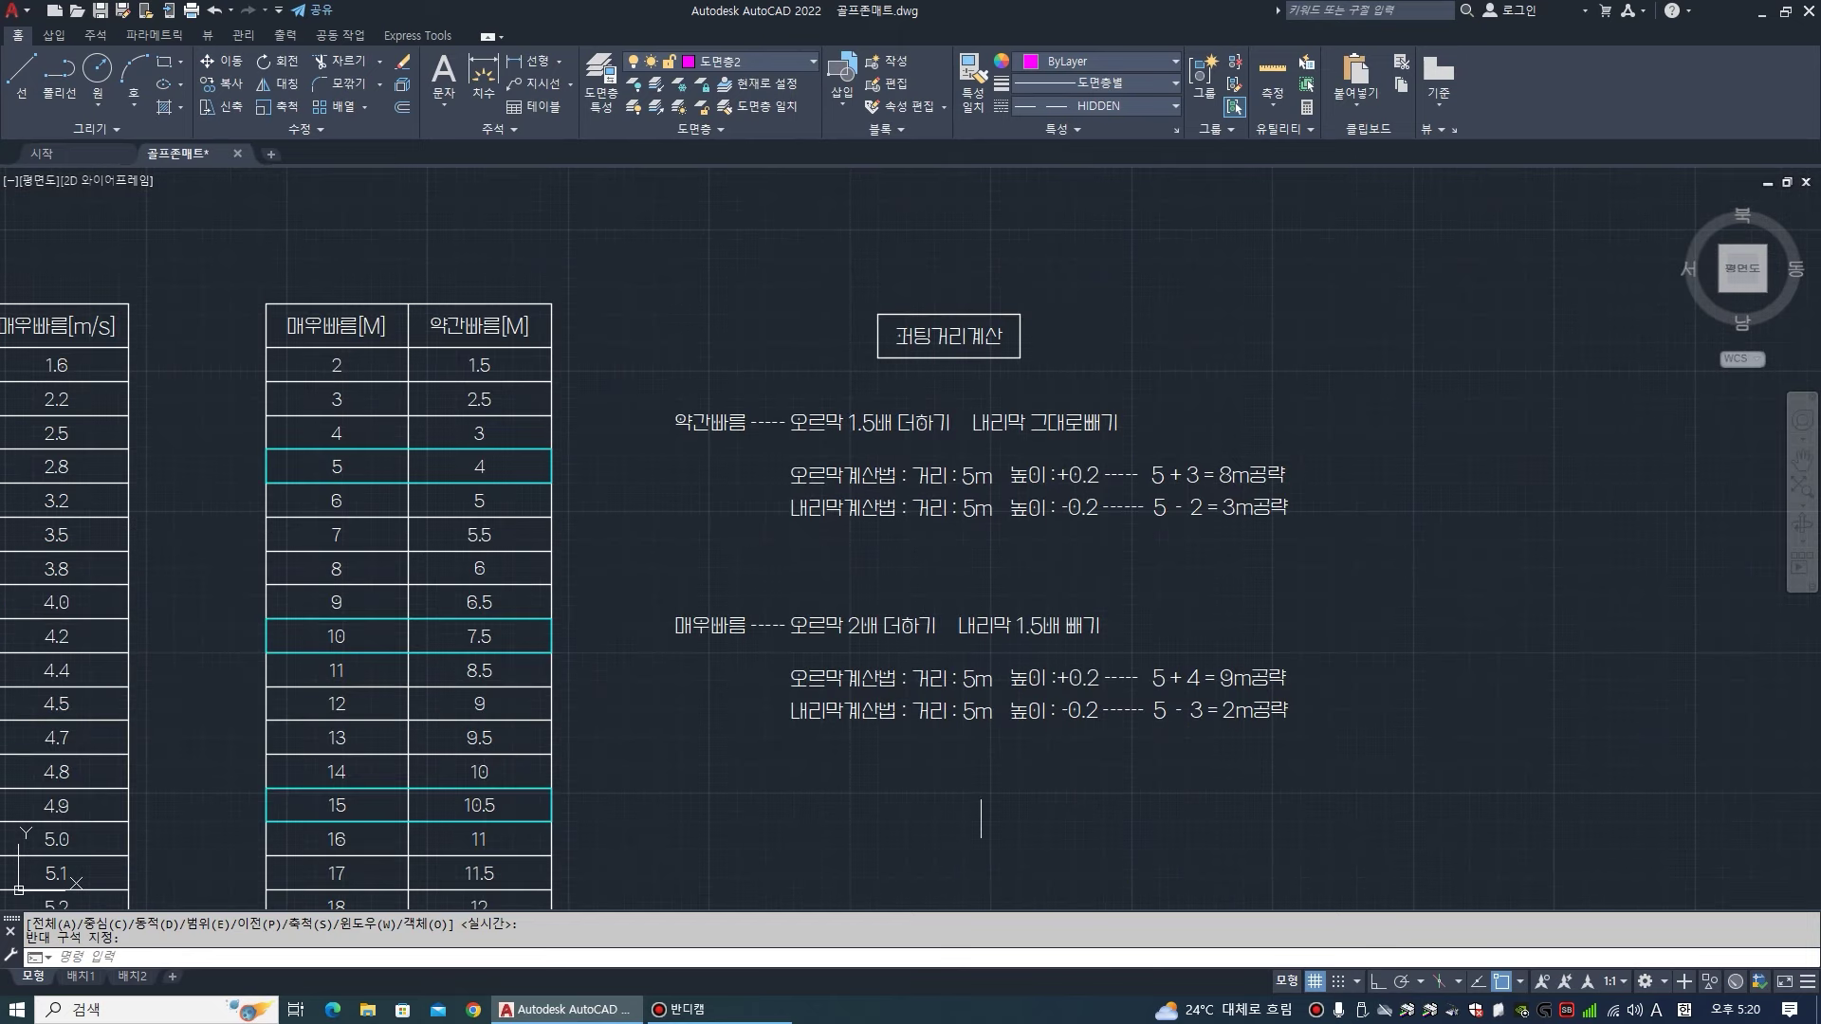
pyautogui.scroll(2, 1038, 375)
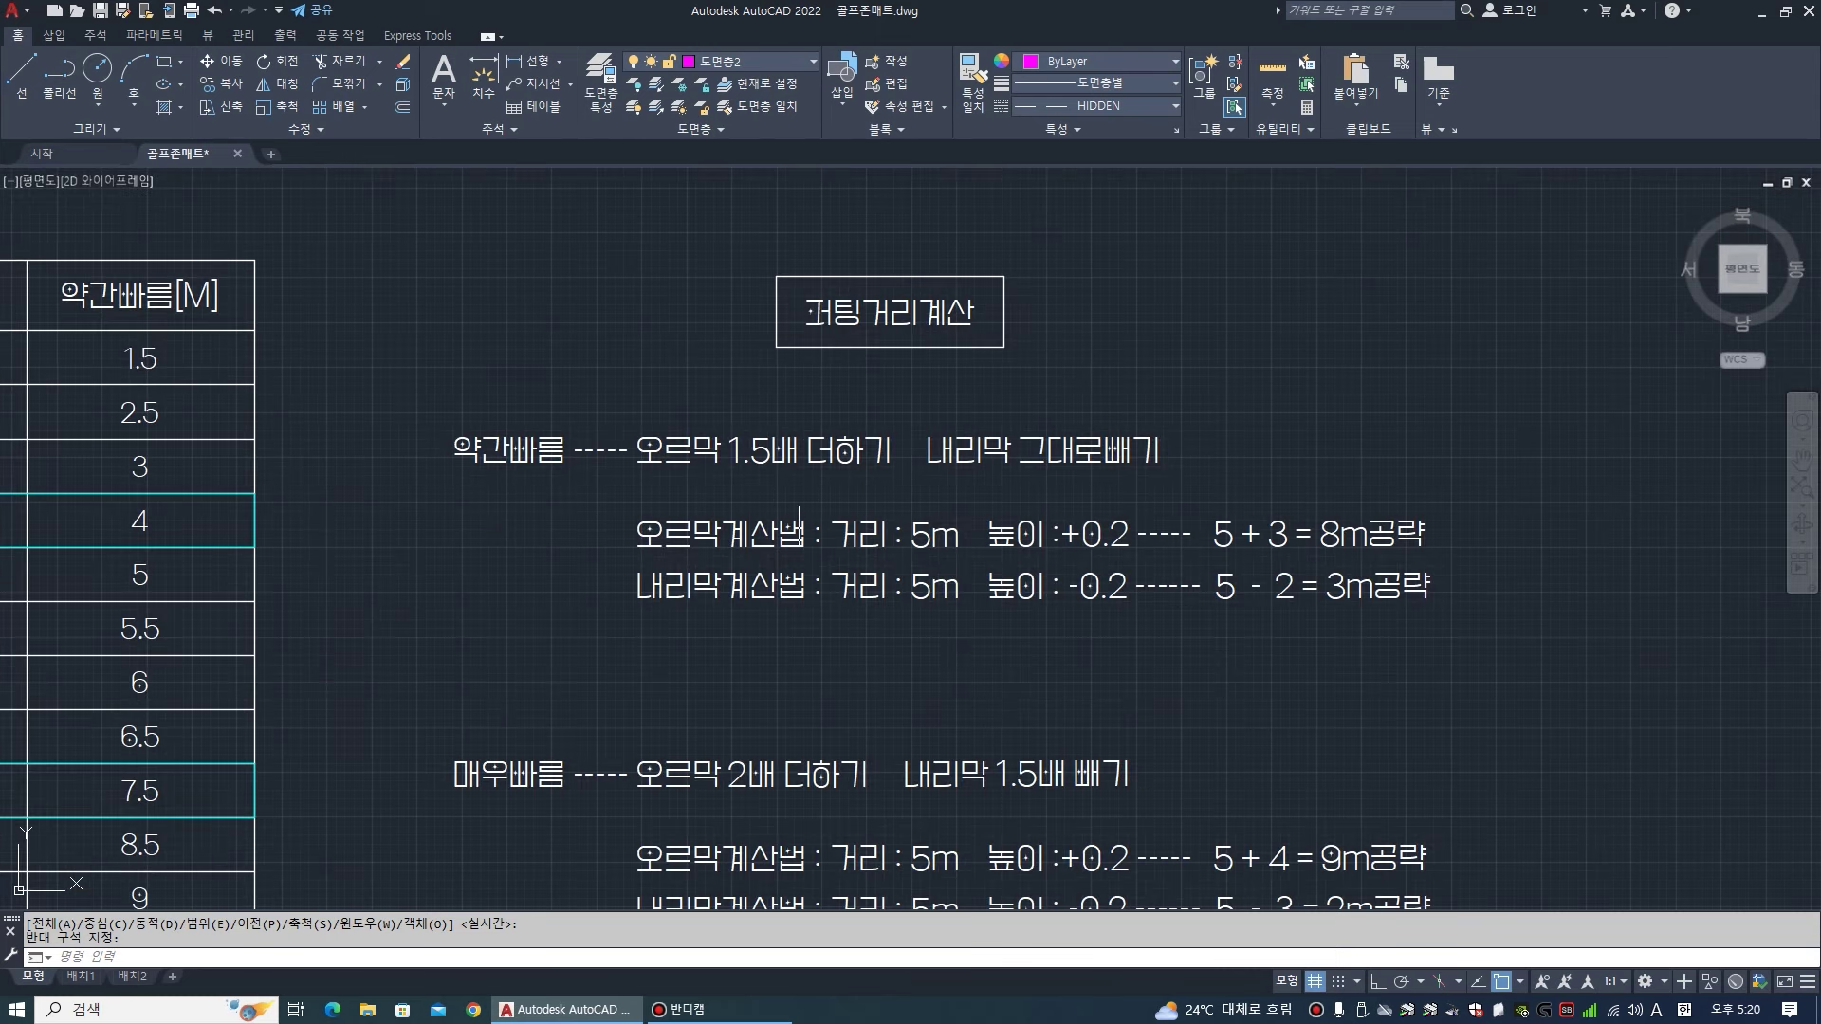
pyautogui.moveTo(766, 463); pyautogui.dragTo(767, 428, button='middle')
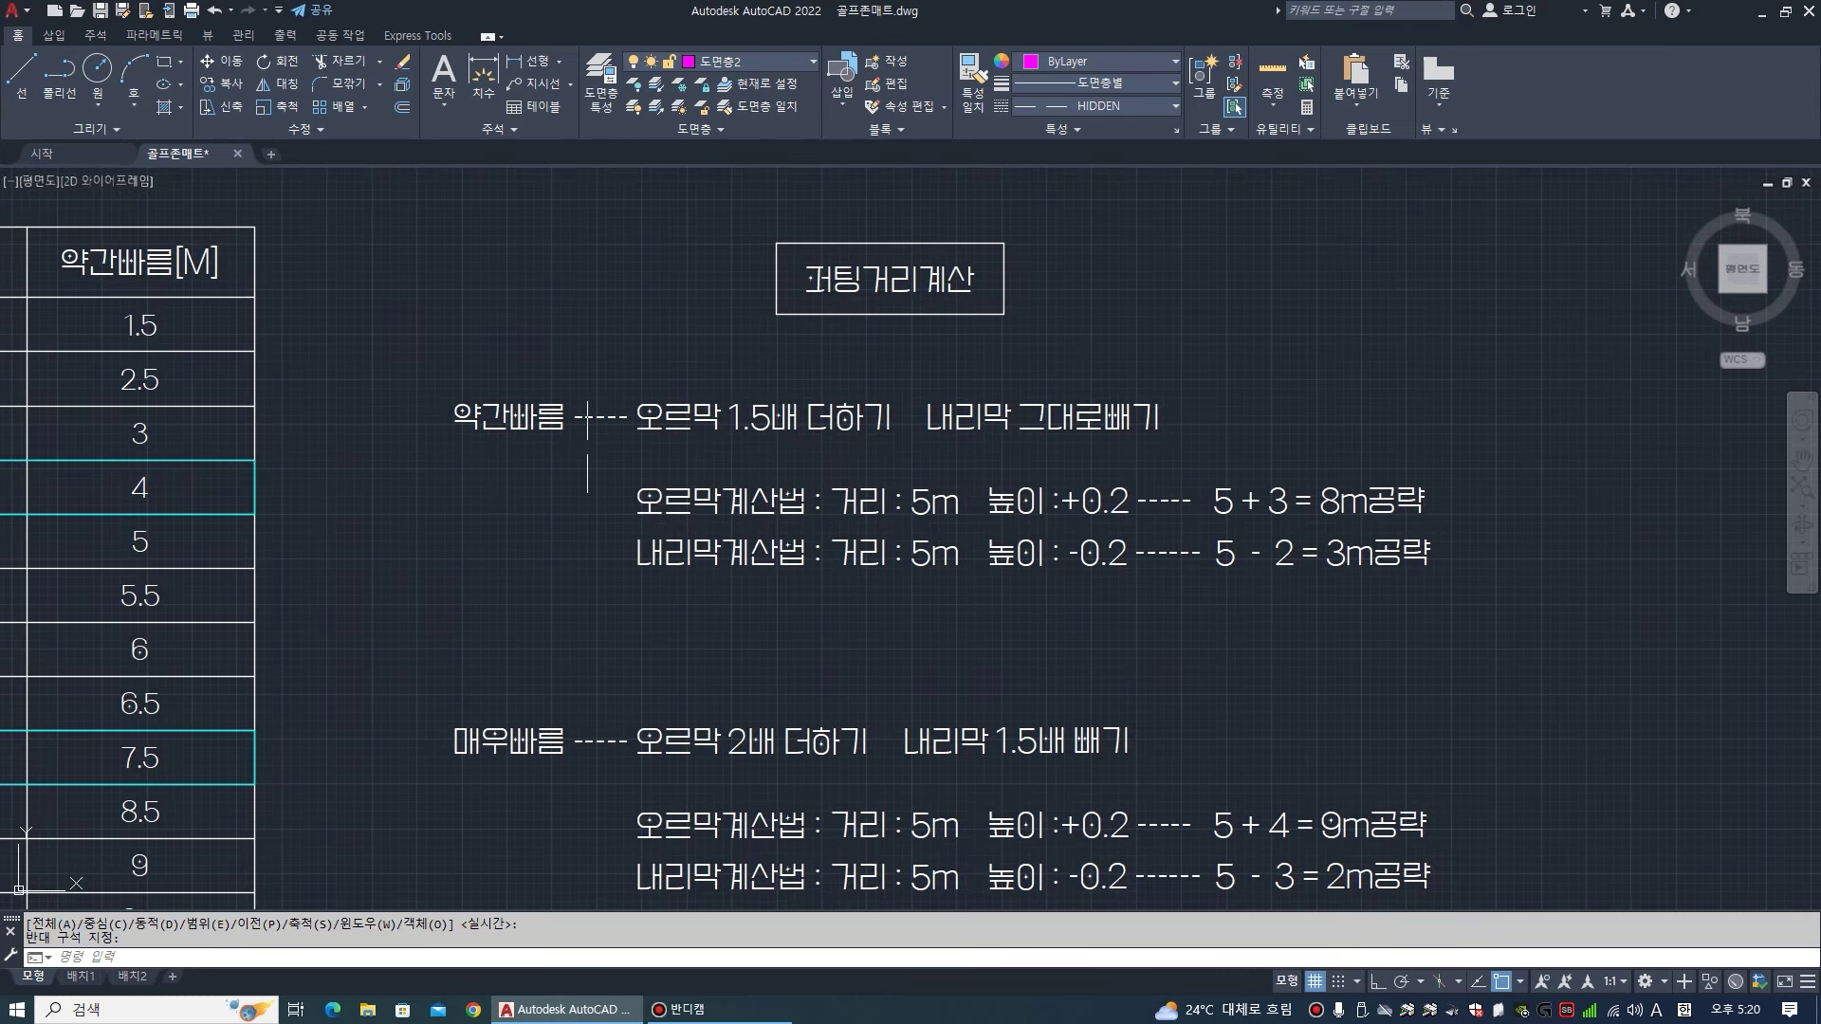